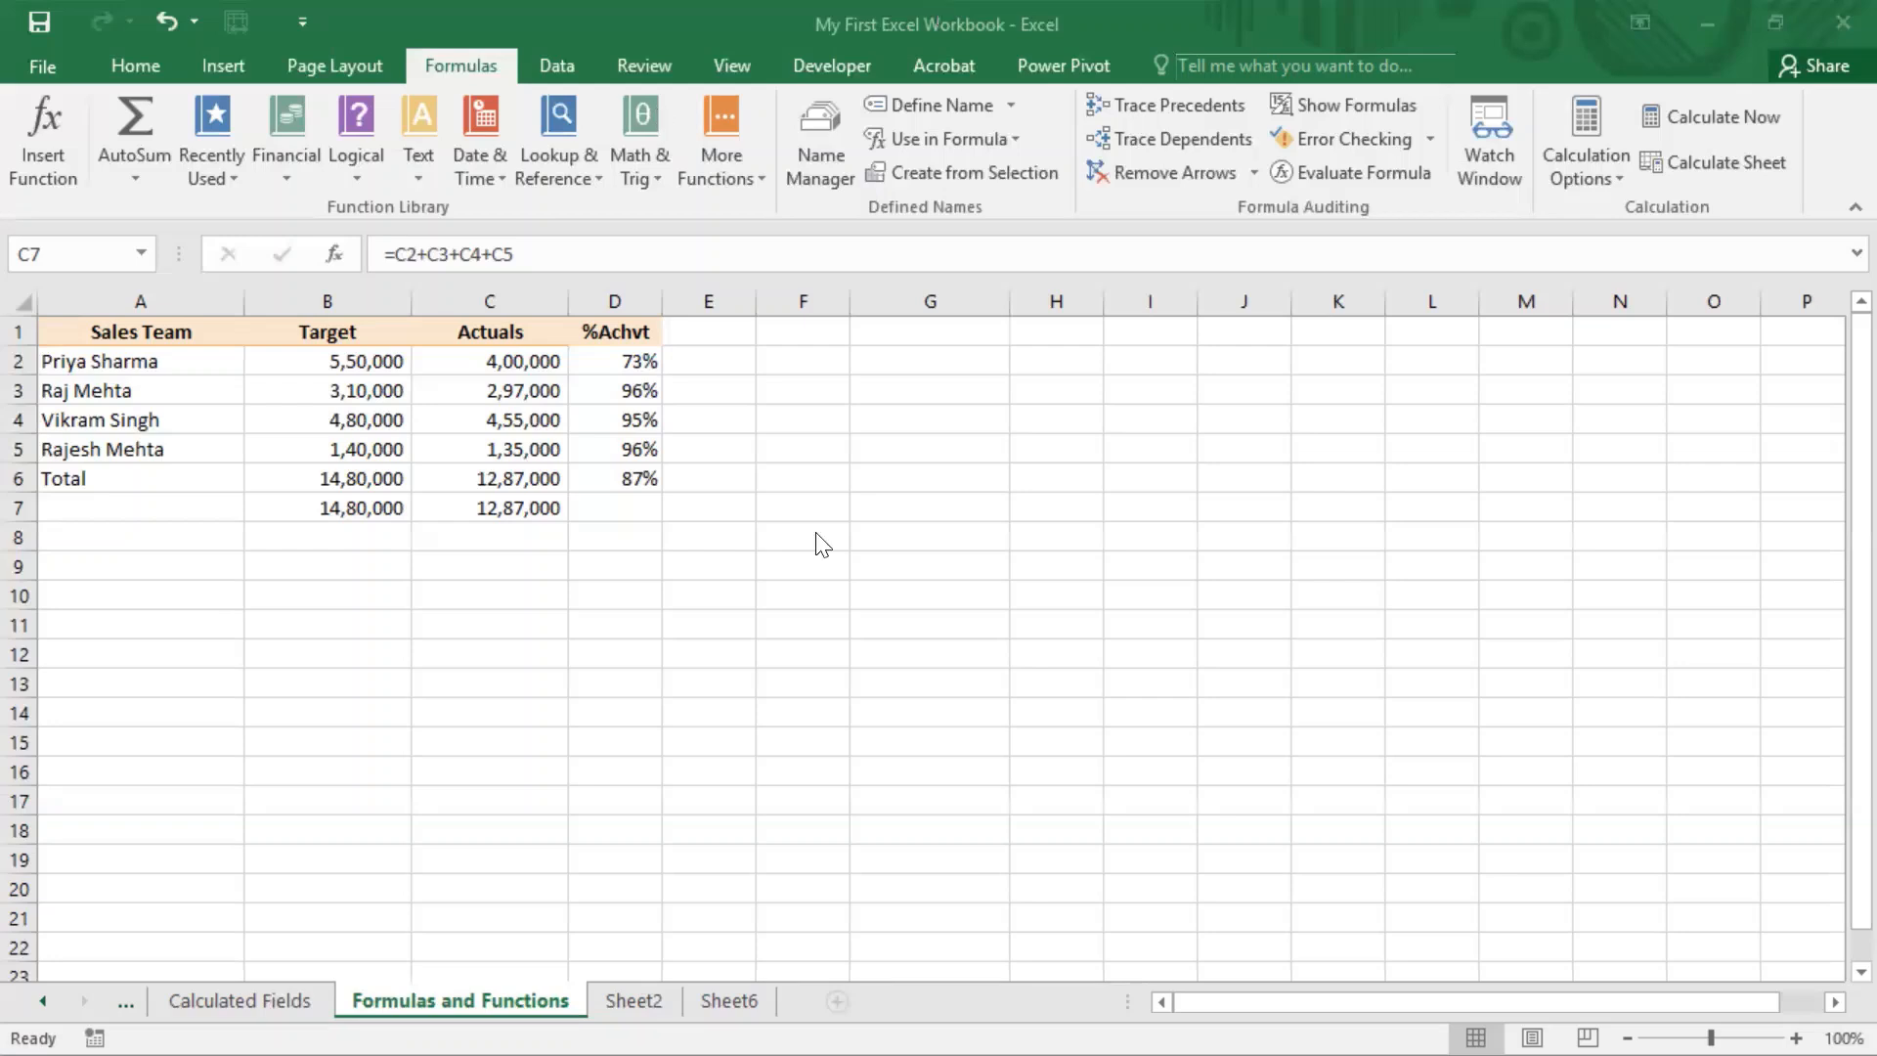
left_click(537, 367)
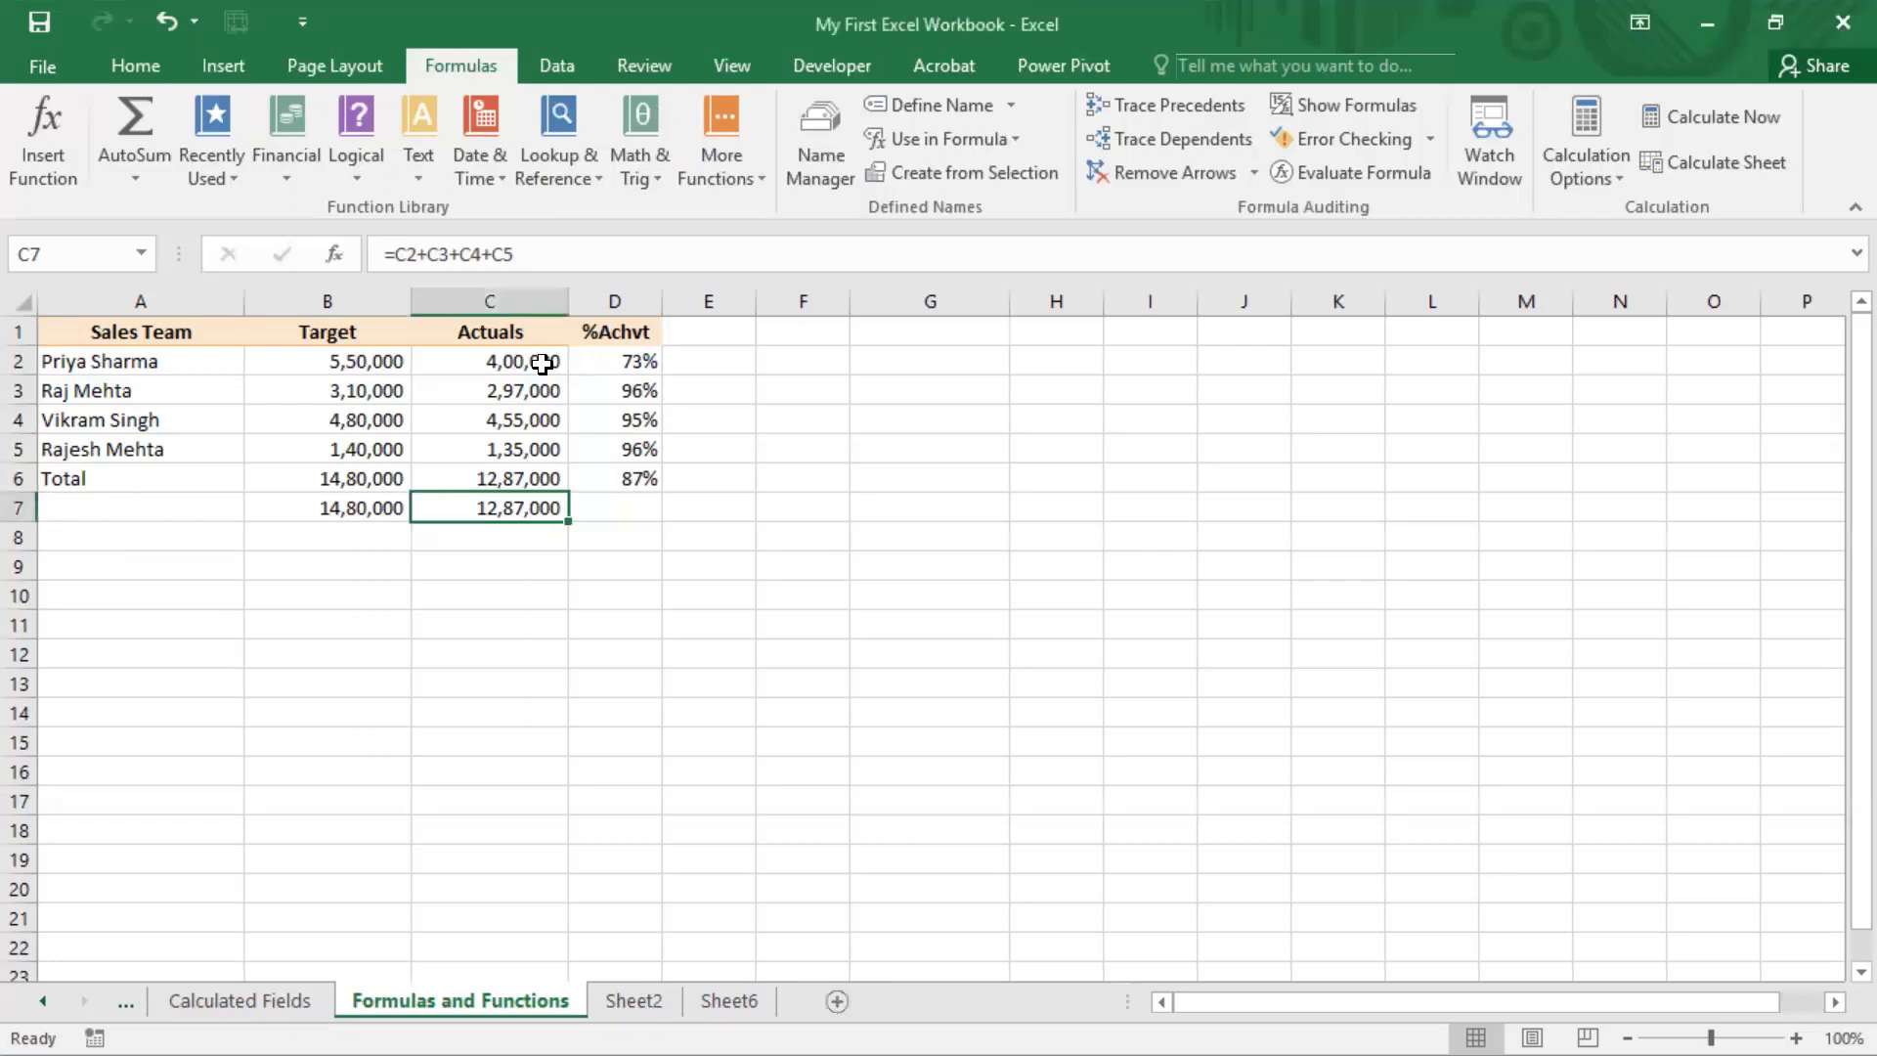
left_click(538, 366)
left_click_drag(538, 367, 548, 450)
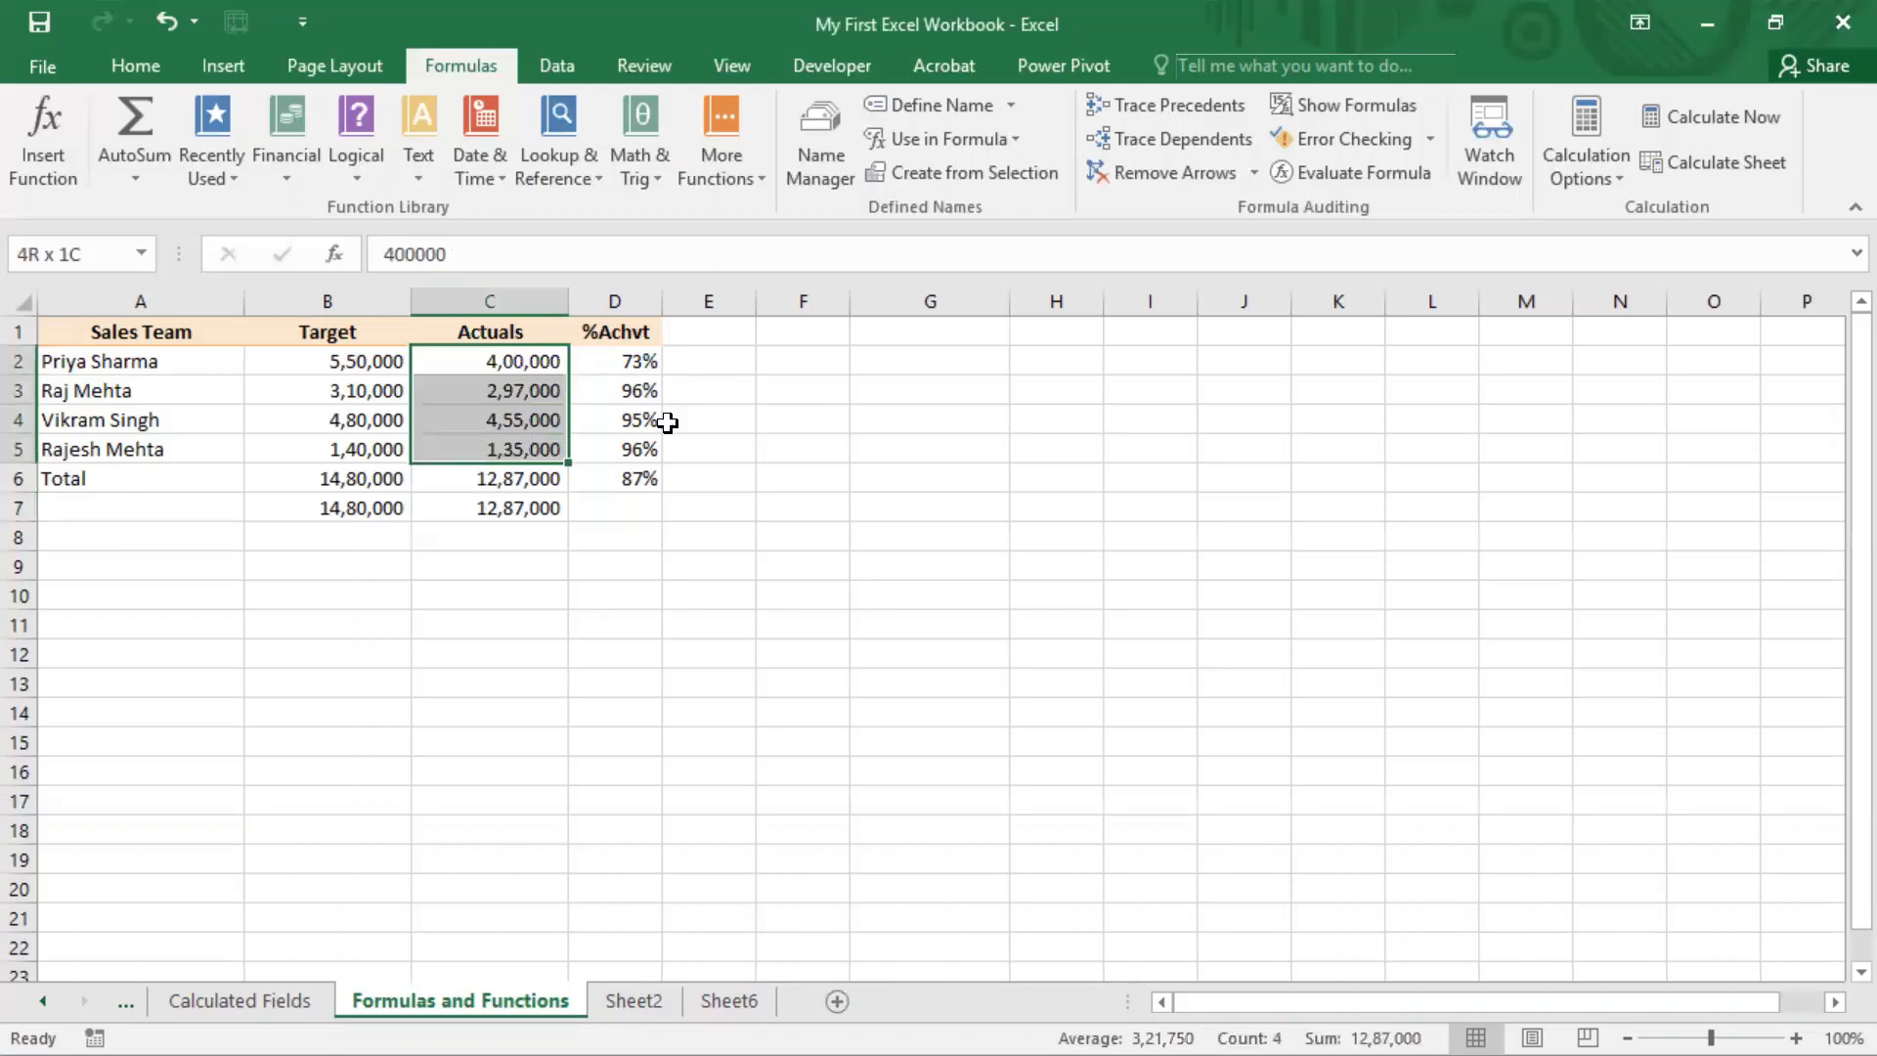
left_click(802, 419)
left_click(938, 4)
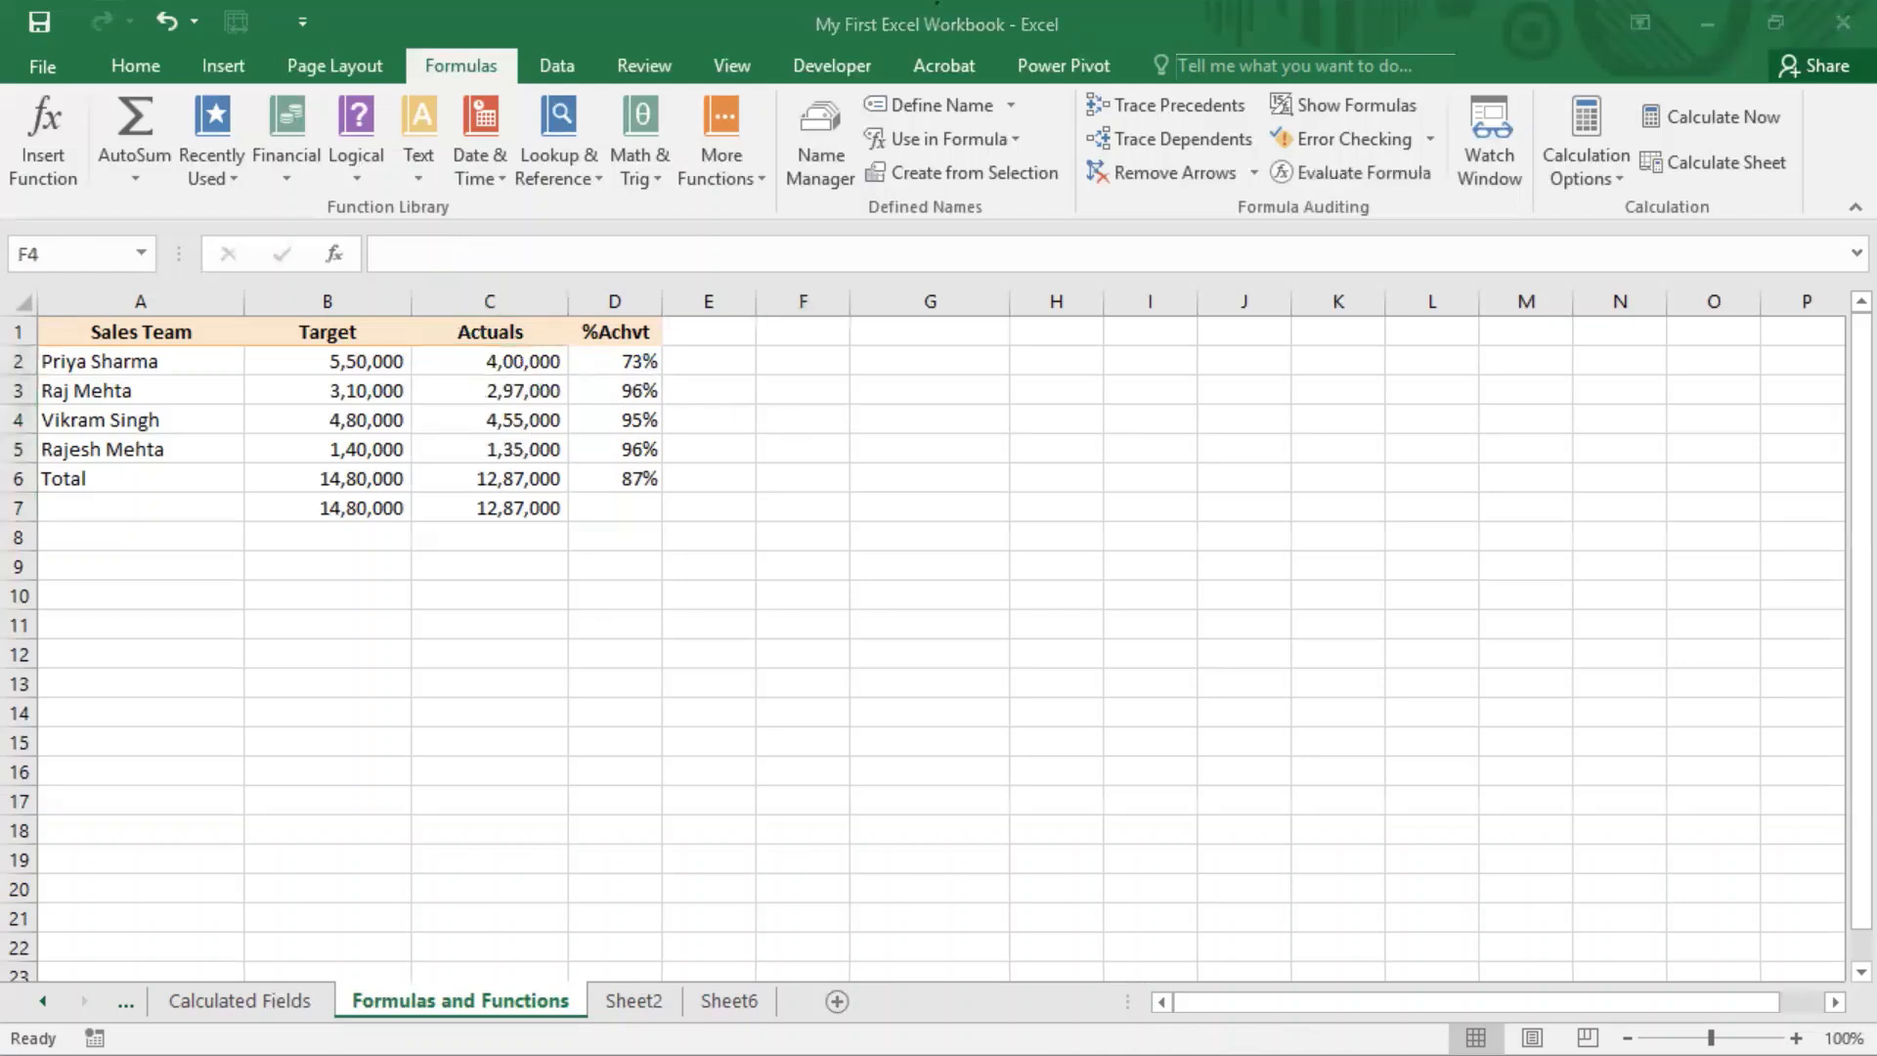
left_click(1236, 211)
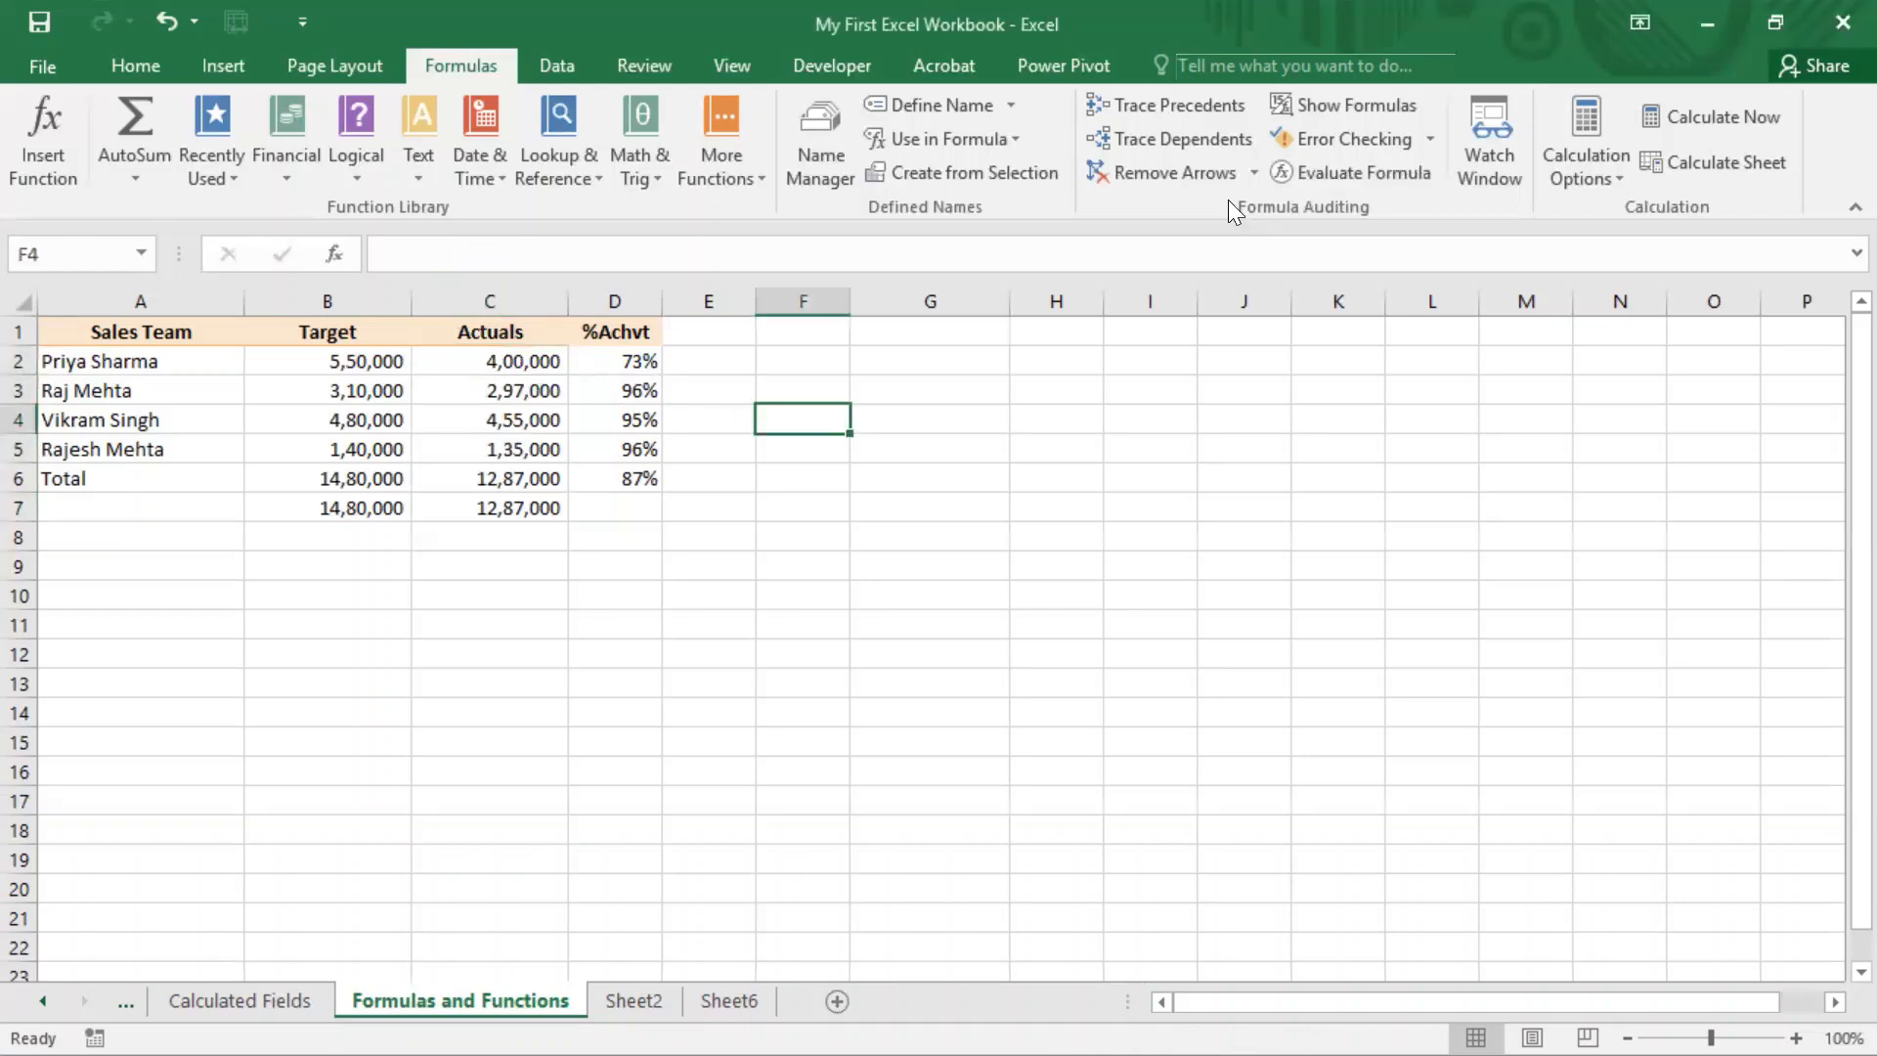
left_click(780, 379)
left_click(643, 364)
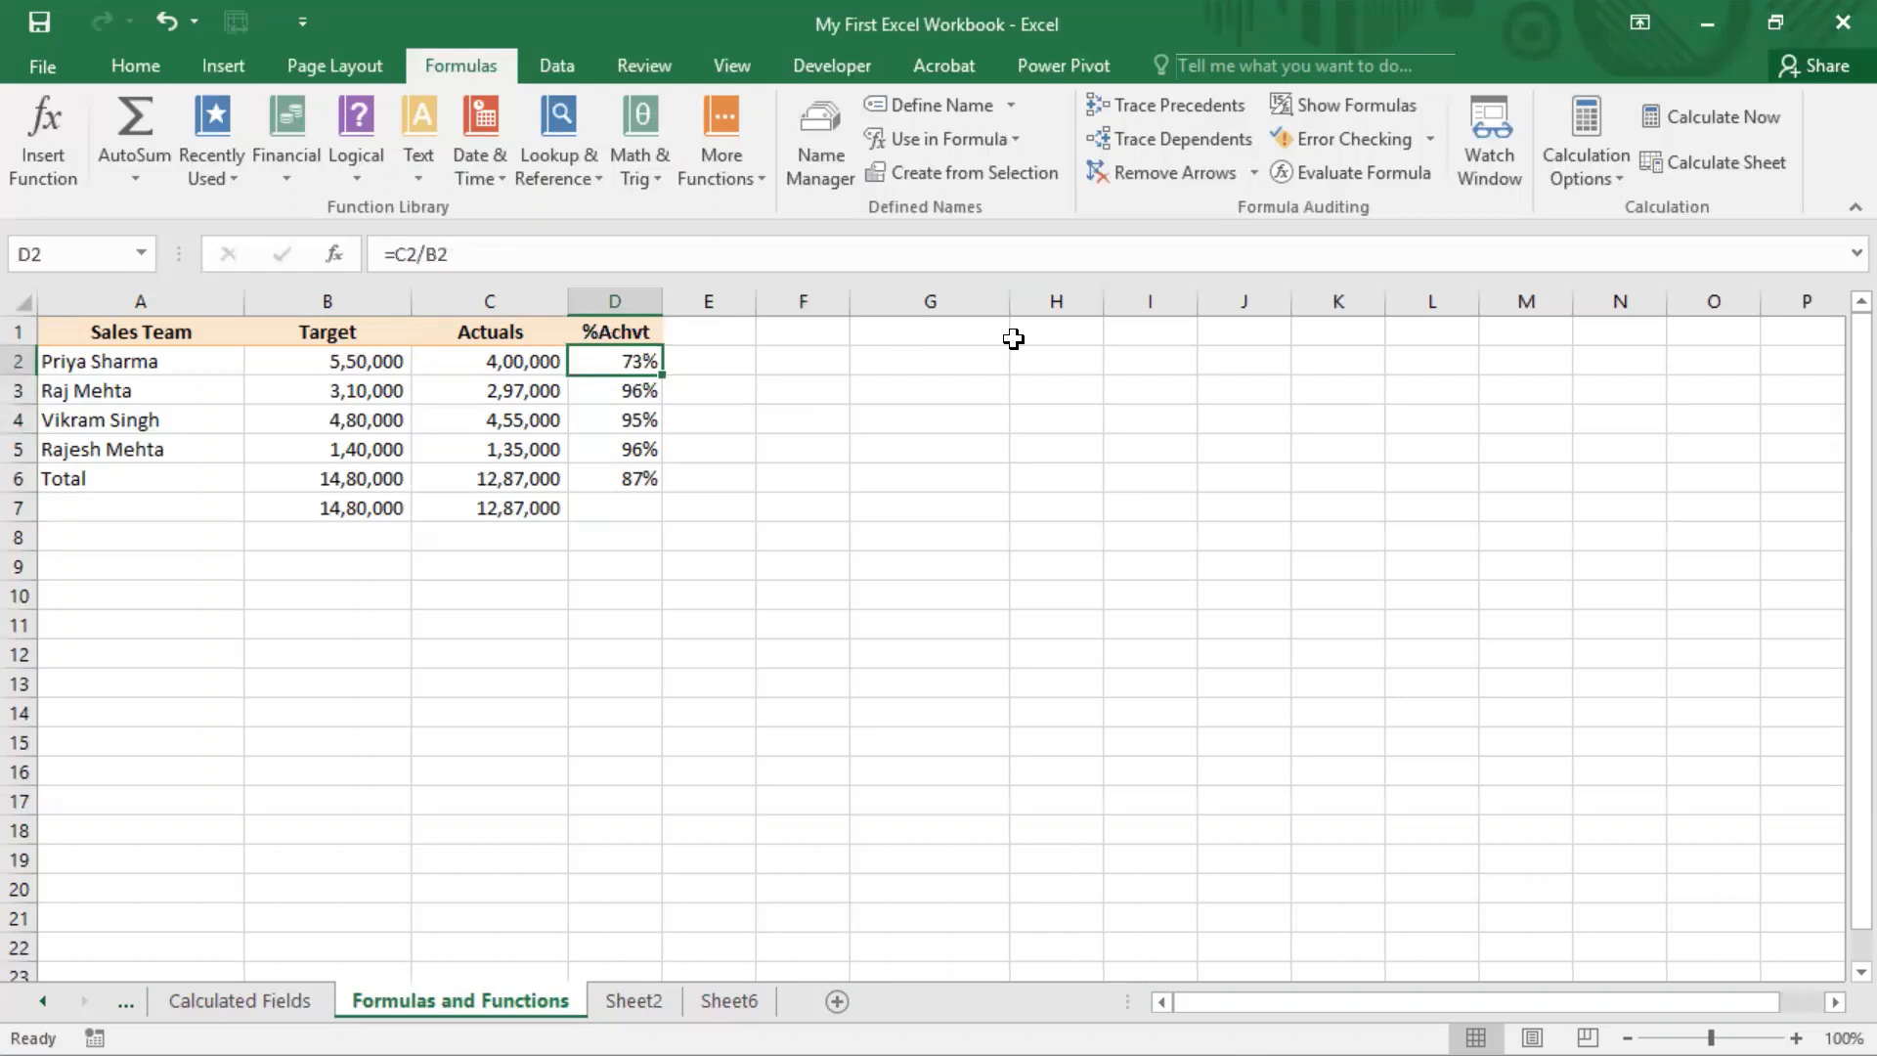
Step: Enter the label Assume in G1 and the value 20 beside it in H1
left_click(902, 338)
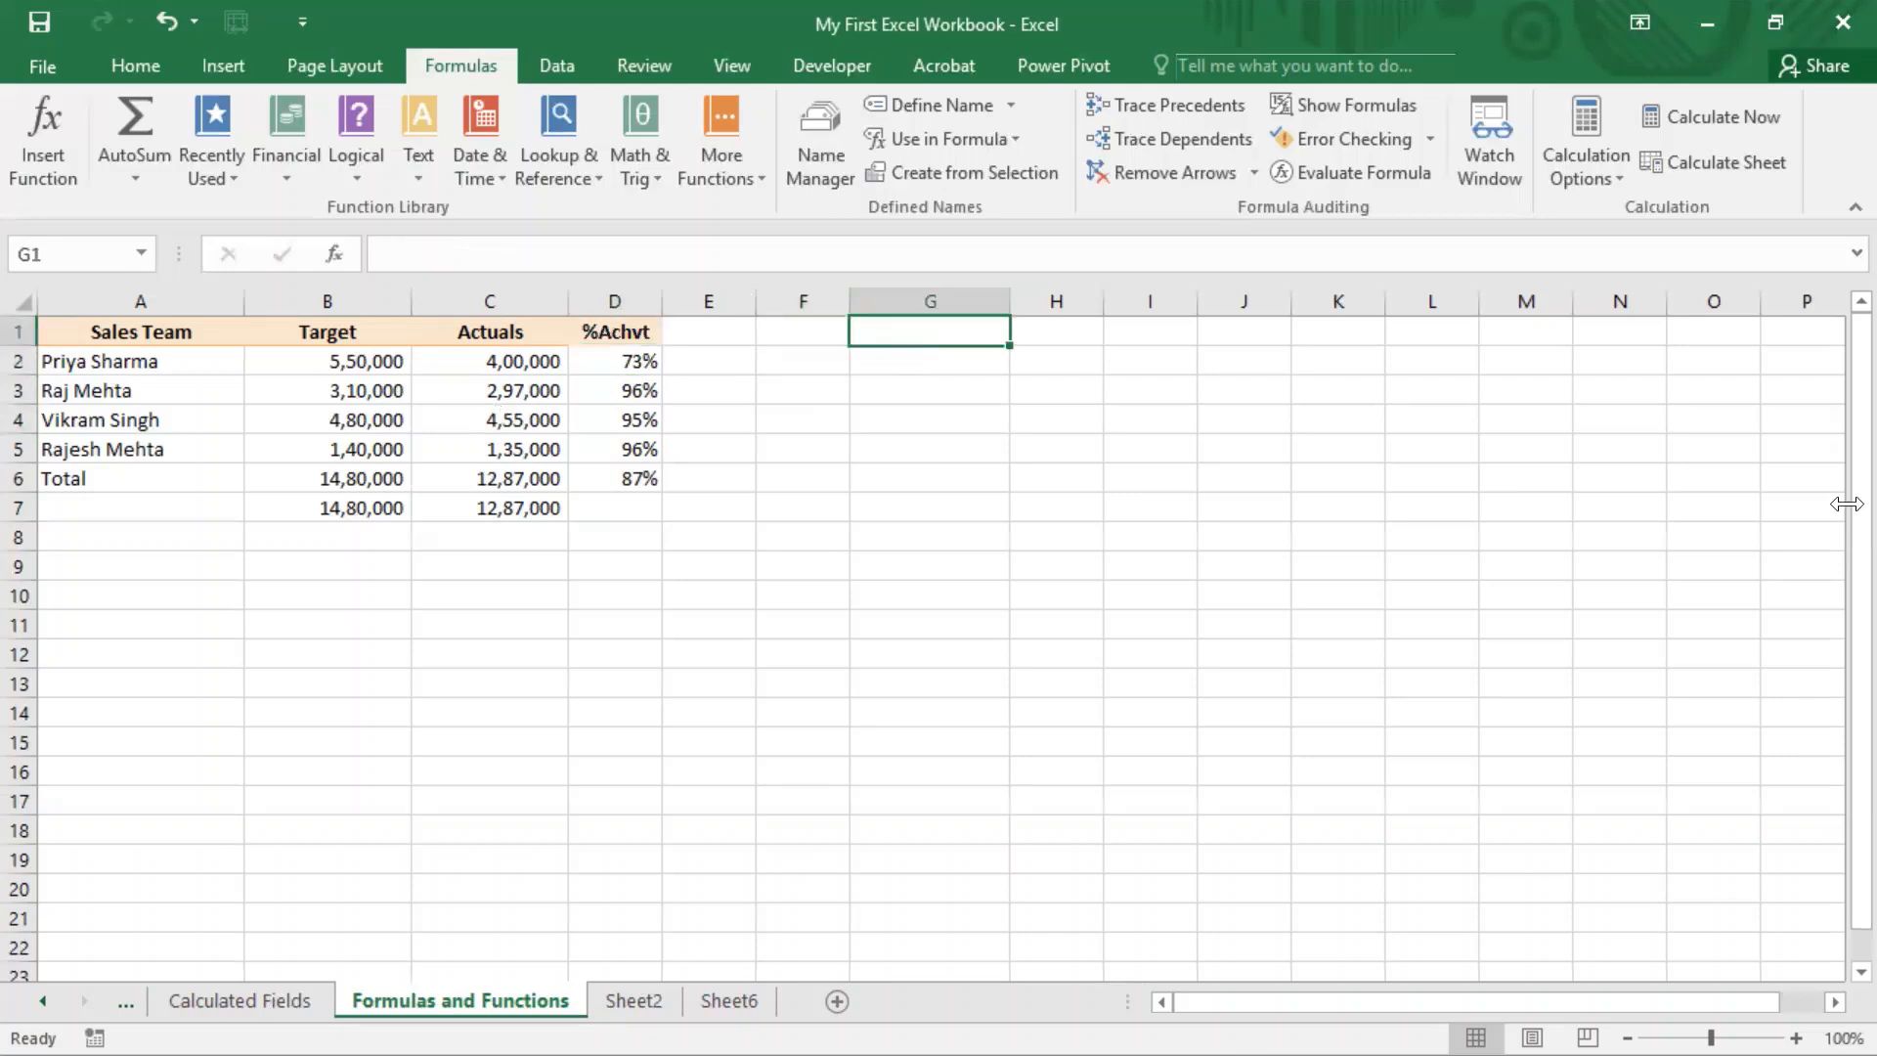
type("Assume")
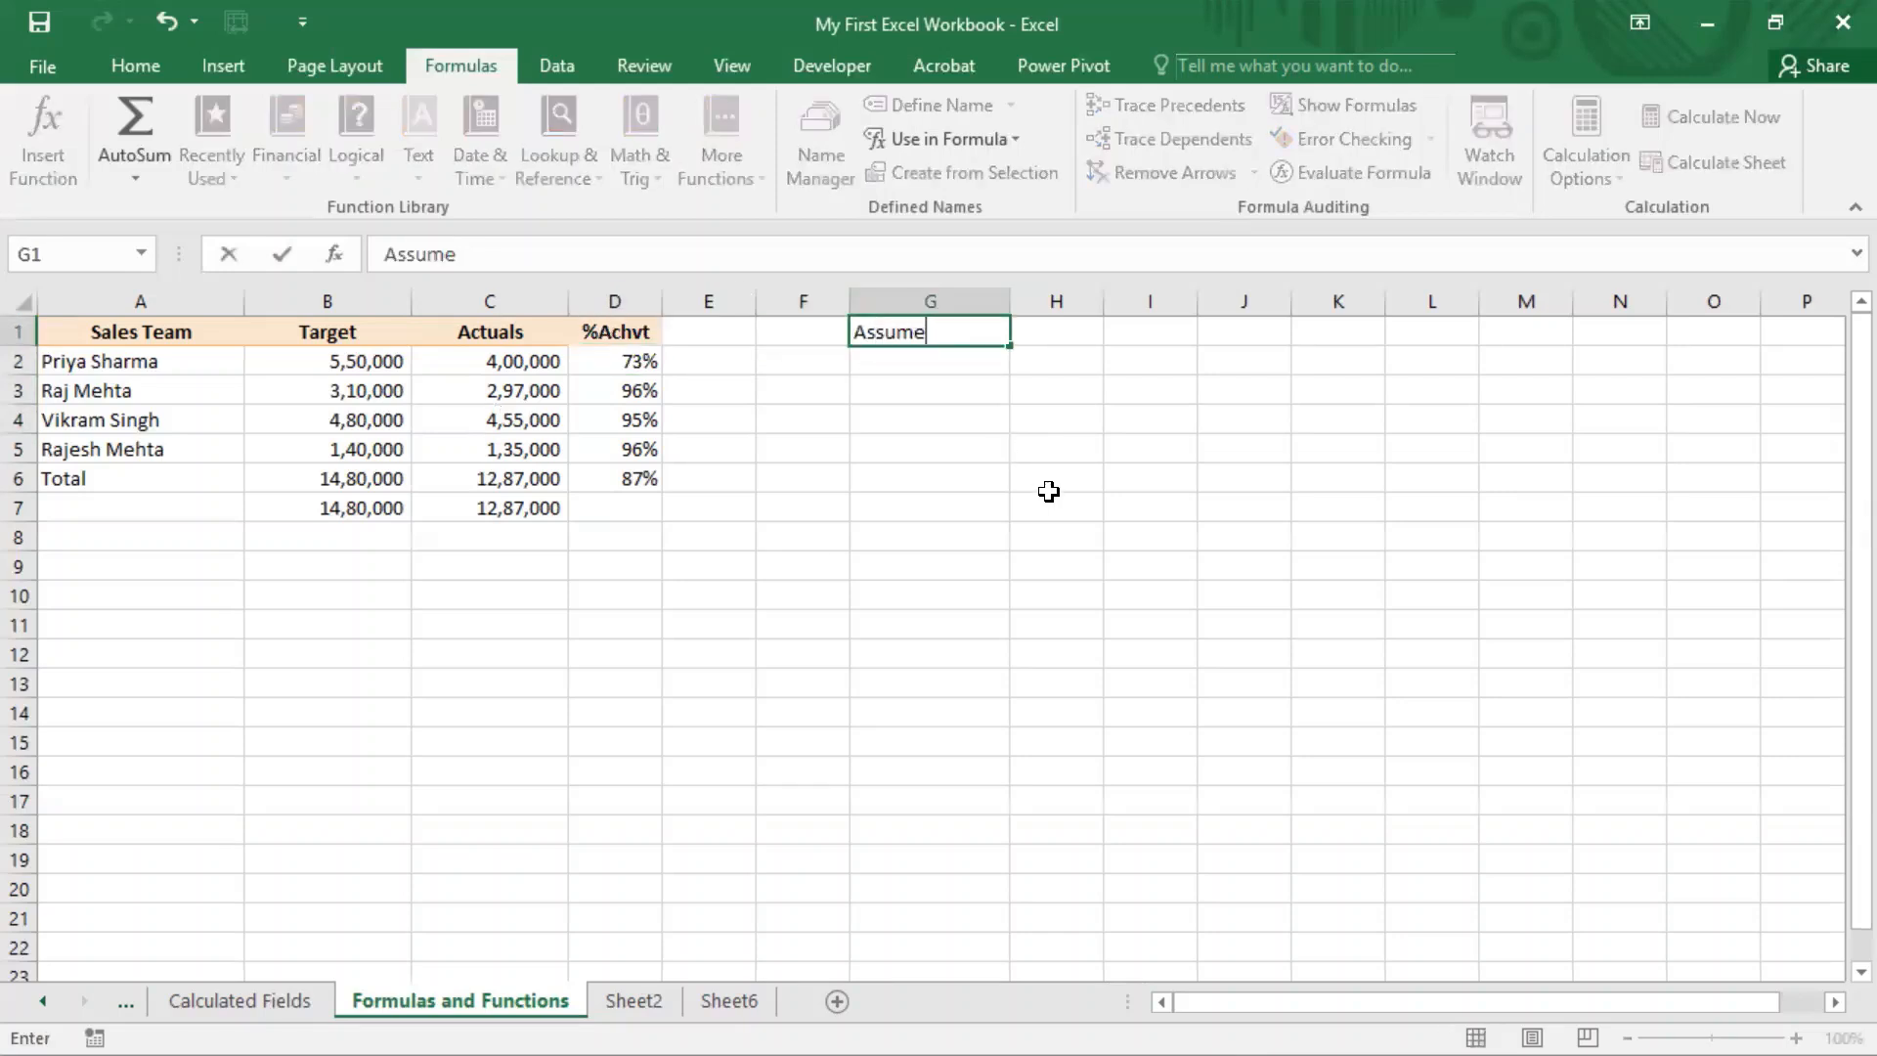
key("Return")
key("Up")
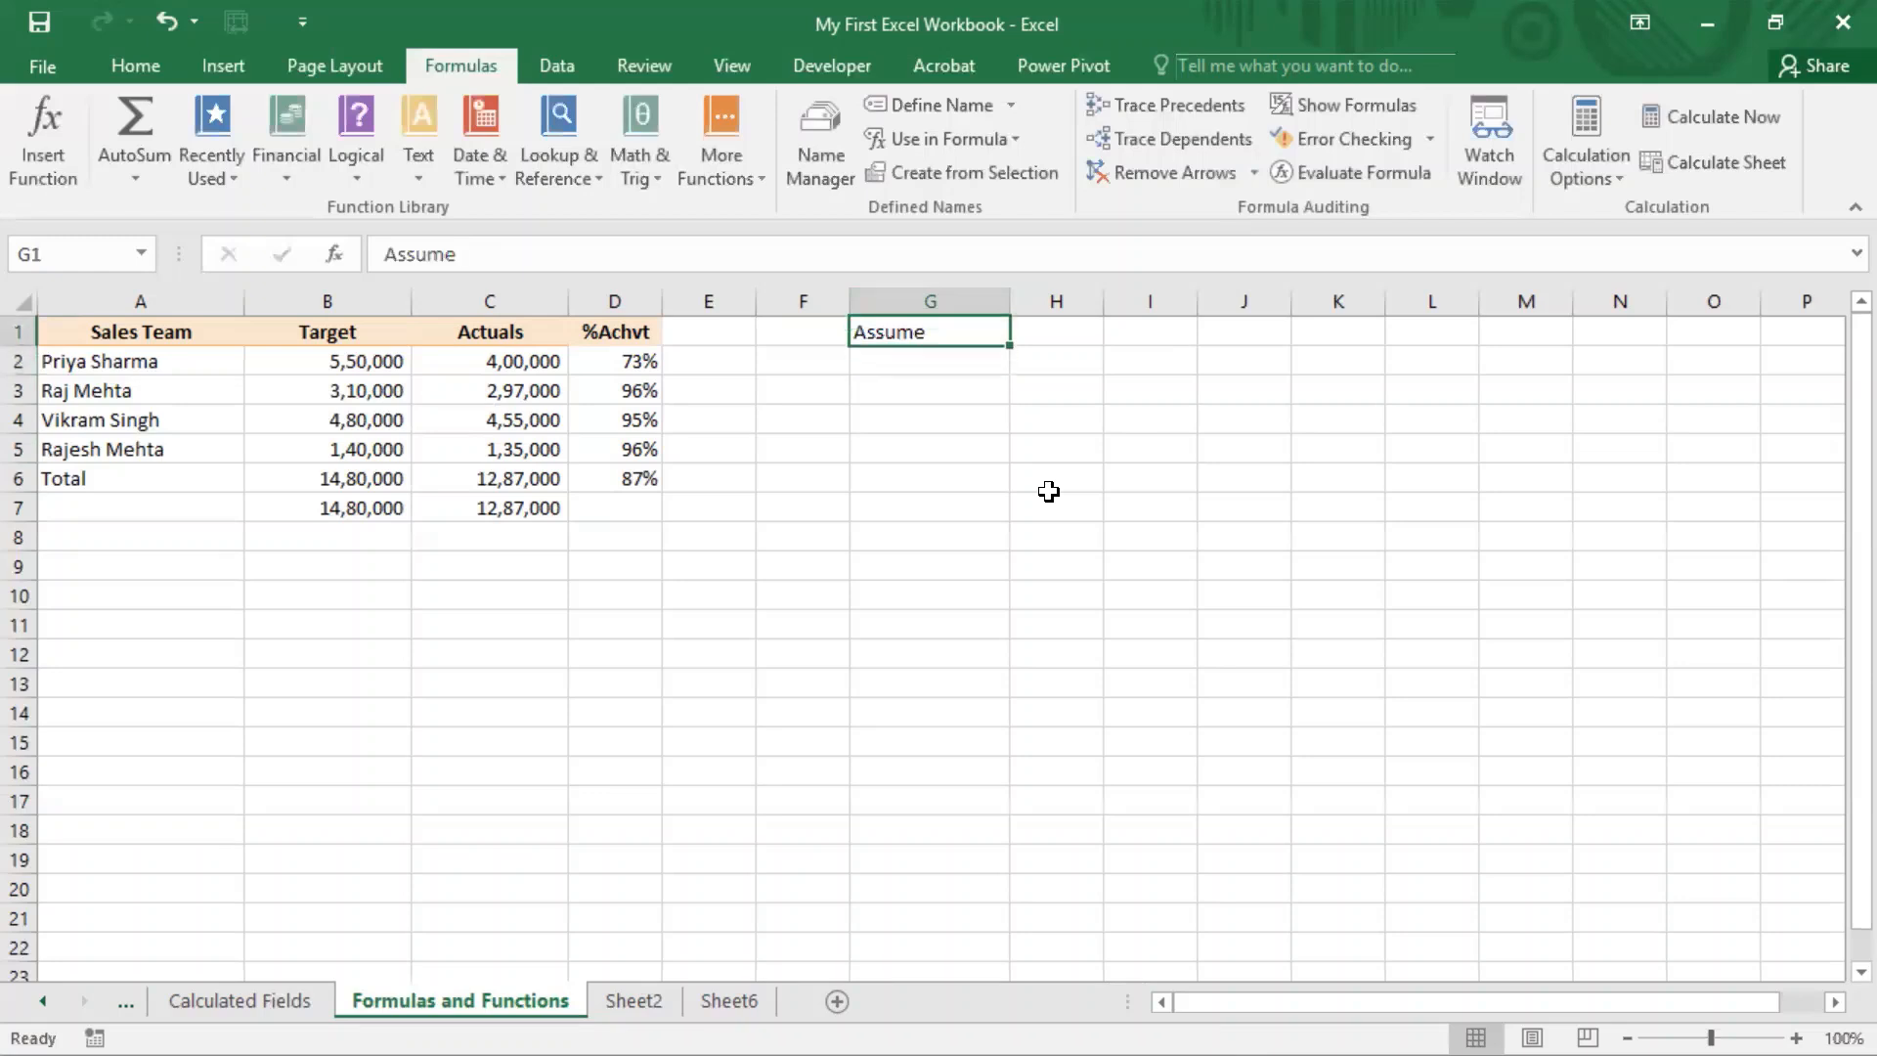
key("Right")
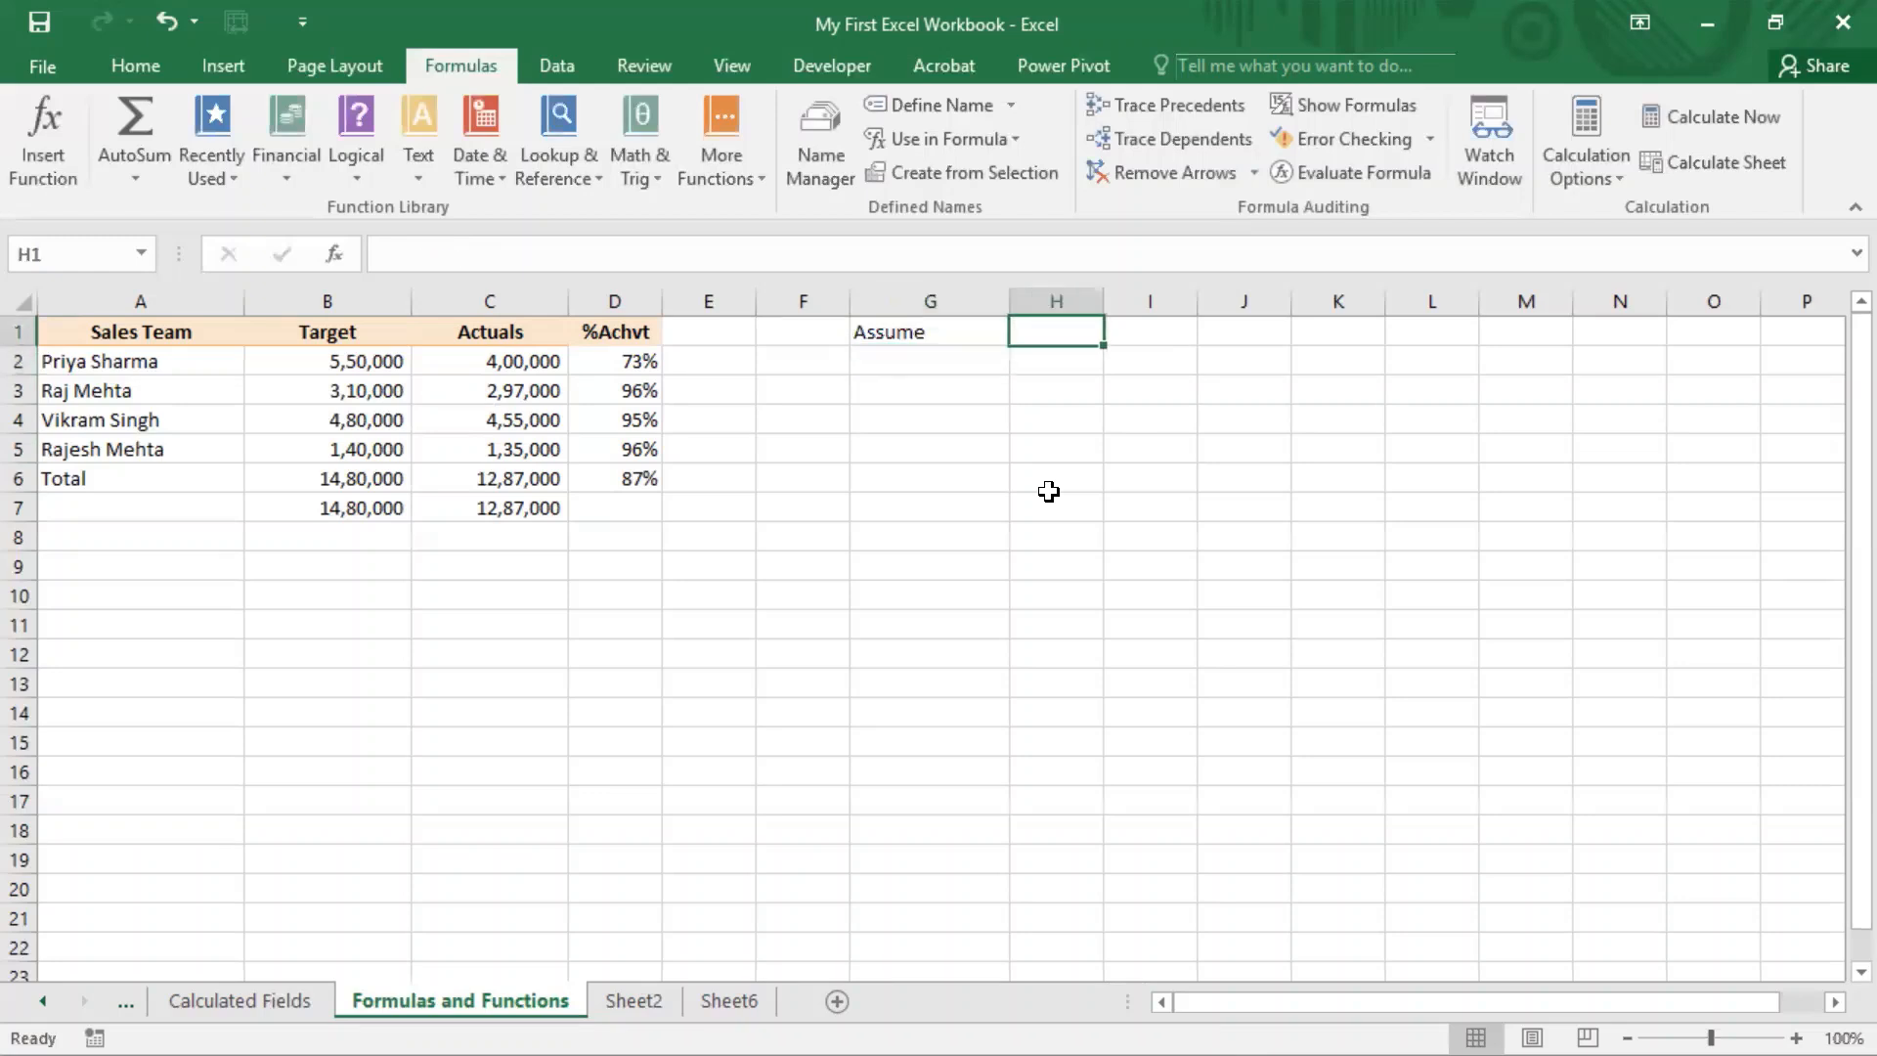
type("20")
key("Return")
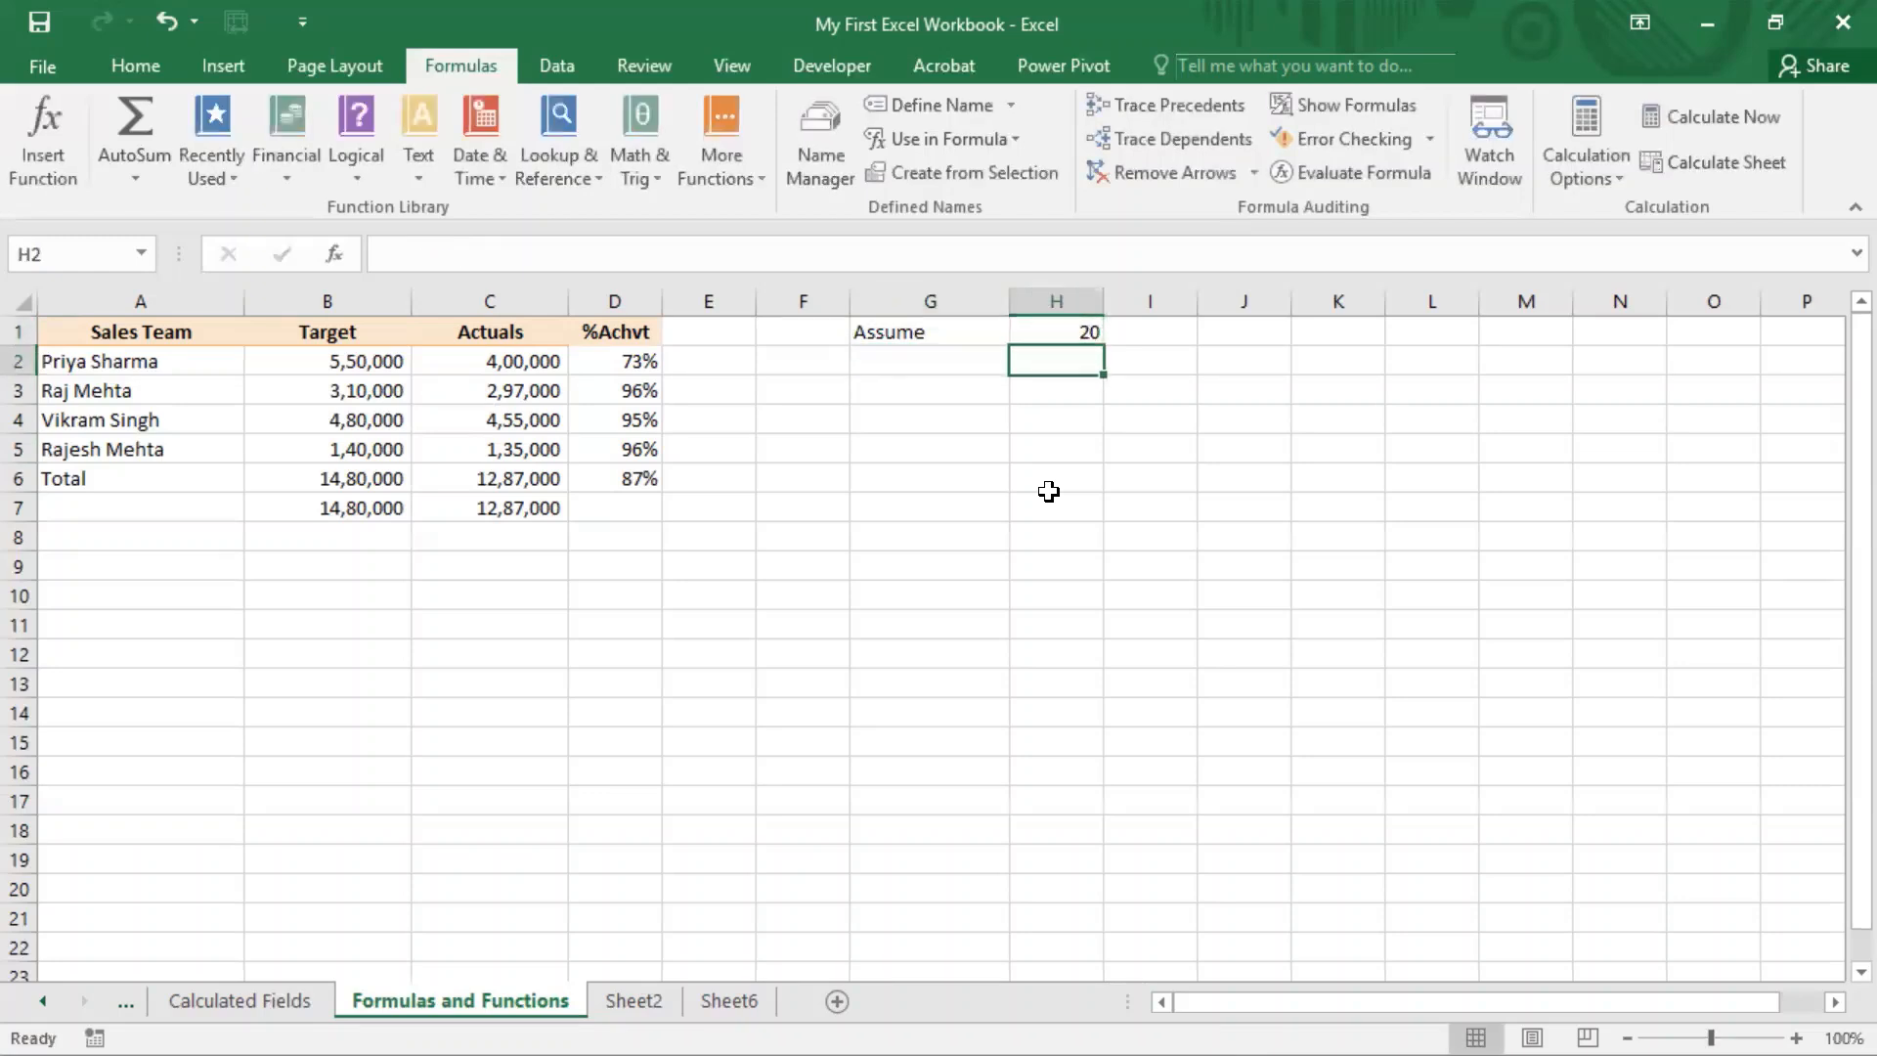
Step: Add the column header Unit Price in E1, beside the %Achvt column
key("Left")
key("Left")
key("Left")
key("Left")
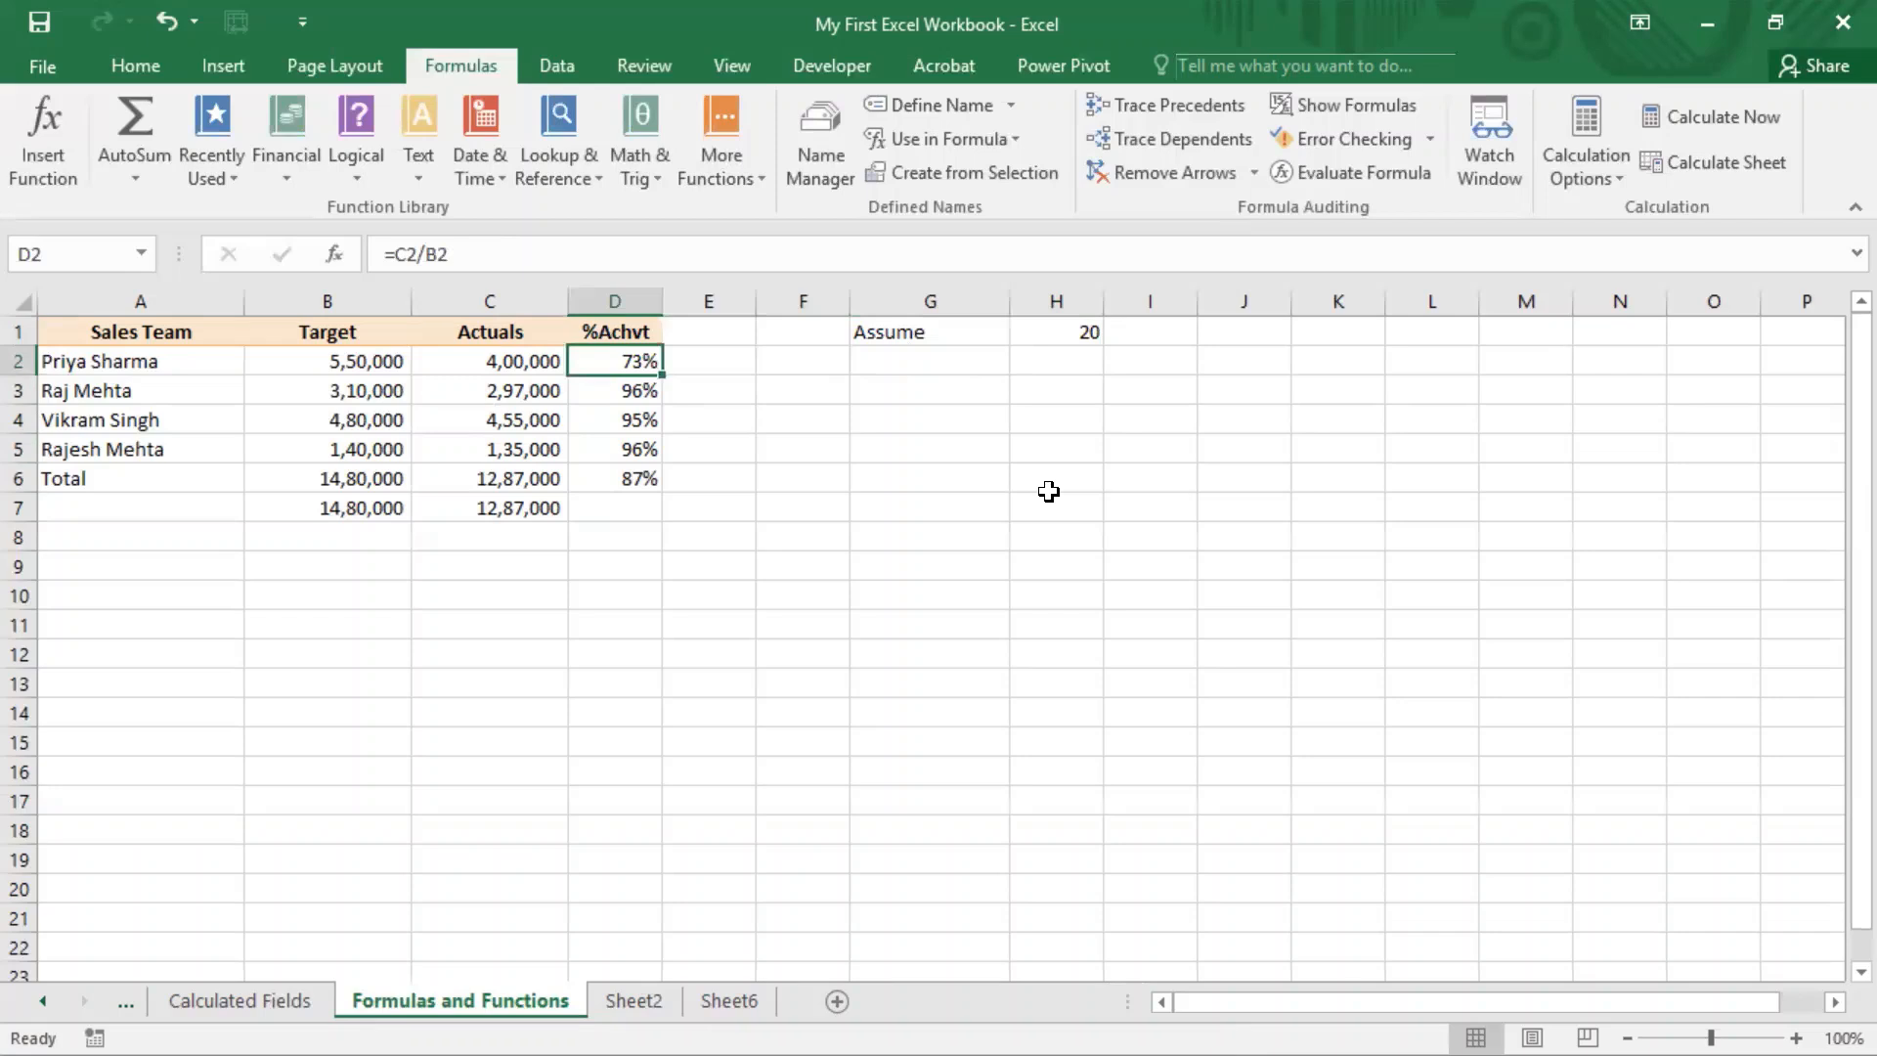
key("Left")
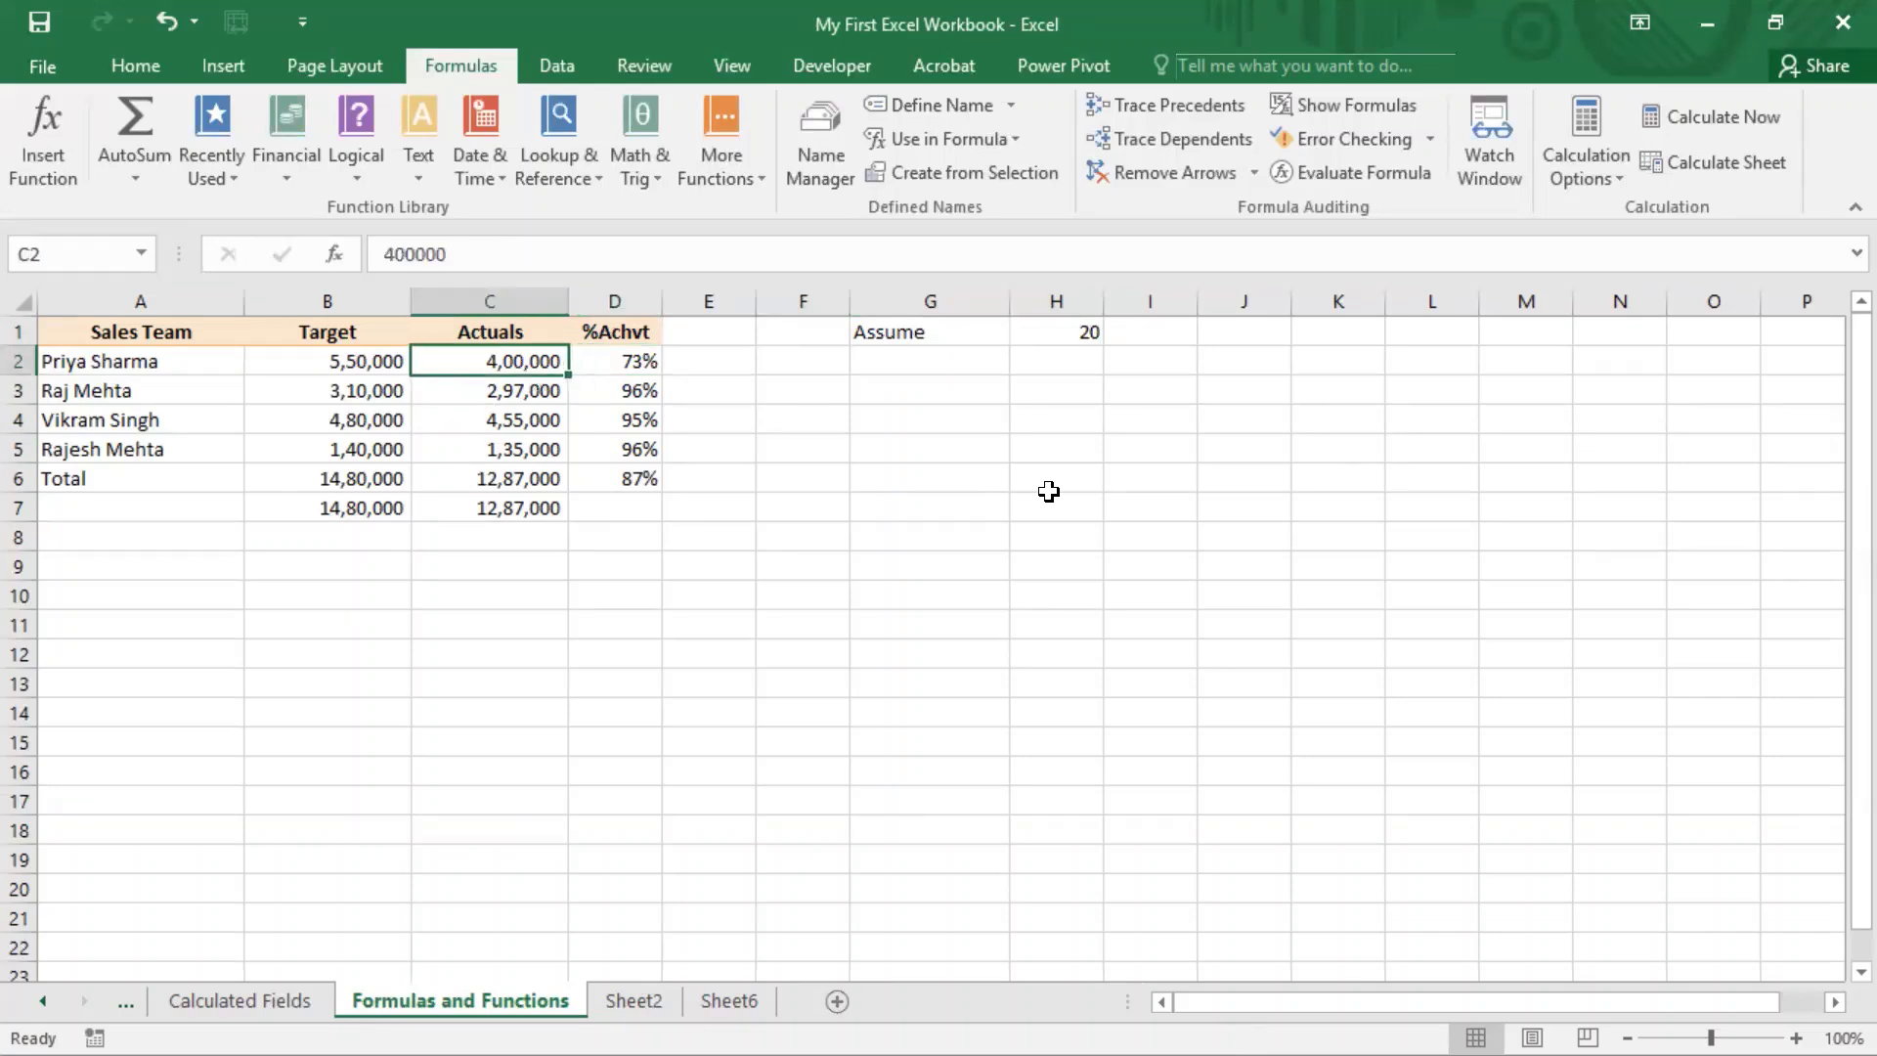
key("shift+Down")
key("shift+Down")
key("Right")
key("Right")
key("Up")
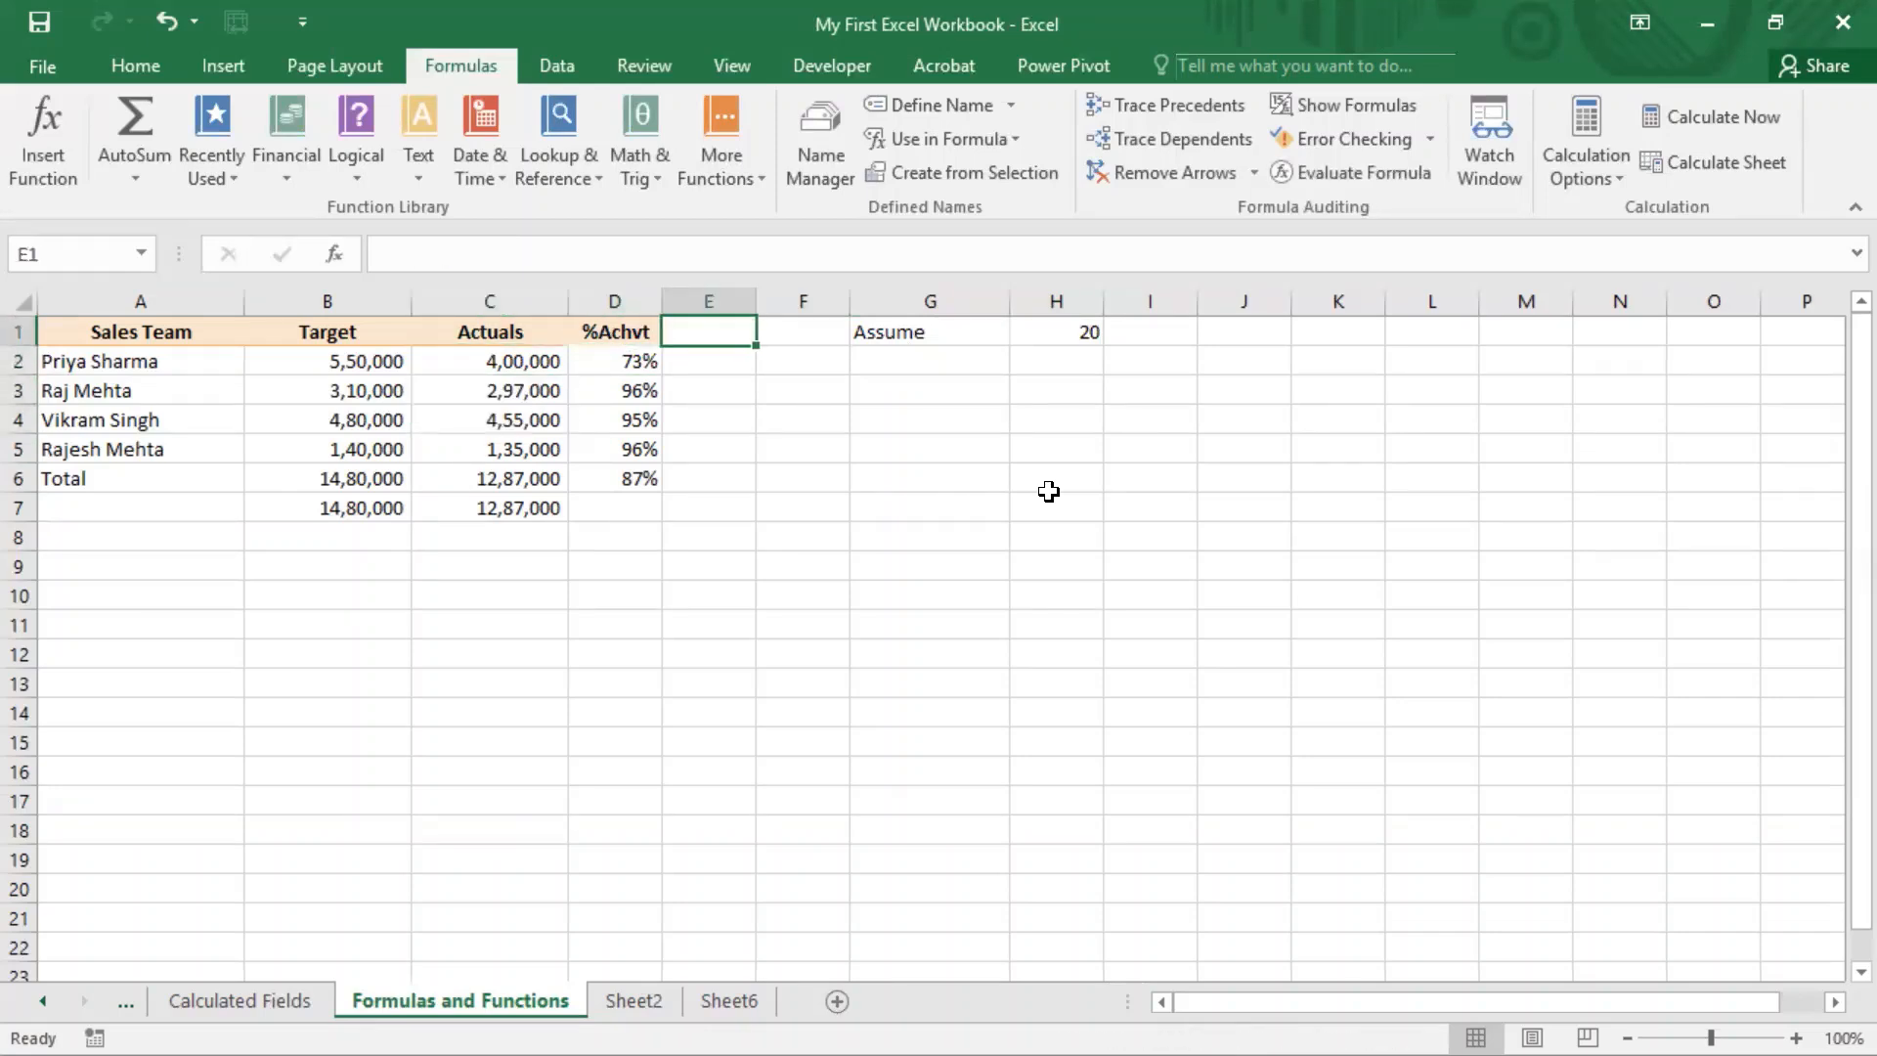
type("Unit")
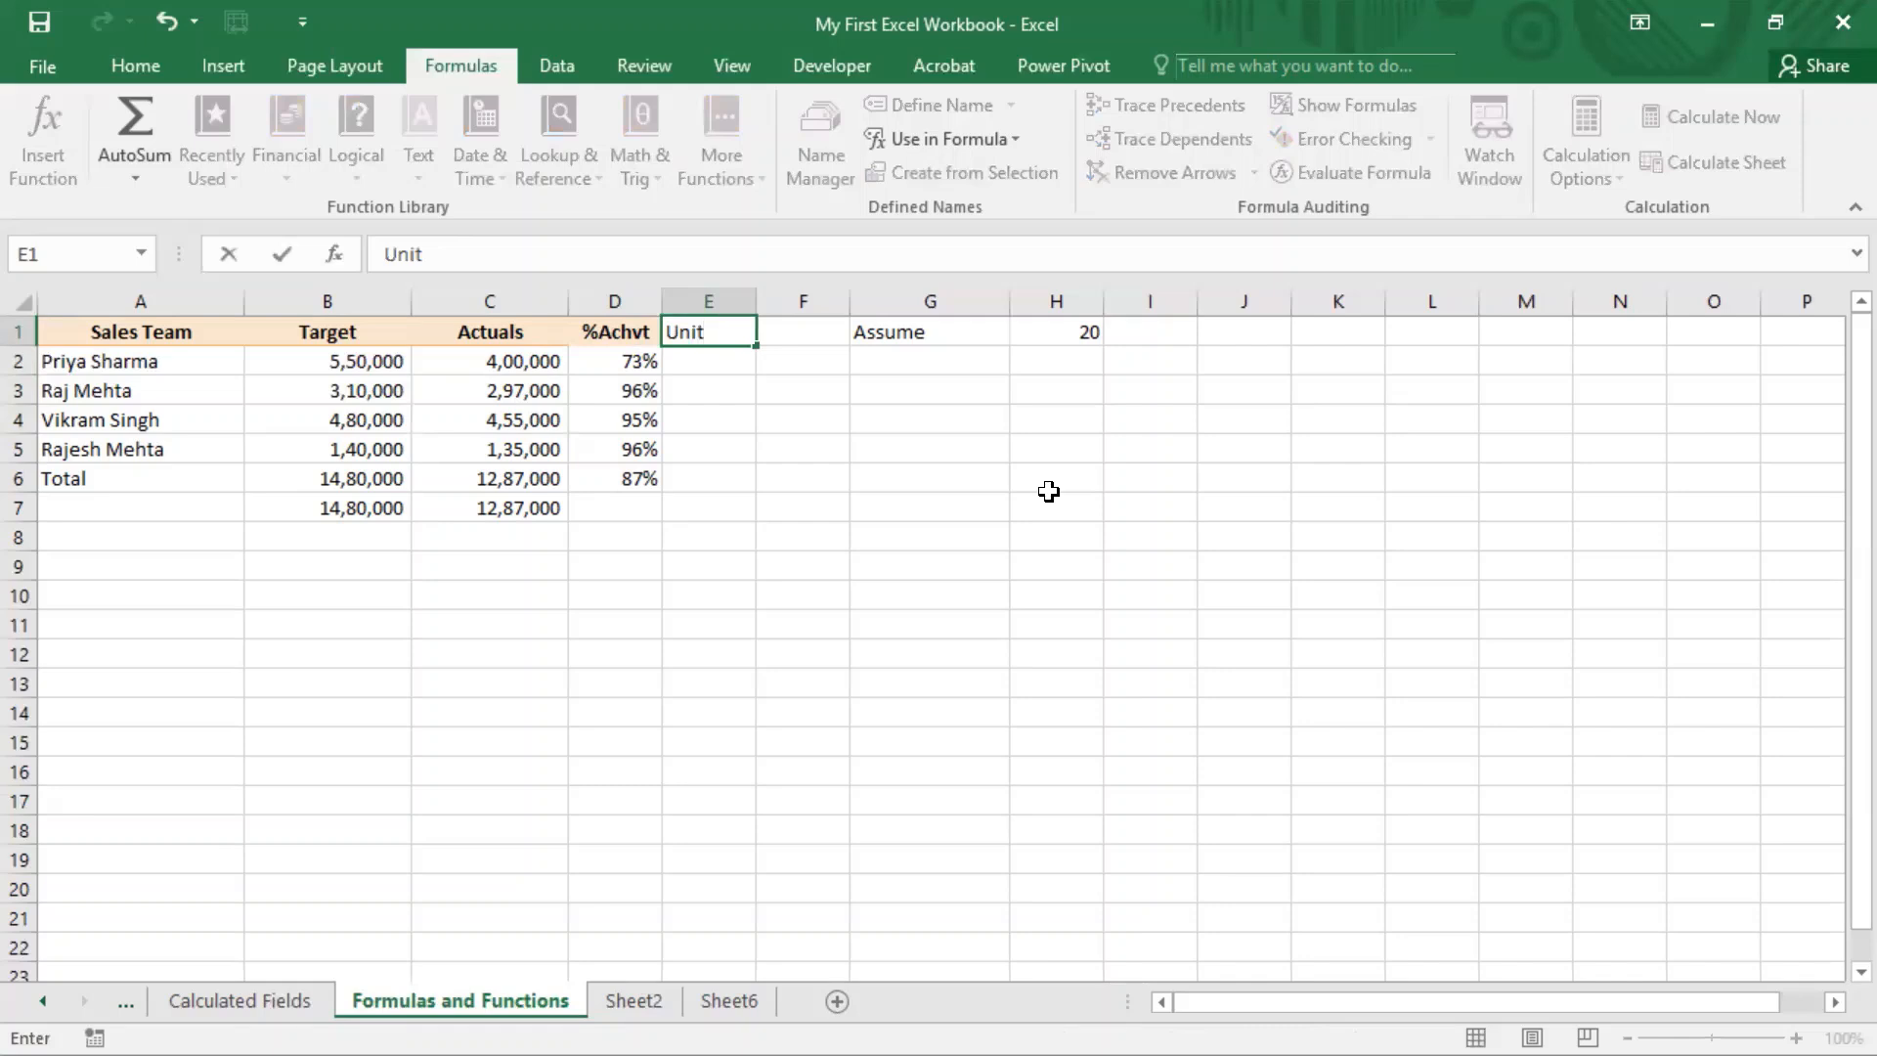
type(" Price")
key("Return")
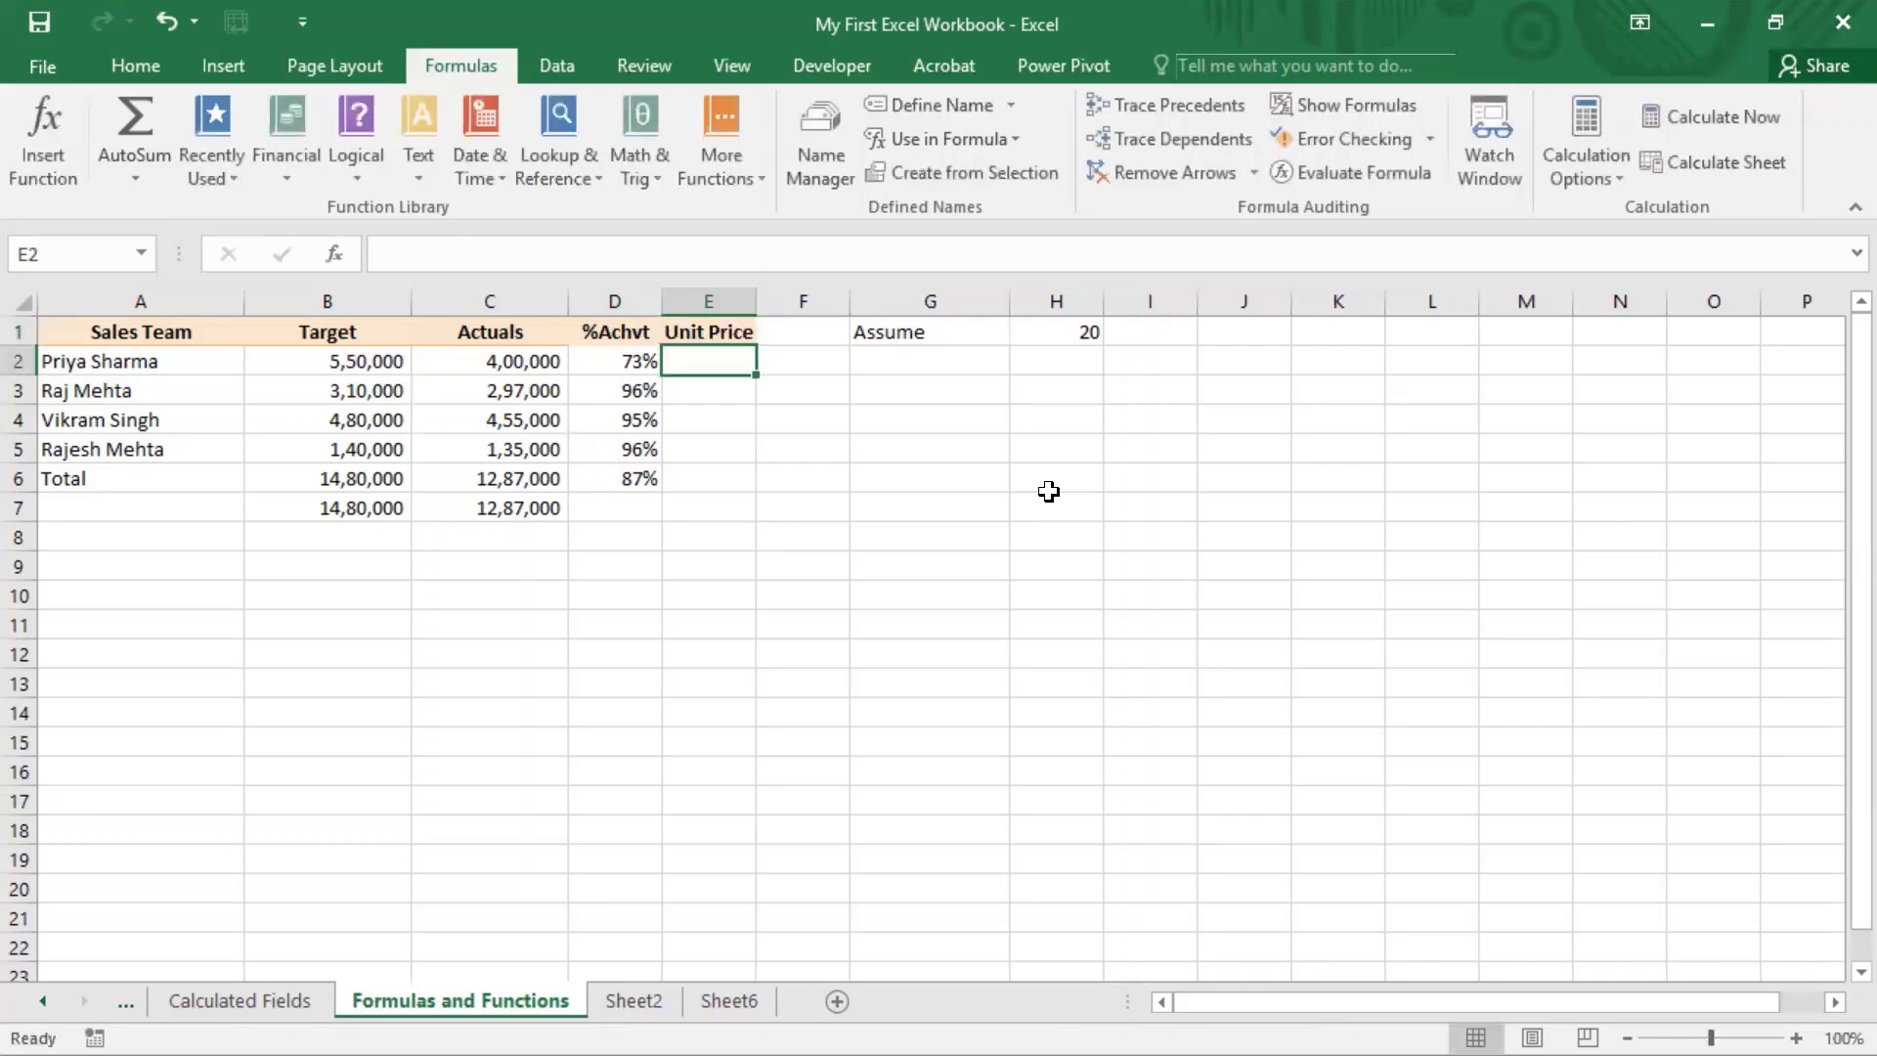
Step: Enter the formula =C2/H1 in E2 to divide the first Actuals figure by the assumed value
type("=")
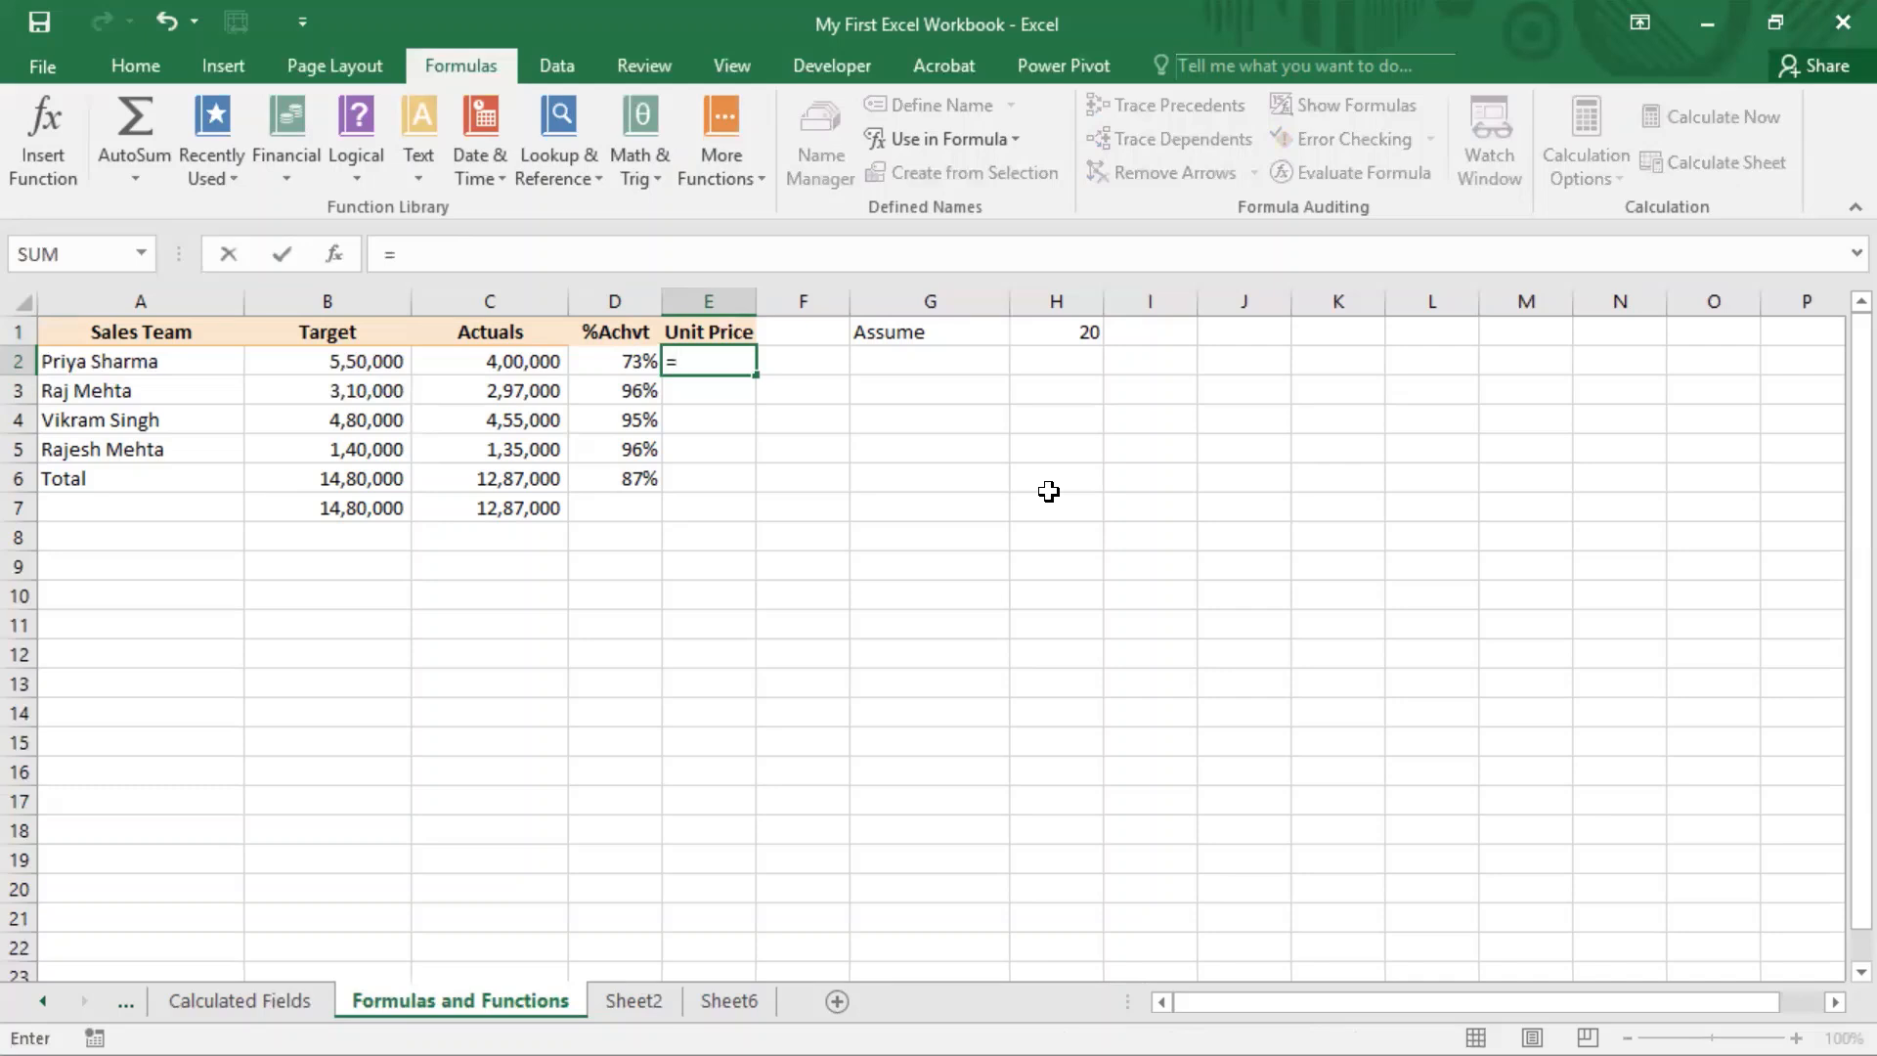
key("Left")
key("Left")
type("/")
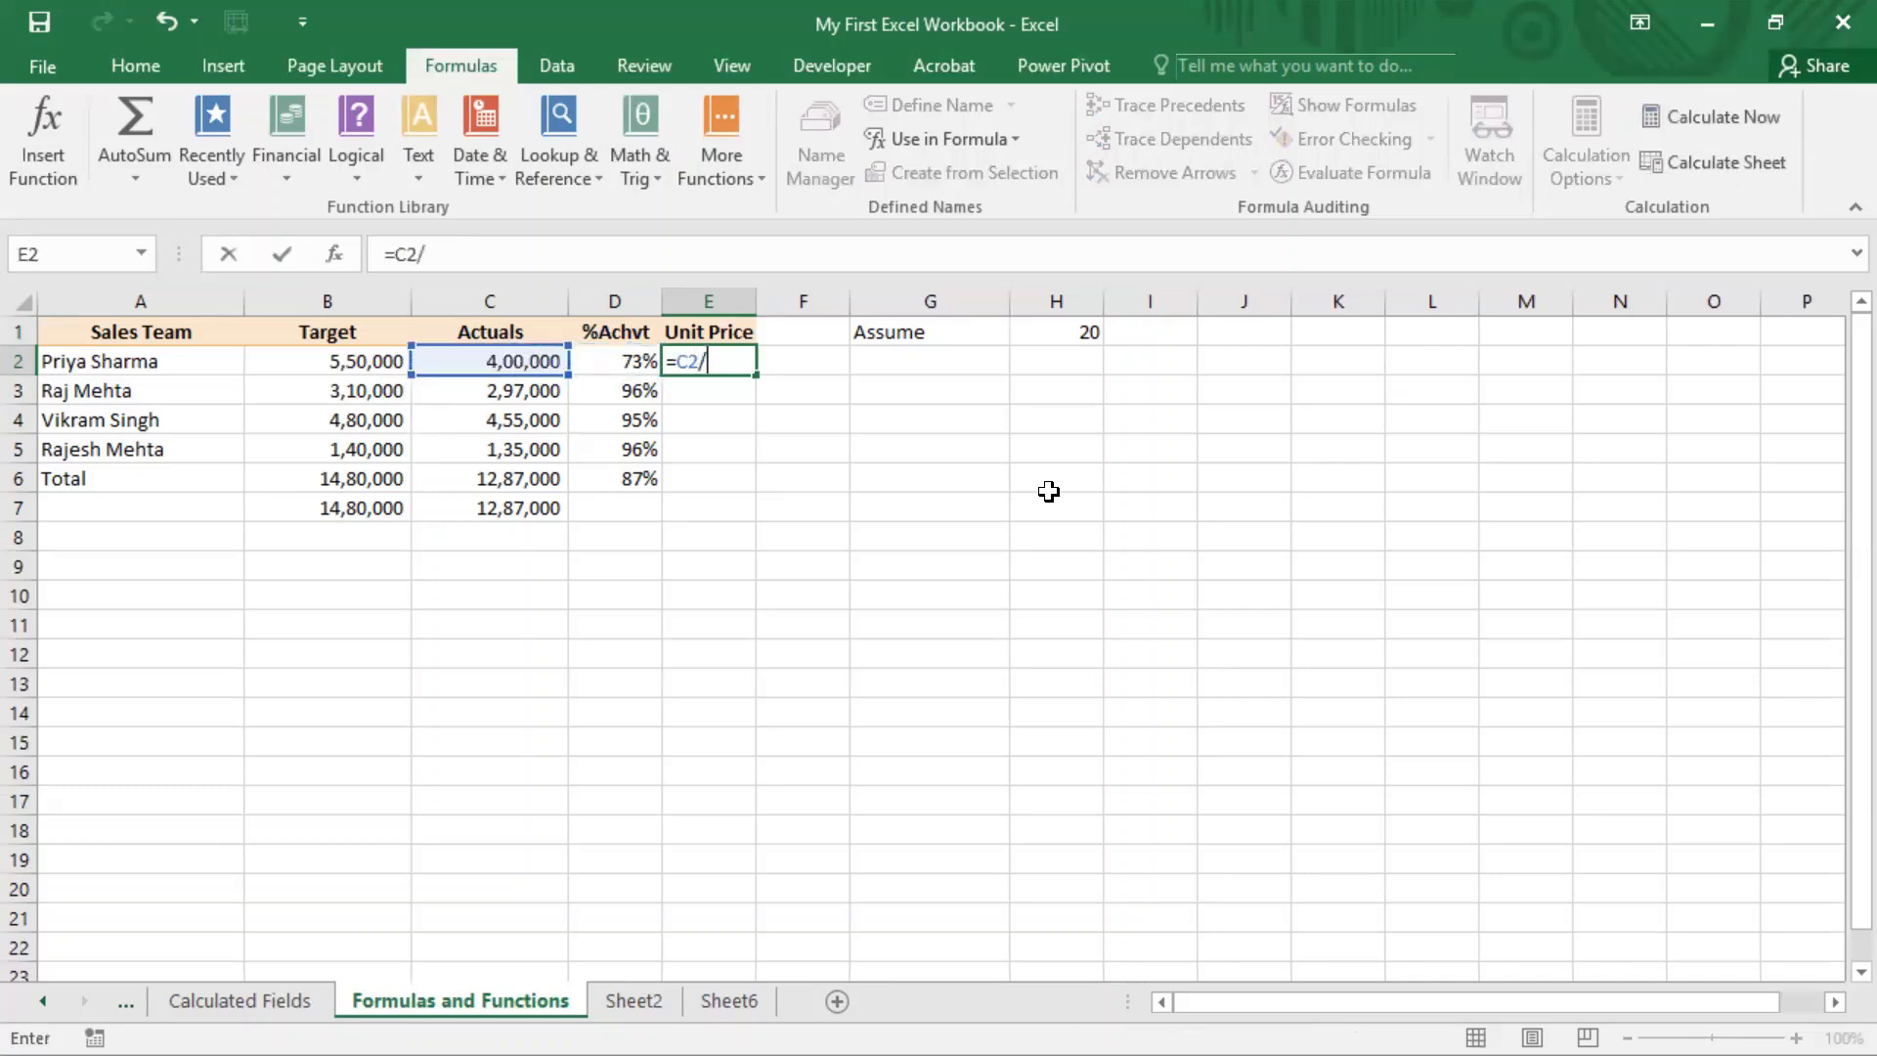
key("Up")
key("Right")
key("Right")
key("Right")
key("Right")
key("Left")
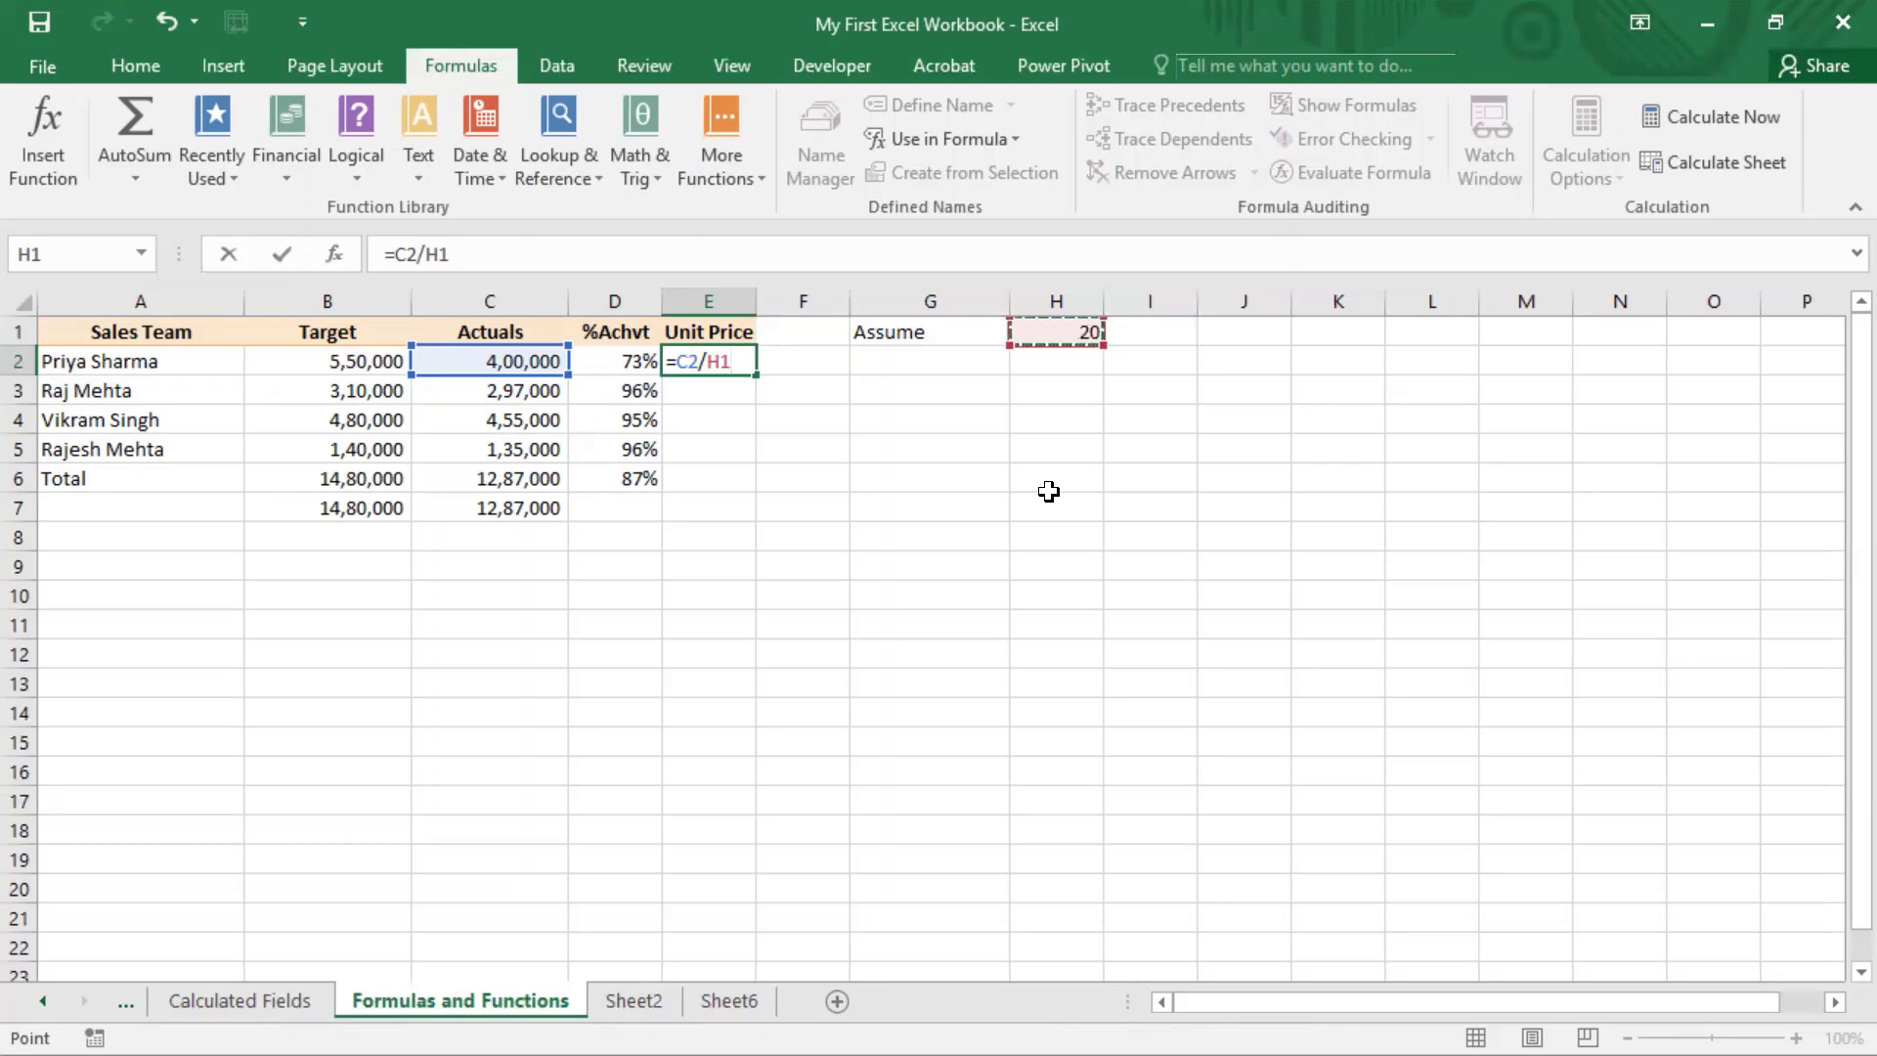
key("ctrl+Return")
Step: Copy the unit price formula from E2 down through E5
key("ctrl+c")
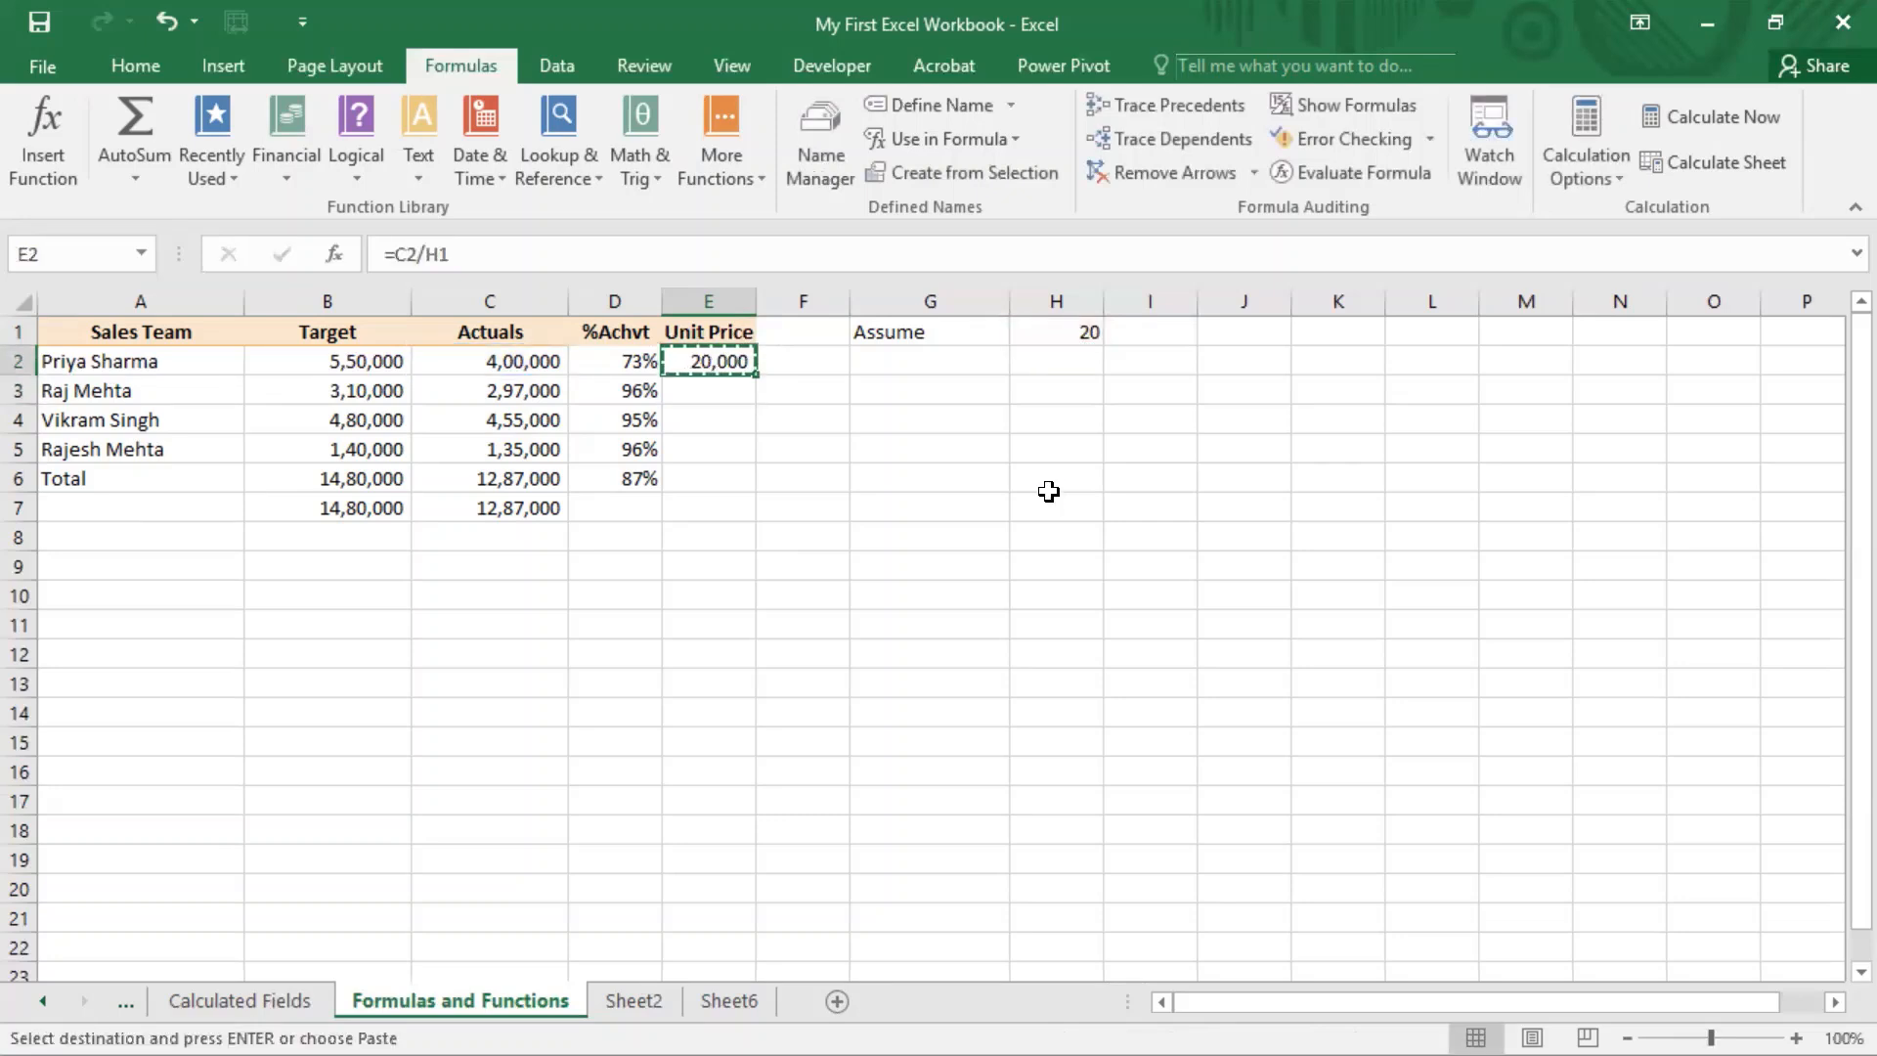
key("shift+Down")
key("shift+Down")
key("shift+Down")
key("shift+Down")
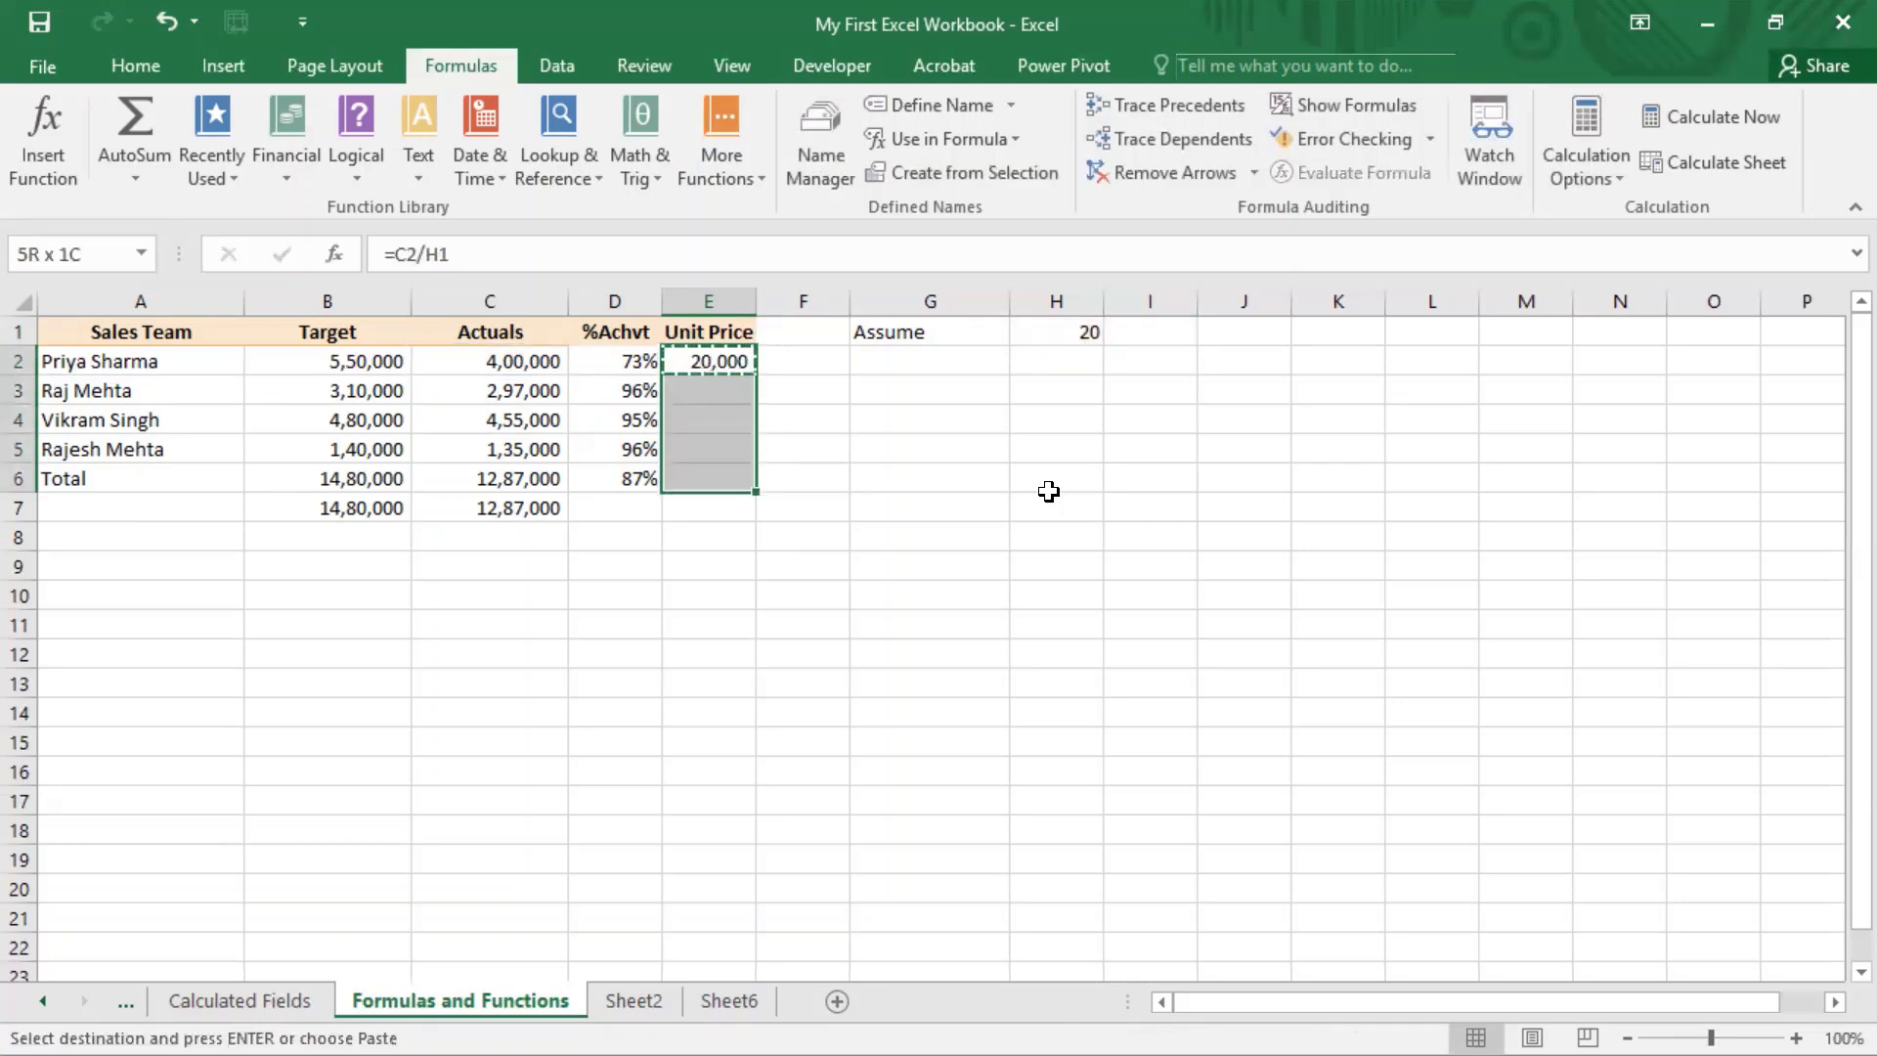
key("shift+Up")
key("ctrl+v")
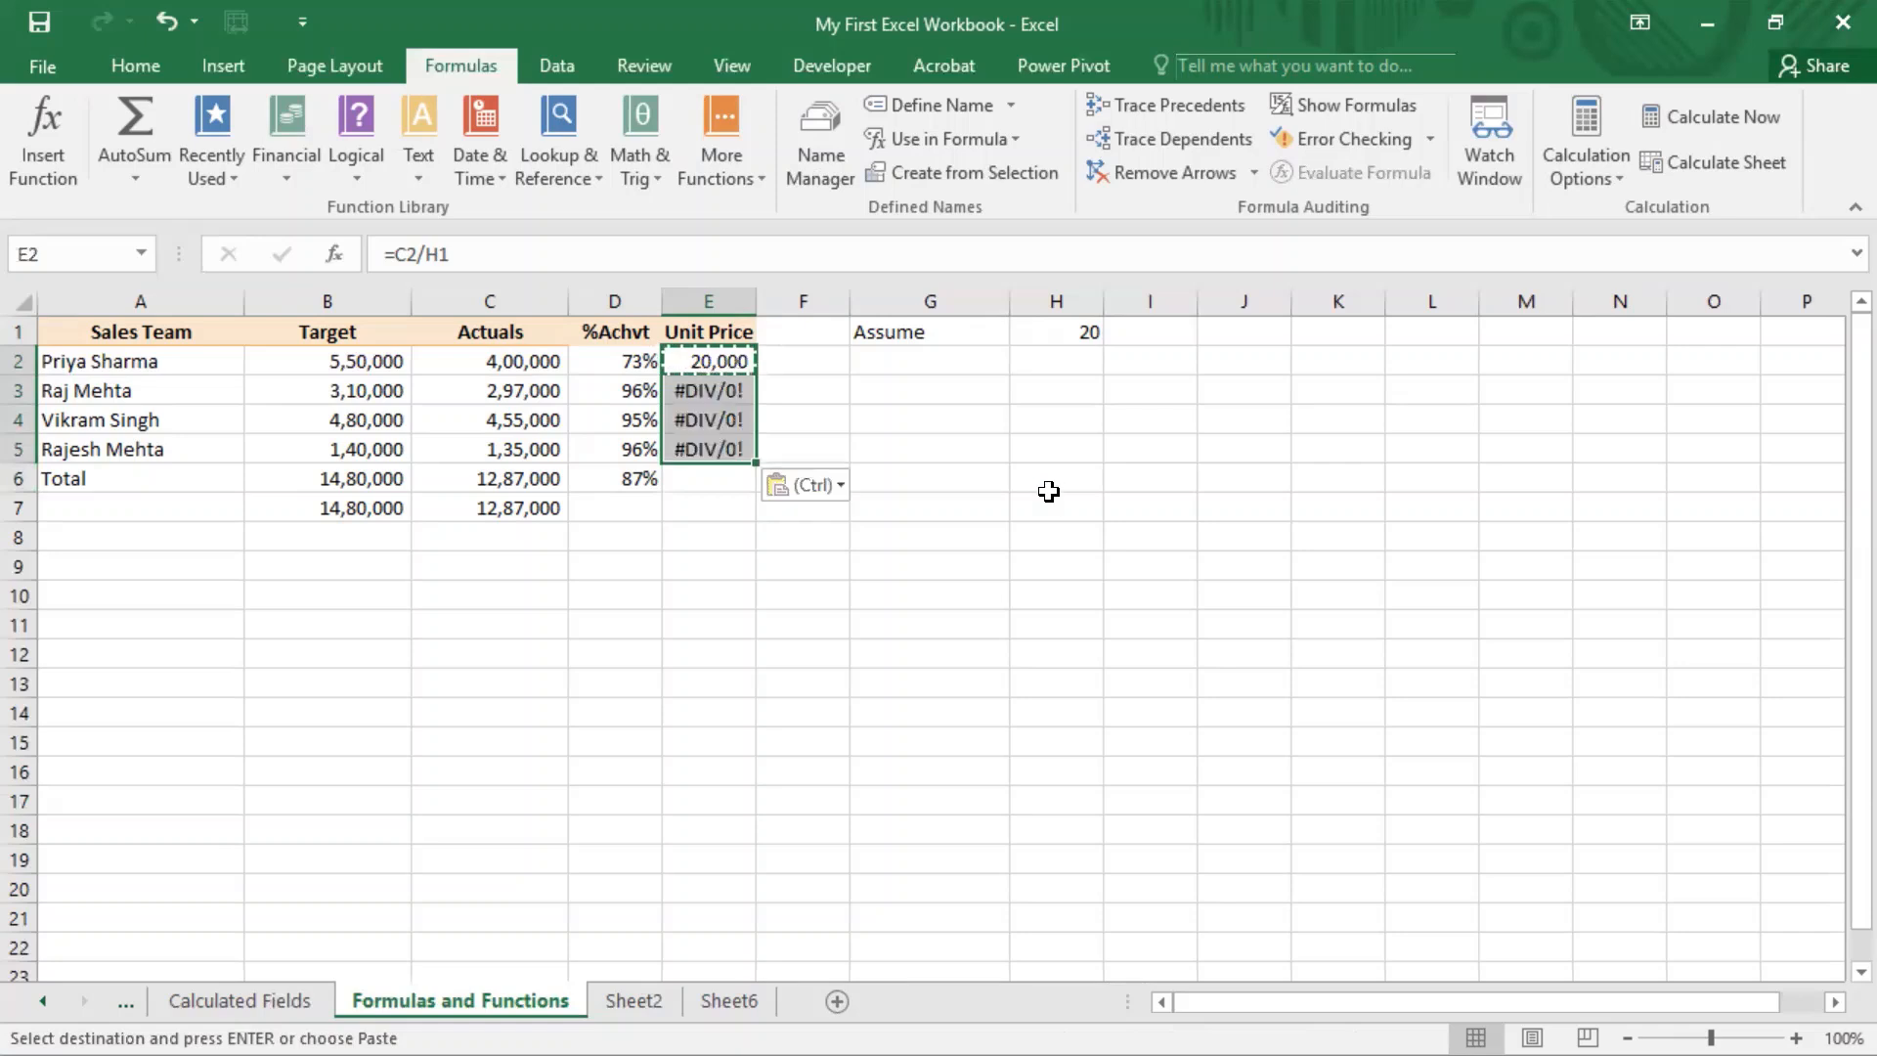
Step: Compare the cell references in the Unit Price formulas of E2 and E3
key("Up")
key("Down")
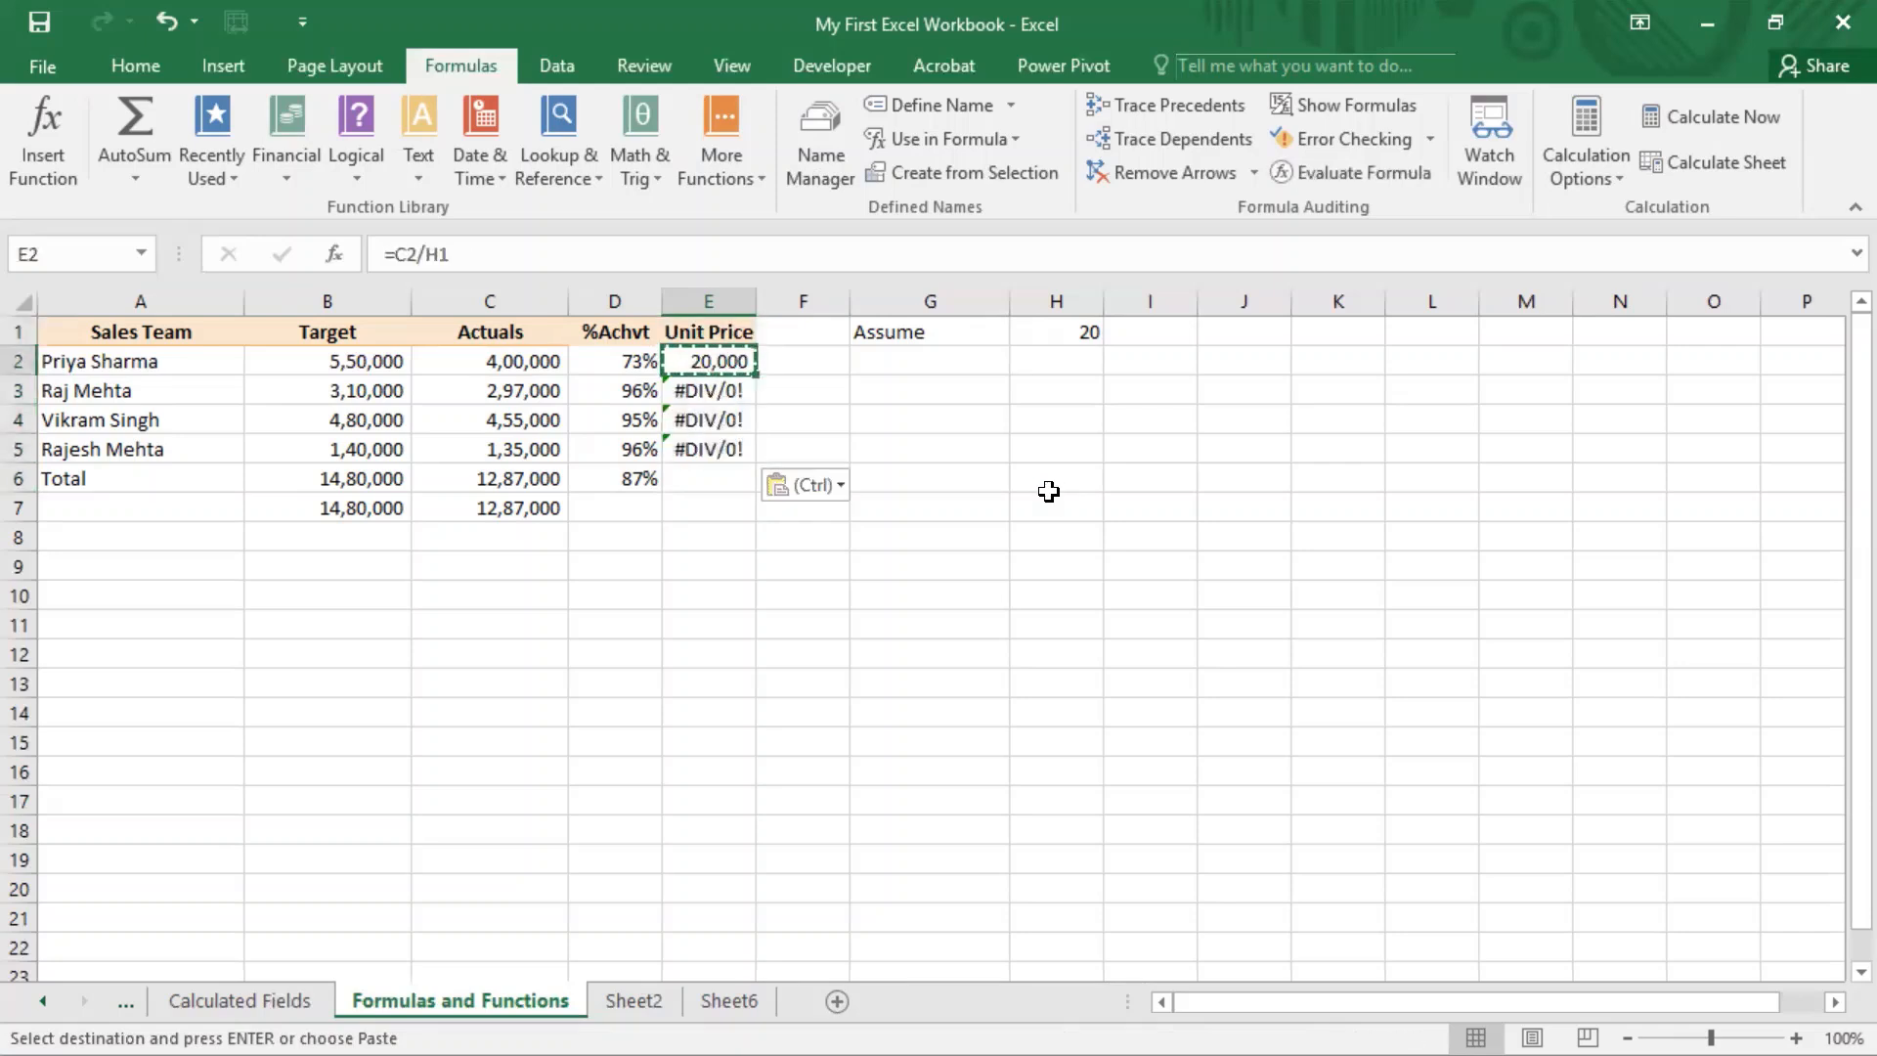
key("Down")
key("F2")
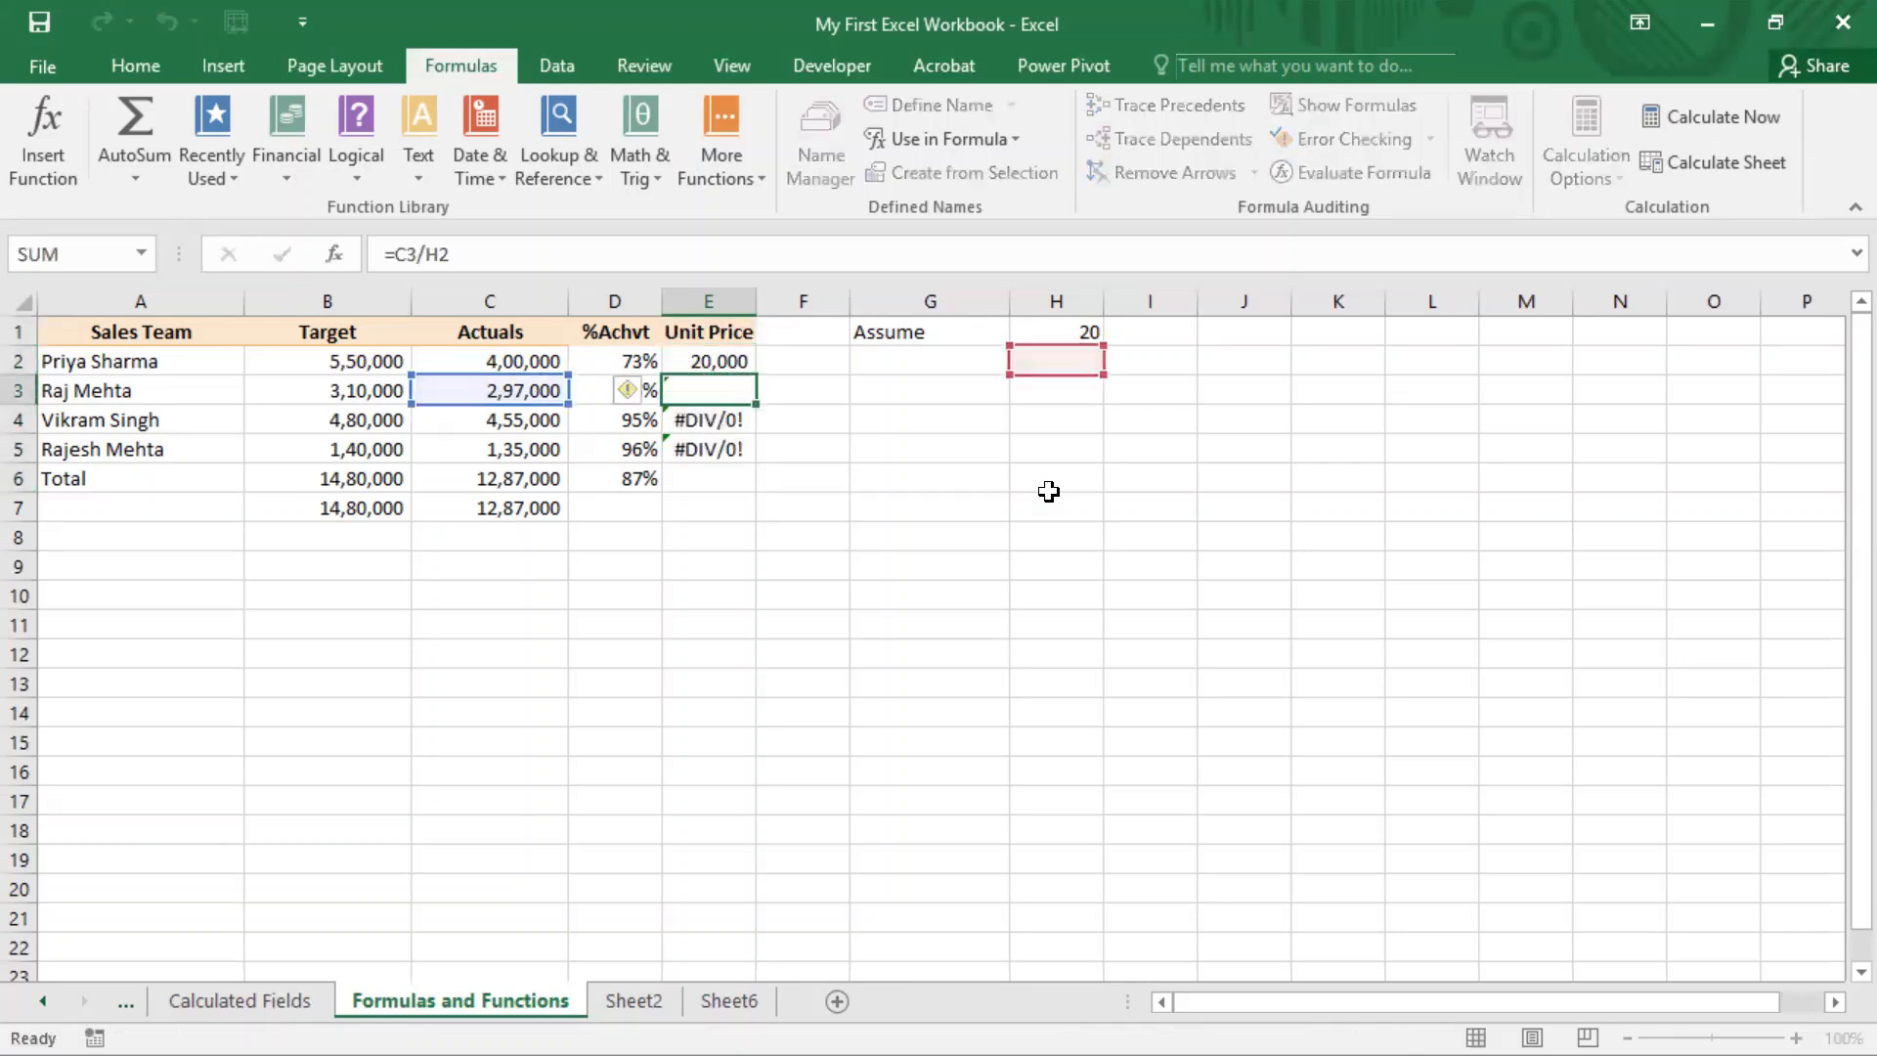
key("Escape")
key("Up")
key("F2")
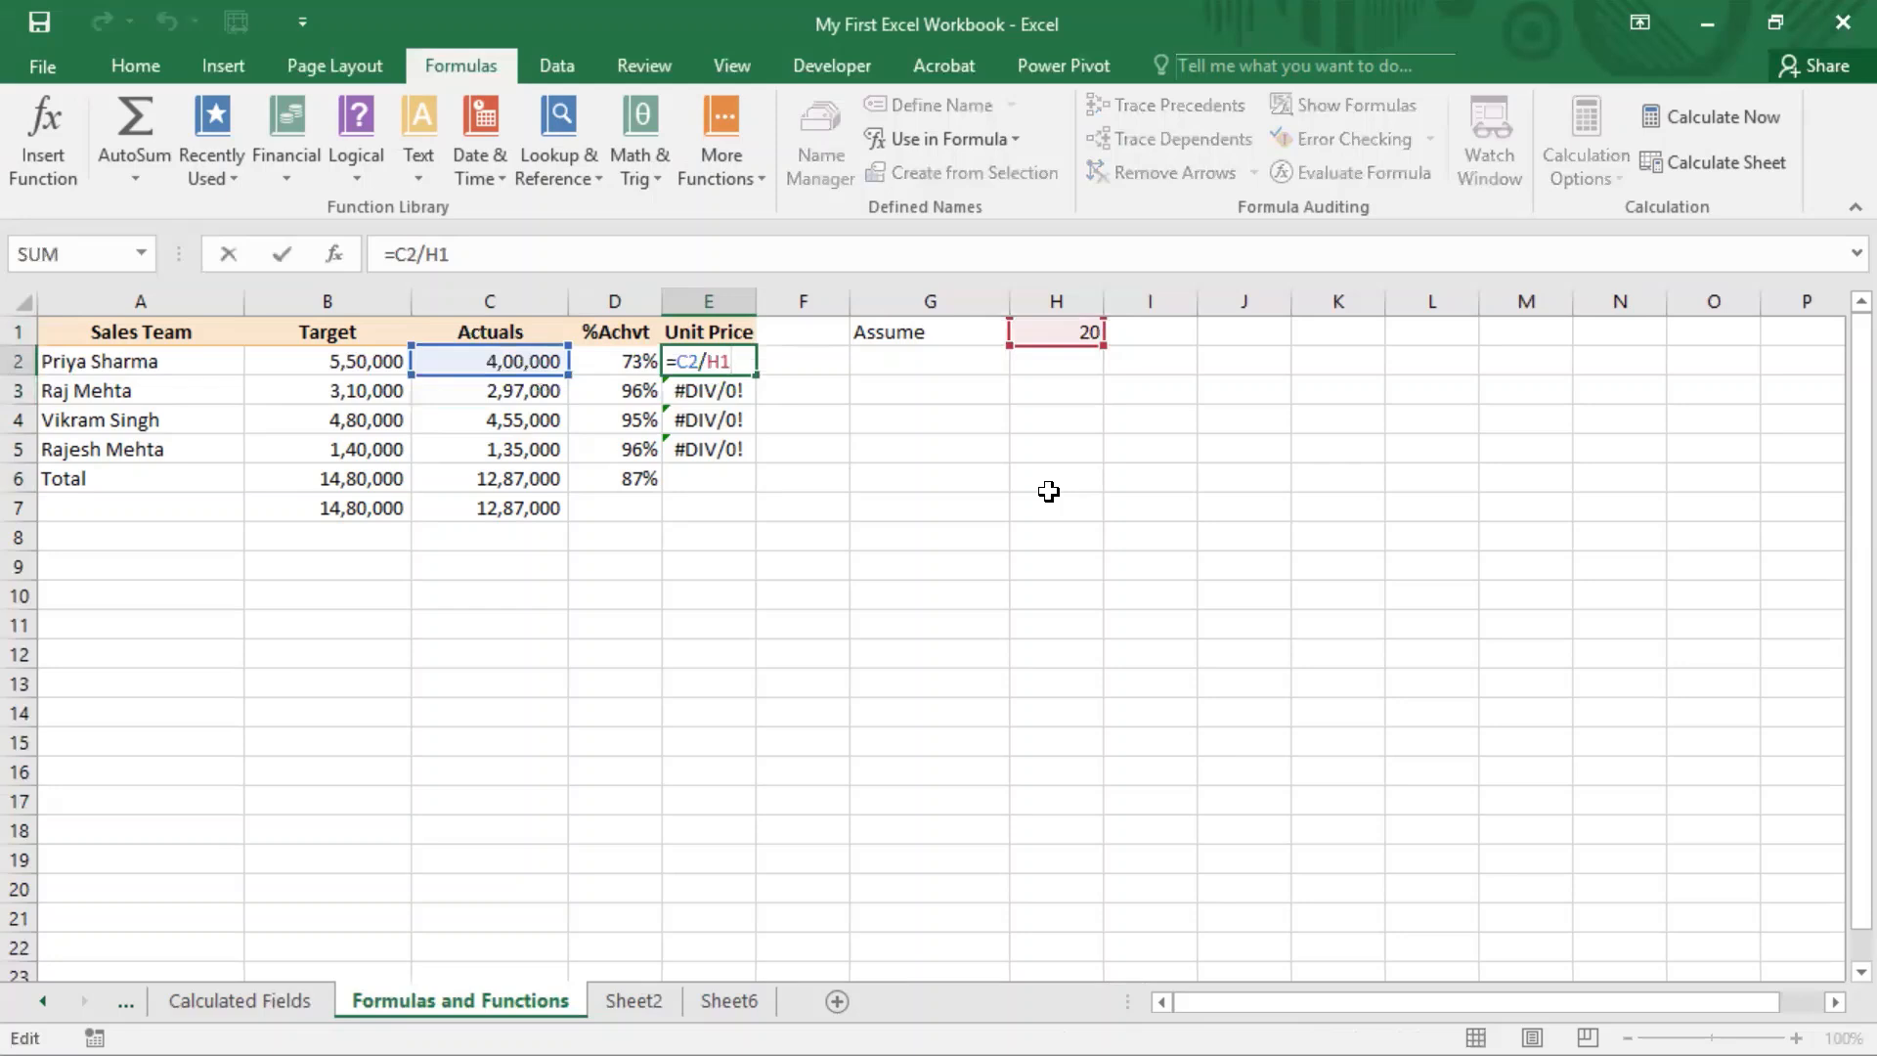
key("Return")
key("Up")
key("F2")
key("Escape")
key("F2")
key("Escape")
Step: Check which cells the copied Unit Price formulas in E3, E4 and E5 refer to
key("Down")
key("F2")
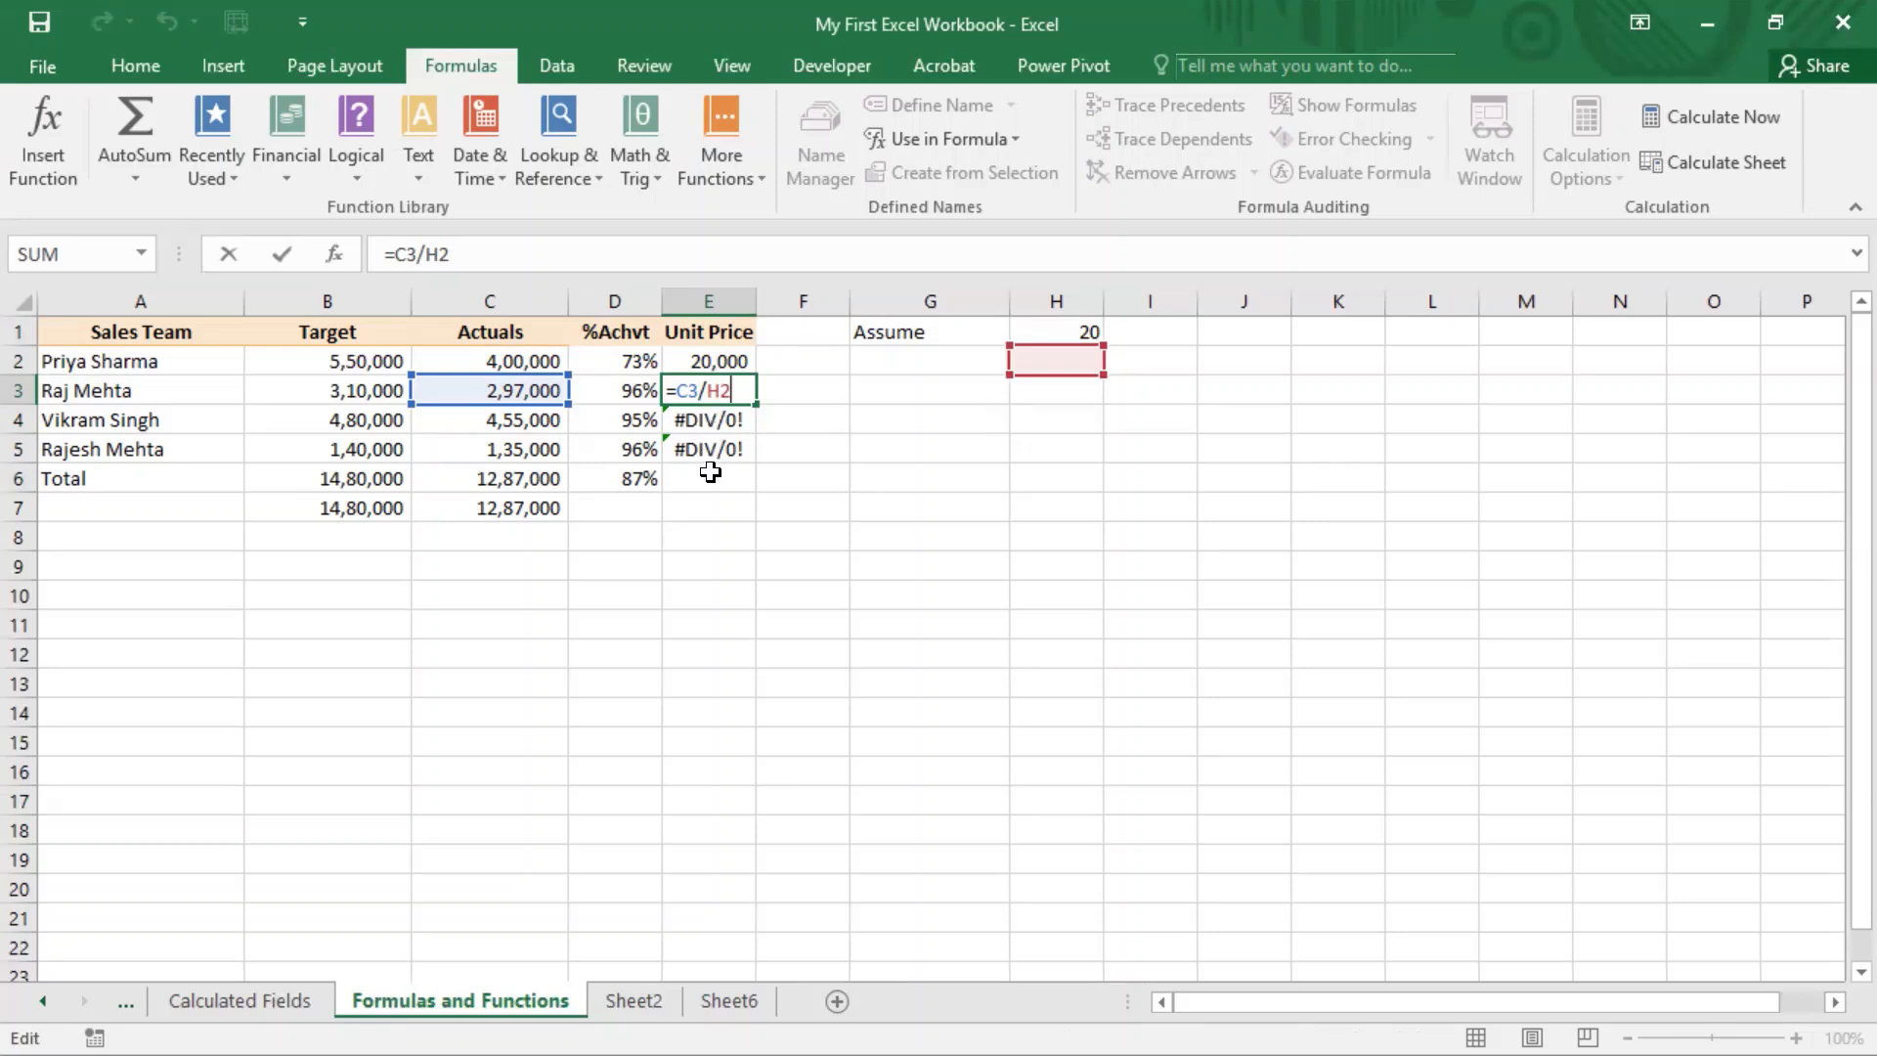
key("Return")
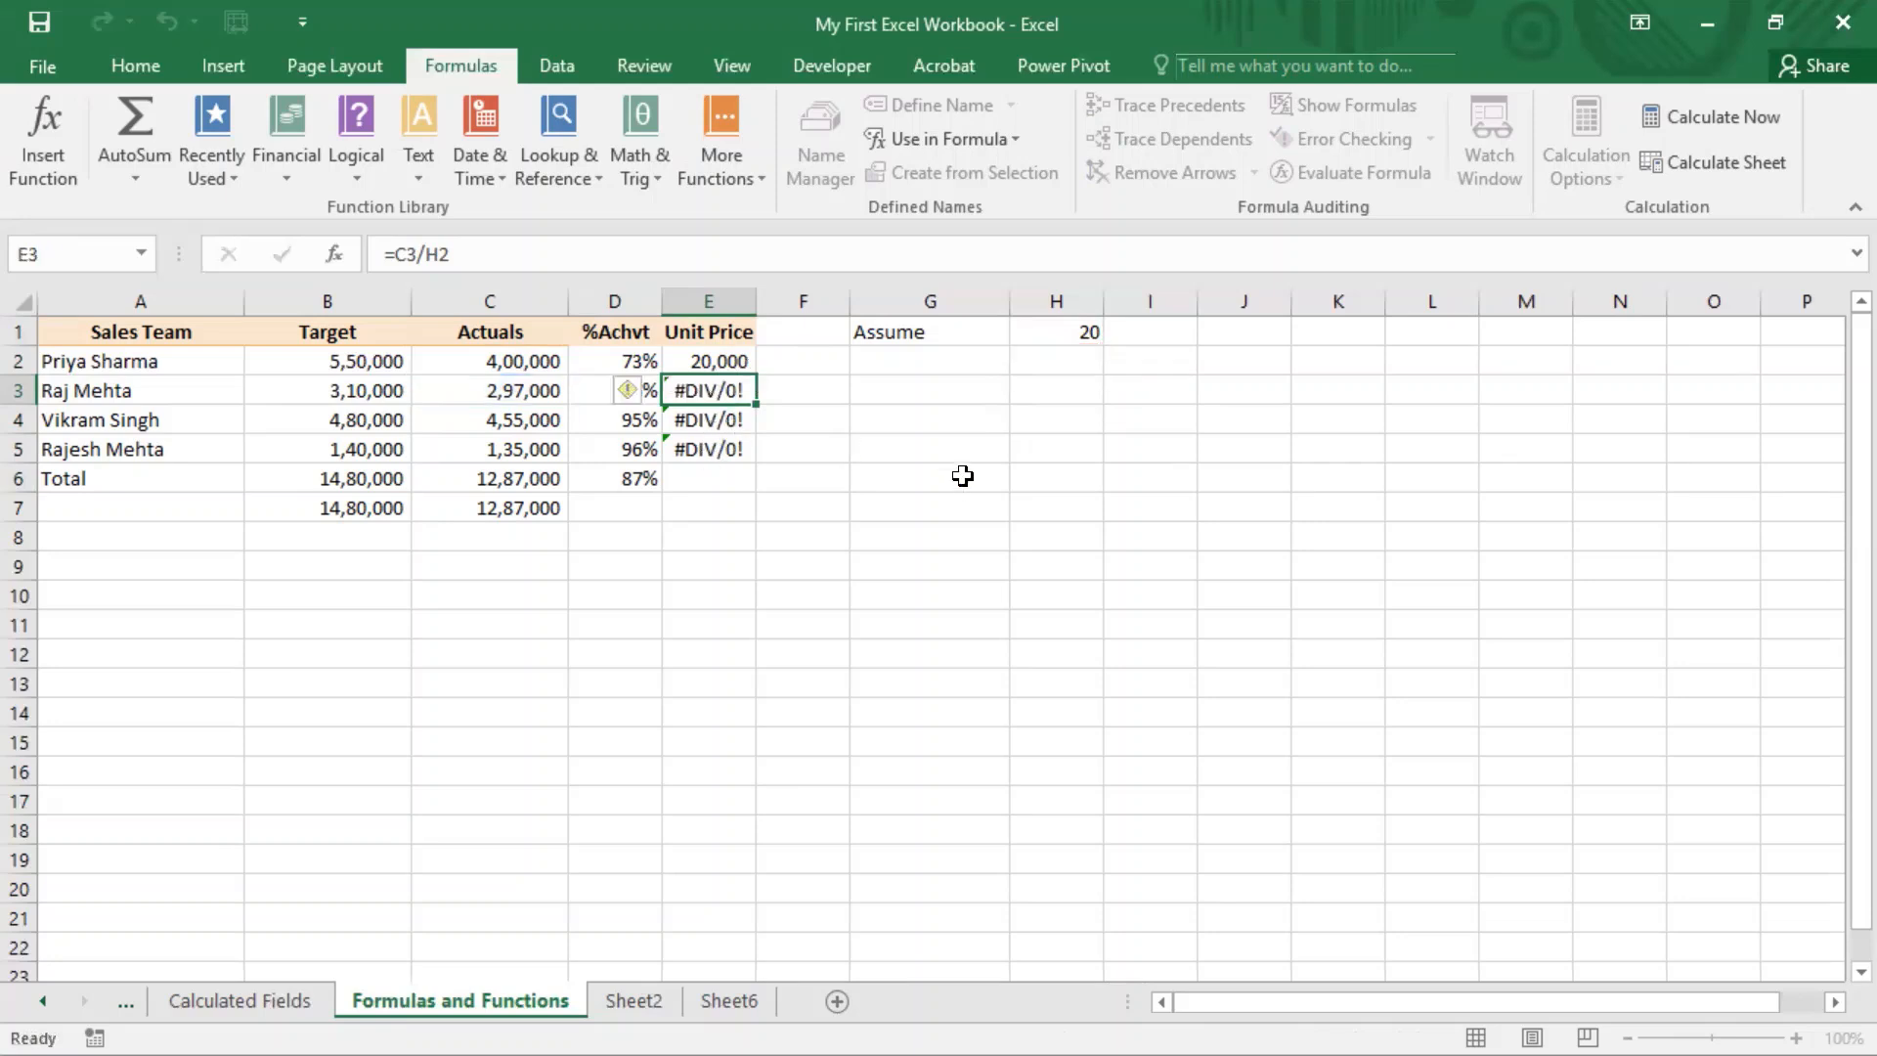
key("F2")
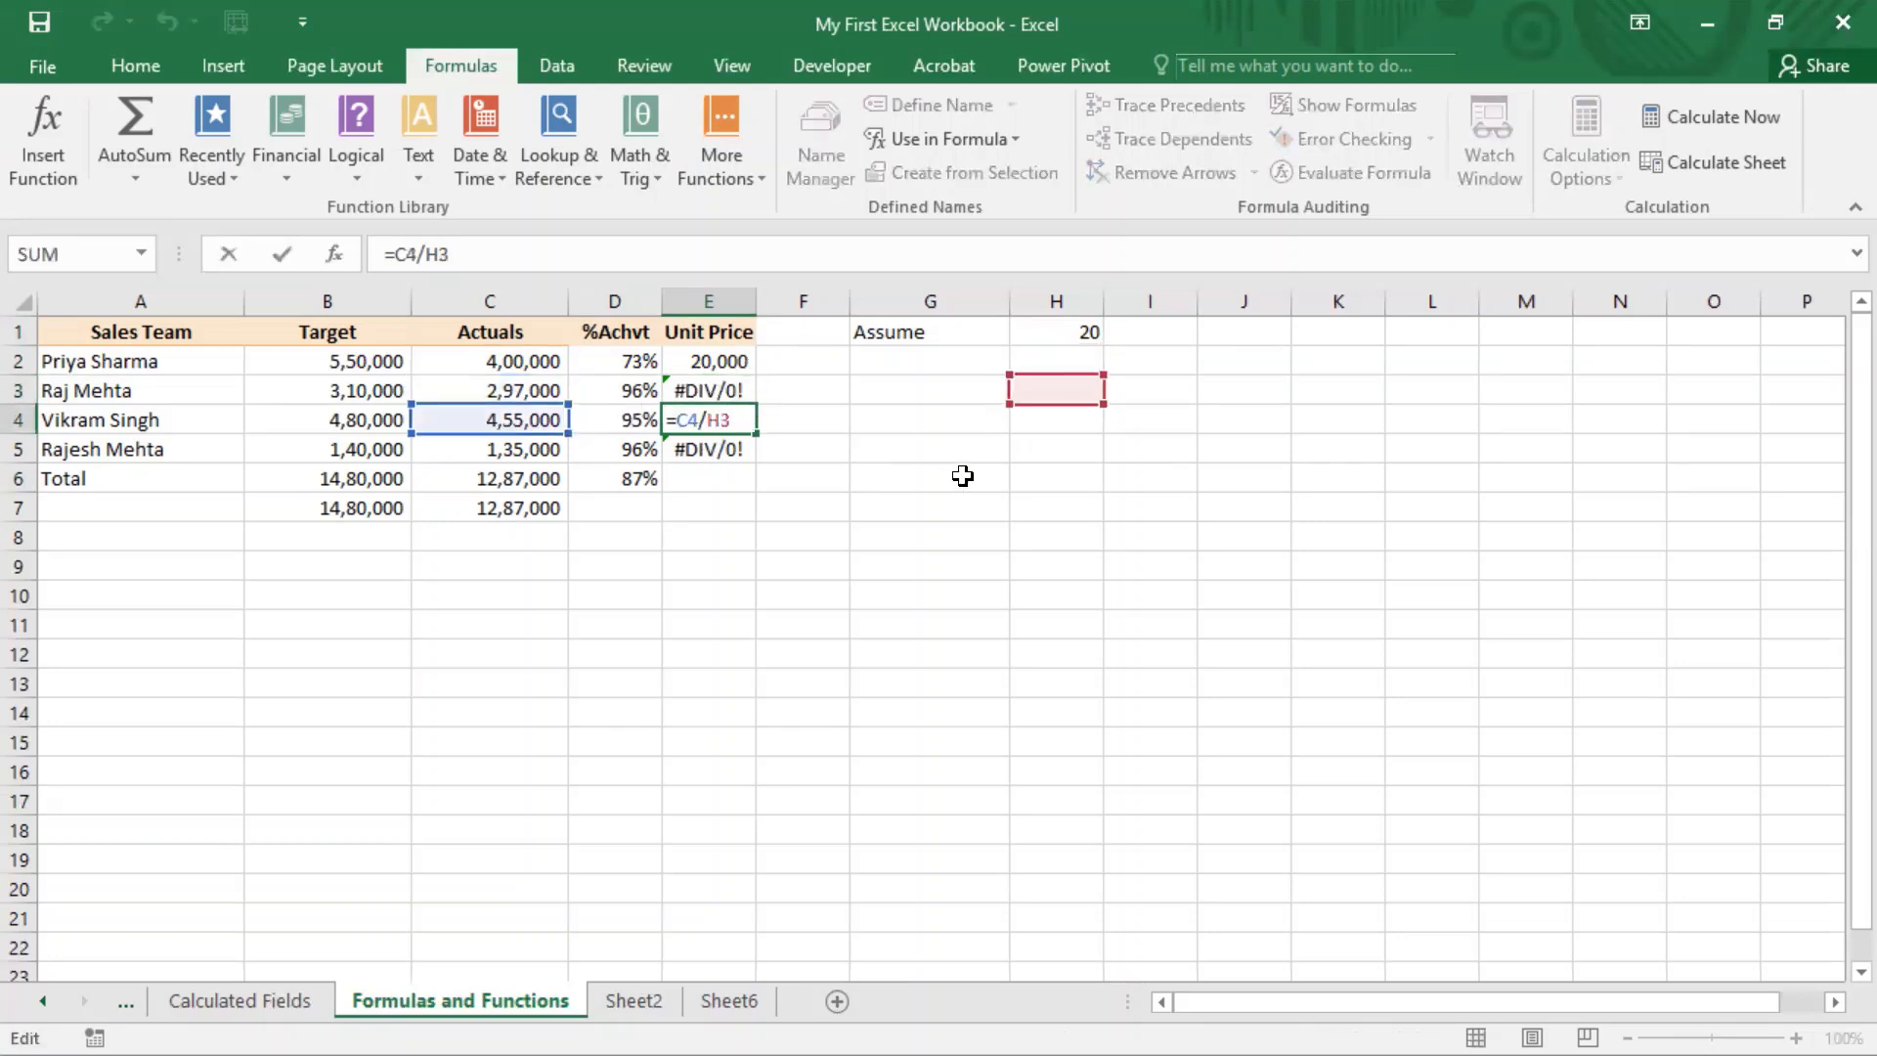
key("Return")
key("F2")
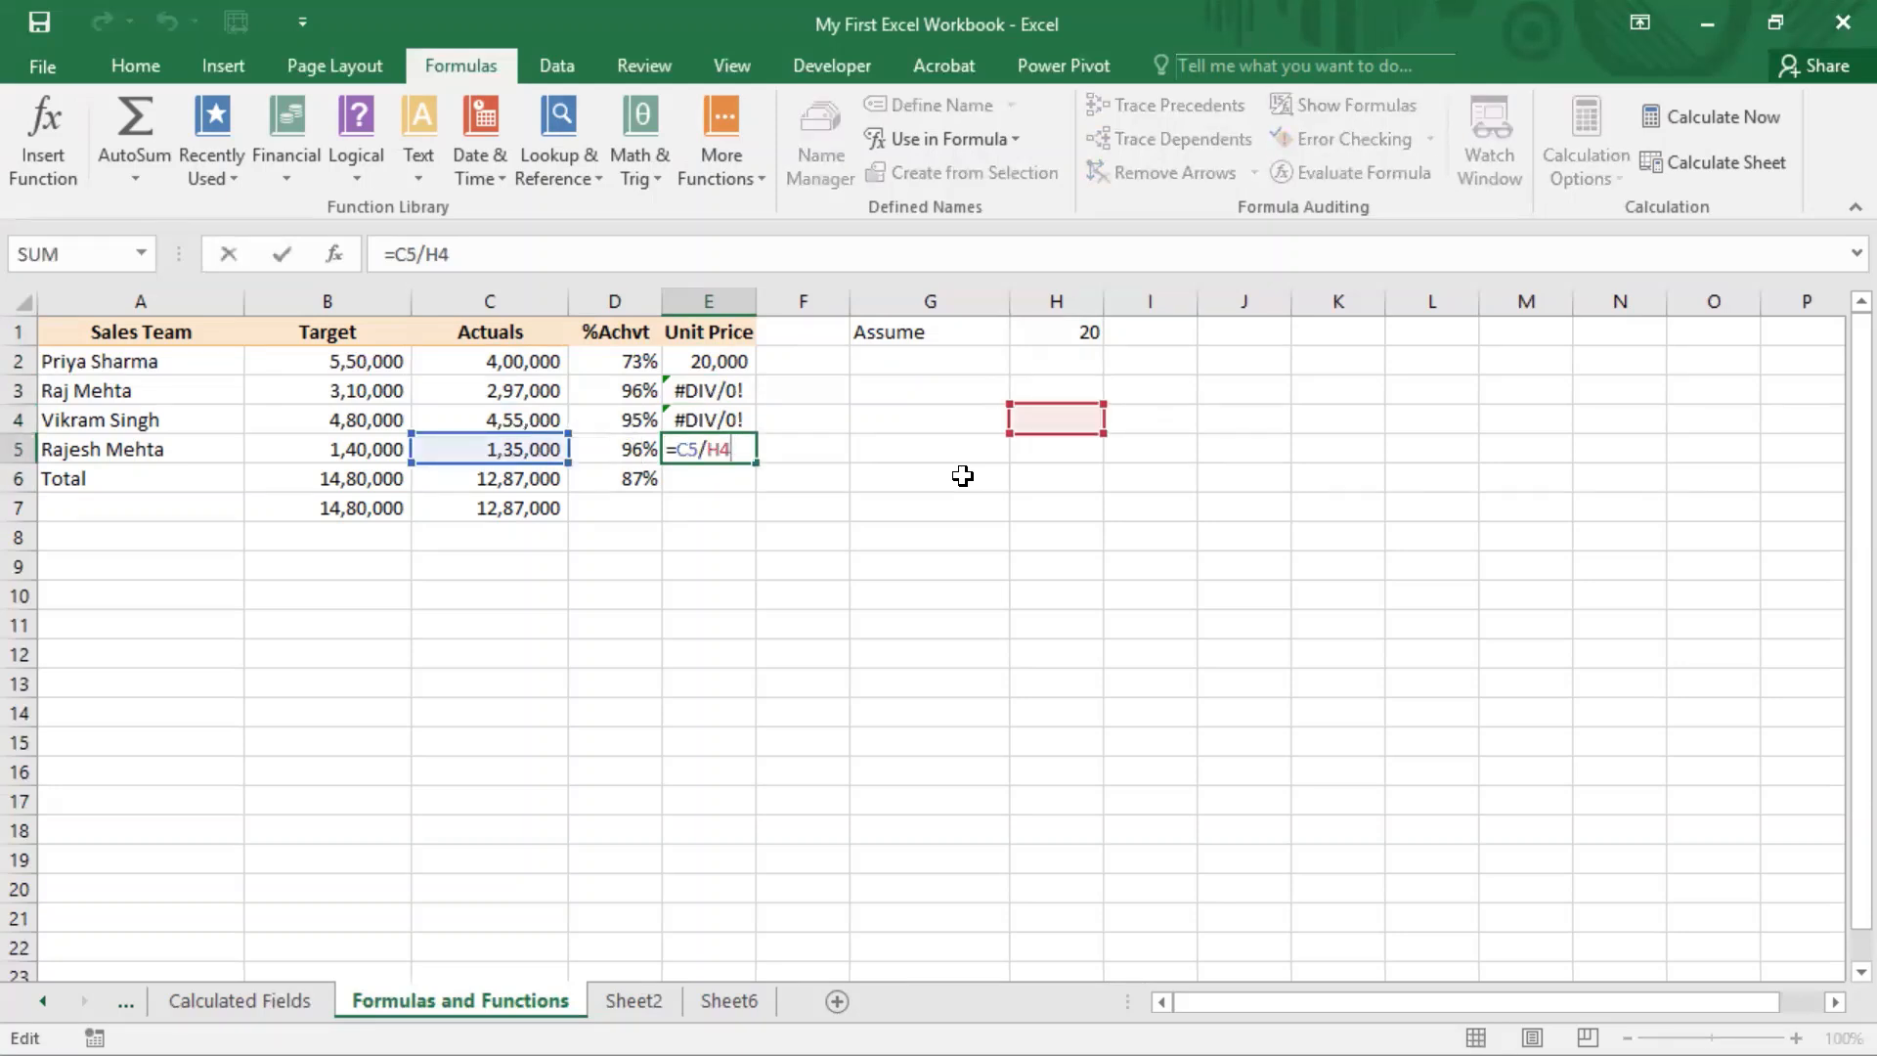
key("shift+Return")
Step: Copy the value 20 from H1 into H2:H4
key("Up")
key("Right")
key("Right")
key("Right")
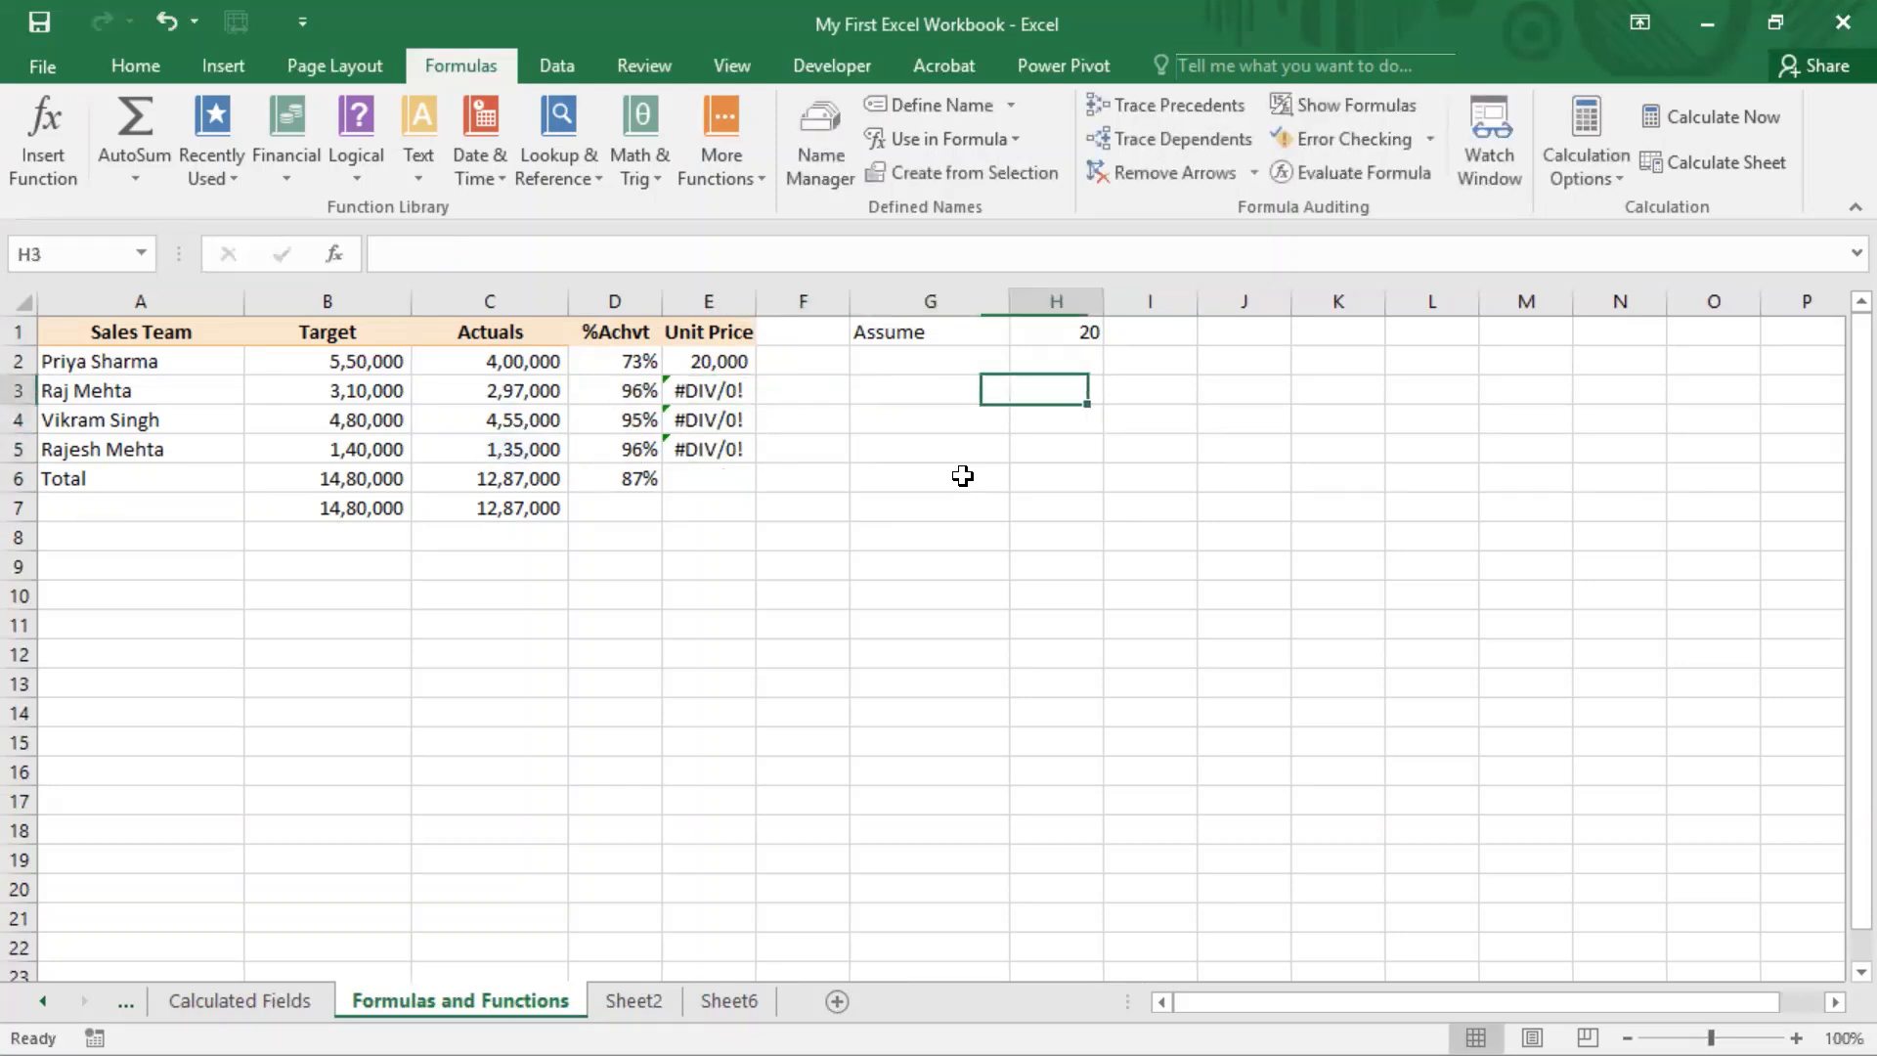
key("Up")
key("Up")
key("ctrl+c")
key("Down")
key("shift+Down")
key("shift+Down")
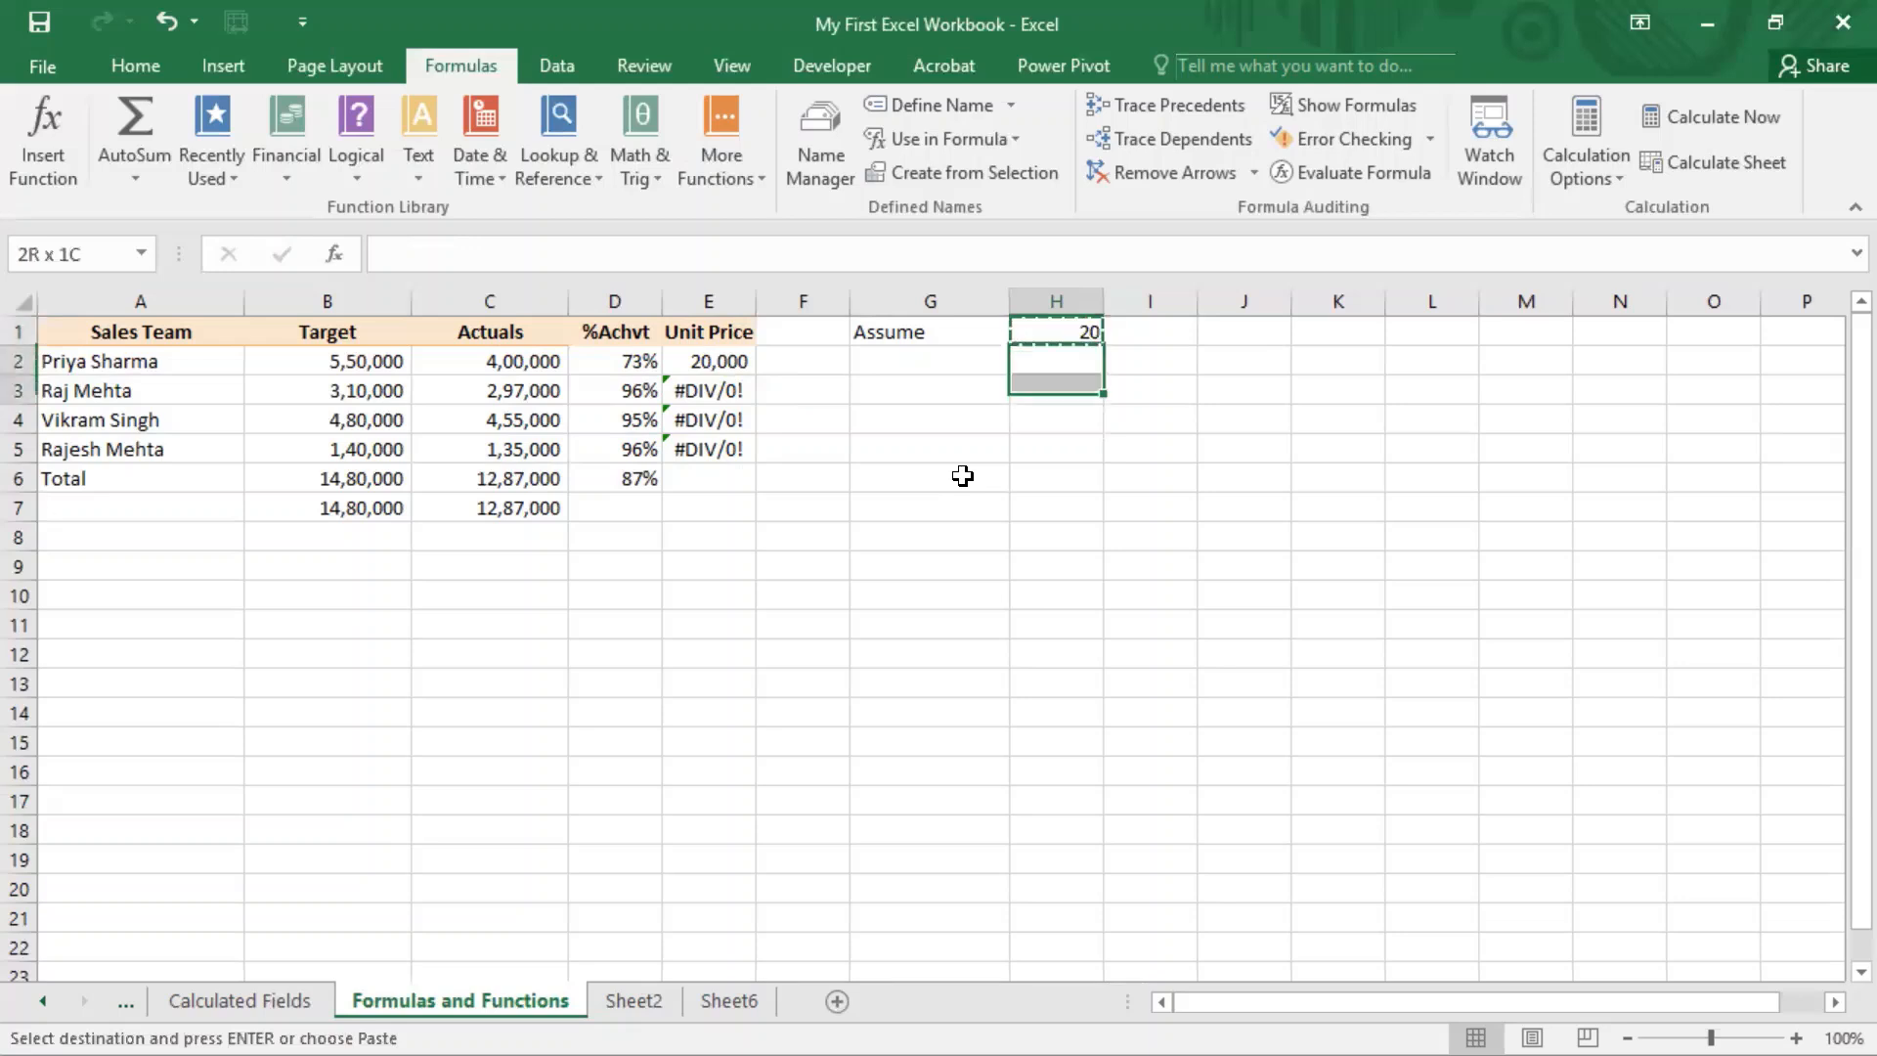
key("ctrl+v")
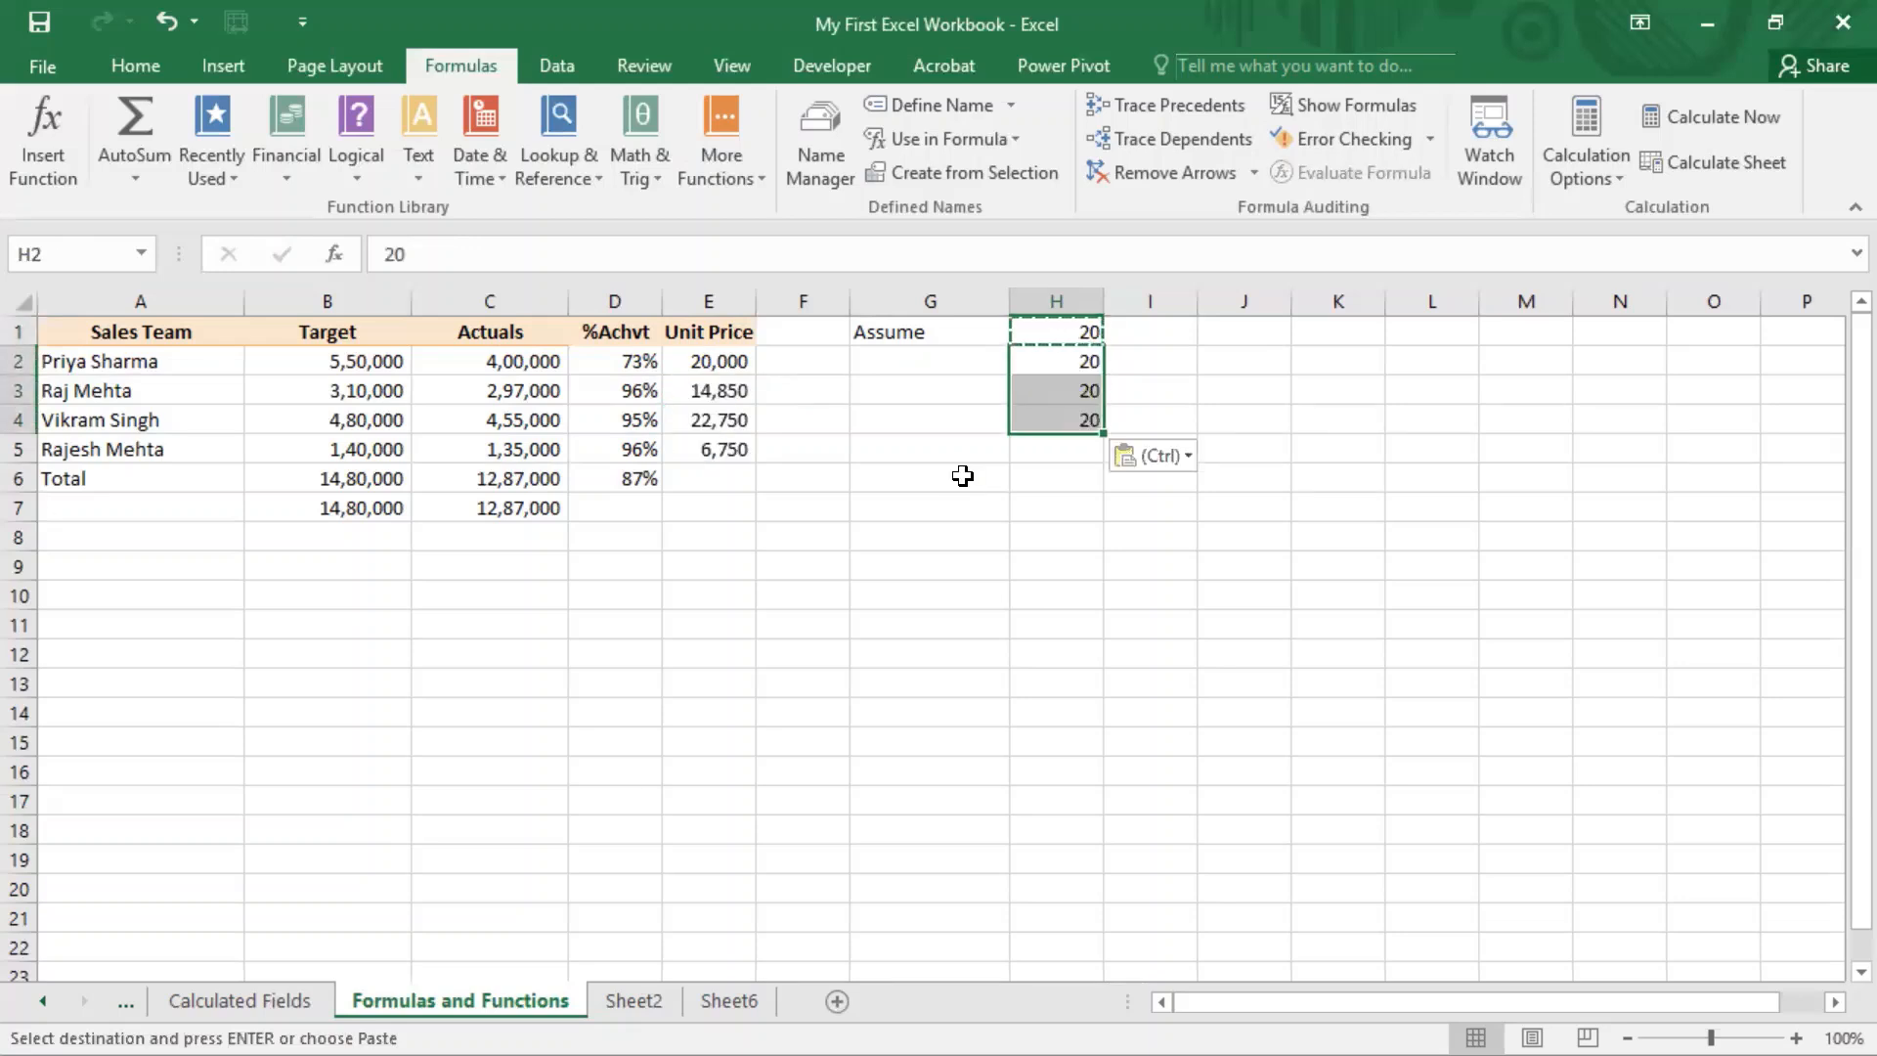
Step: Clear the copied values from H2:H4
key("shift+Up")
key("shift+Up")
key("shift+Down")
key("shift+Down")
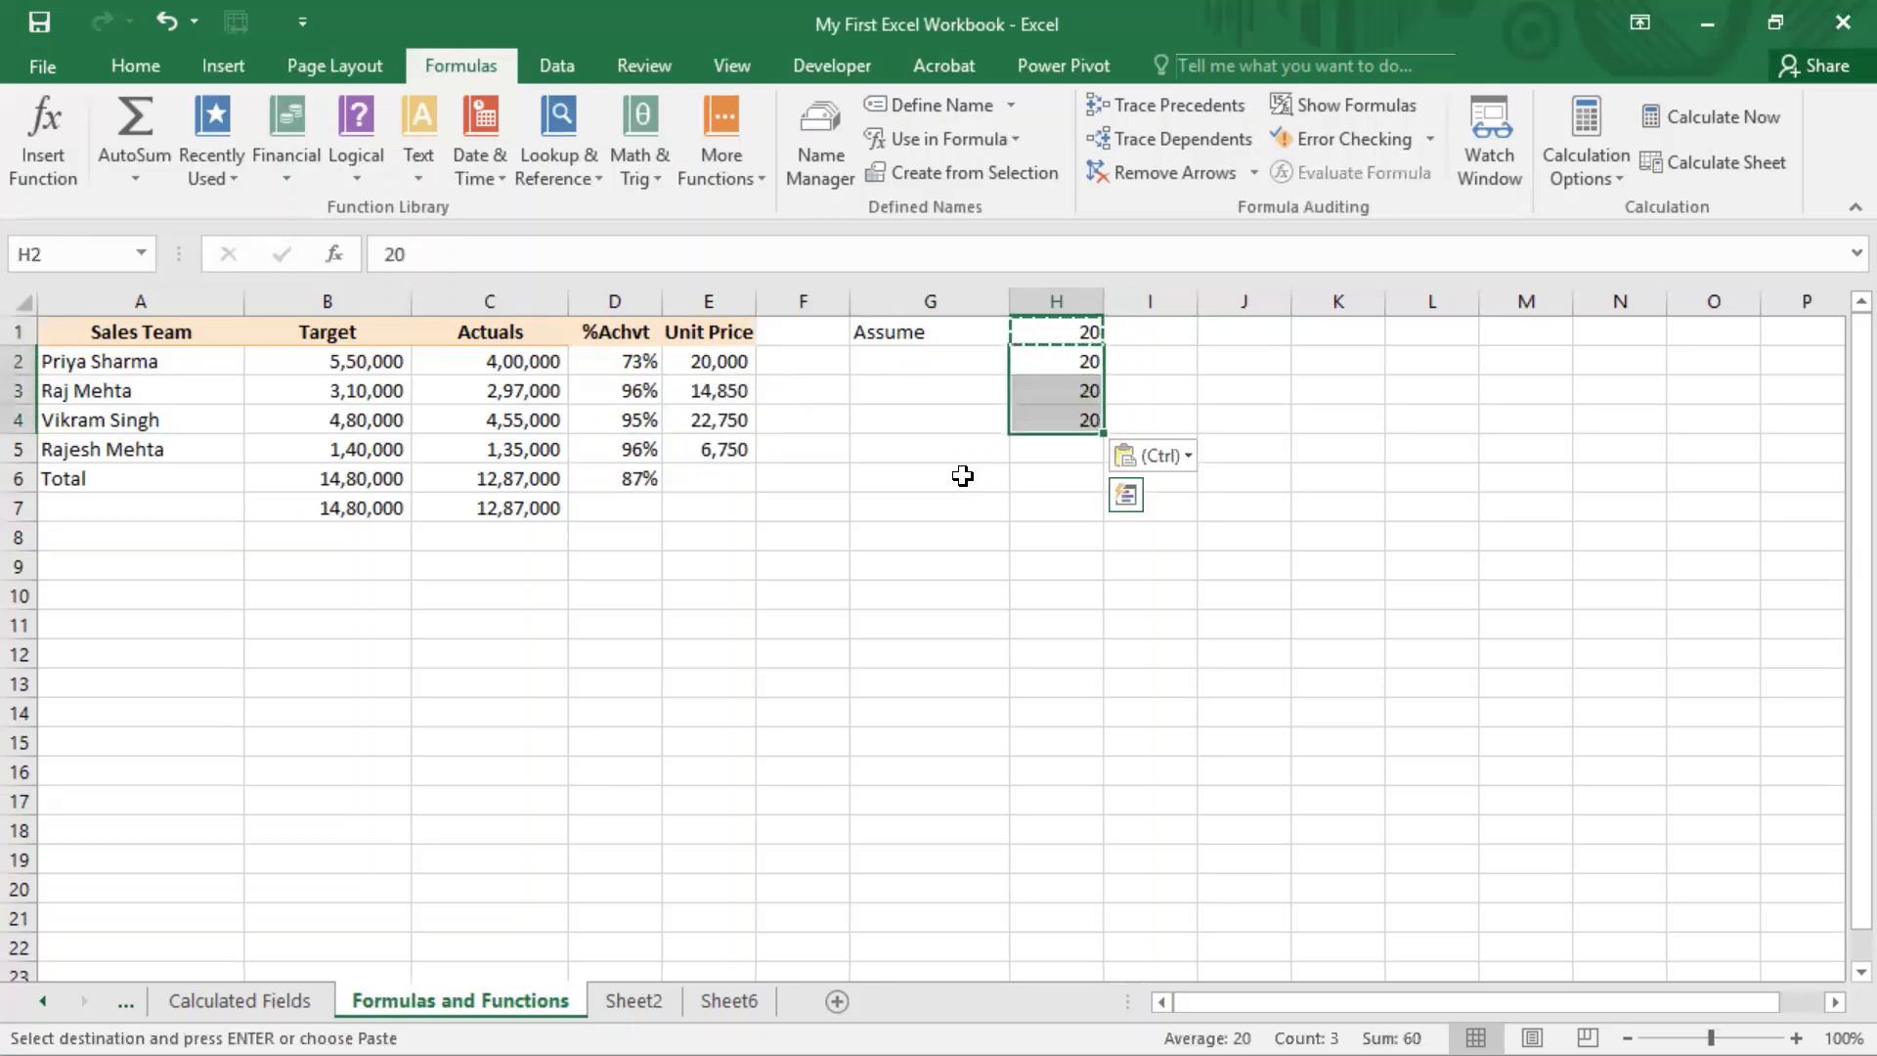
key("Delete")
Step: Change the assumption value in H1 to 30
key("Left")
key("Left")
key("Left")
key("Left")
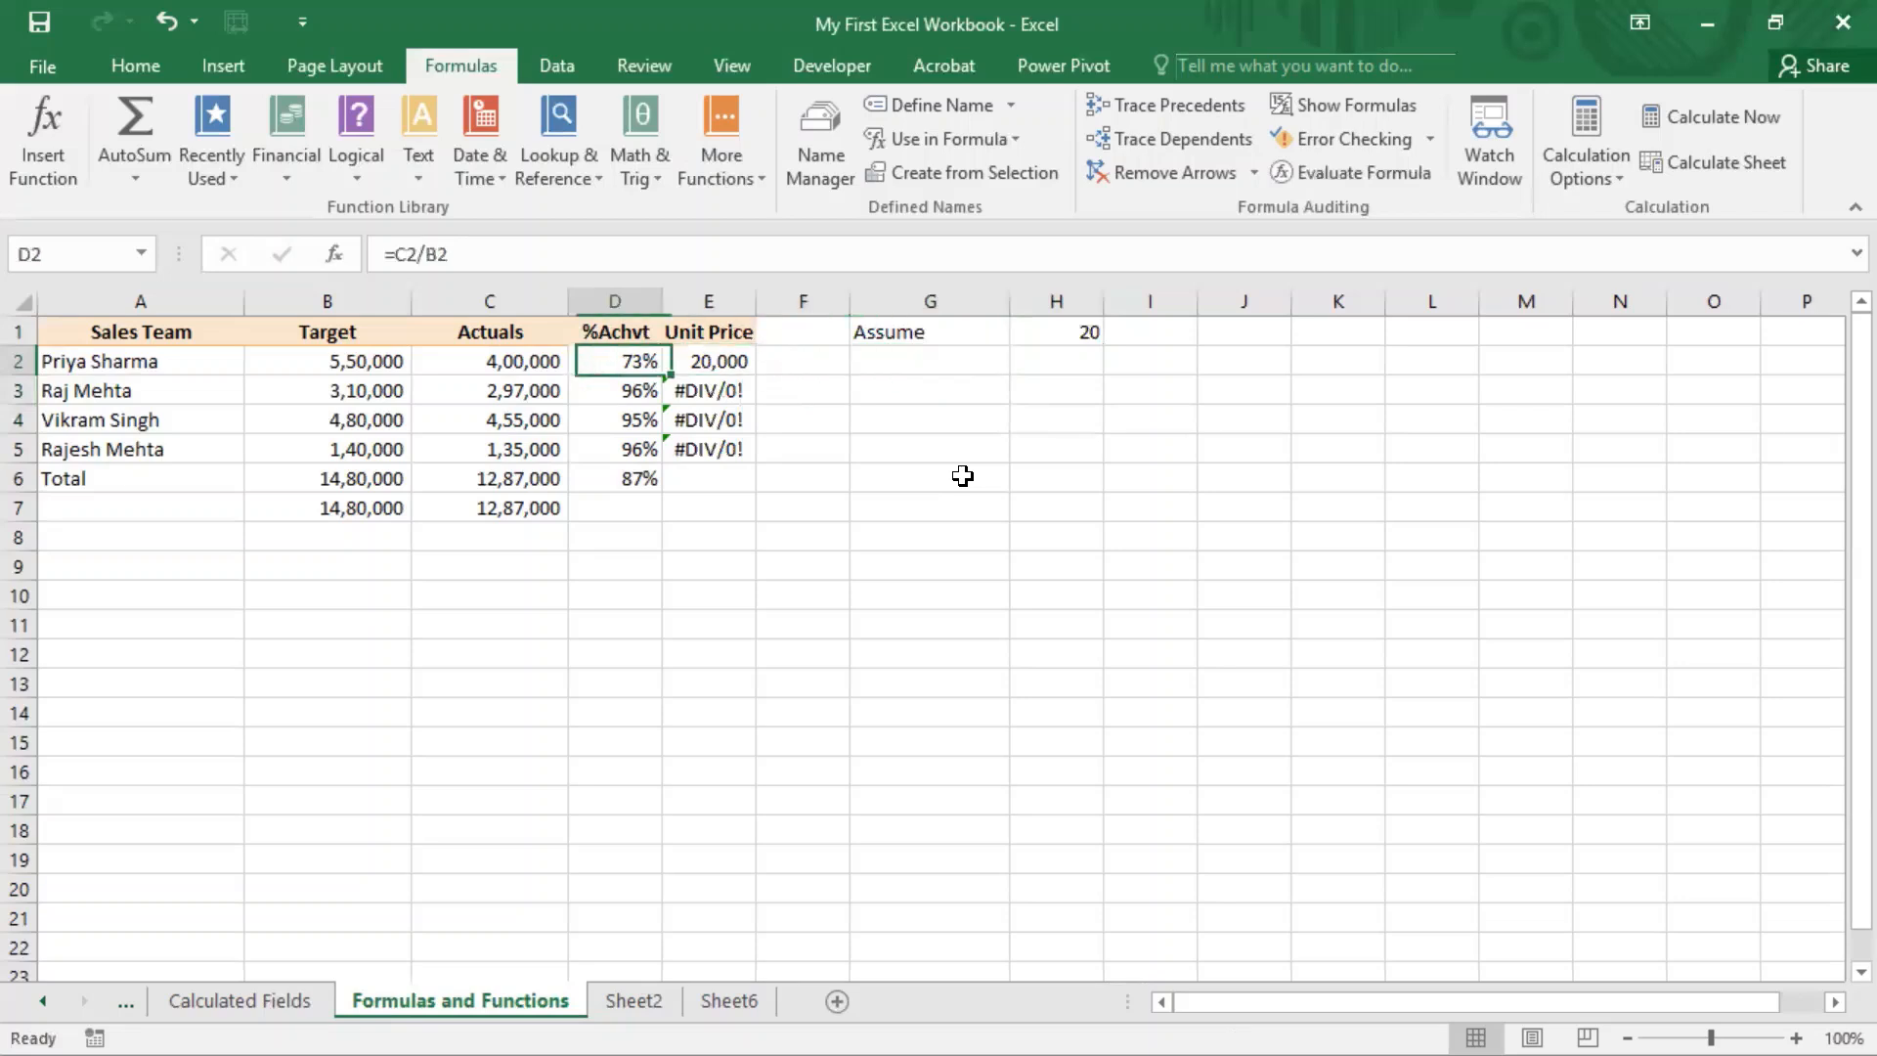
key("Right")
key("Right")
key("Right")
key("Right")
key("Up")
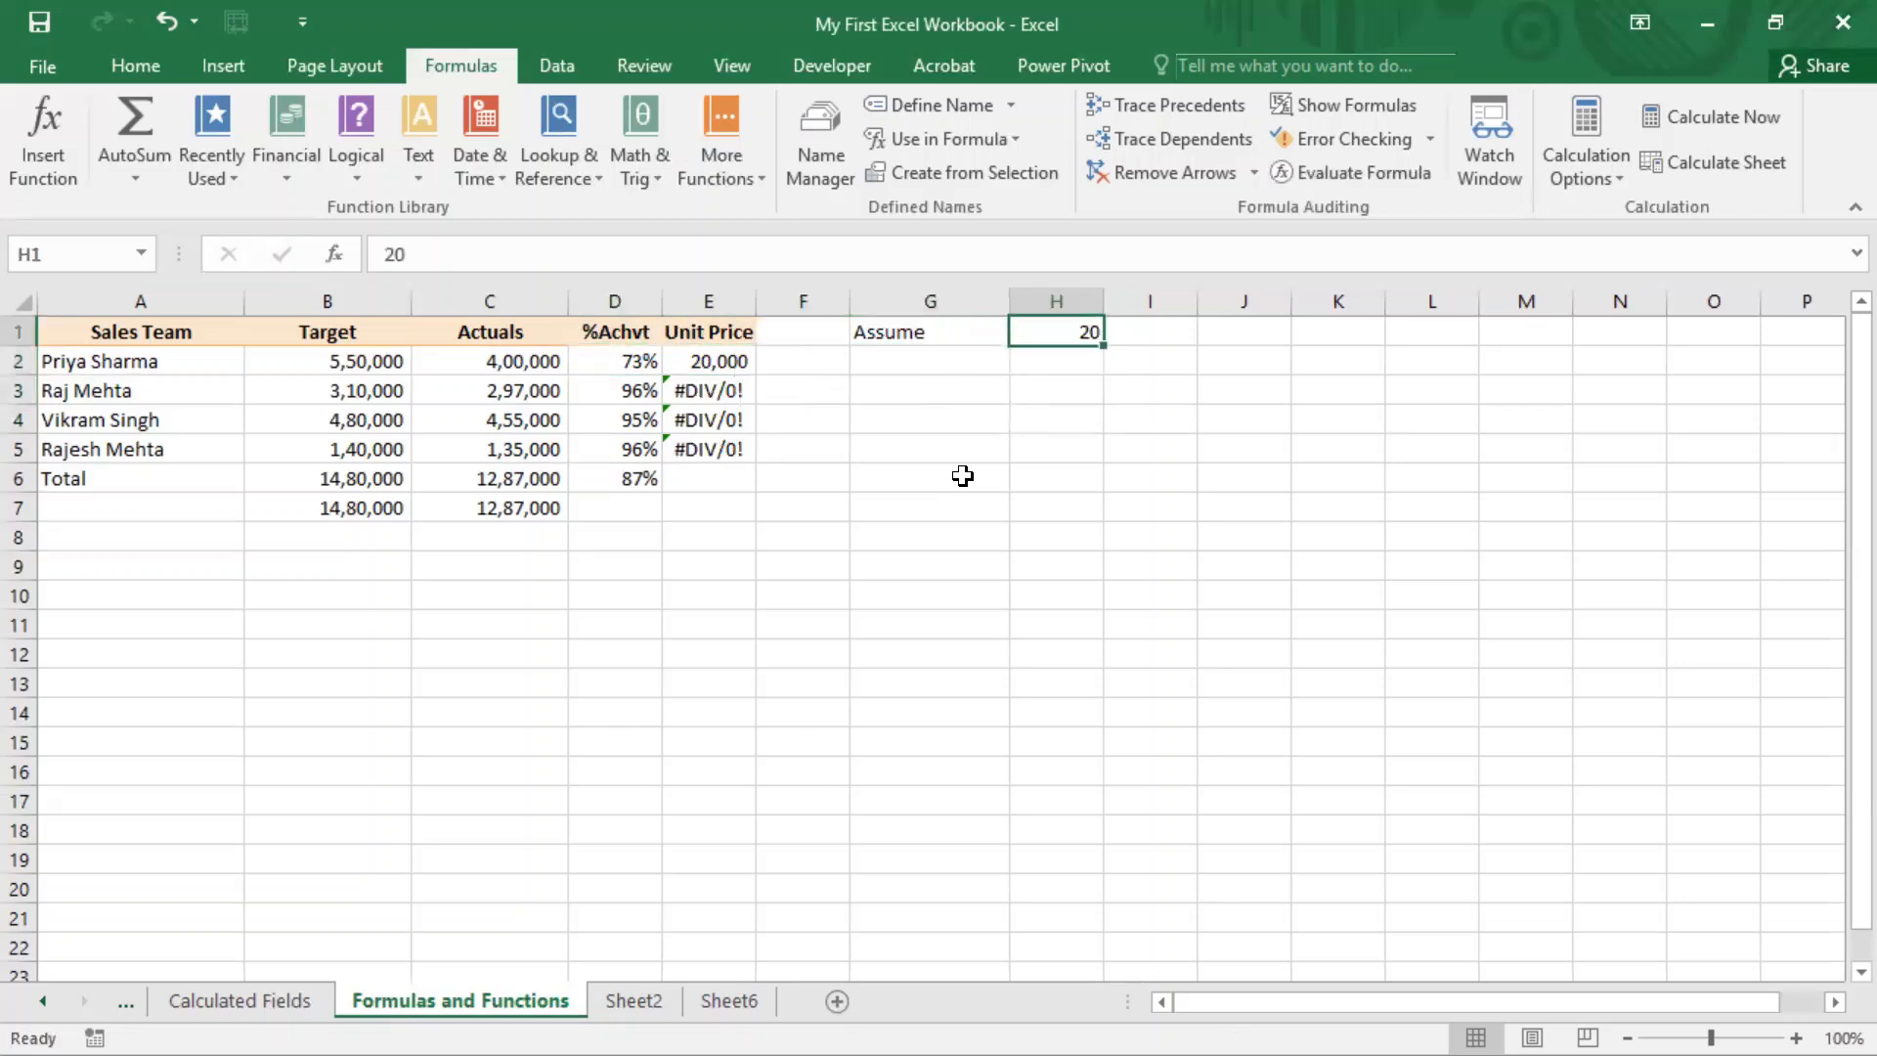
type("30")
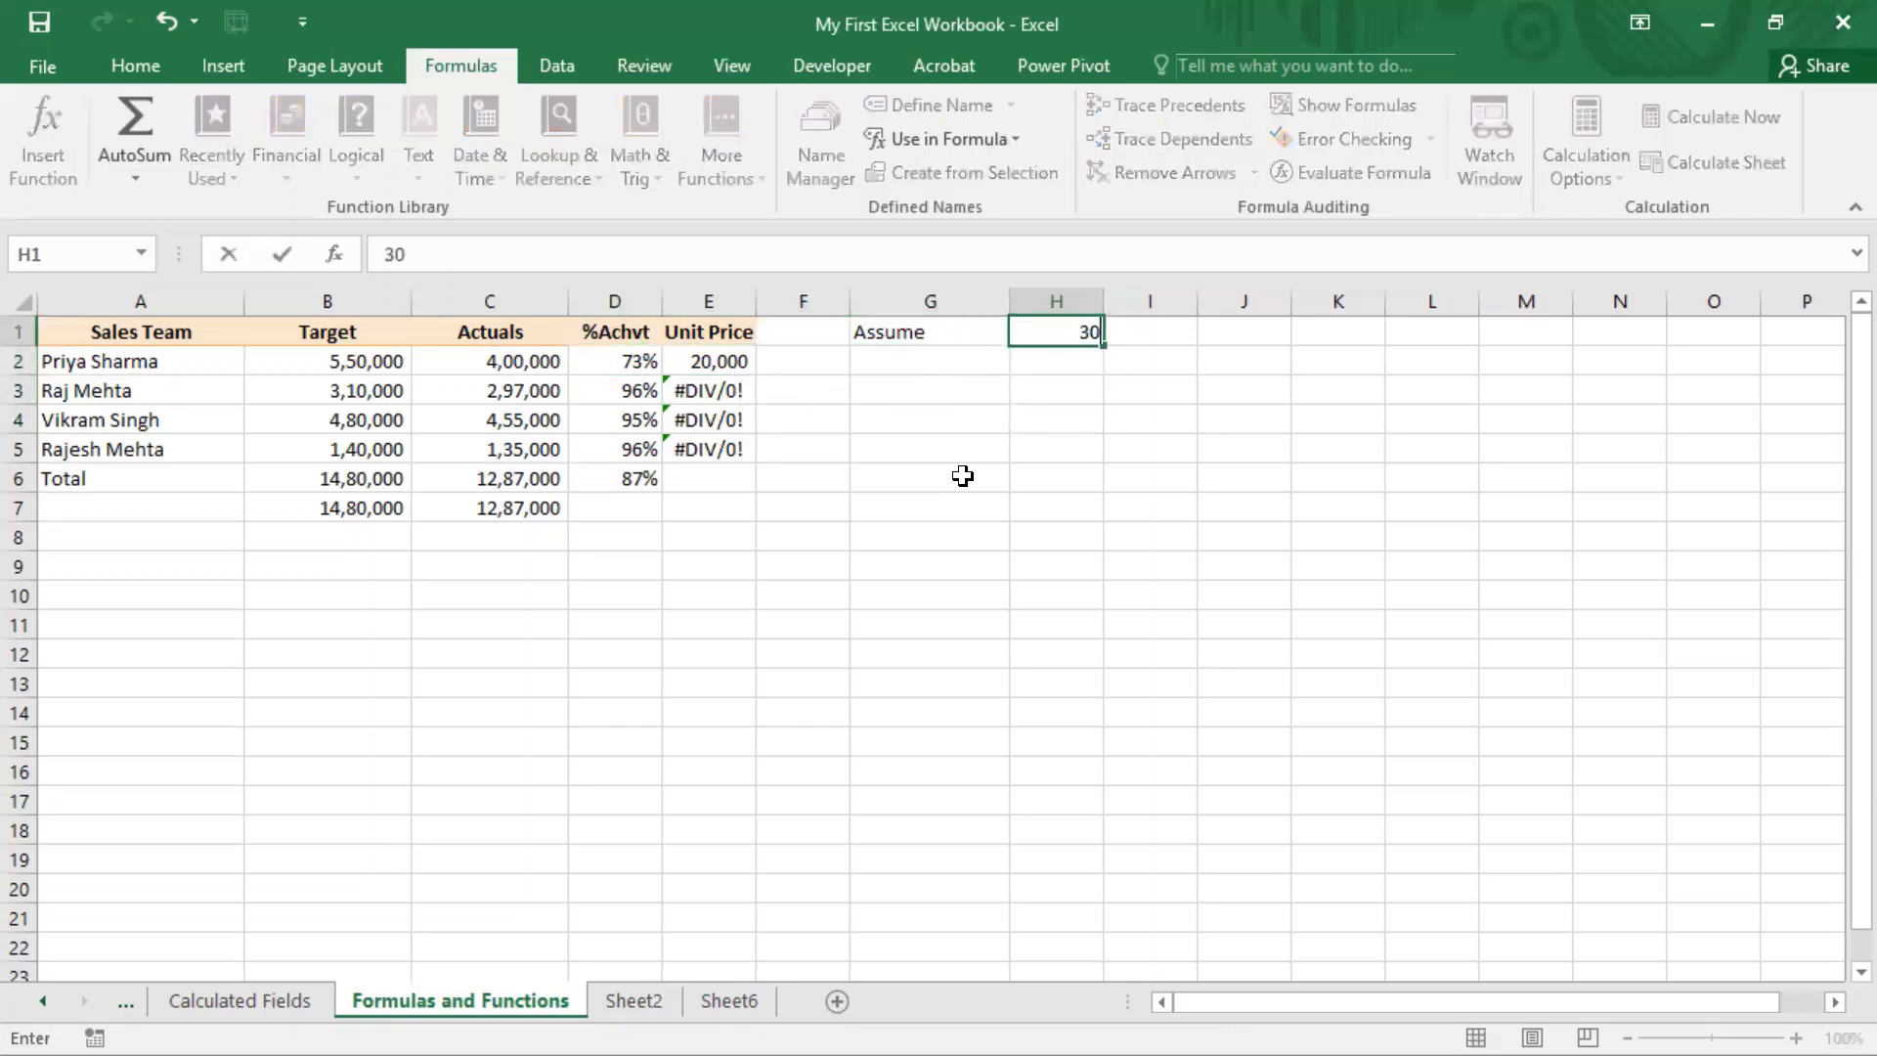
key("Return")
key("Up")
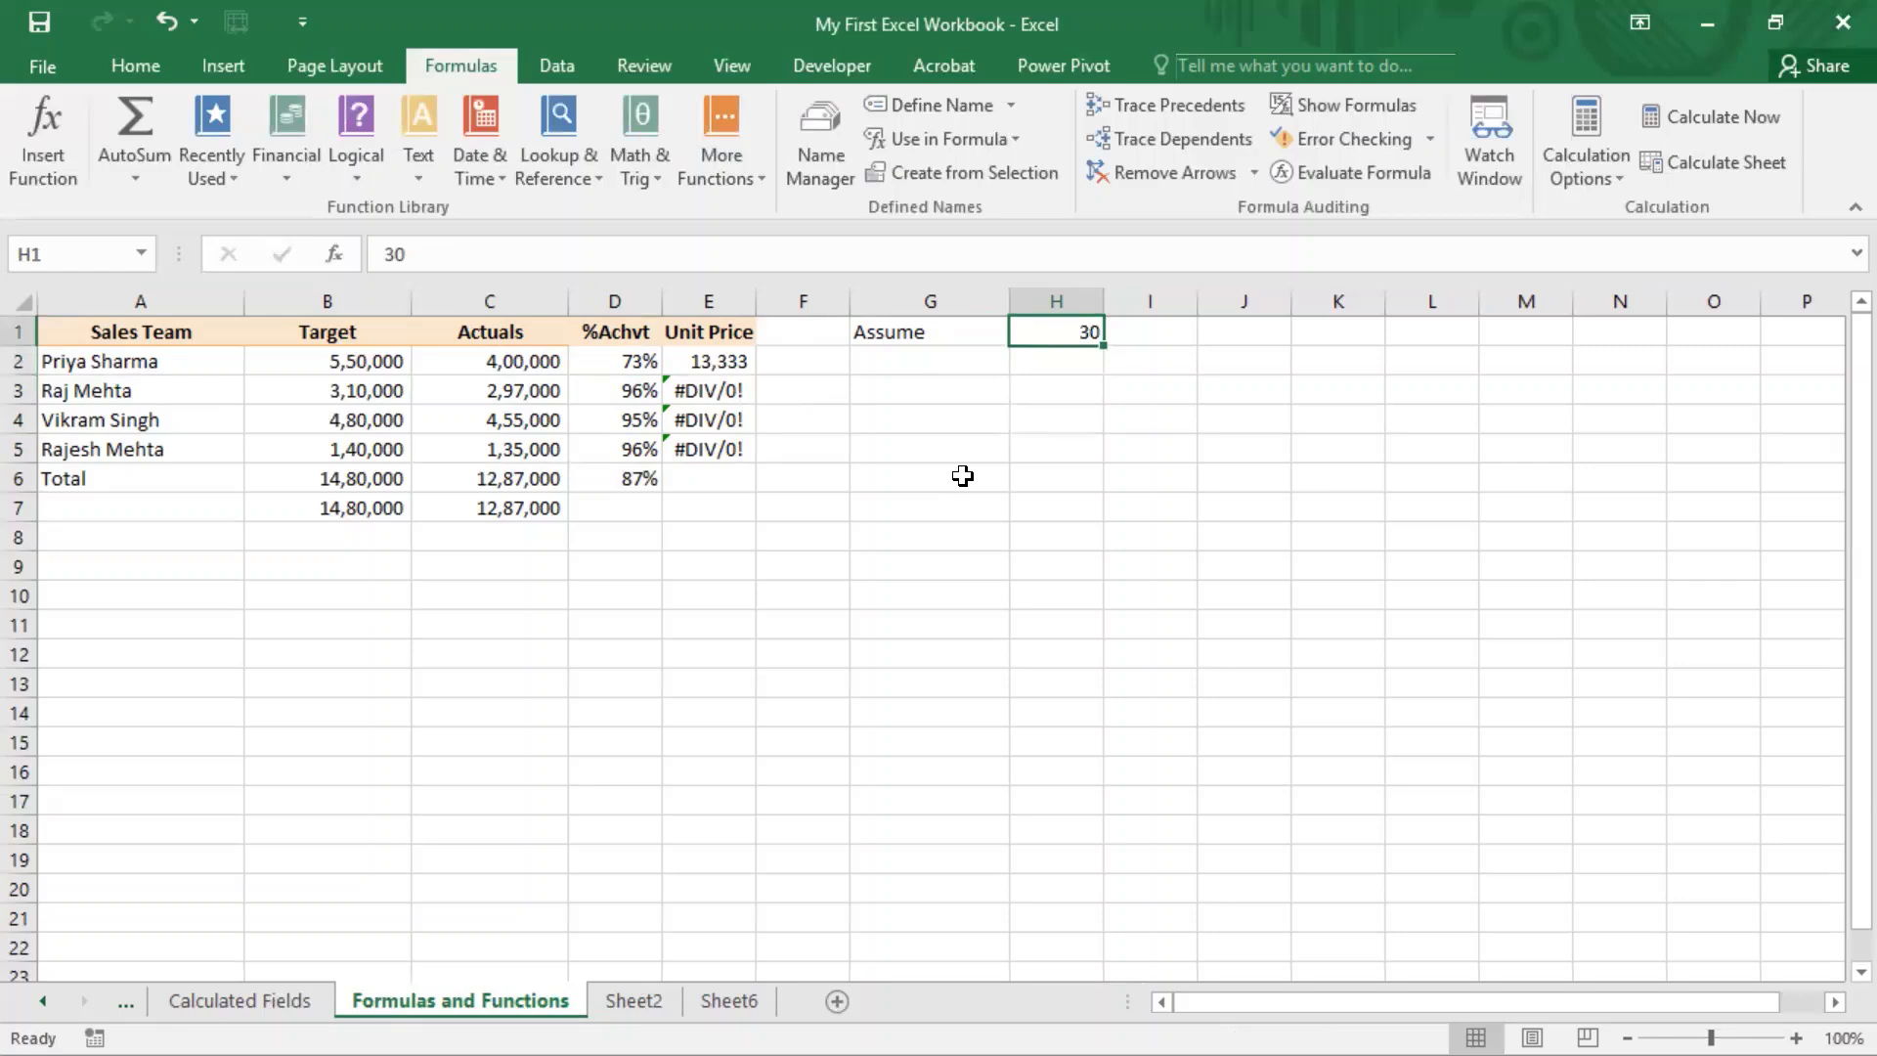
Step: Undo the last change to H1 and check the Unit Price formula in E2
key("ctrl+z")
key("Left")
key("Left")
key("Left")
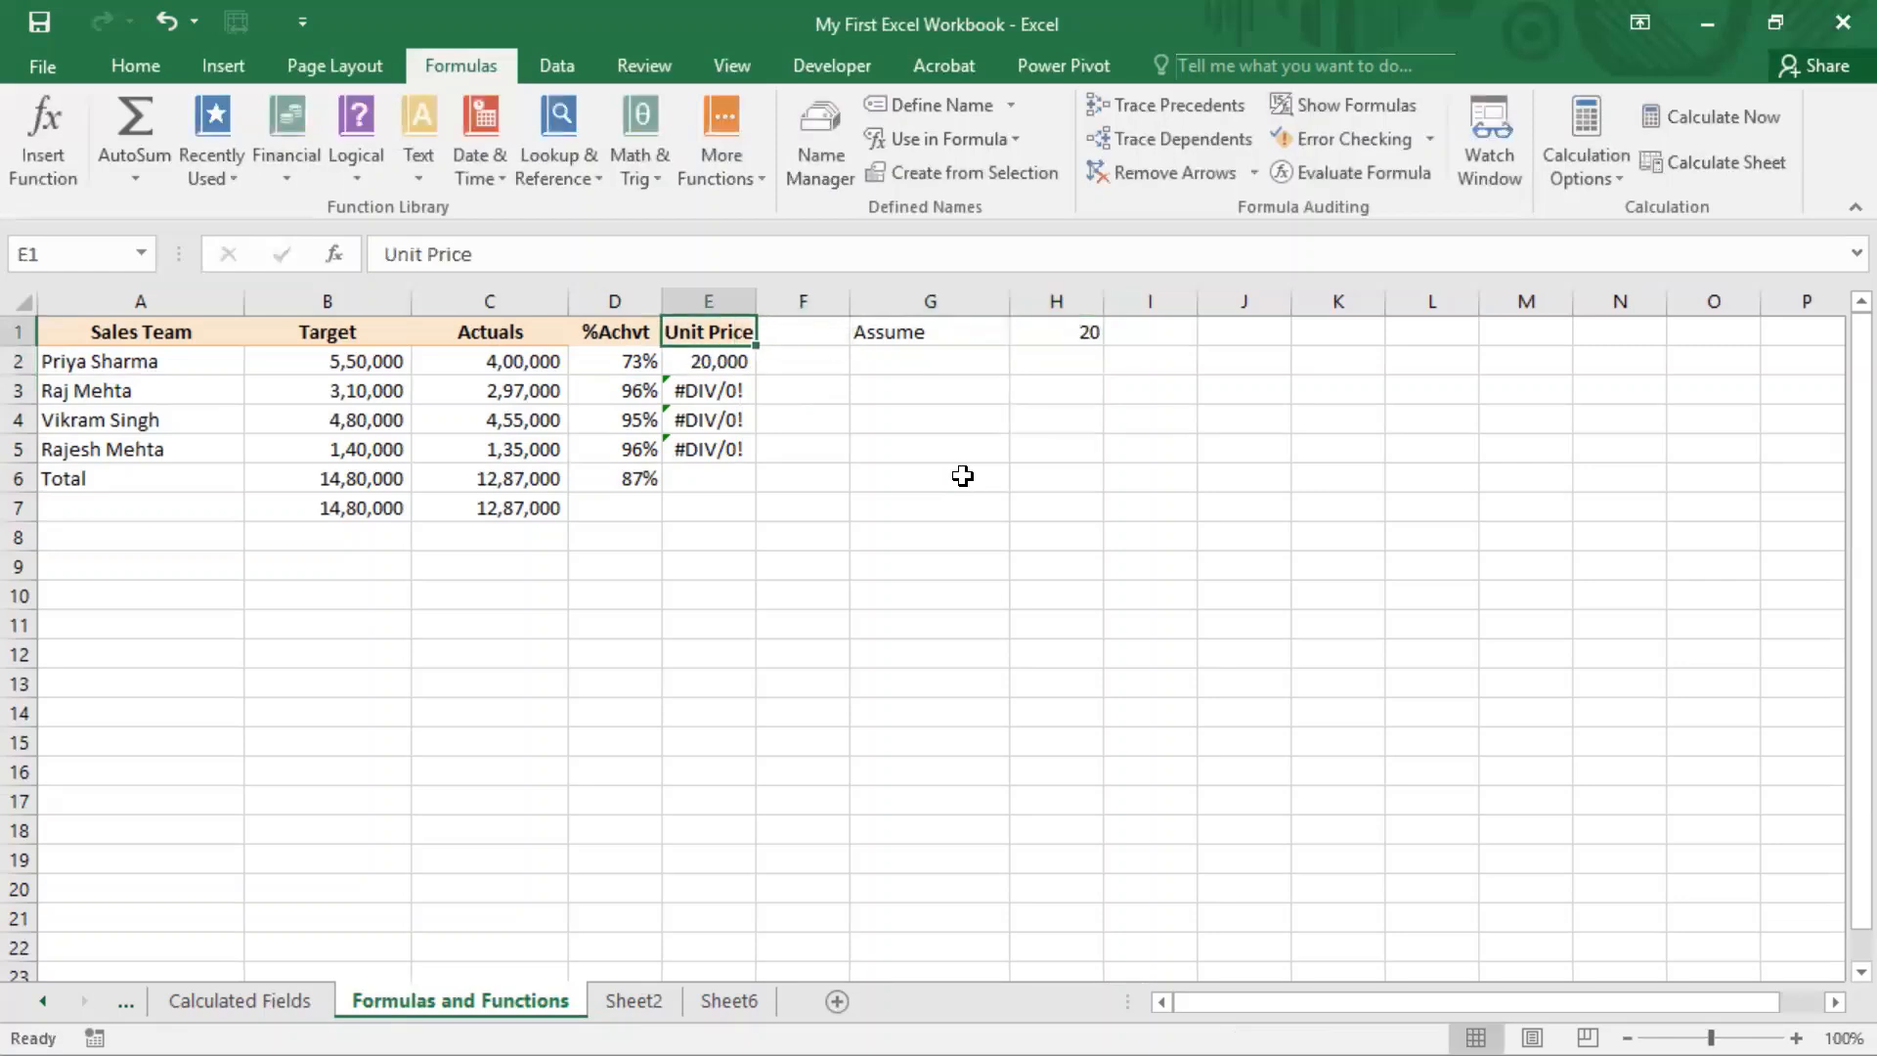
key("Down")
key("Down")
key("Up")
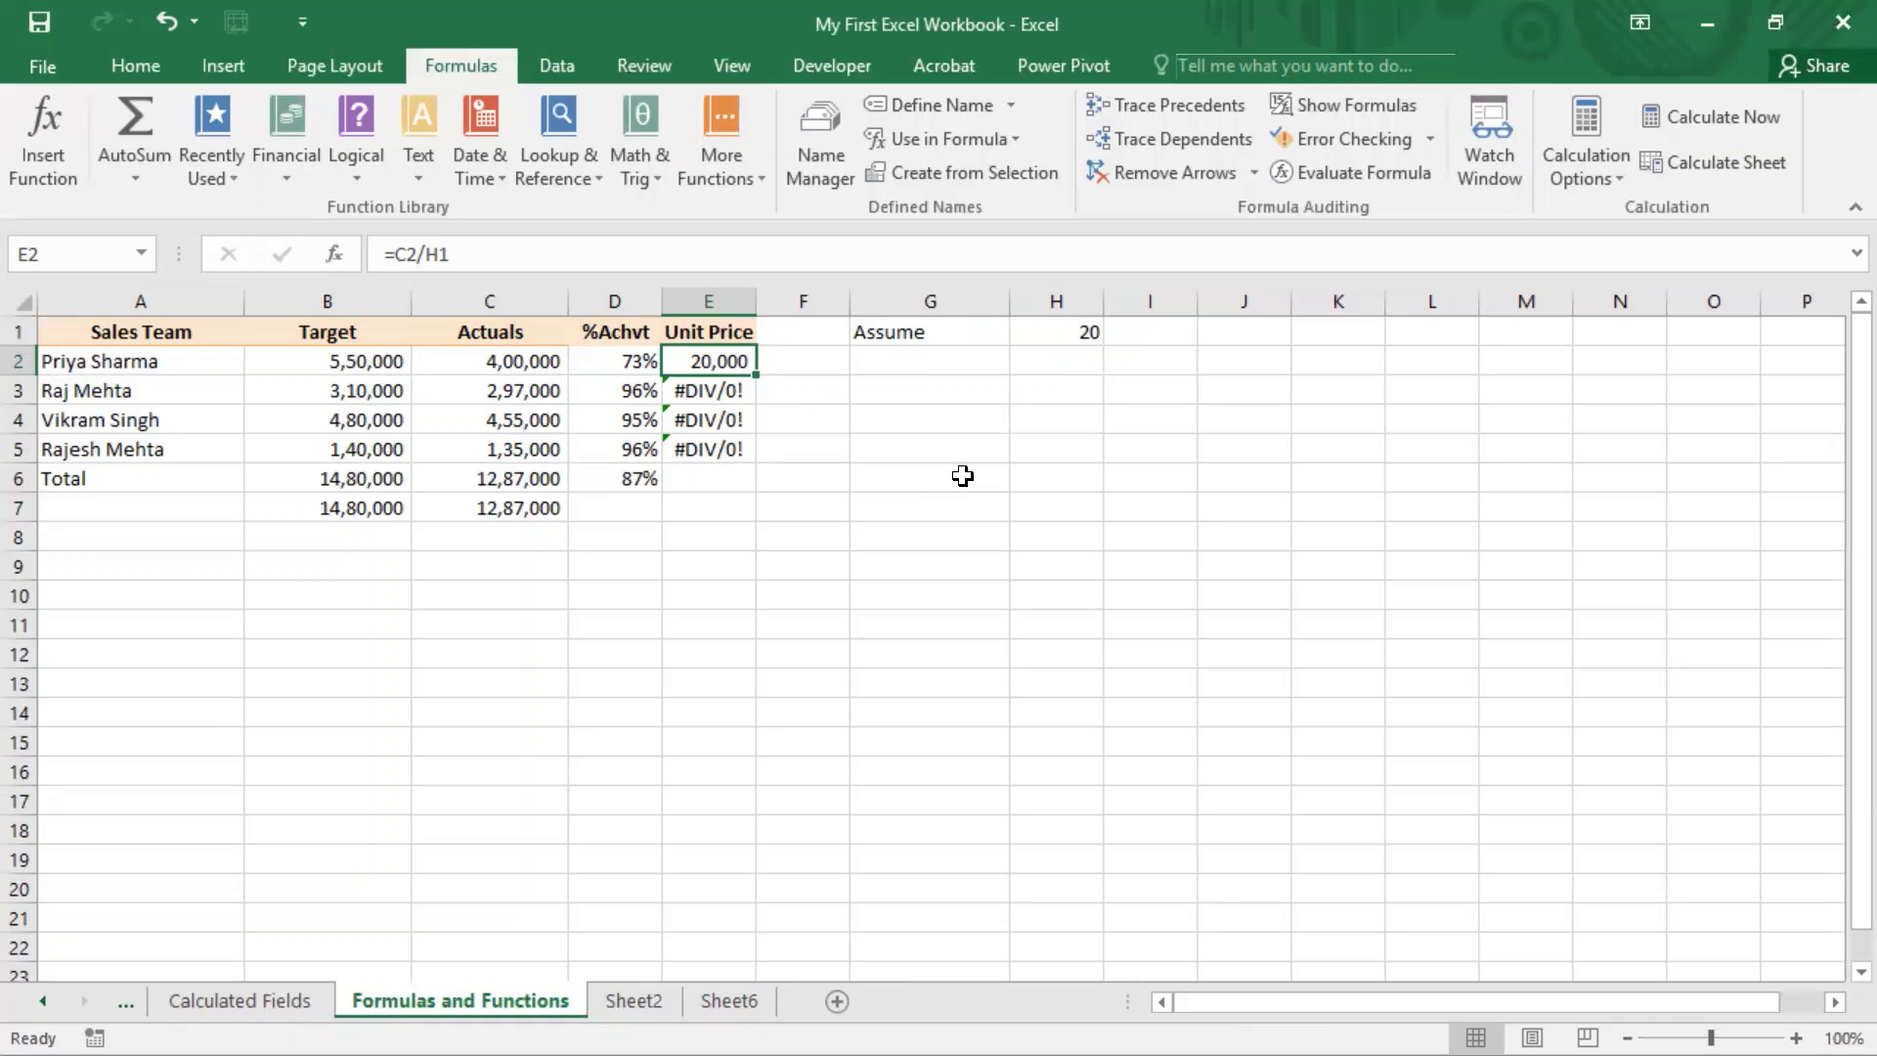
key("Up")
key("Right")
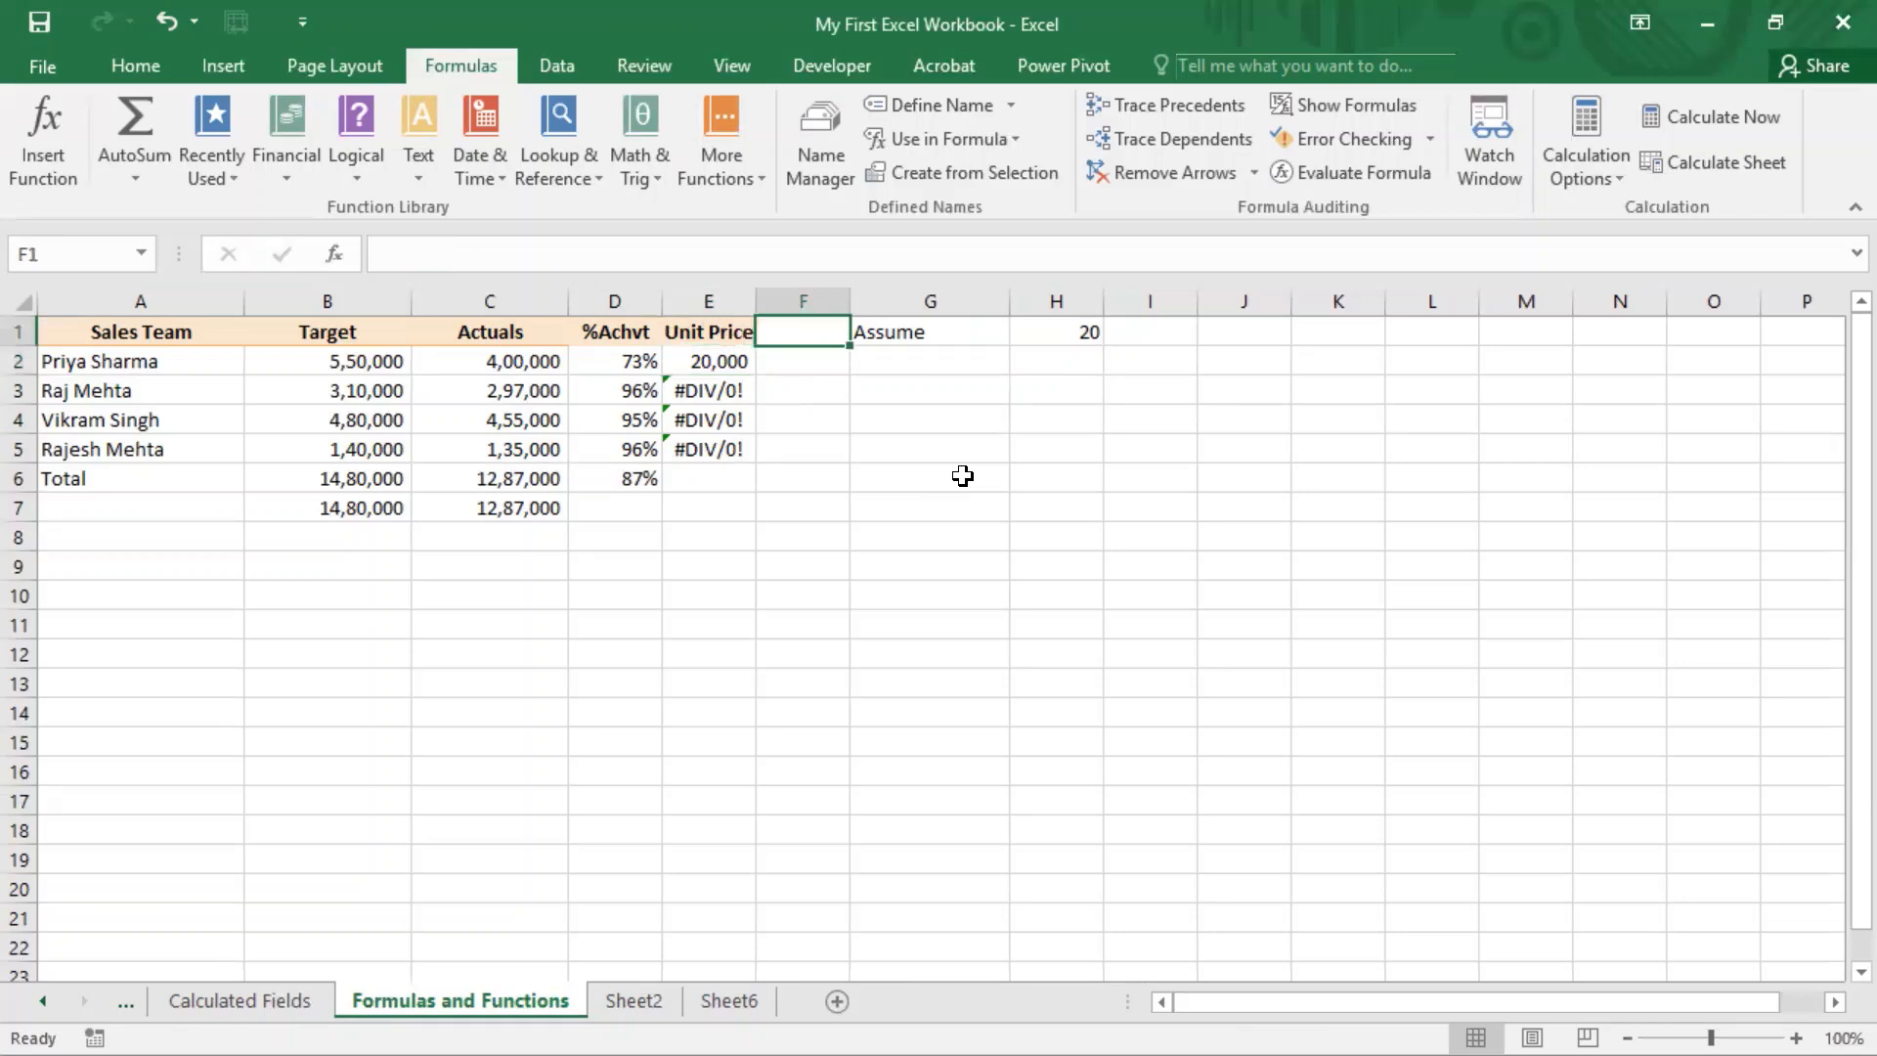
key("Right")
key("Right")
key("Right")
key("Left")
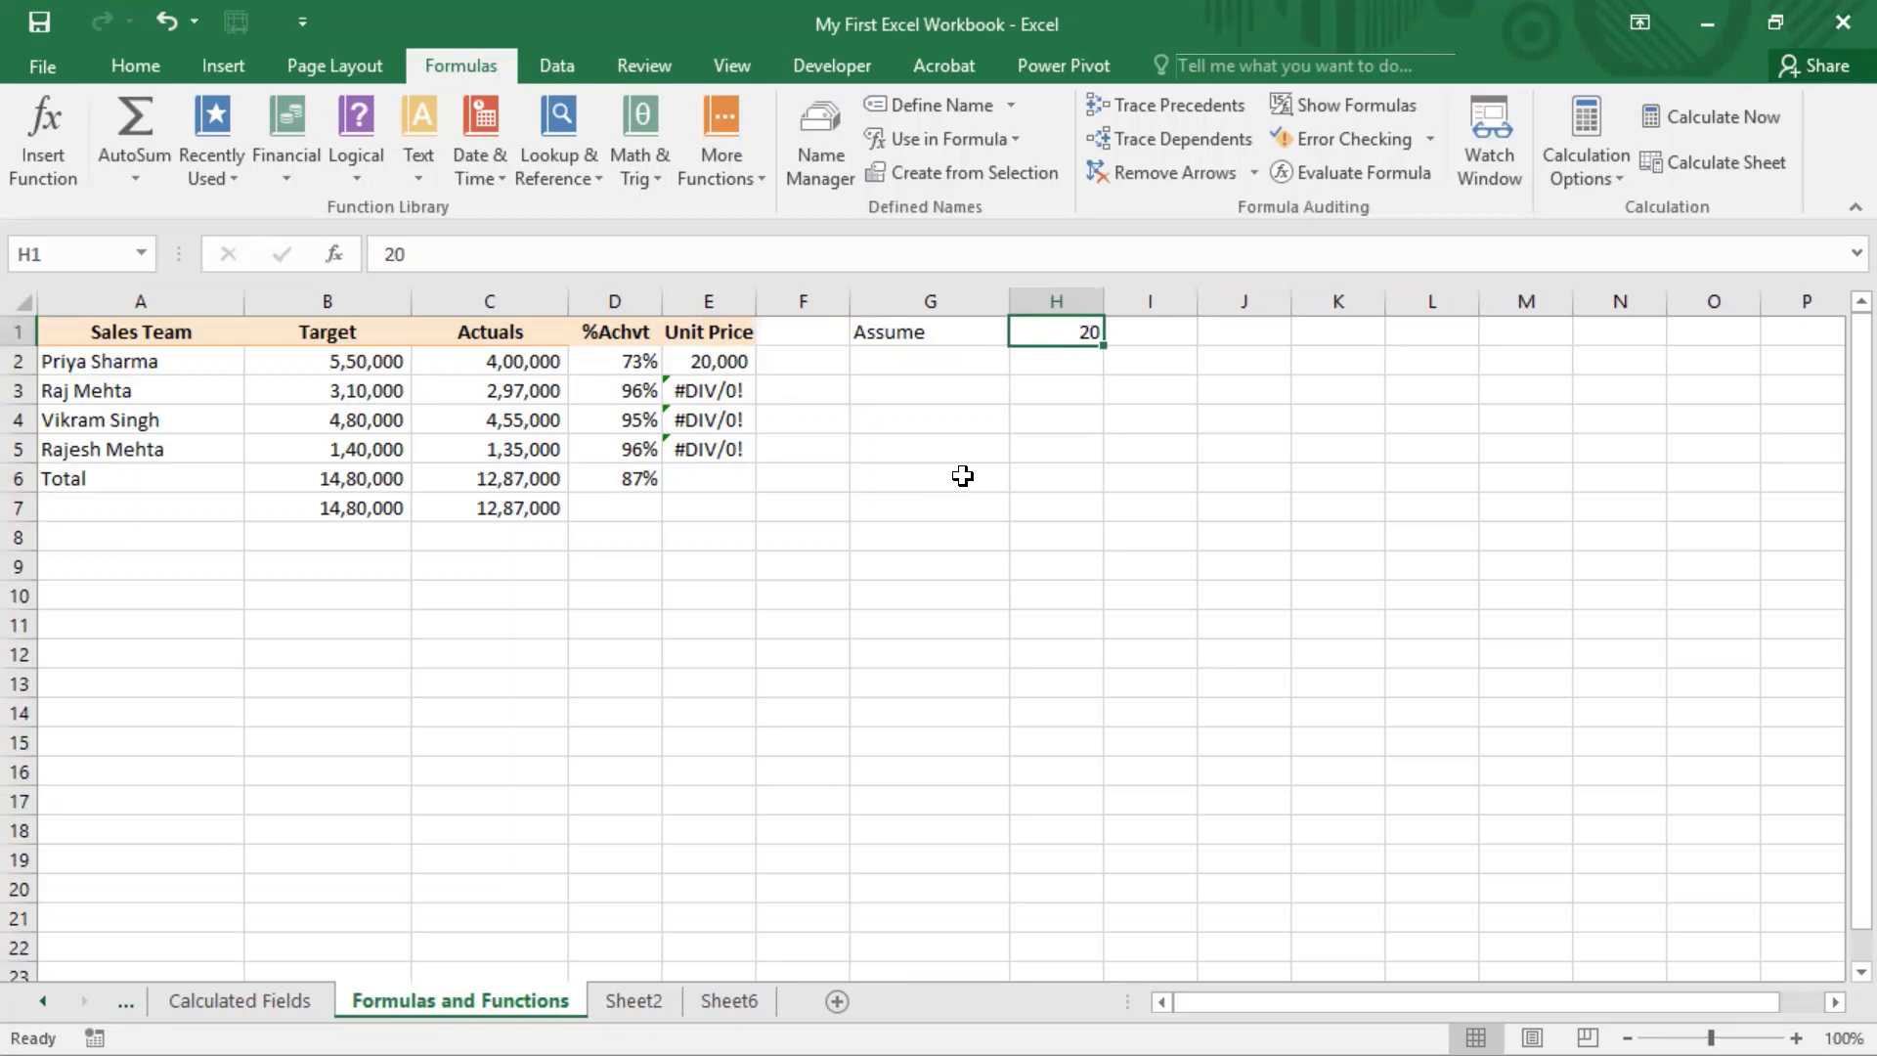
key("Left")
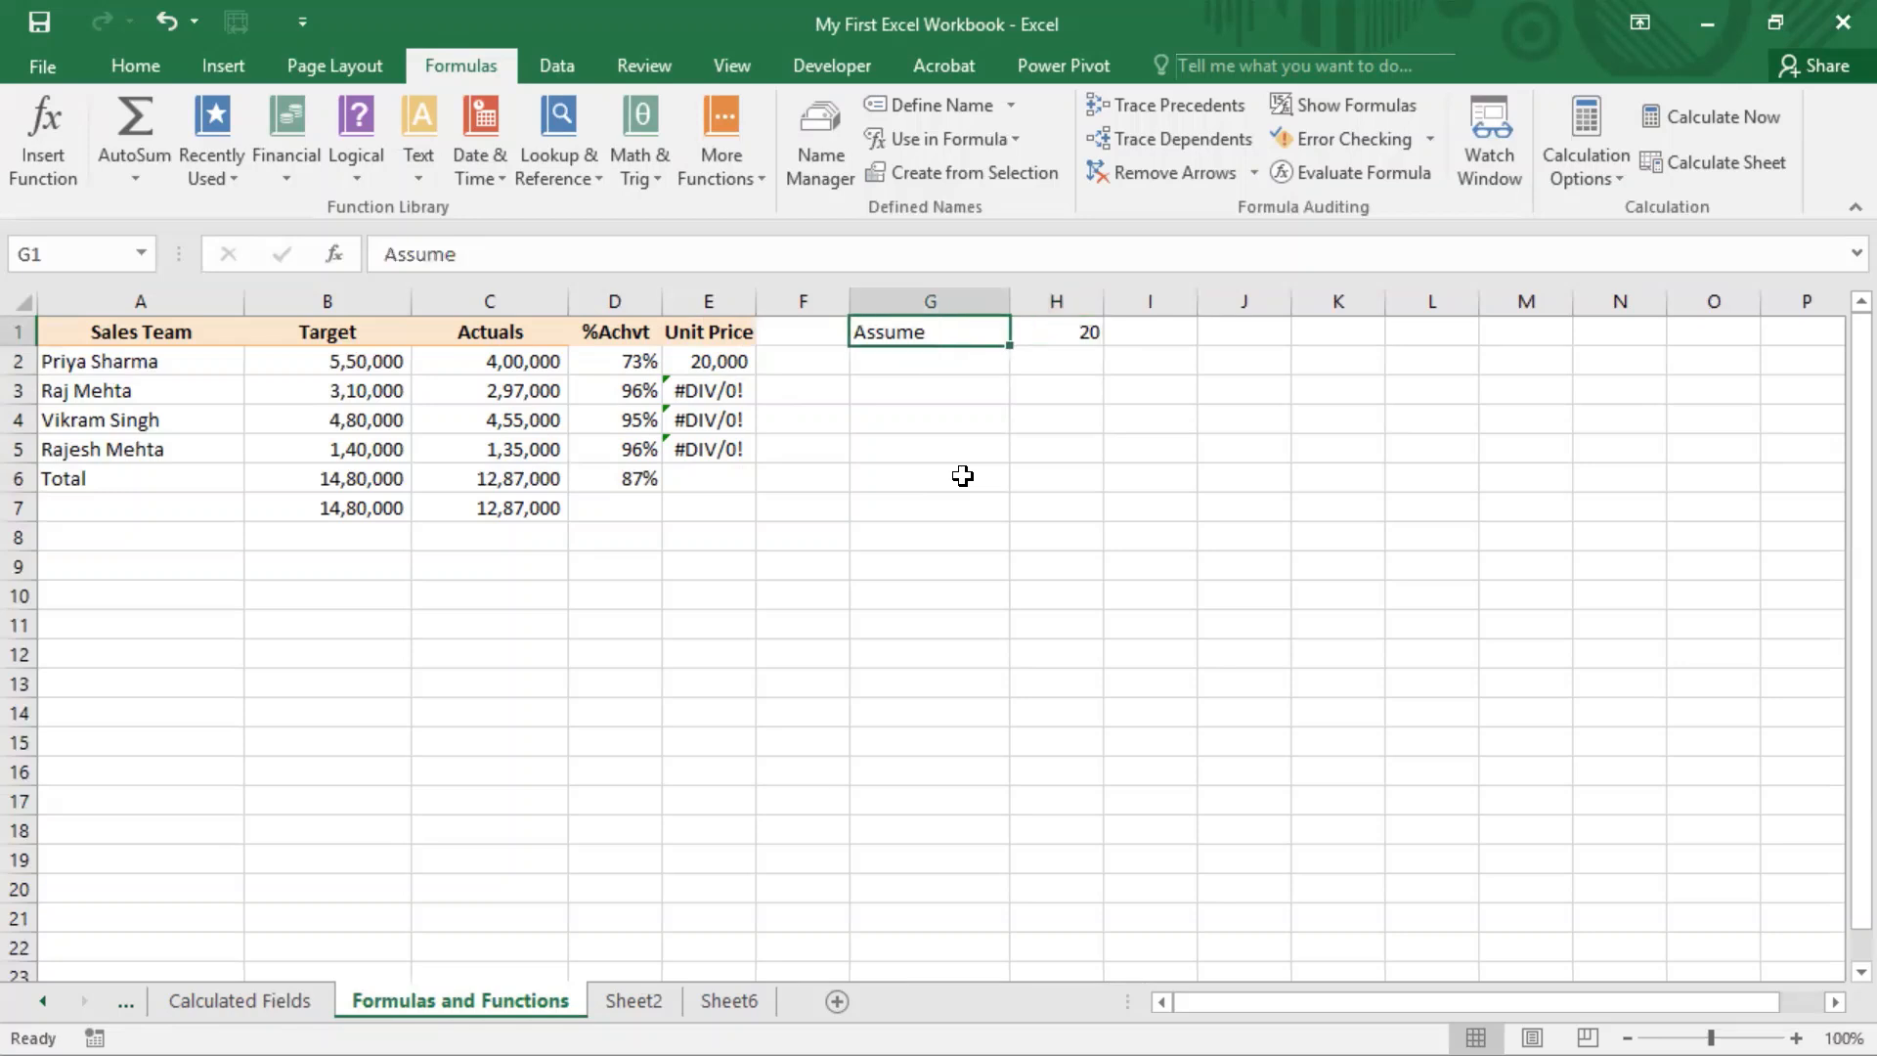
key("Right")
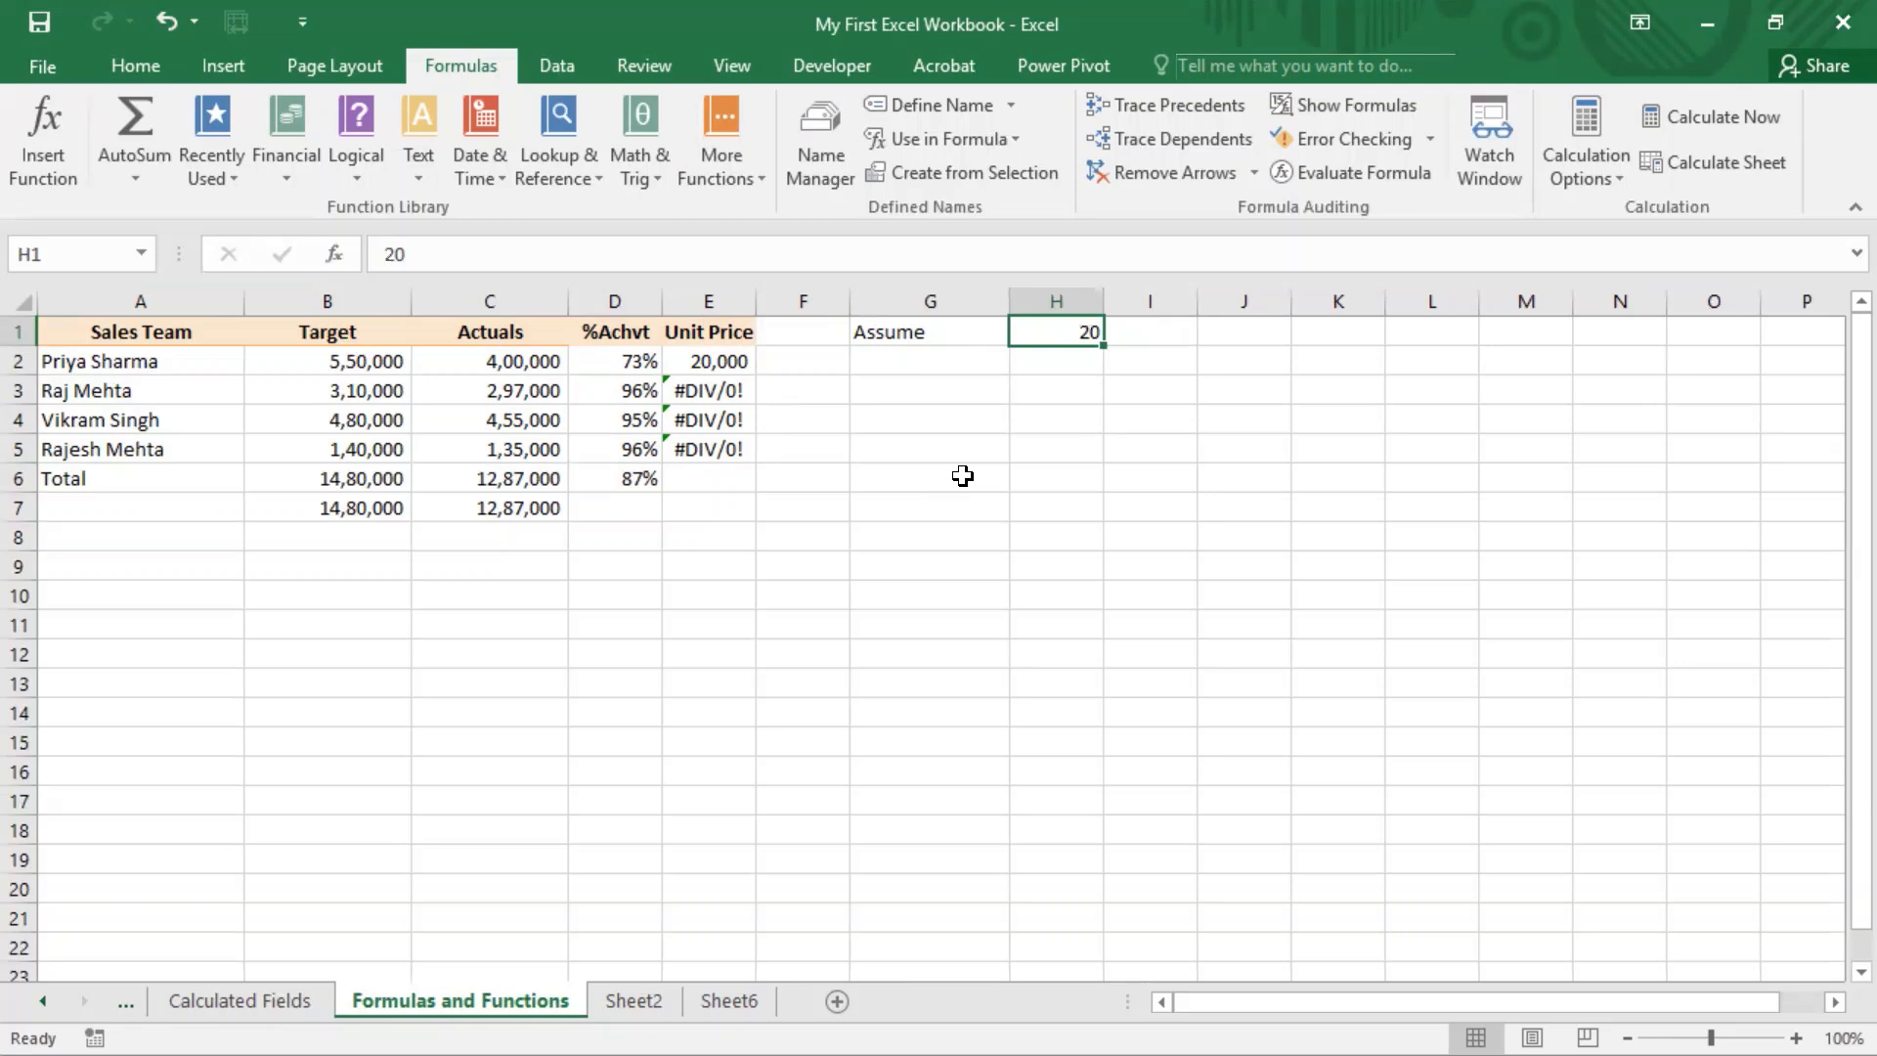
key("Left")
key("Left")
key("Right")
key("Right")
key("Left")
key("Right")
key("Right")
key("Left")
key("Left")
key("Left")
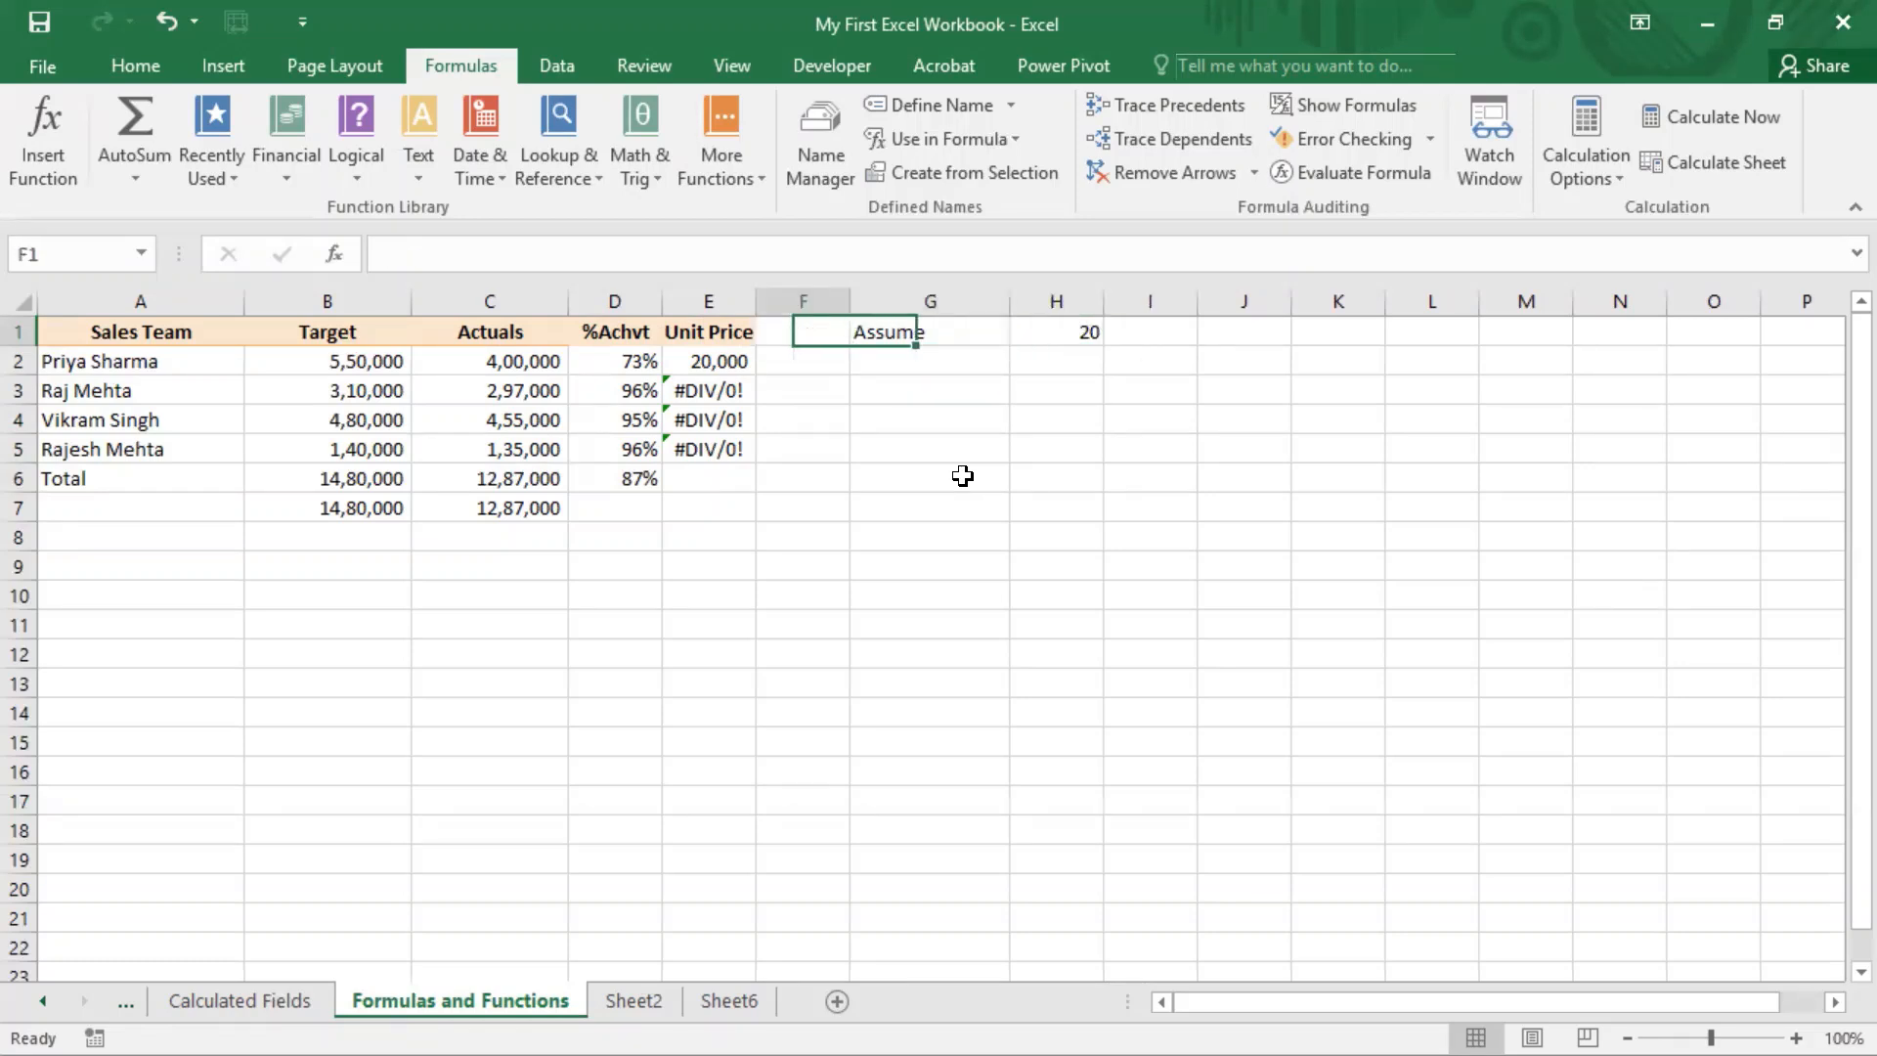
key("Right")
key("Right")
key("Left")
key("Left")
key("Left")
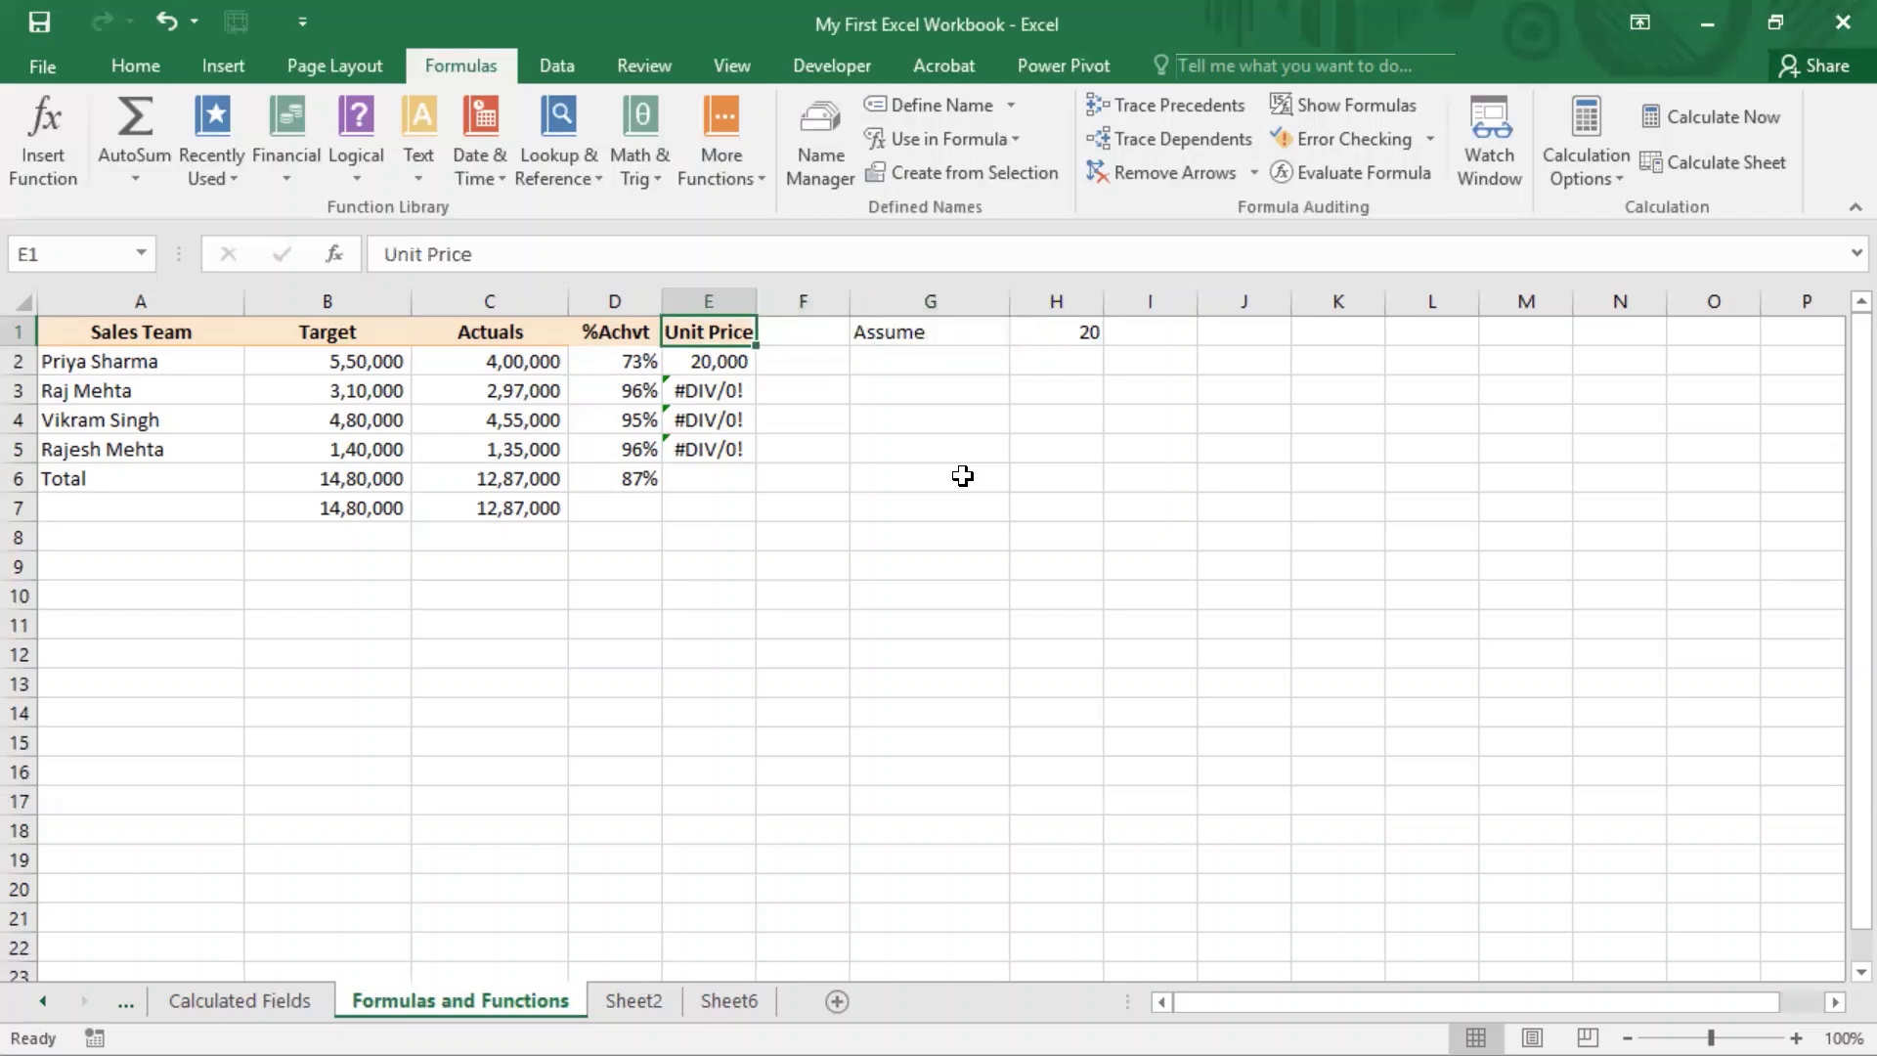
Step: Make the H1 reference in E2's Unit Price formula absolute, so that it reads =C2/$H$1
key("Left")
key("Down")
key("Right")
key("F2")
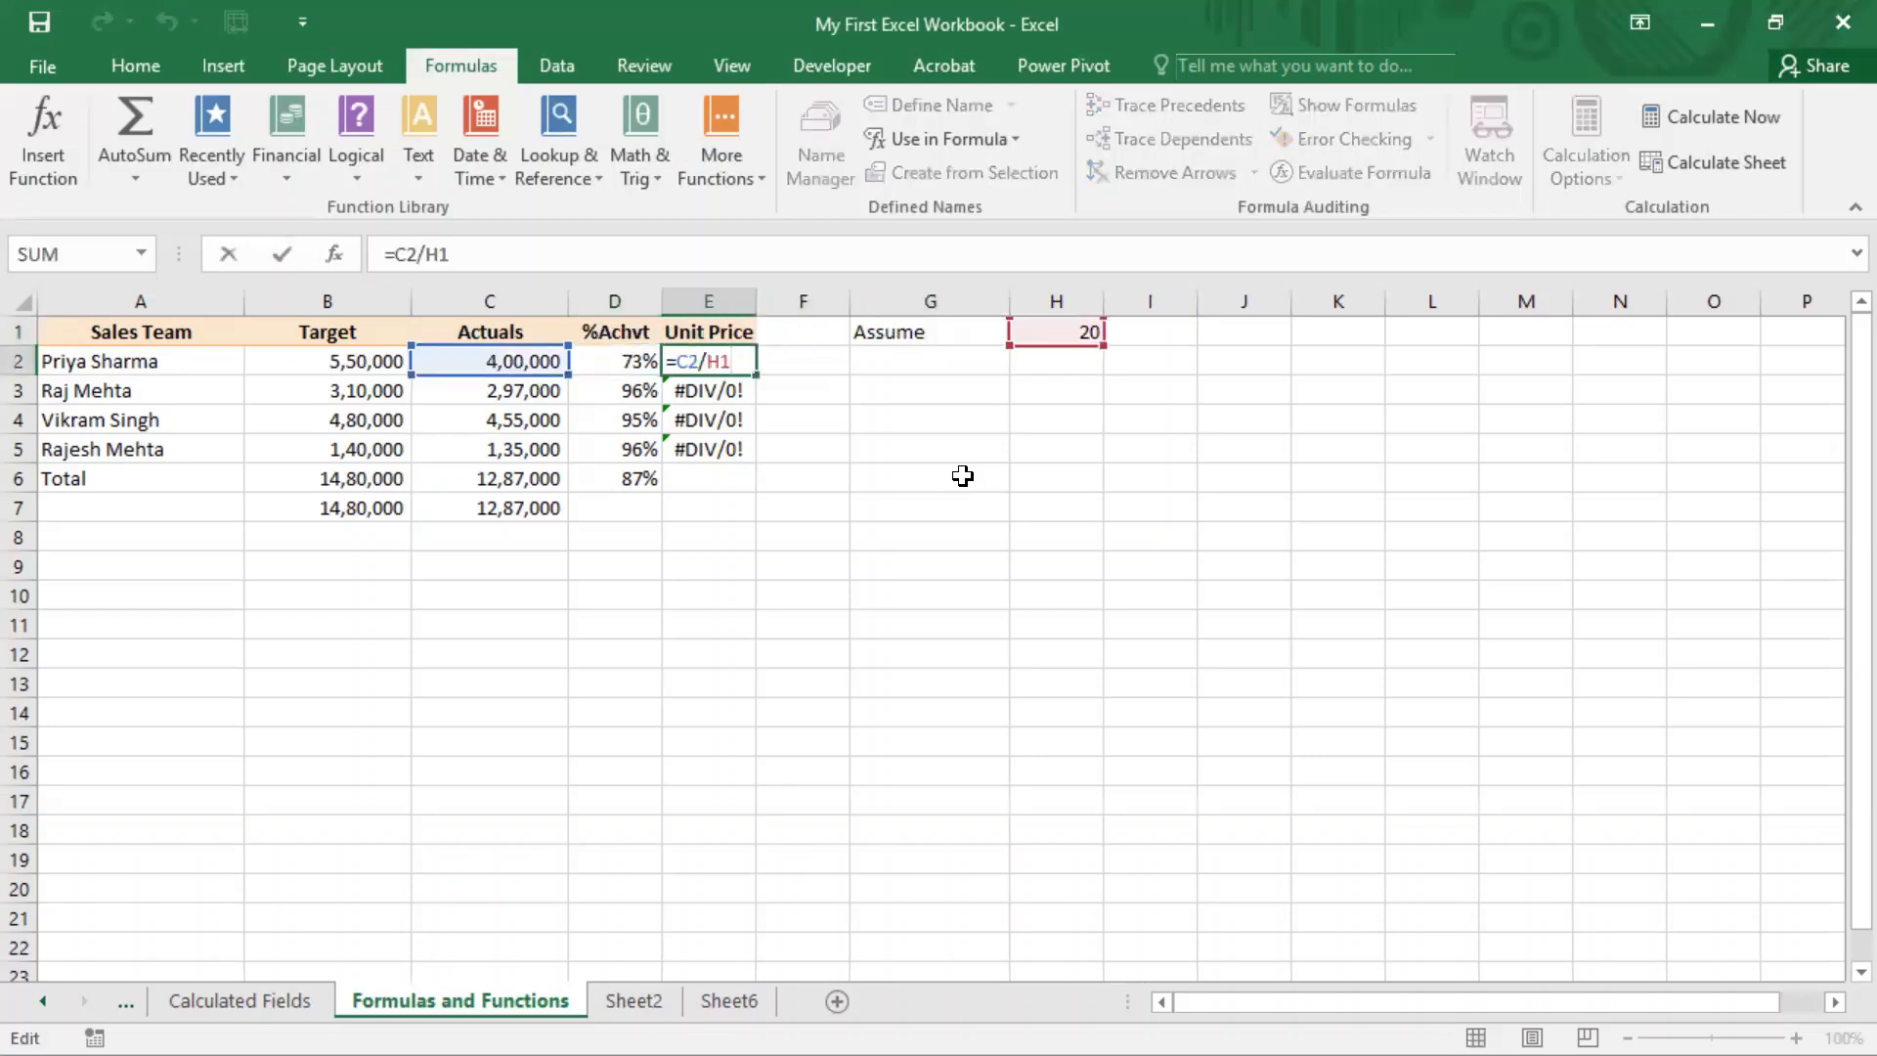
key("Left")
key("shift+Left")
key("shift+Right")
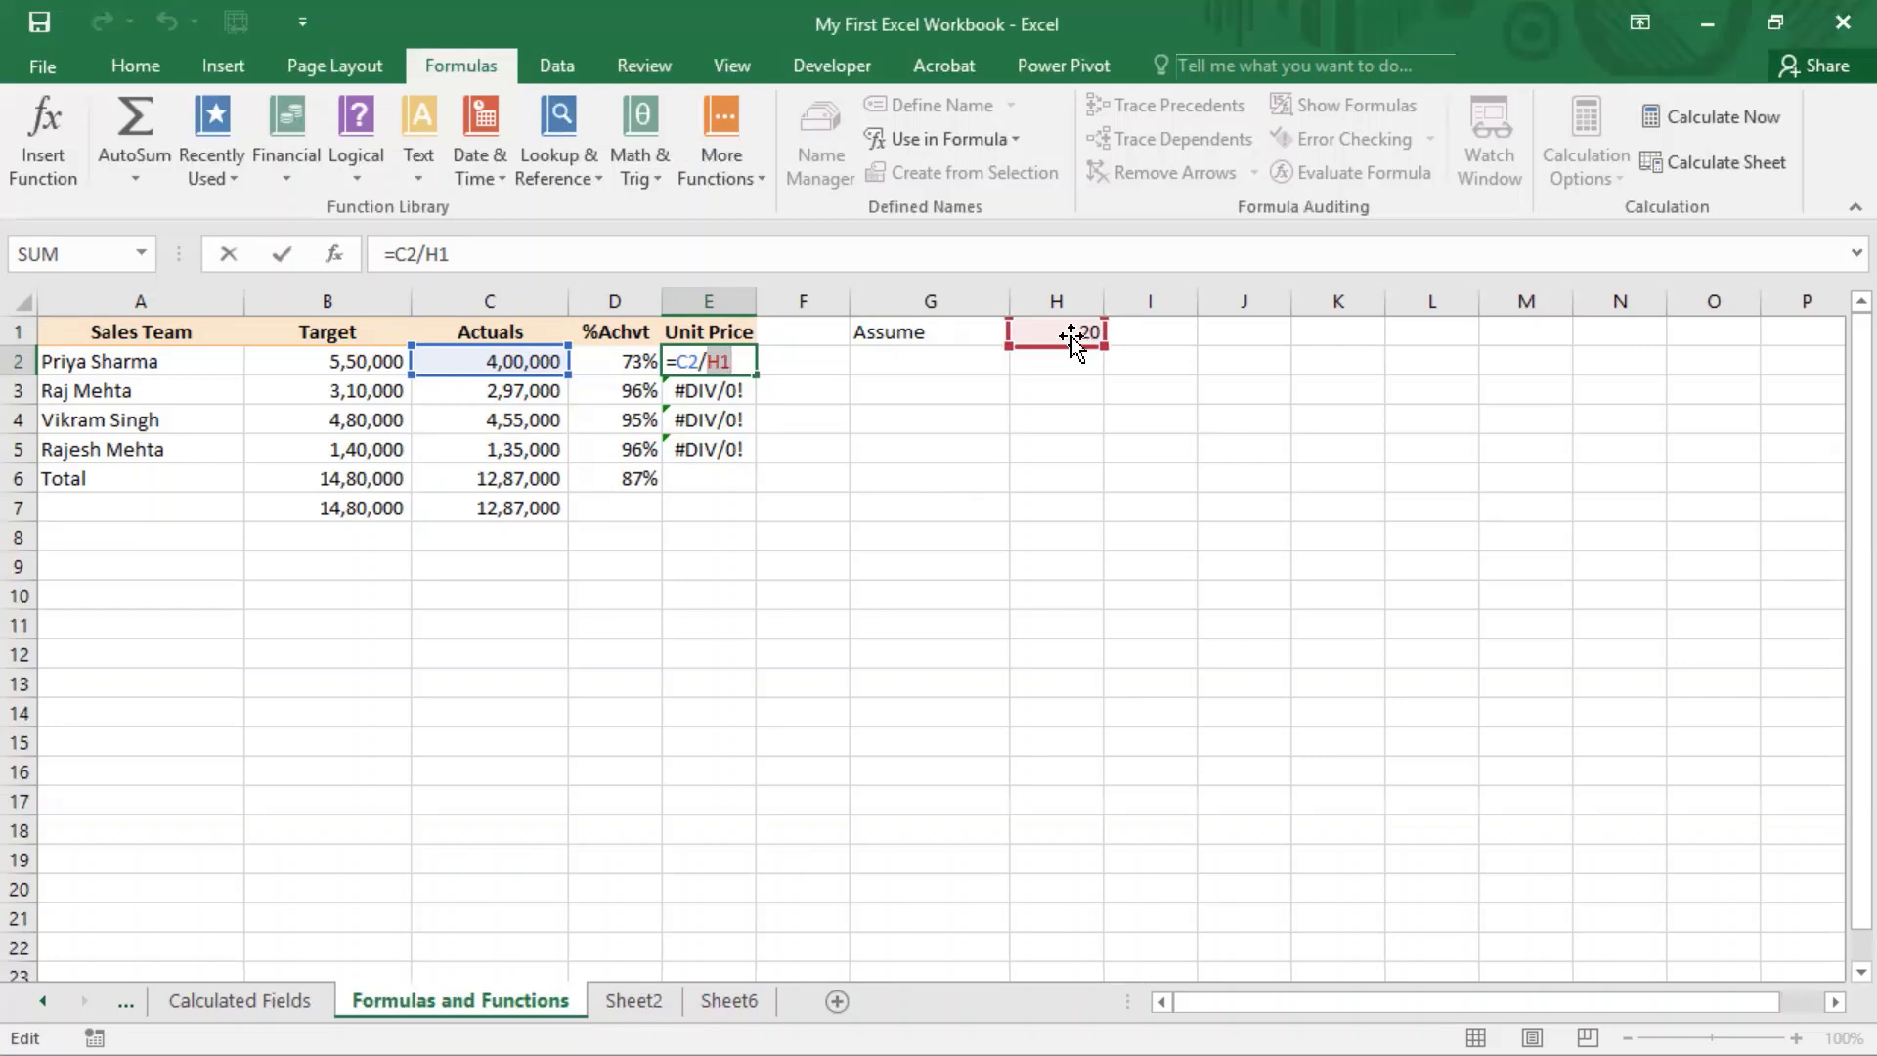
key("Left")
key("Left")
type("$H$")
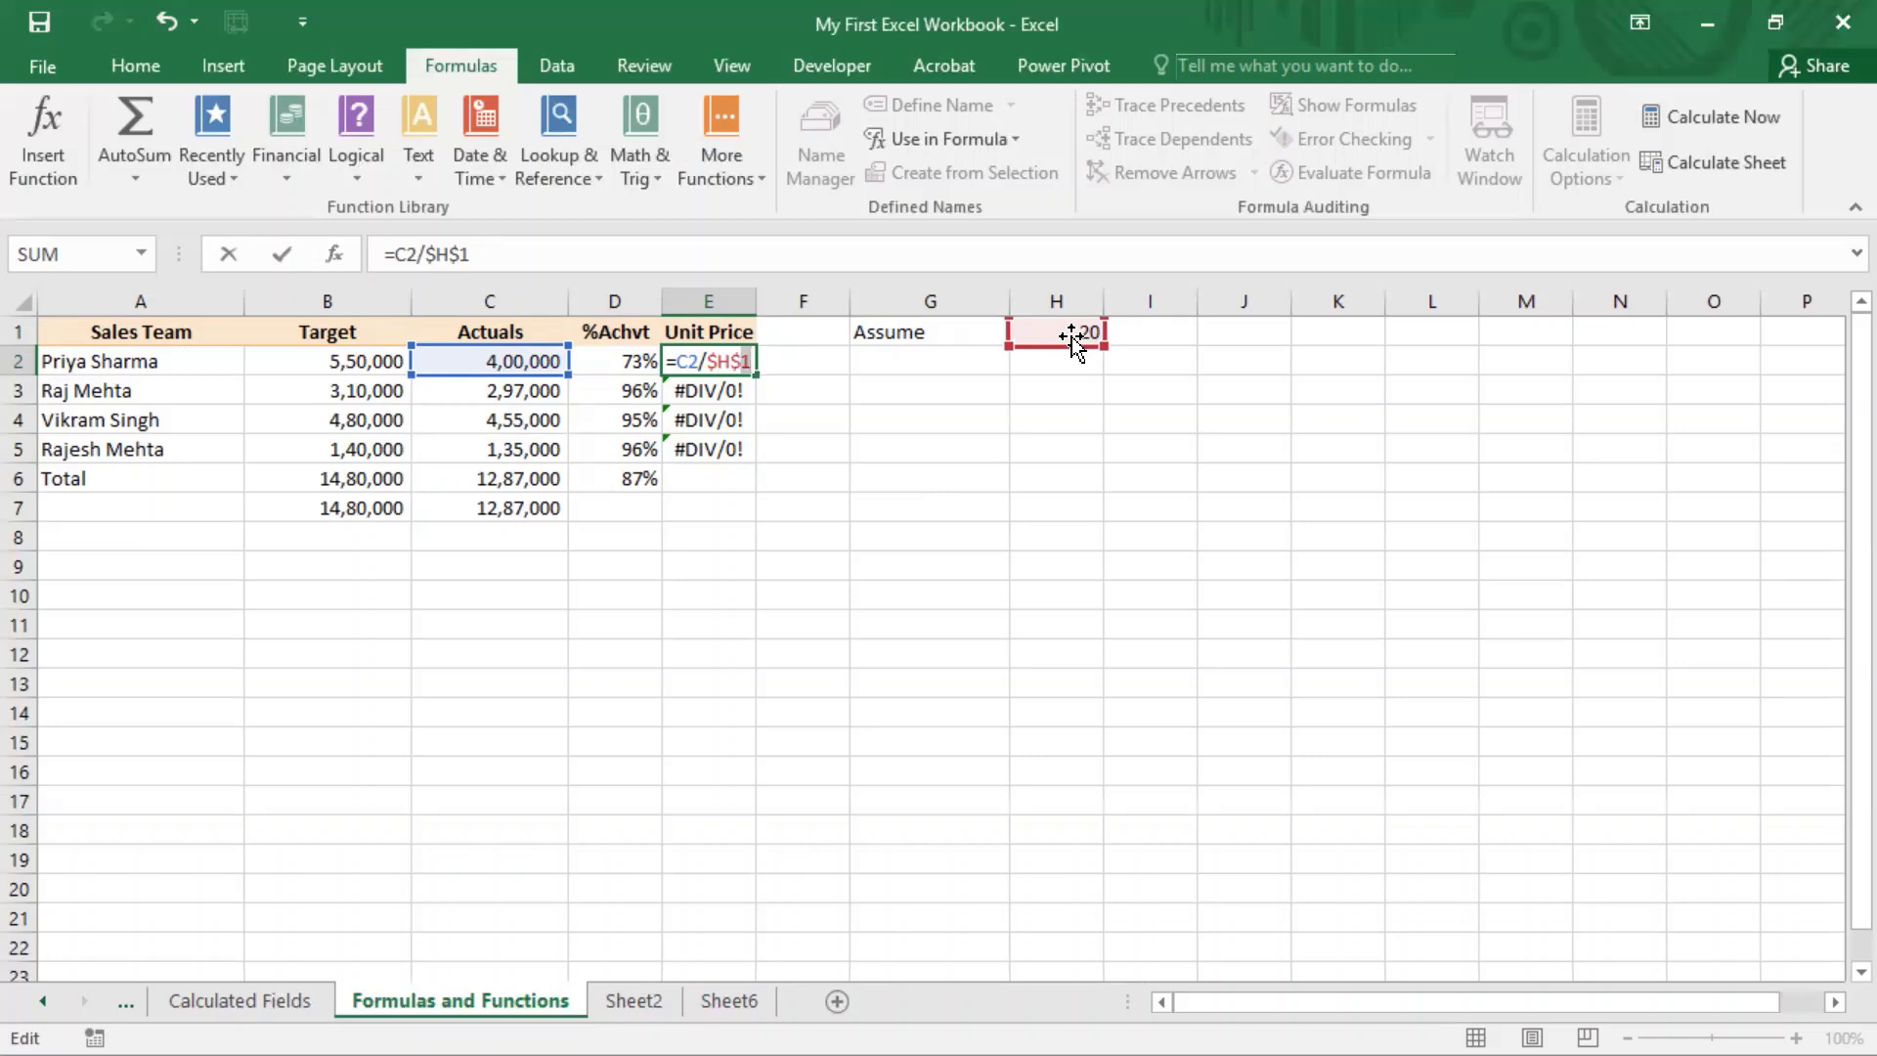
key("Return")
Step: Copy the =C2/$H$1 formula from E2 down the Unit Price column to E5
key("Up")
key("ctrl+c")
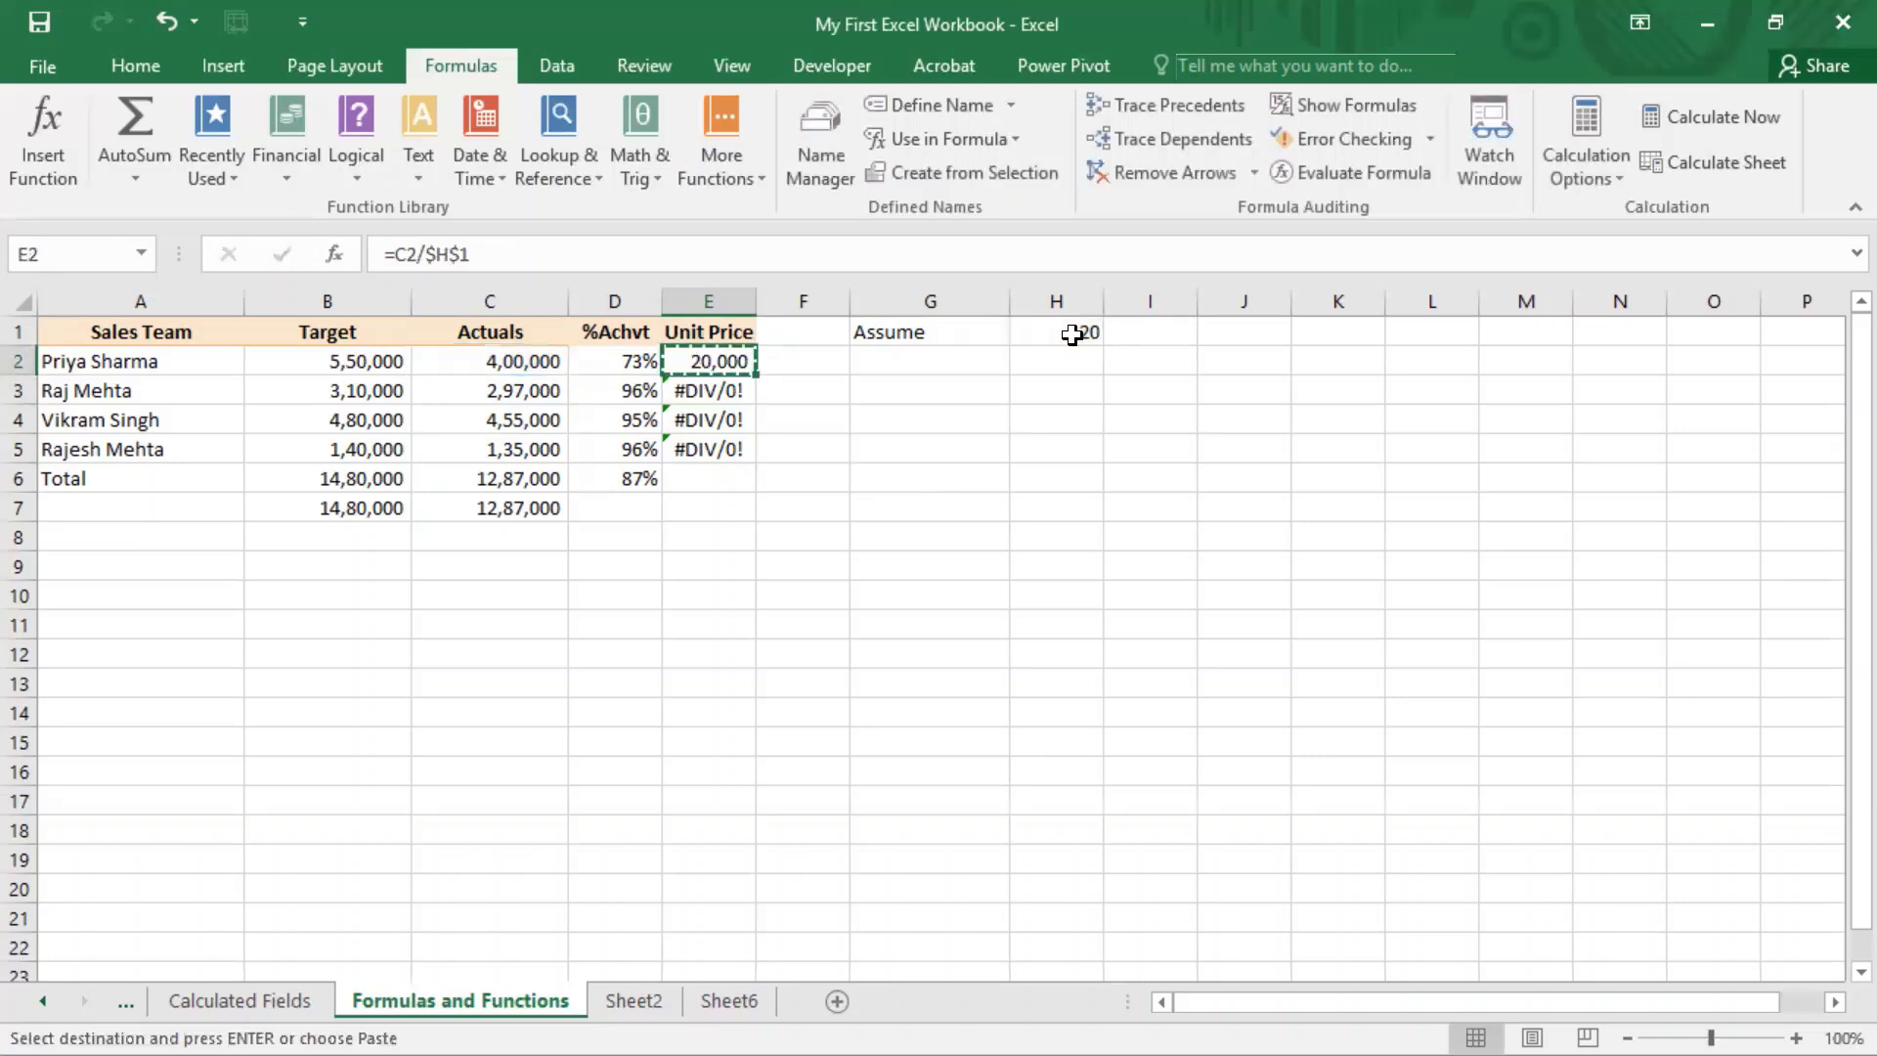
key("ctrl+shift+Down")
key("ctrl+v")
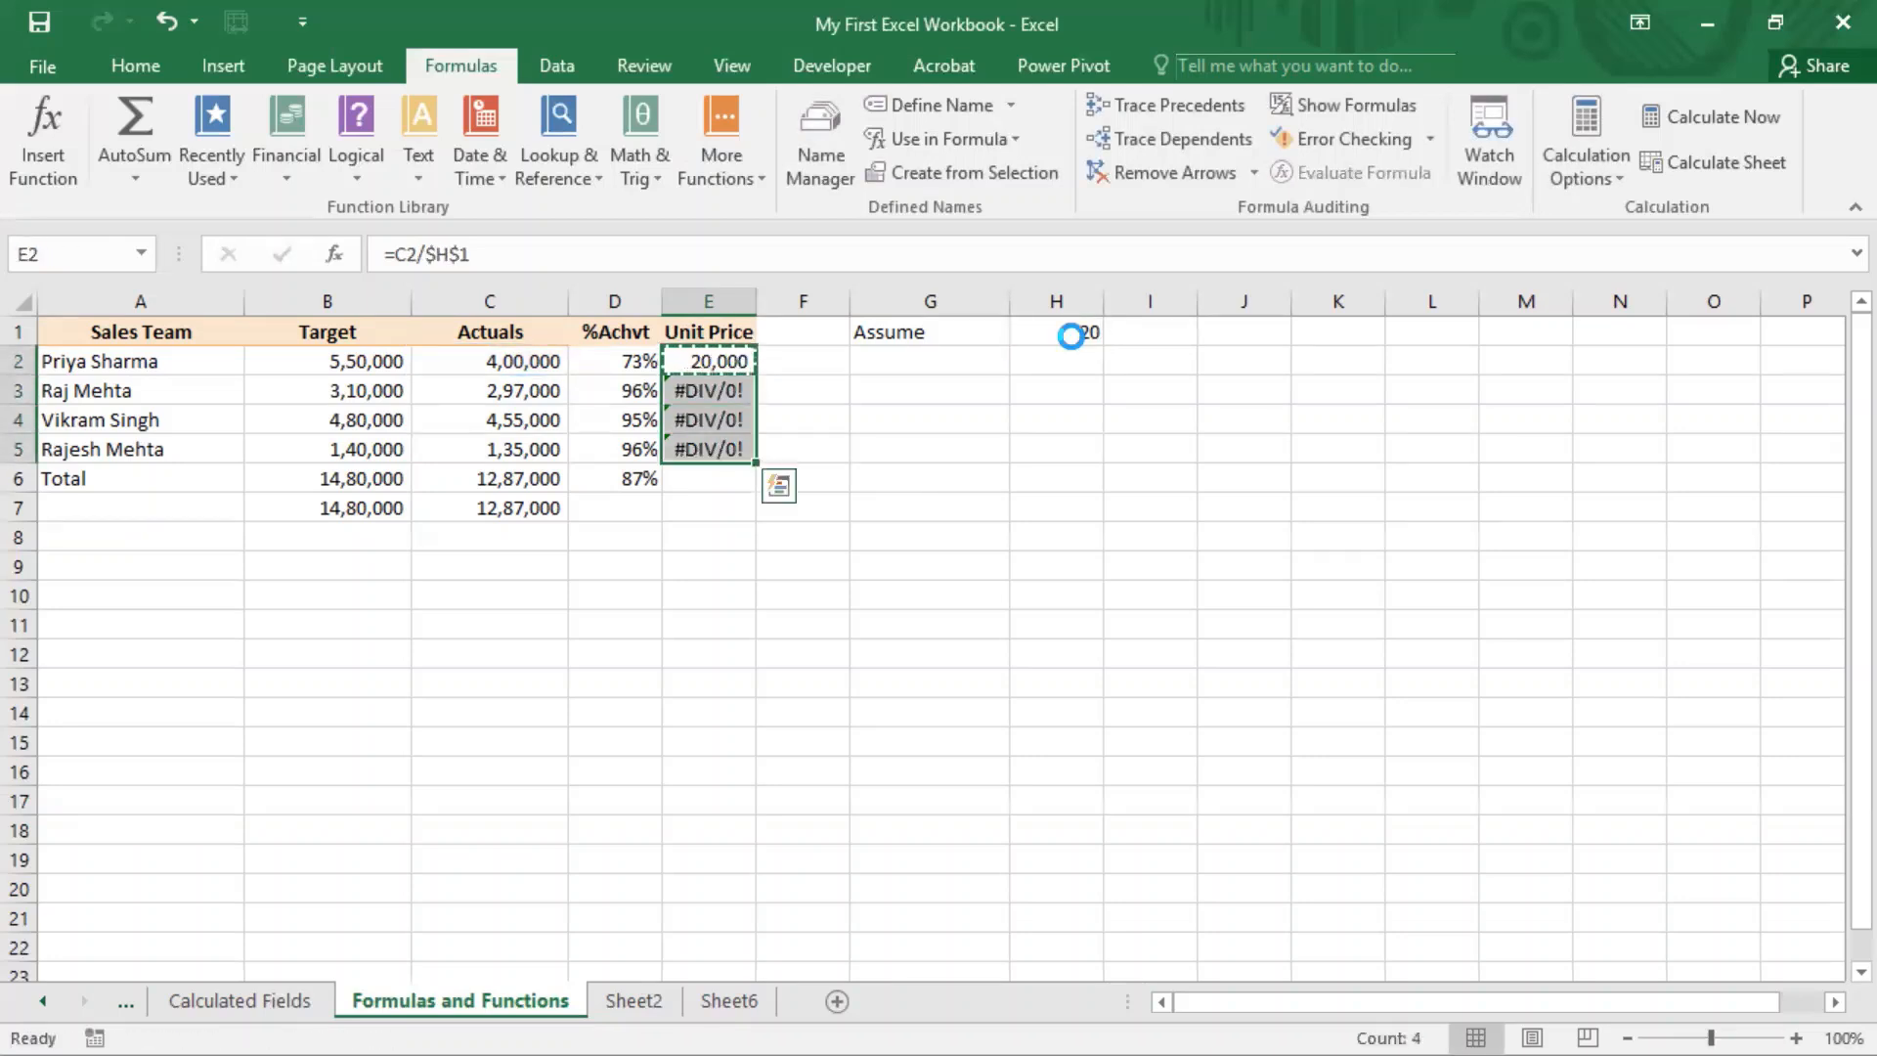
Step: Check which cells the copied Unit Price formulas in E3, E4 and E5 refer to with the absolute reference
key("Up")
key("Down")
key("Down")
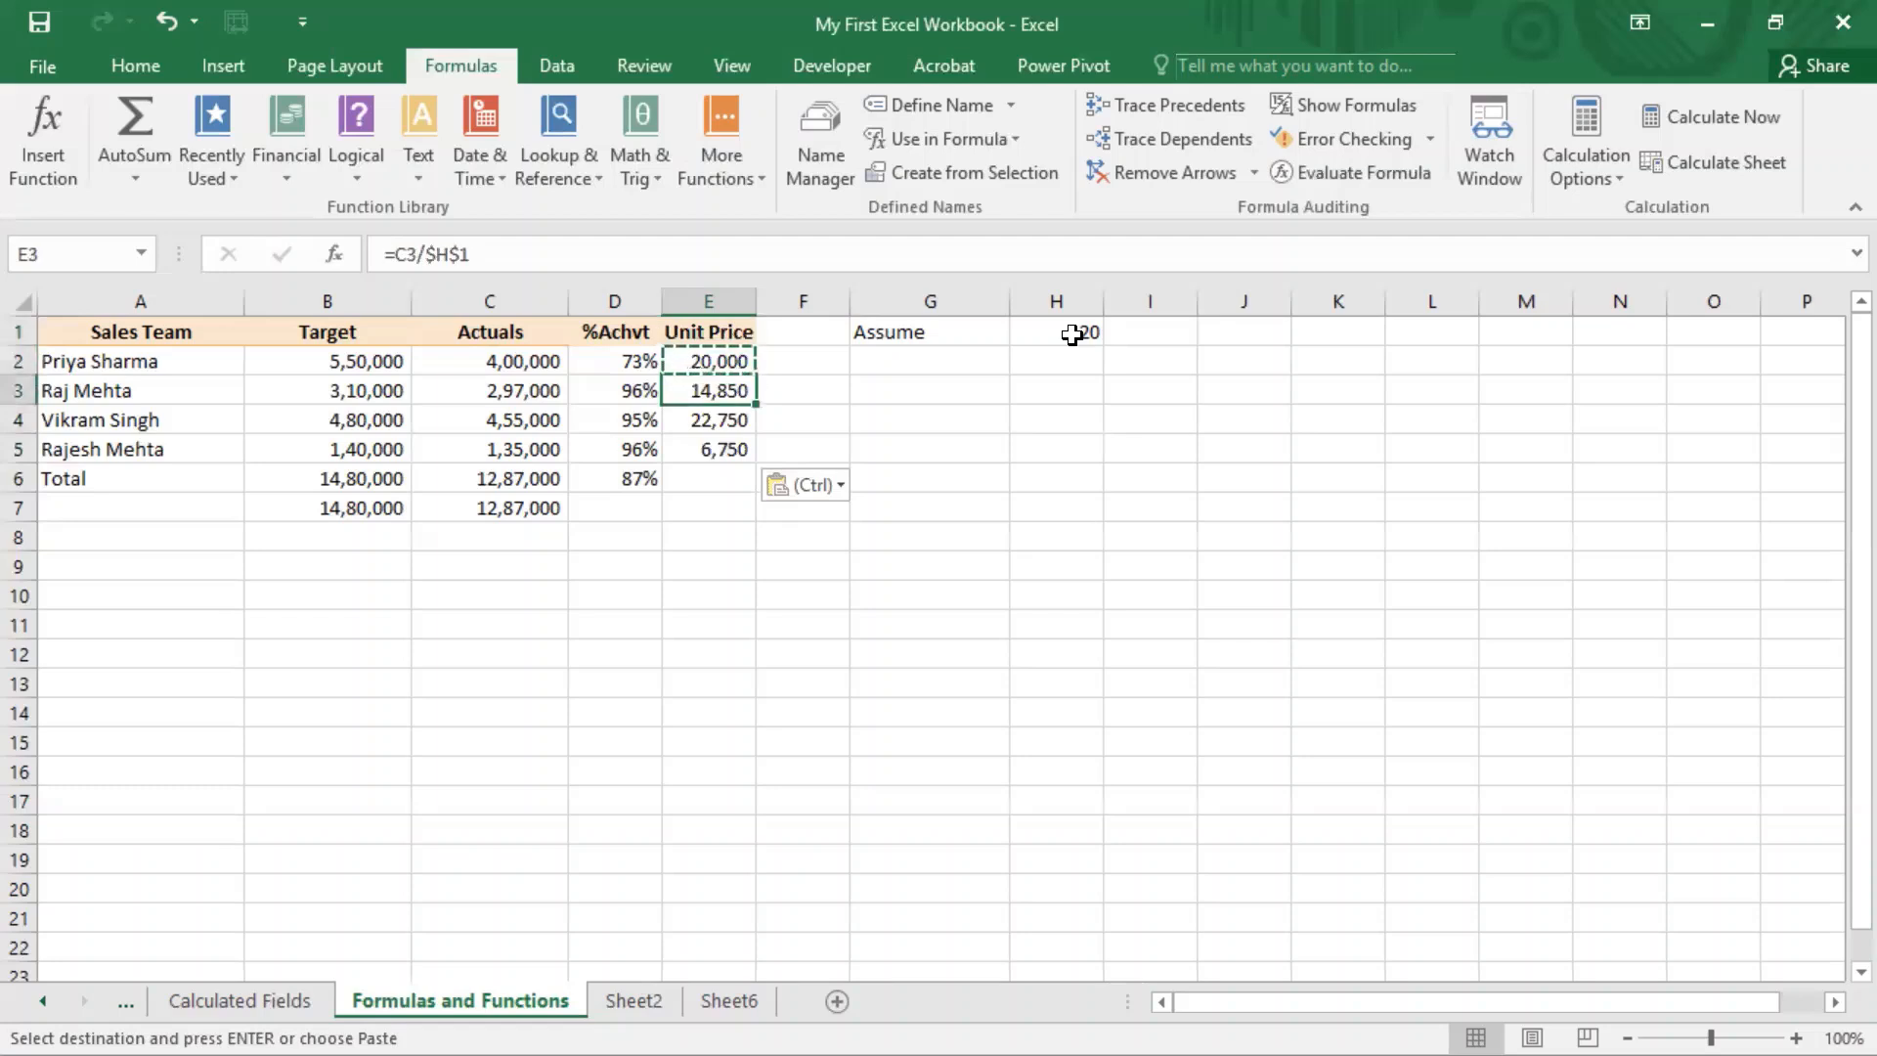
key("F2")
key("shift+Left")
key("shift+Left")
key("shift+Left")
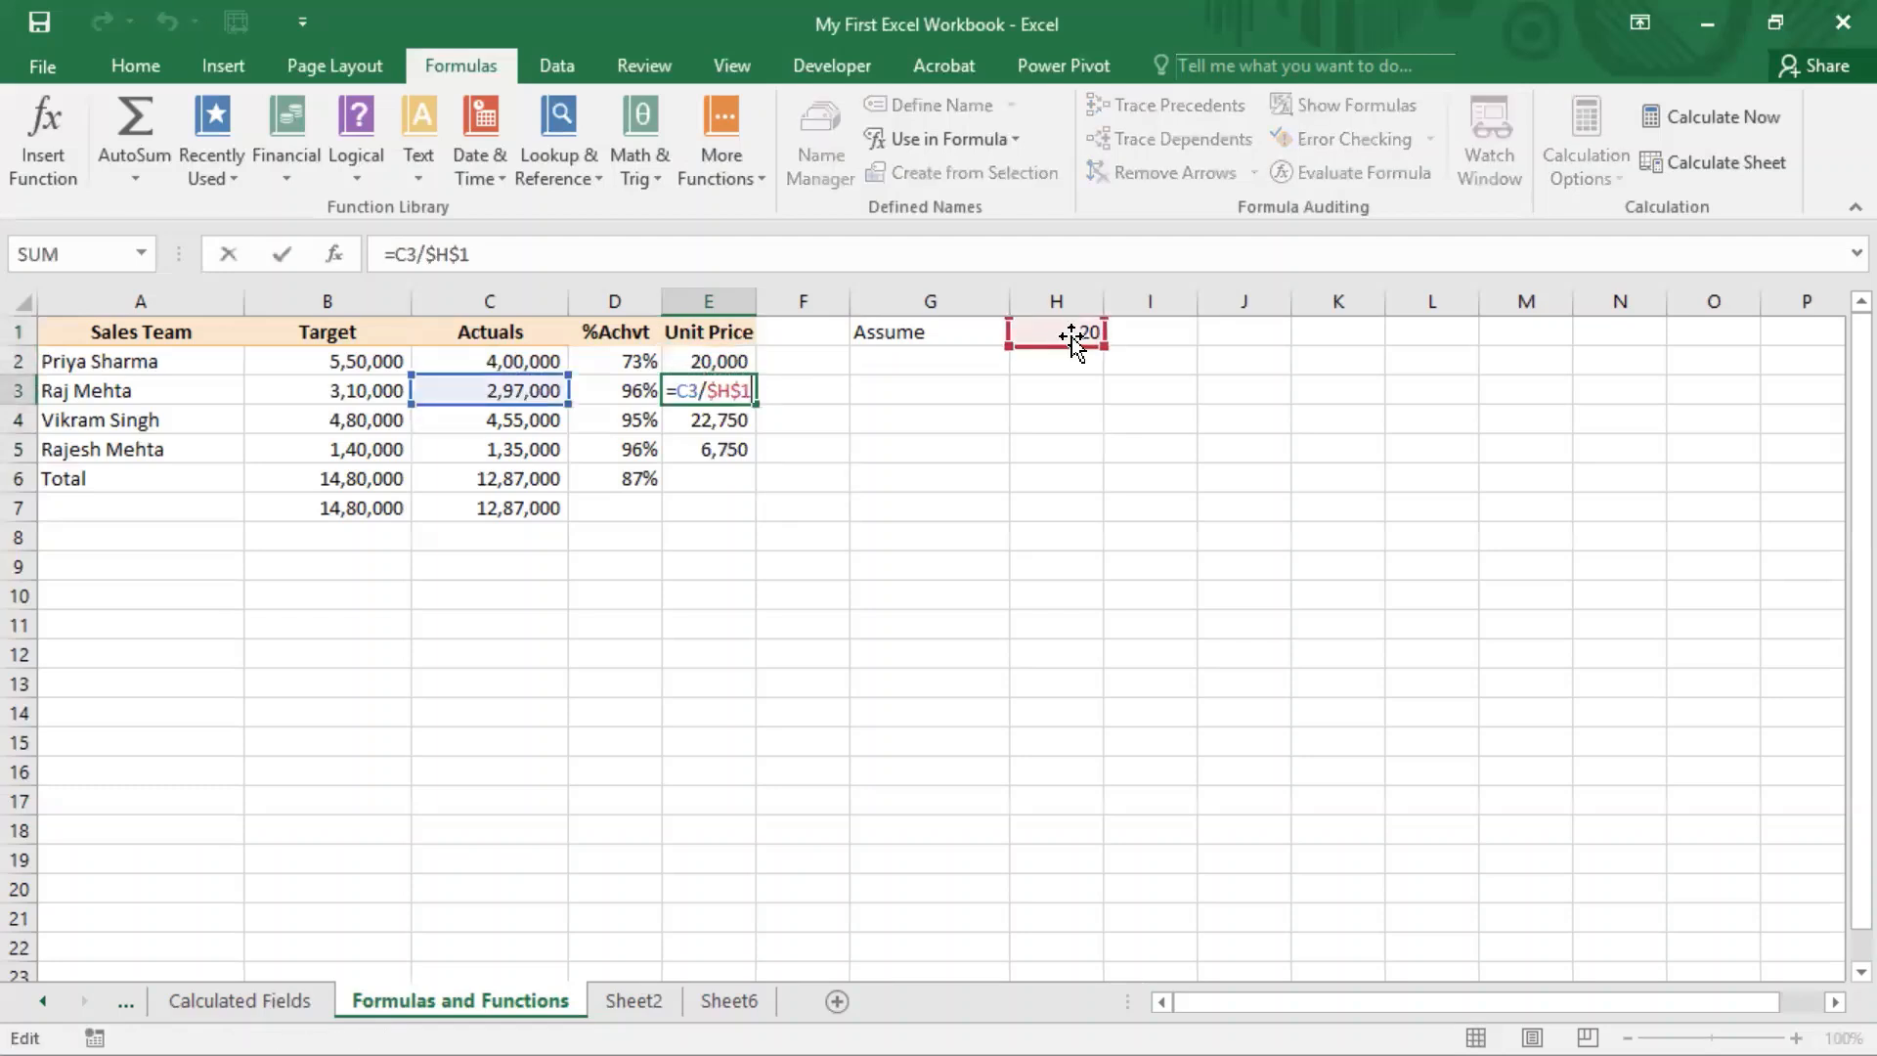
key("shift+Left")
key("Return")
key("F2")
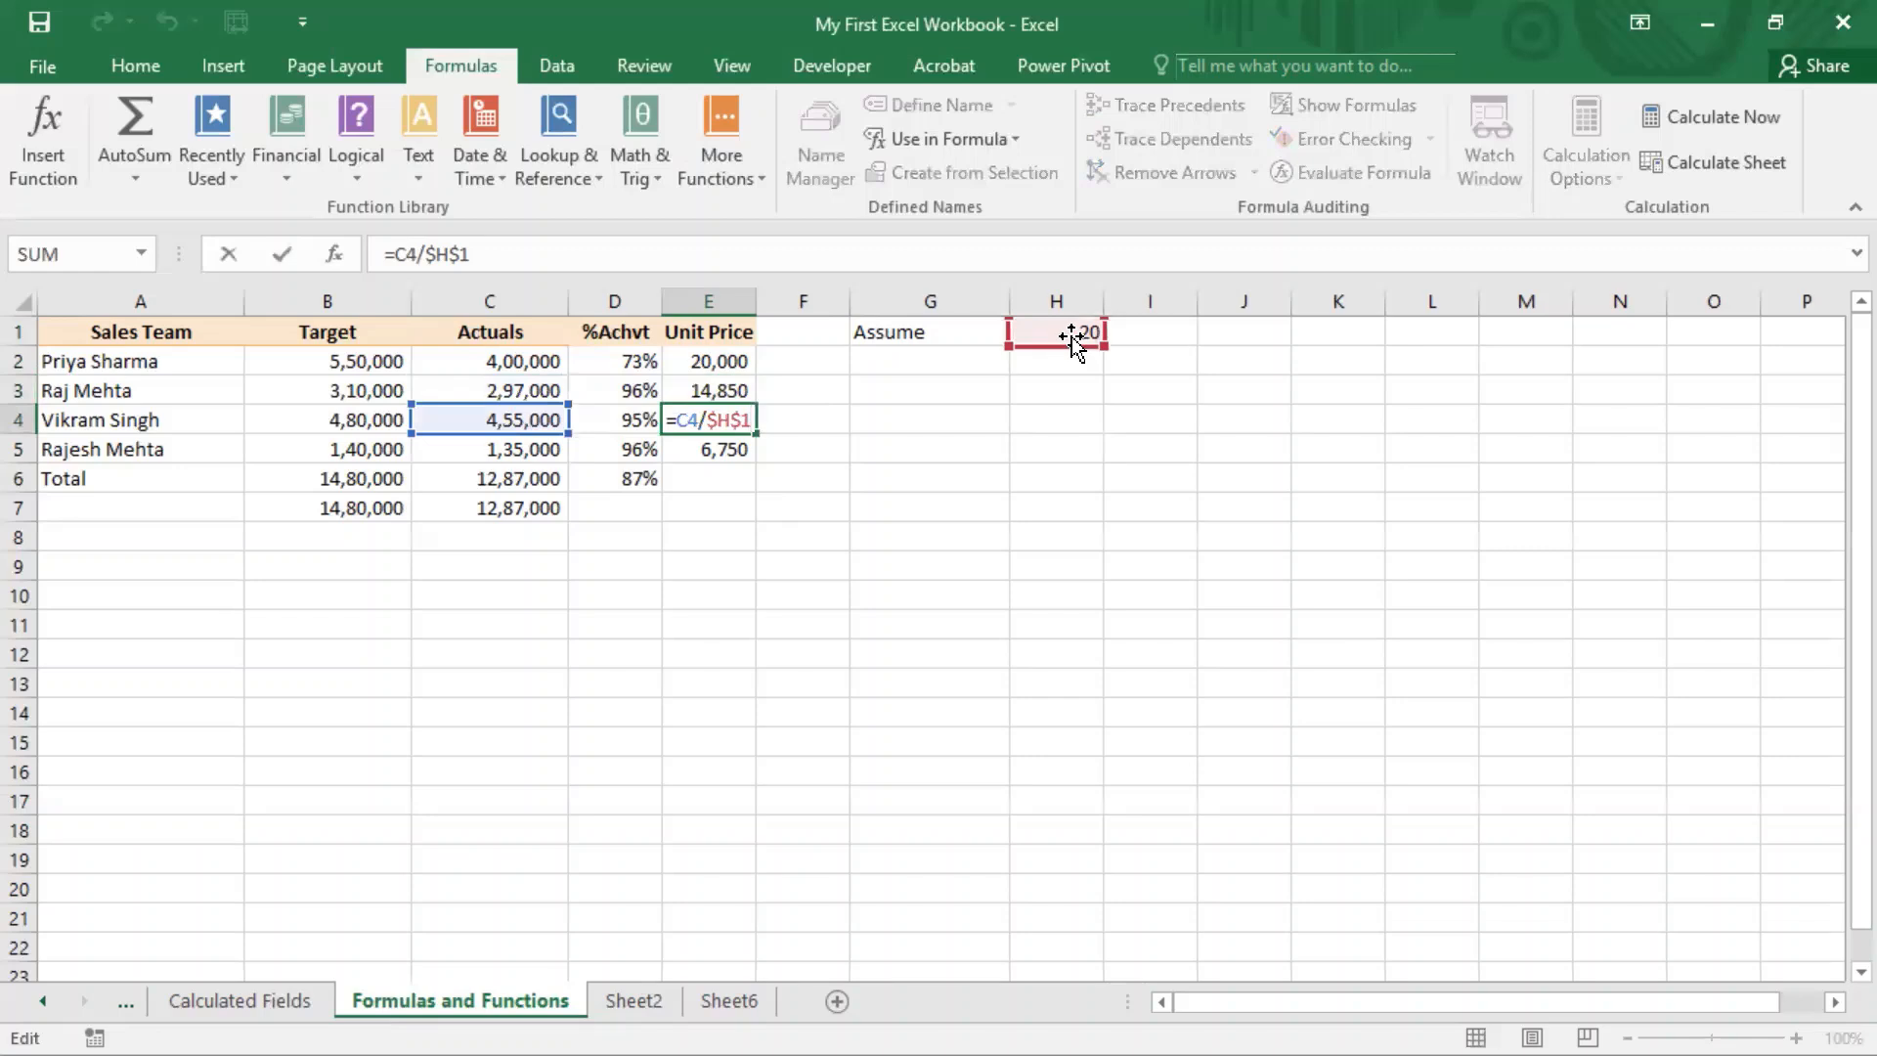
key("Return")
key("F2")
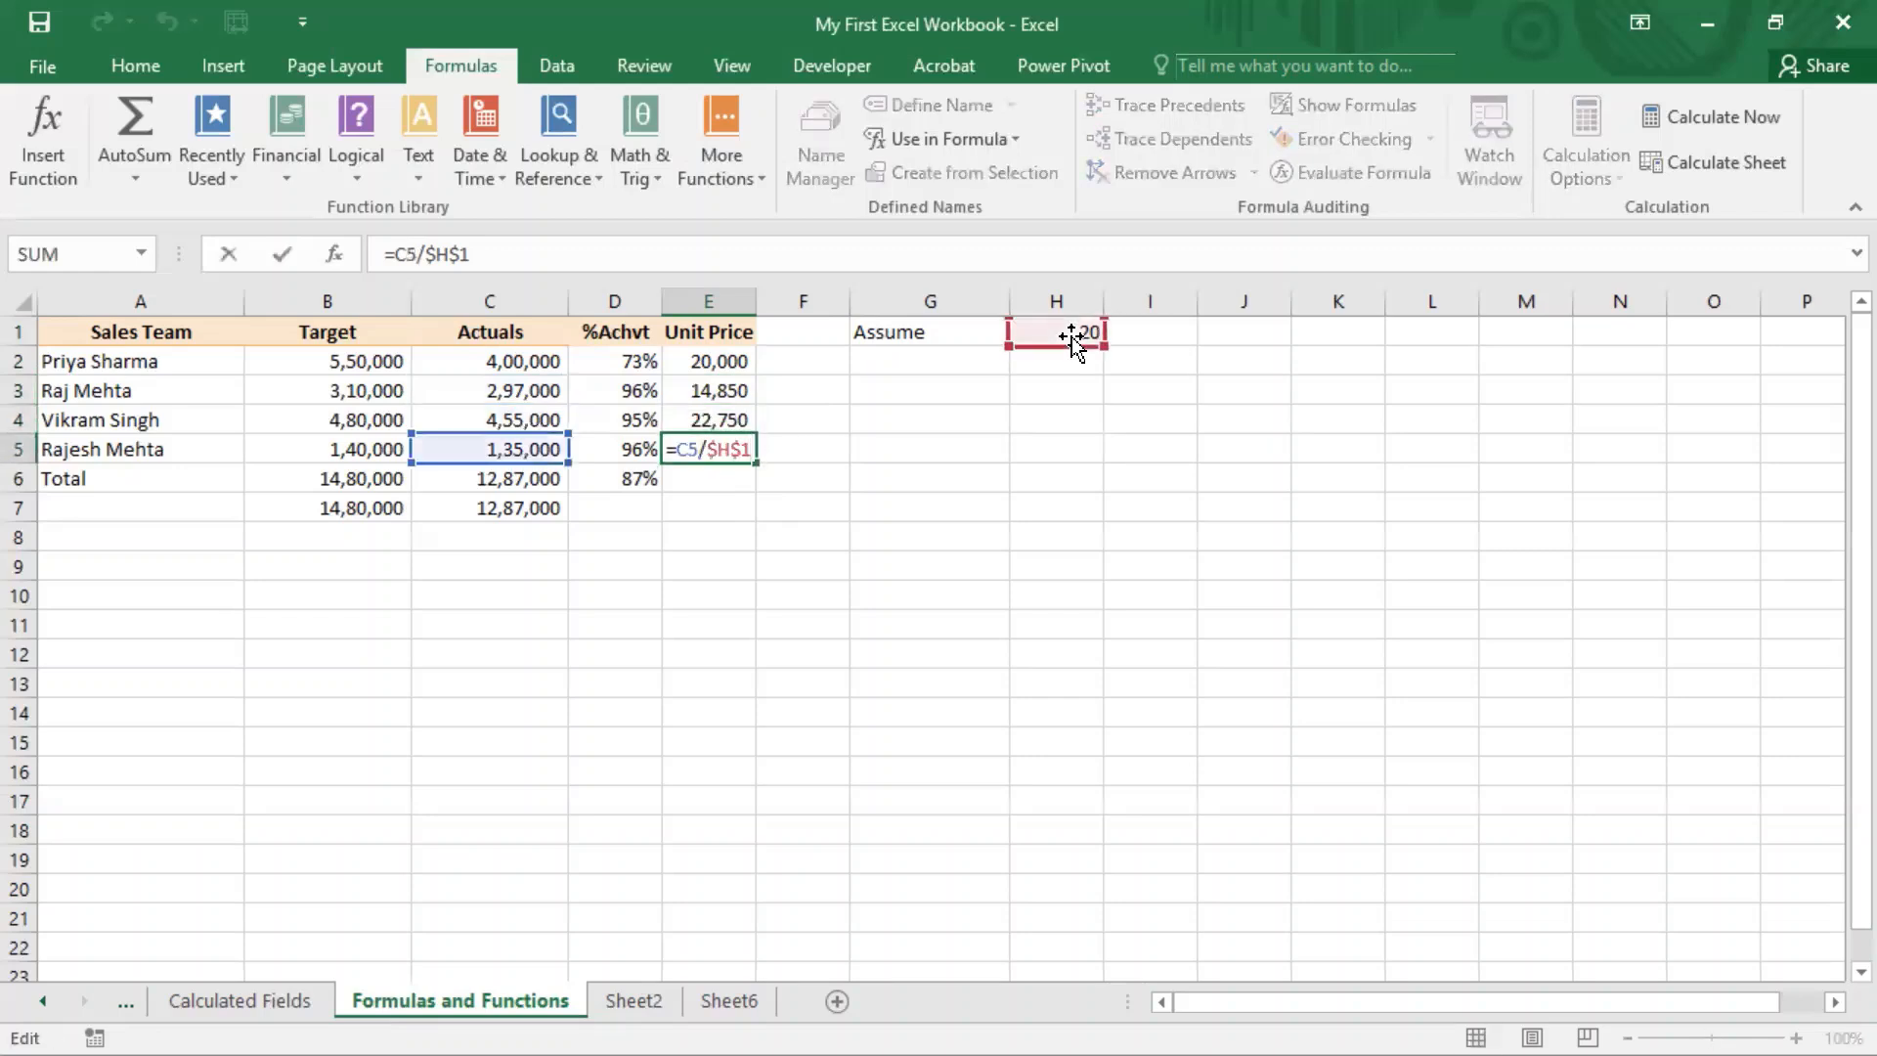
key("Left")
key("Left")
key("Left")
key("Left")
key("Left")
key("shift+Left")
key("shift+Left")
key("Escape")
Step: Go through the Unit Price formulas from E2 to E5 and compare their relative and absolute references
key("Up")
key("Up")
key("Up")
key("F2")
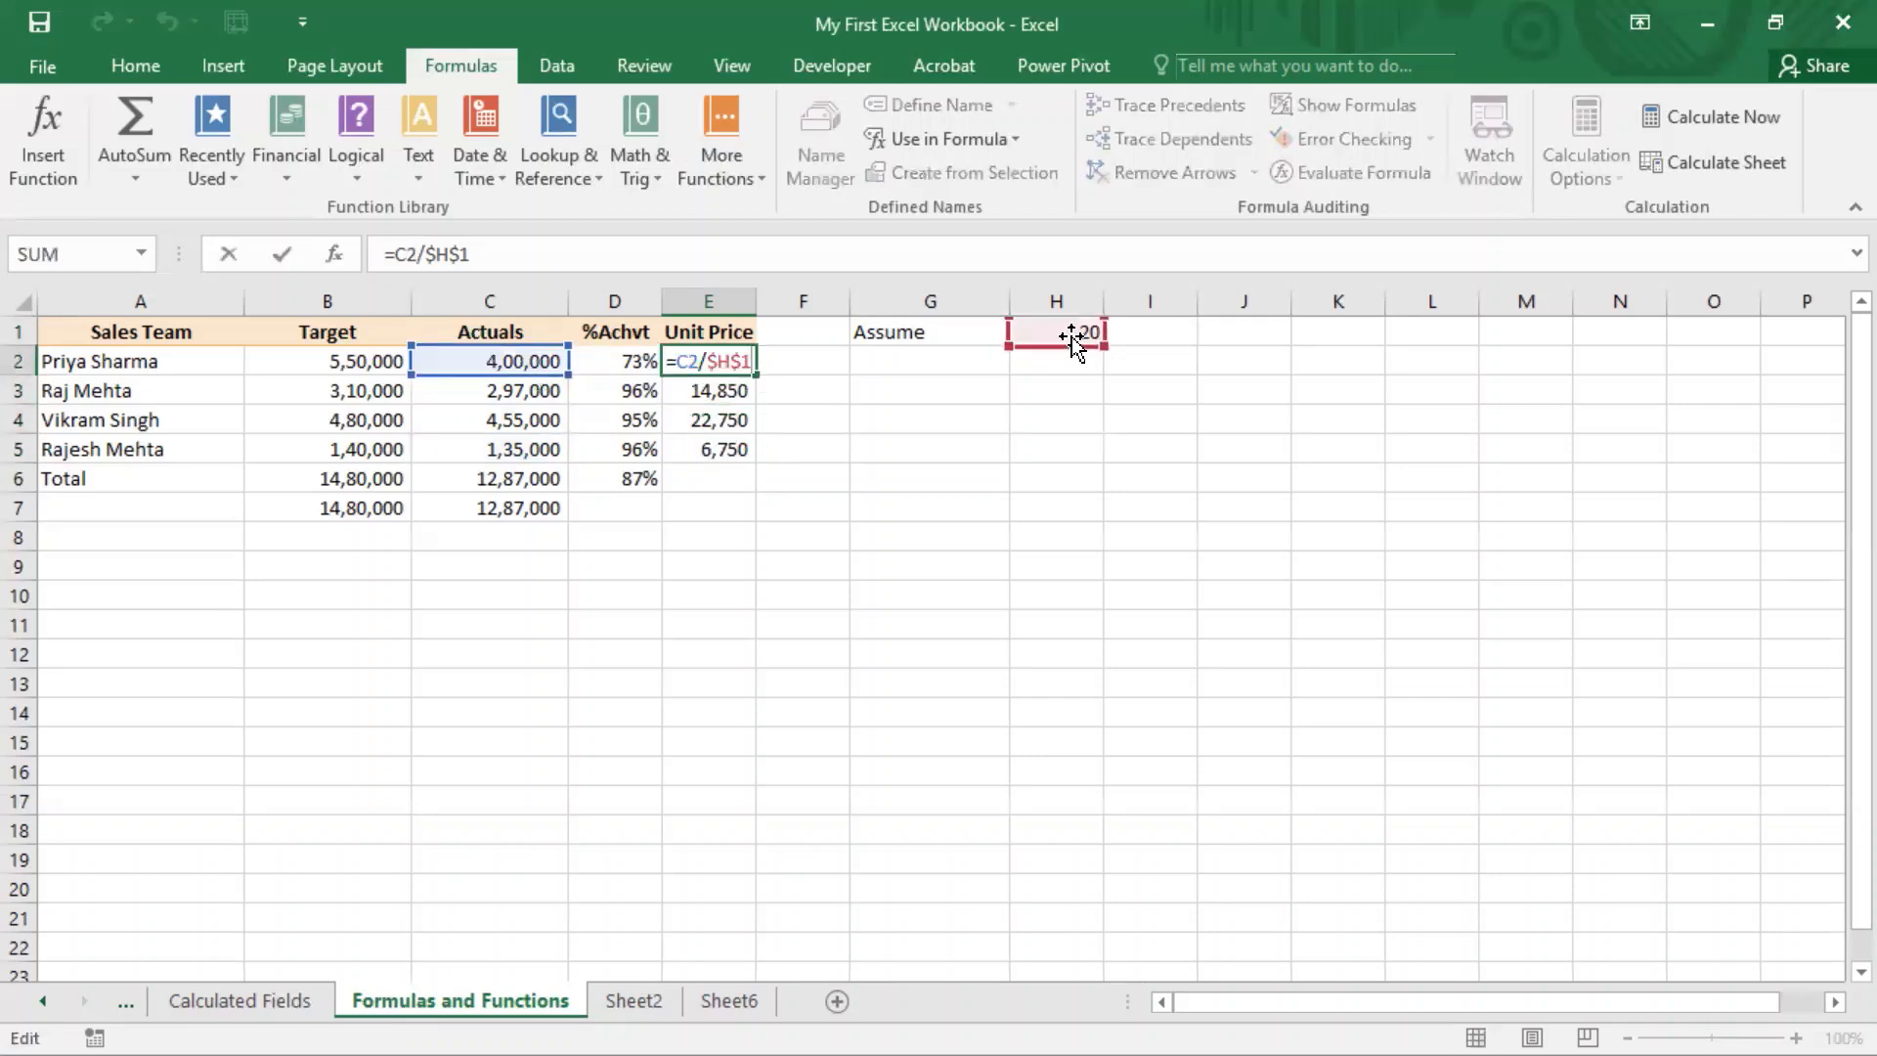
key("Return")
key("F2")
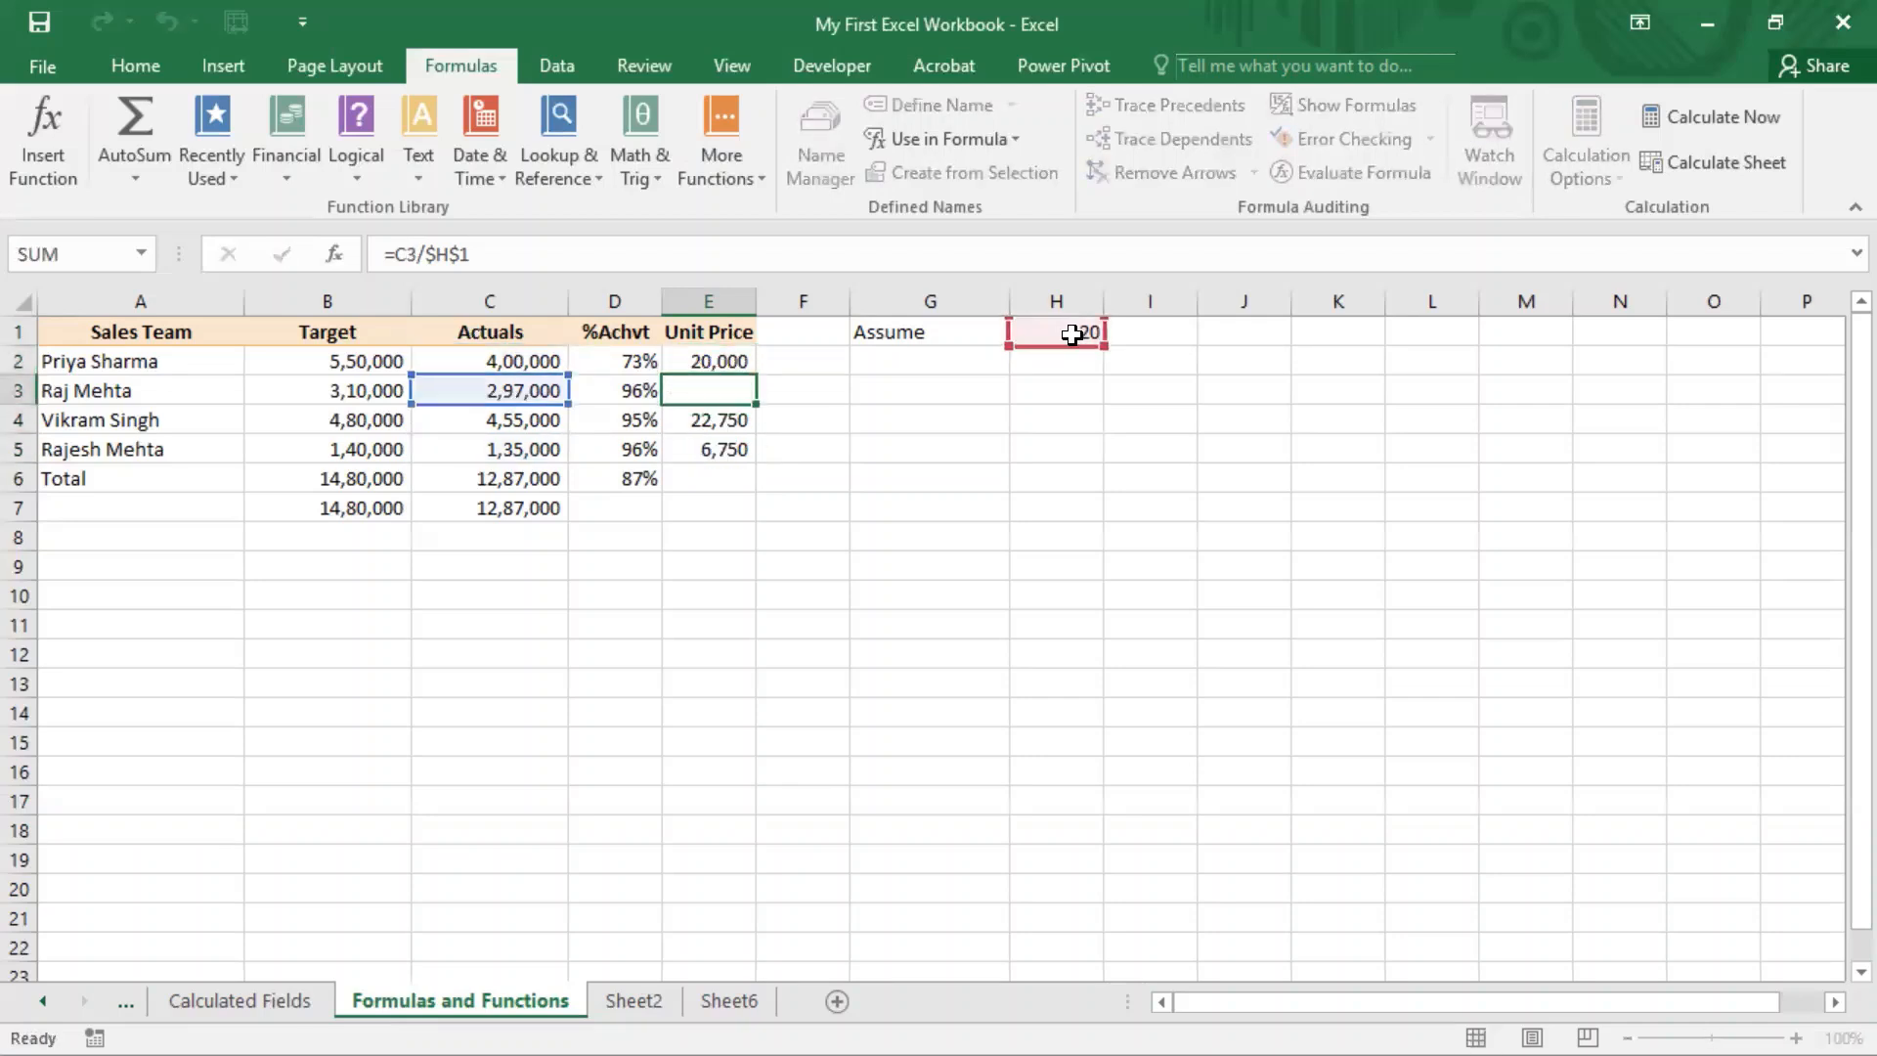
key("Return")
key("F2")
key("Return")
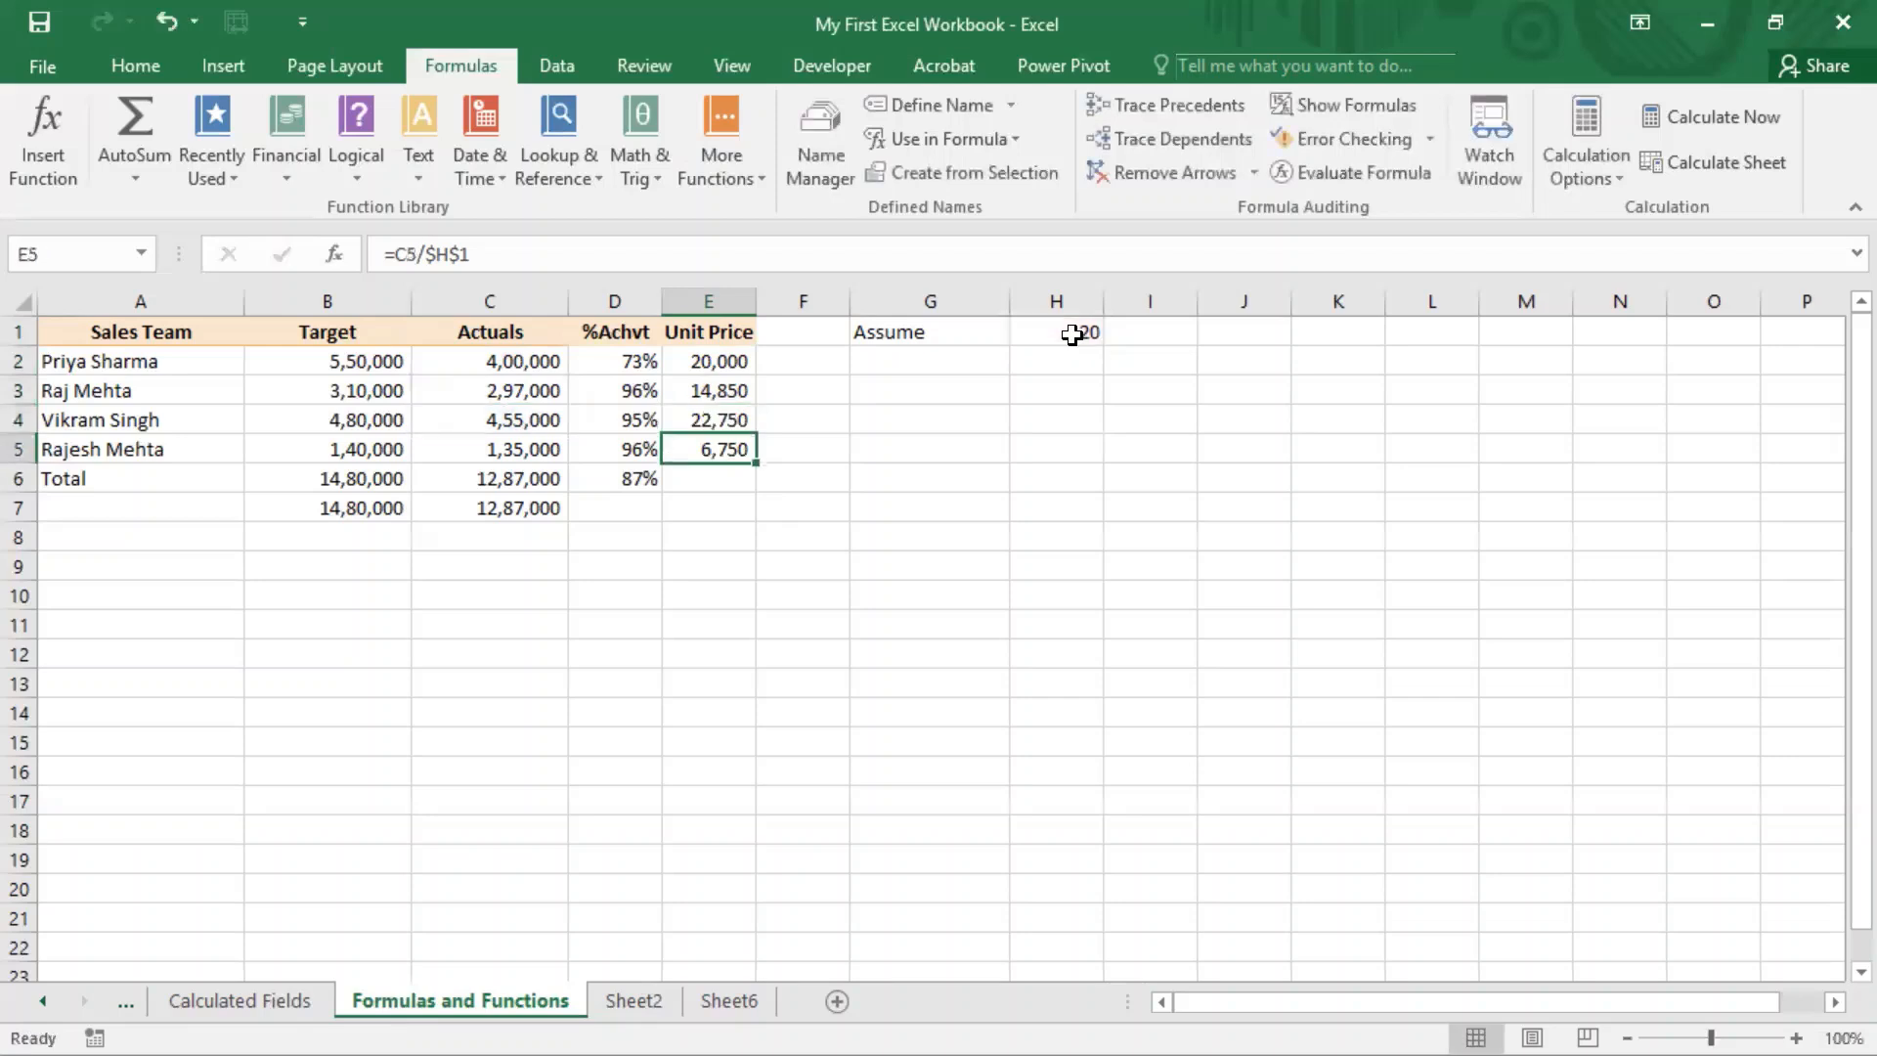
key("F2")
key("Escape")
Step: Inspect the cell references in the Unit Price formula of E2 without changing it
key("alt+Tab")
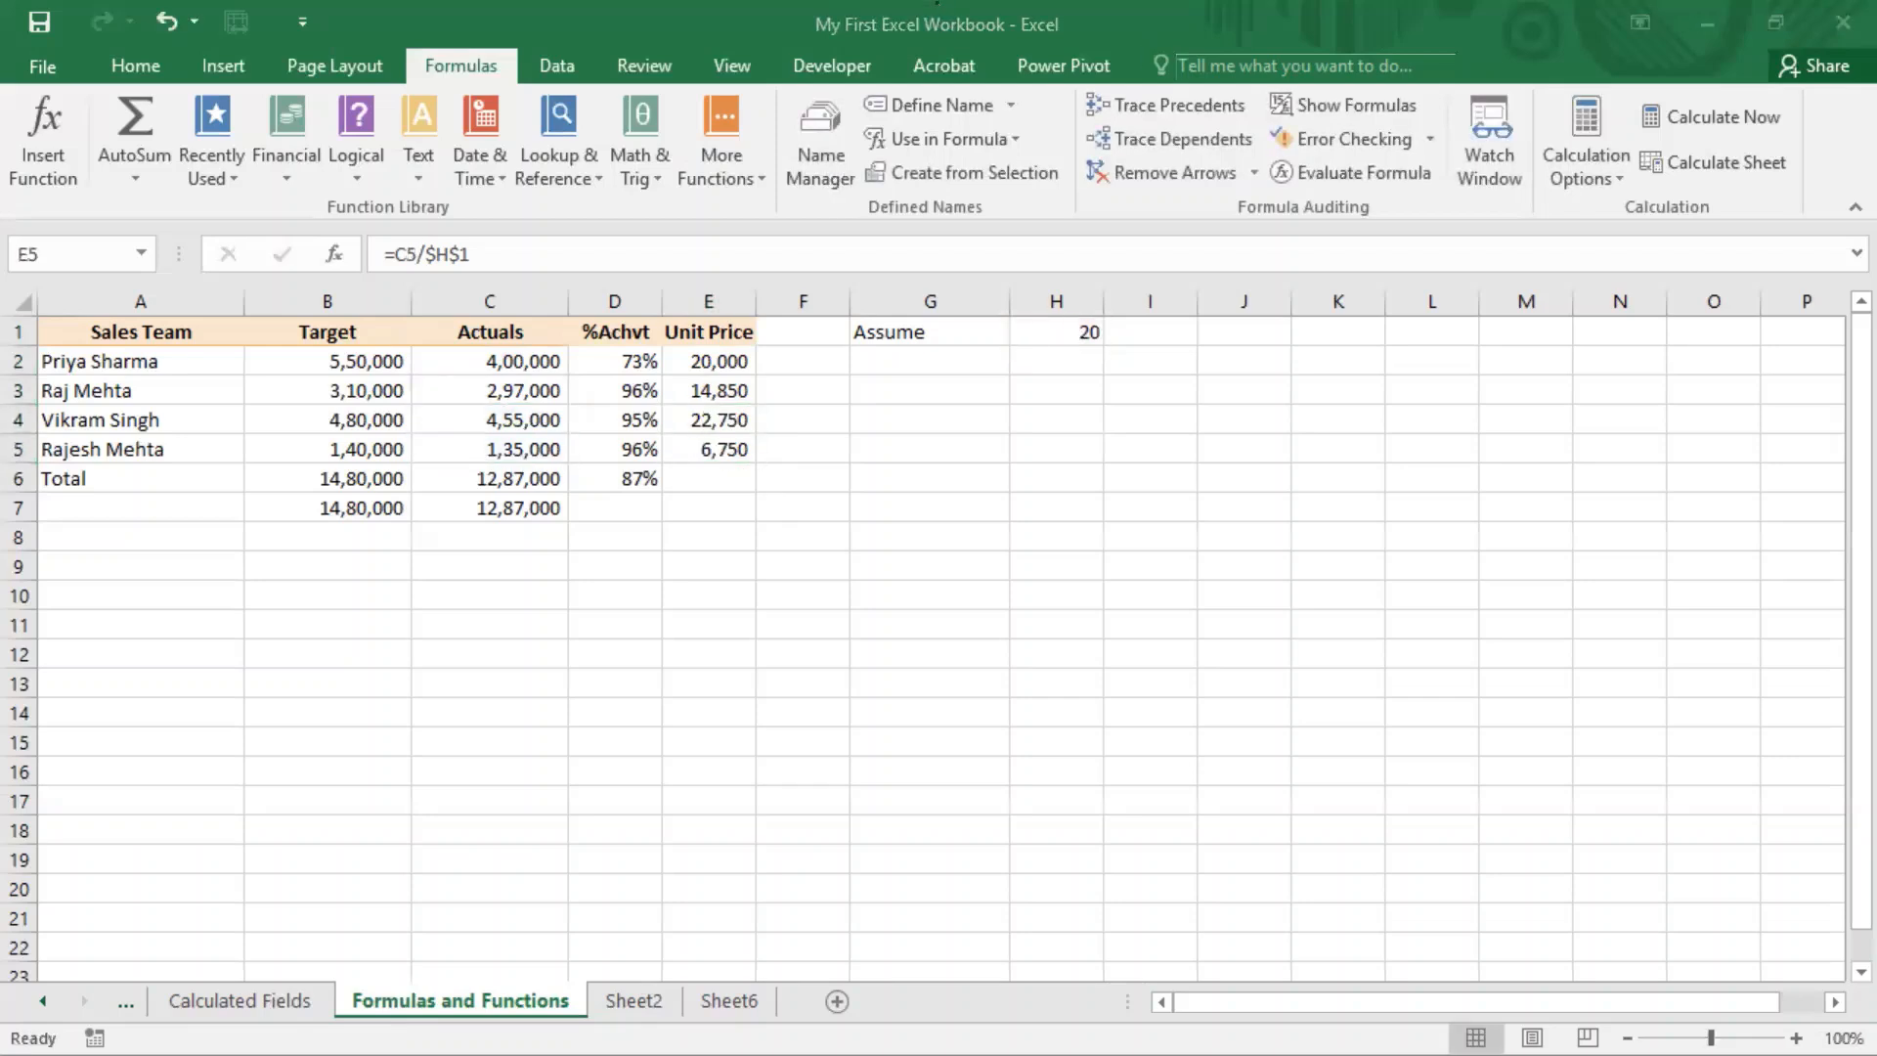
key("alt+Tab")
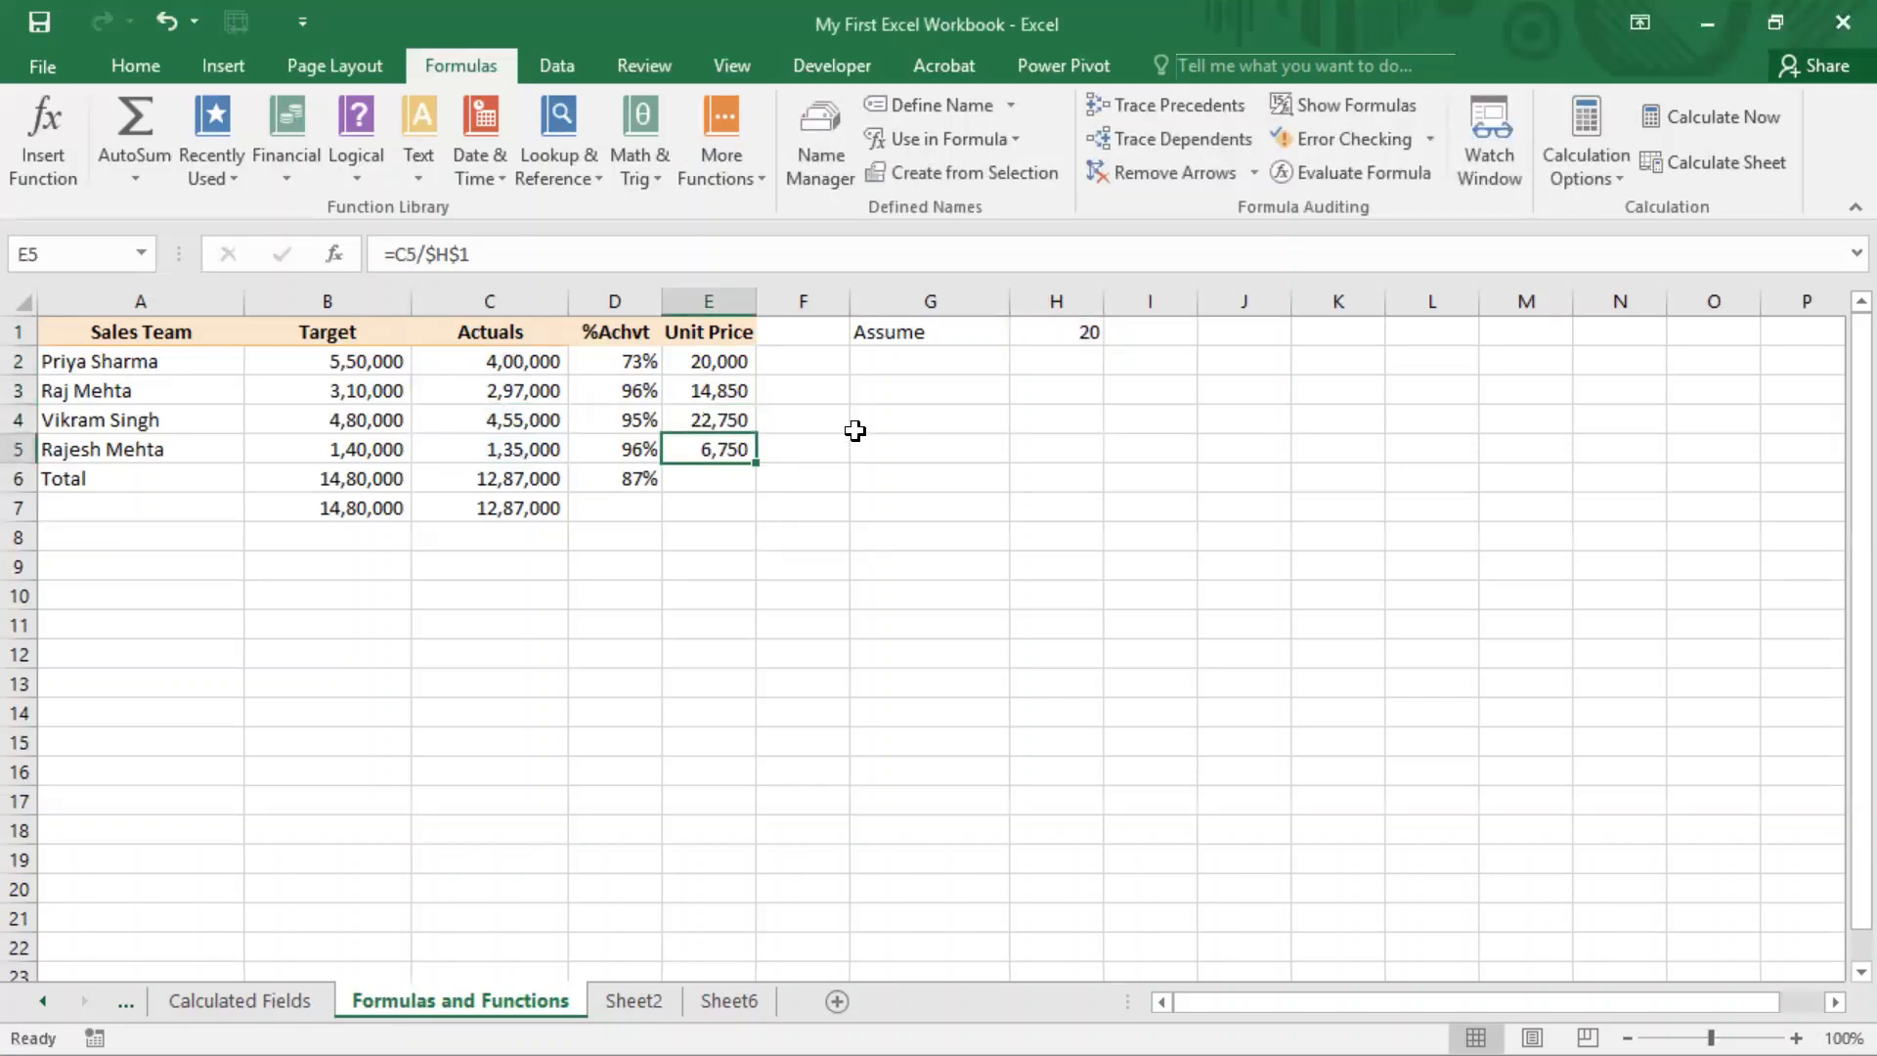
double_click(744, 364)
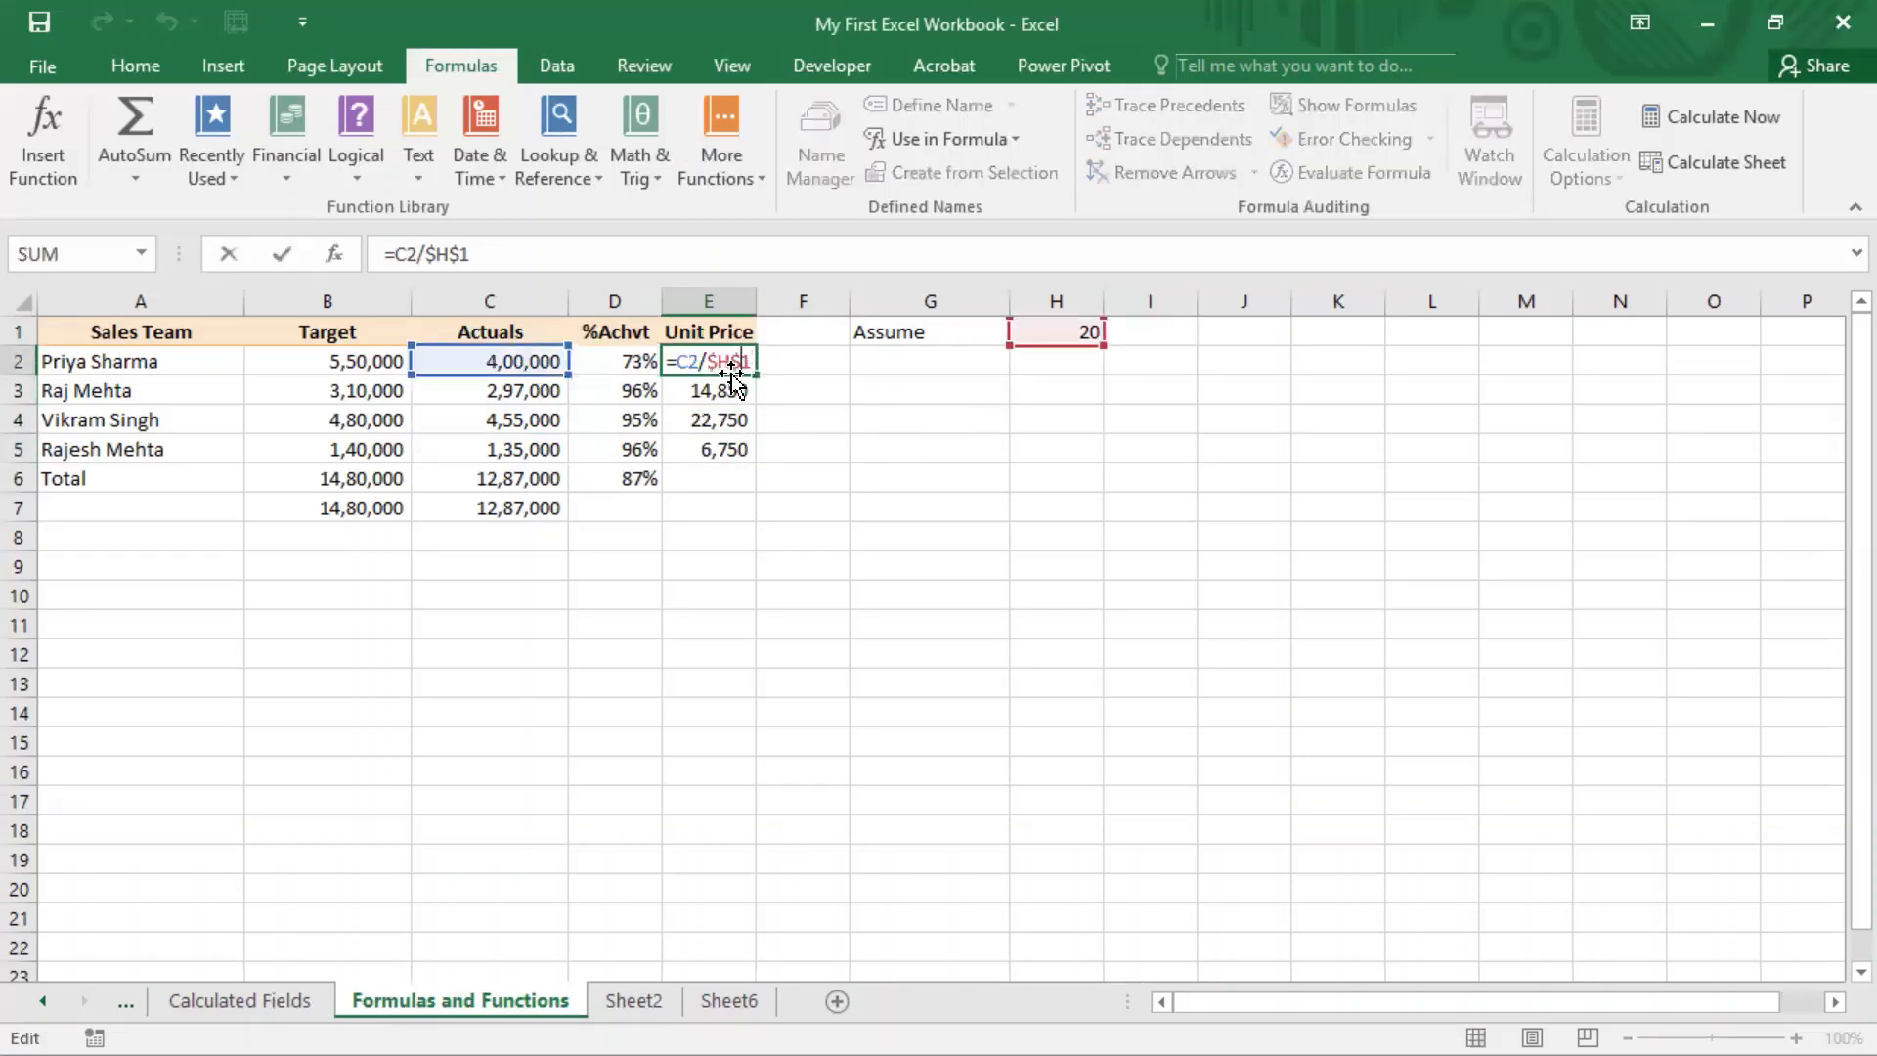
left_click_drag(700, 362, 640, 364)
key("Escape")
Step: Enter the formula =A3 in cell G3
left_click(938, 389)
type("=")
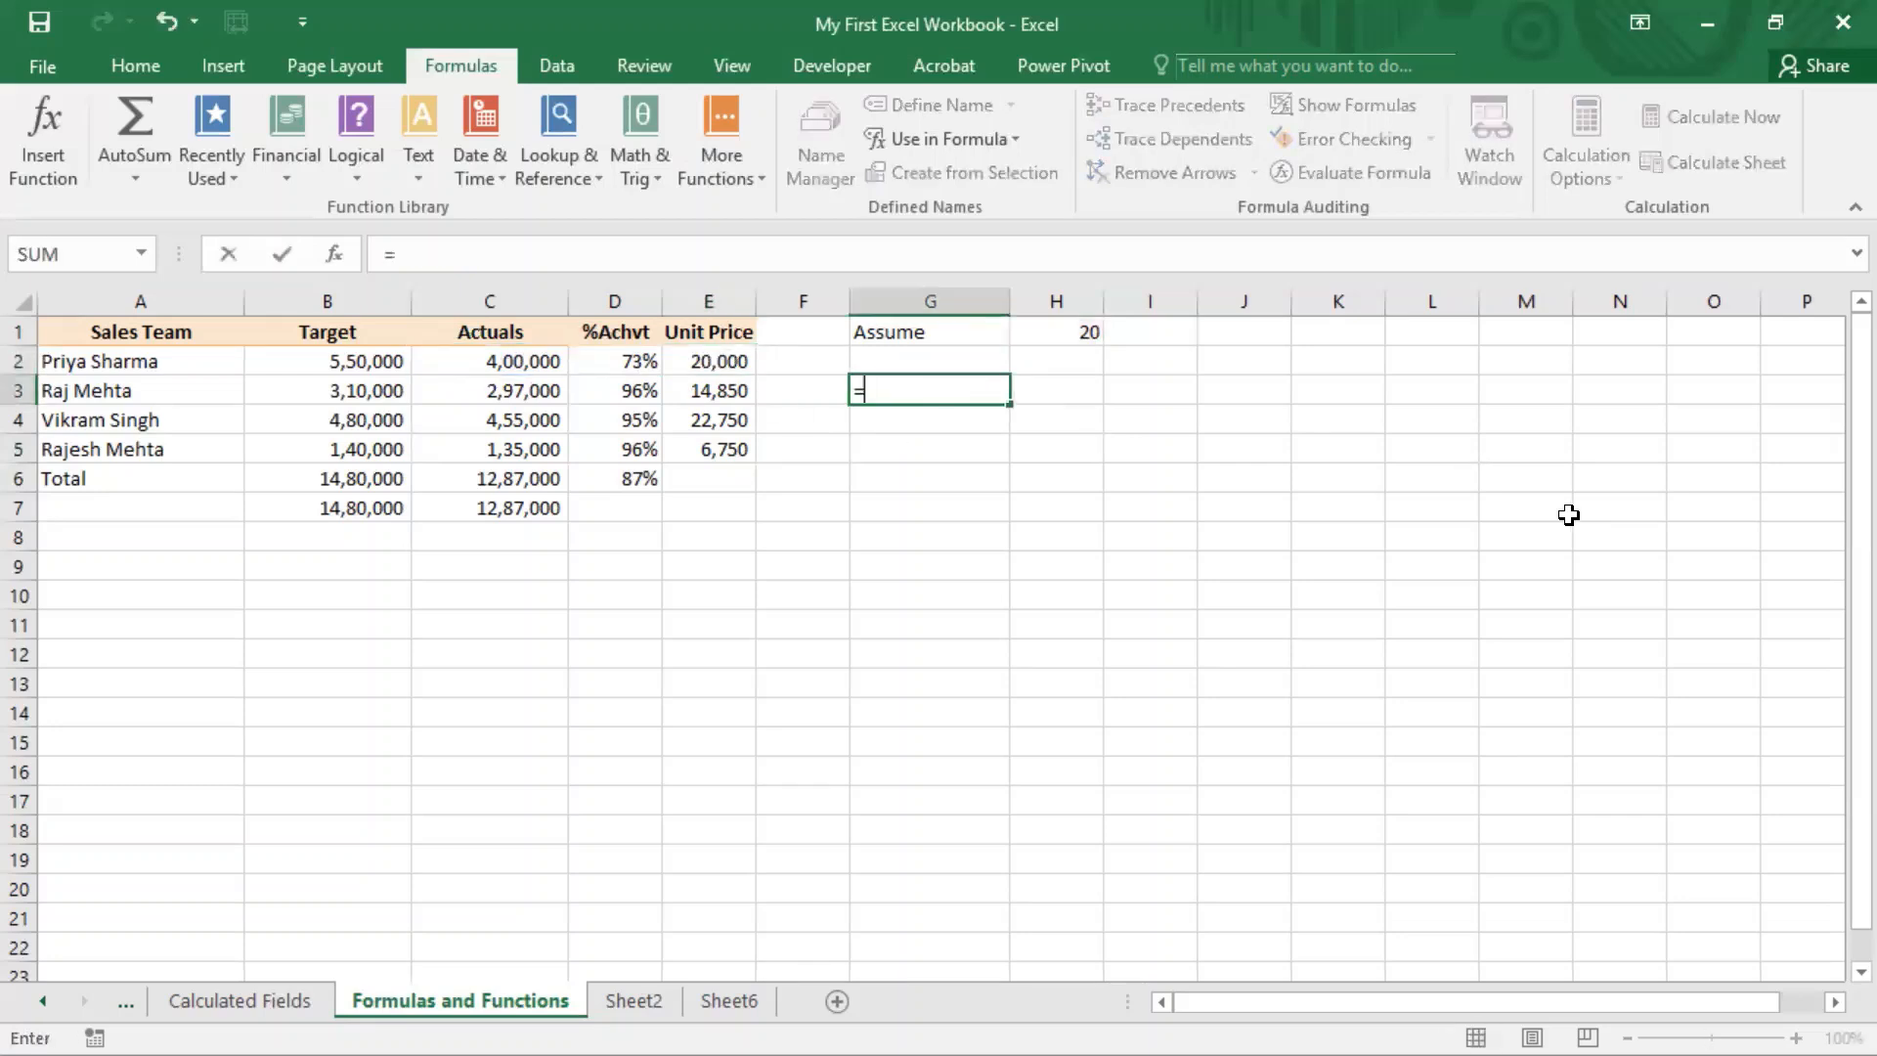
key("Left")
key("Left")
key("Left")
key("Left")
key("Left")
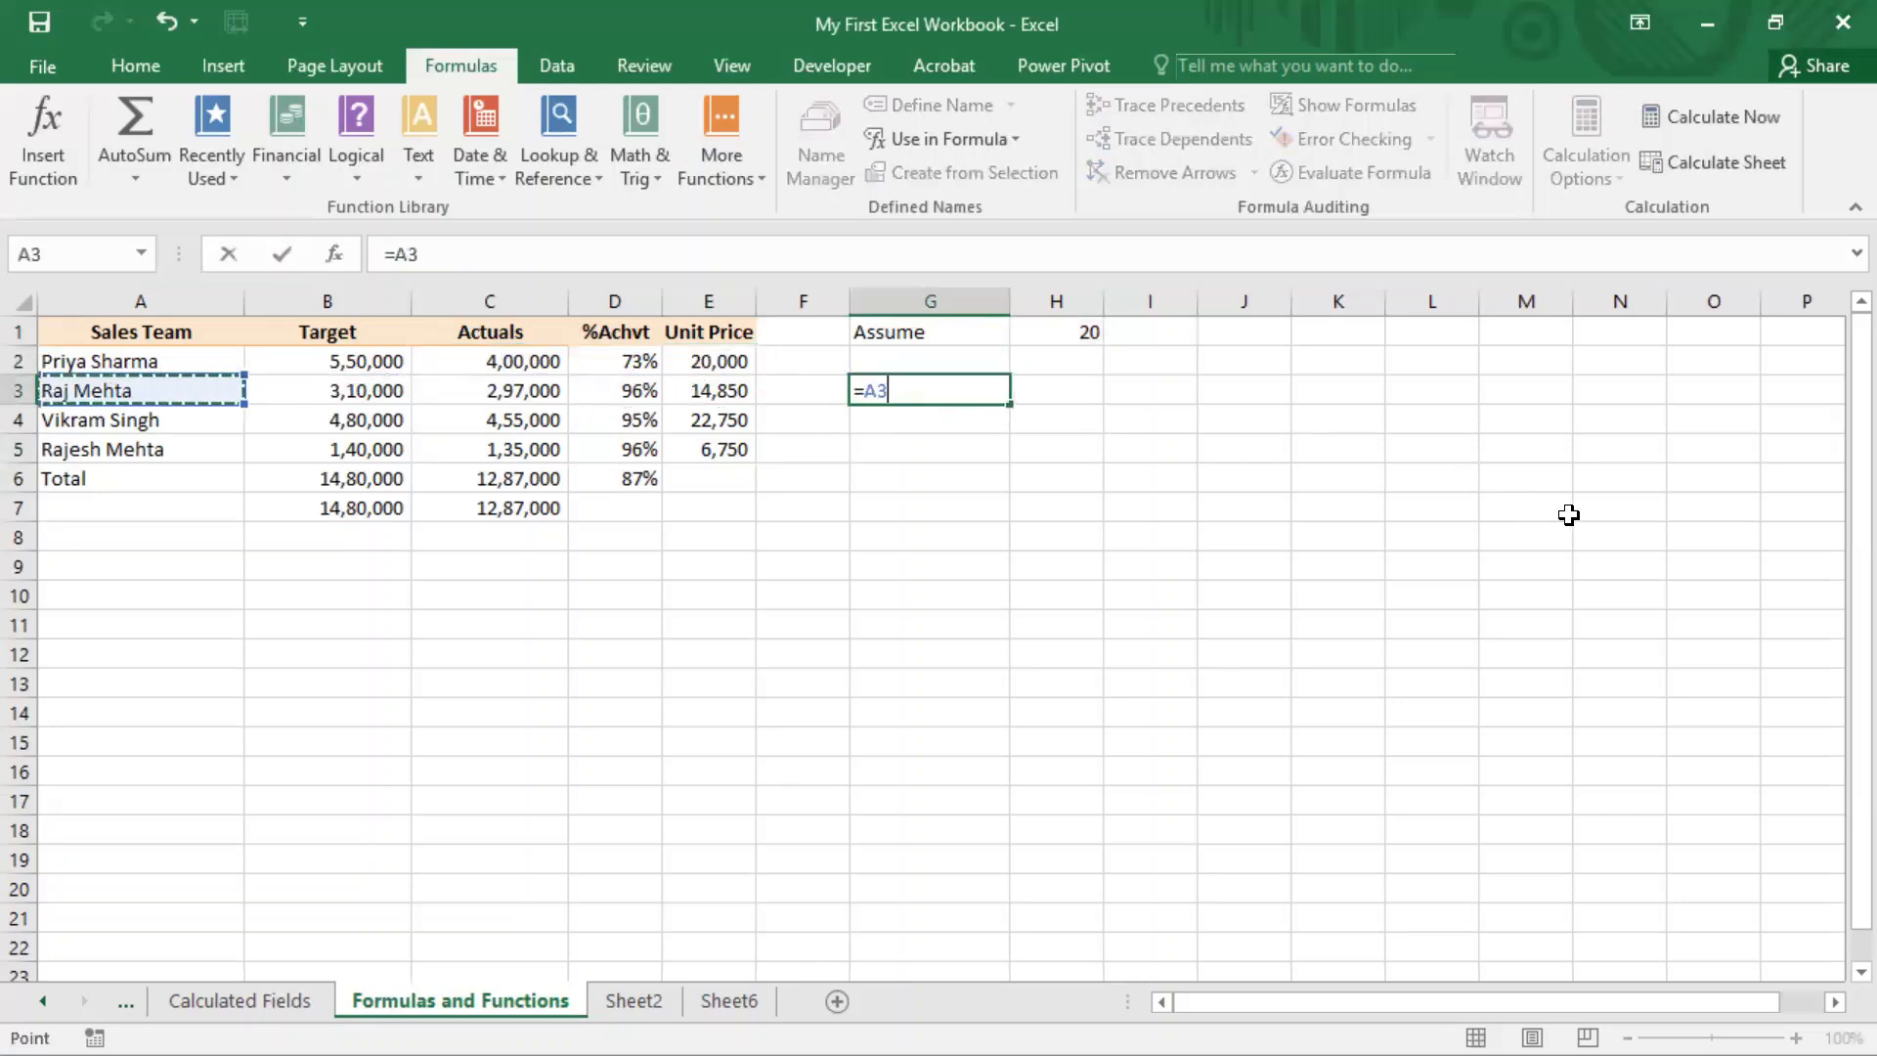
key("Return")
Step: Open the formula in G3 for editing and select its A3 reference
key("Up")
key("F2")
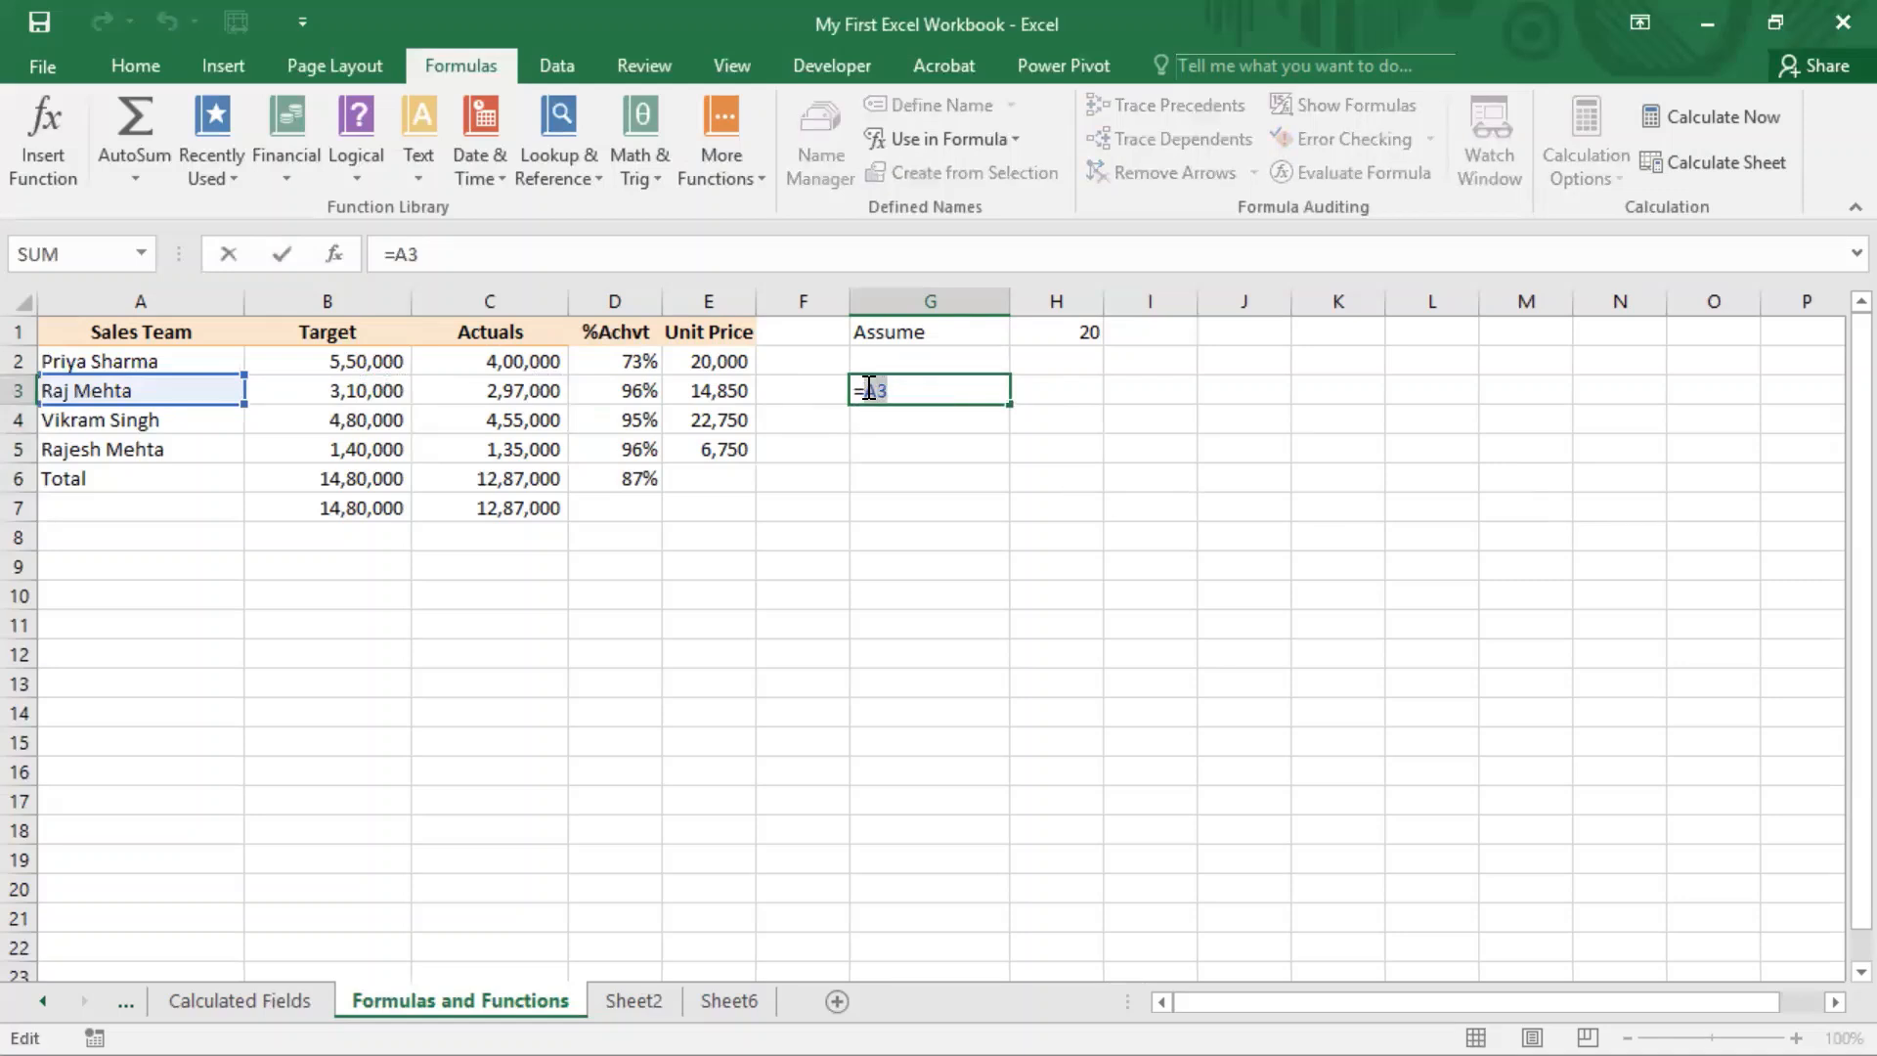
left_click_drag(864, 391, 934, 395)
Step: Open the Windows On-Screen Keyboard and move it below the sales table
key("super")
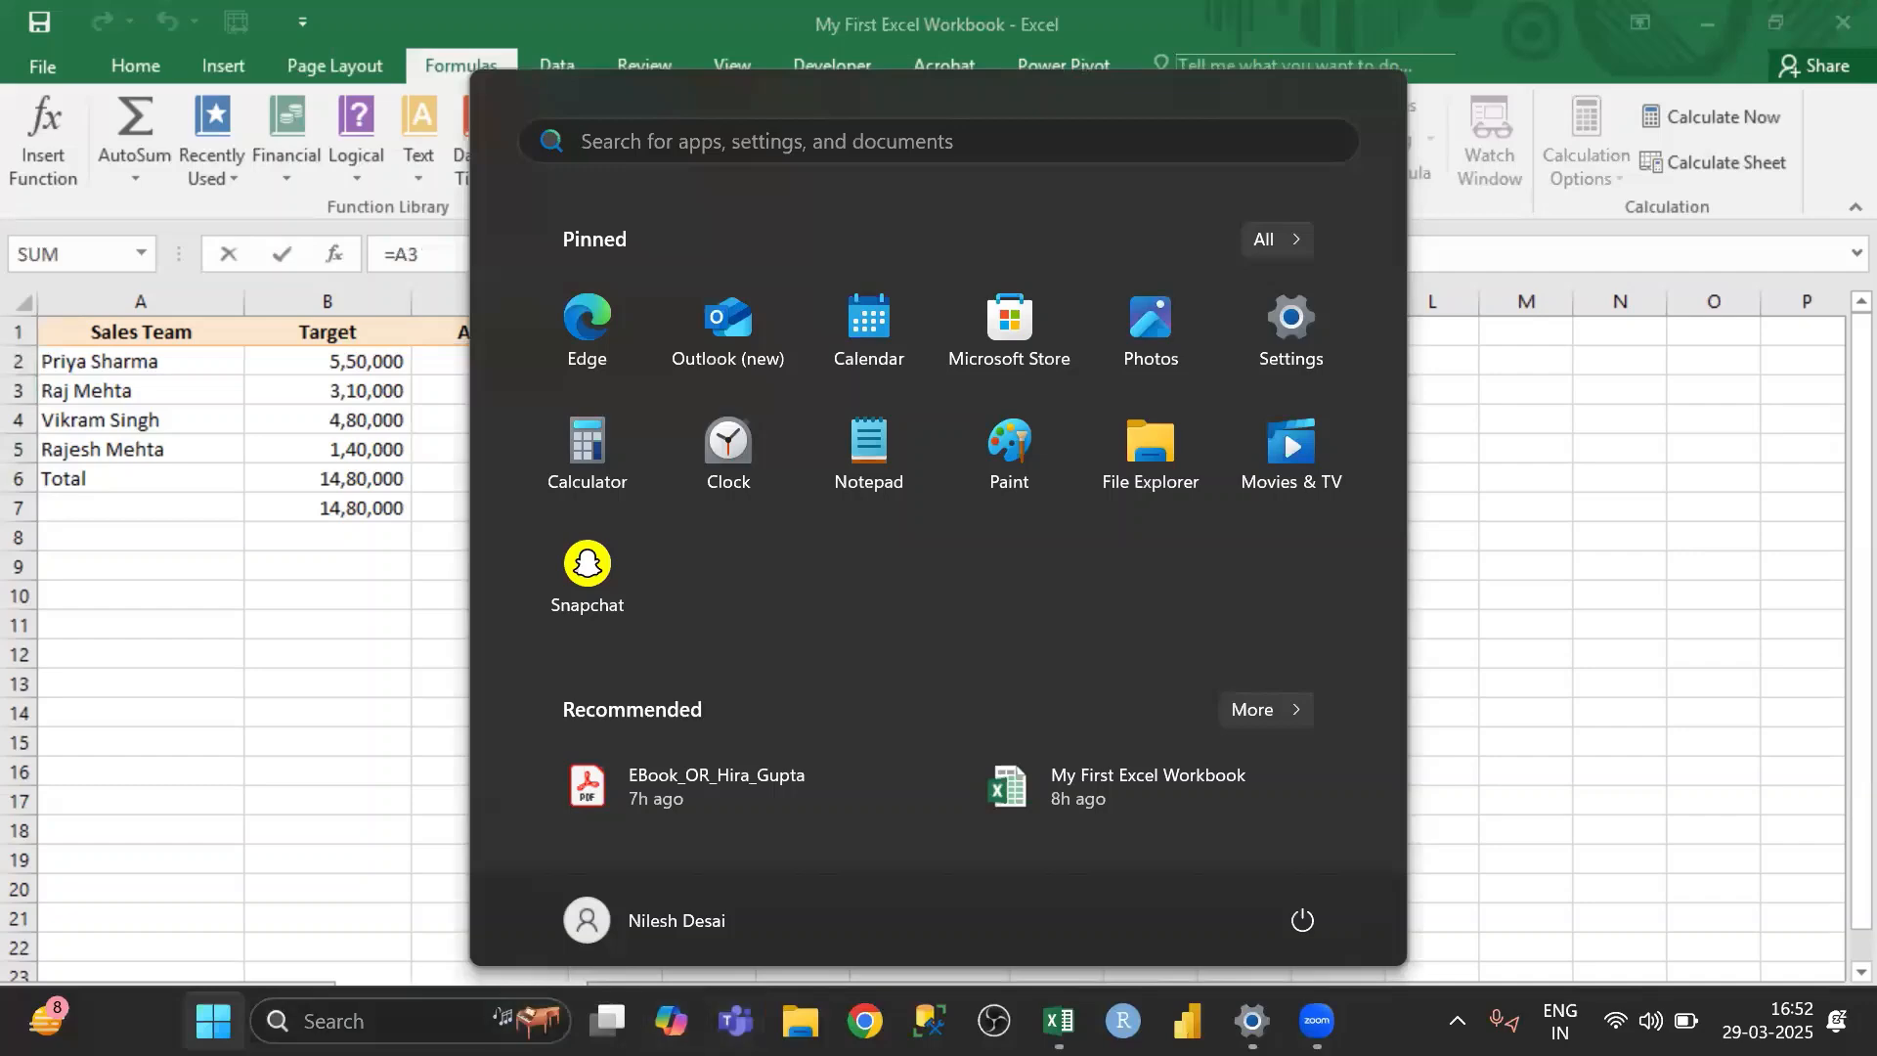
type("form")
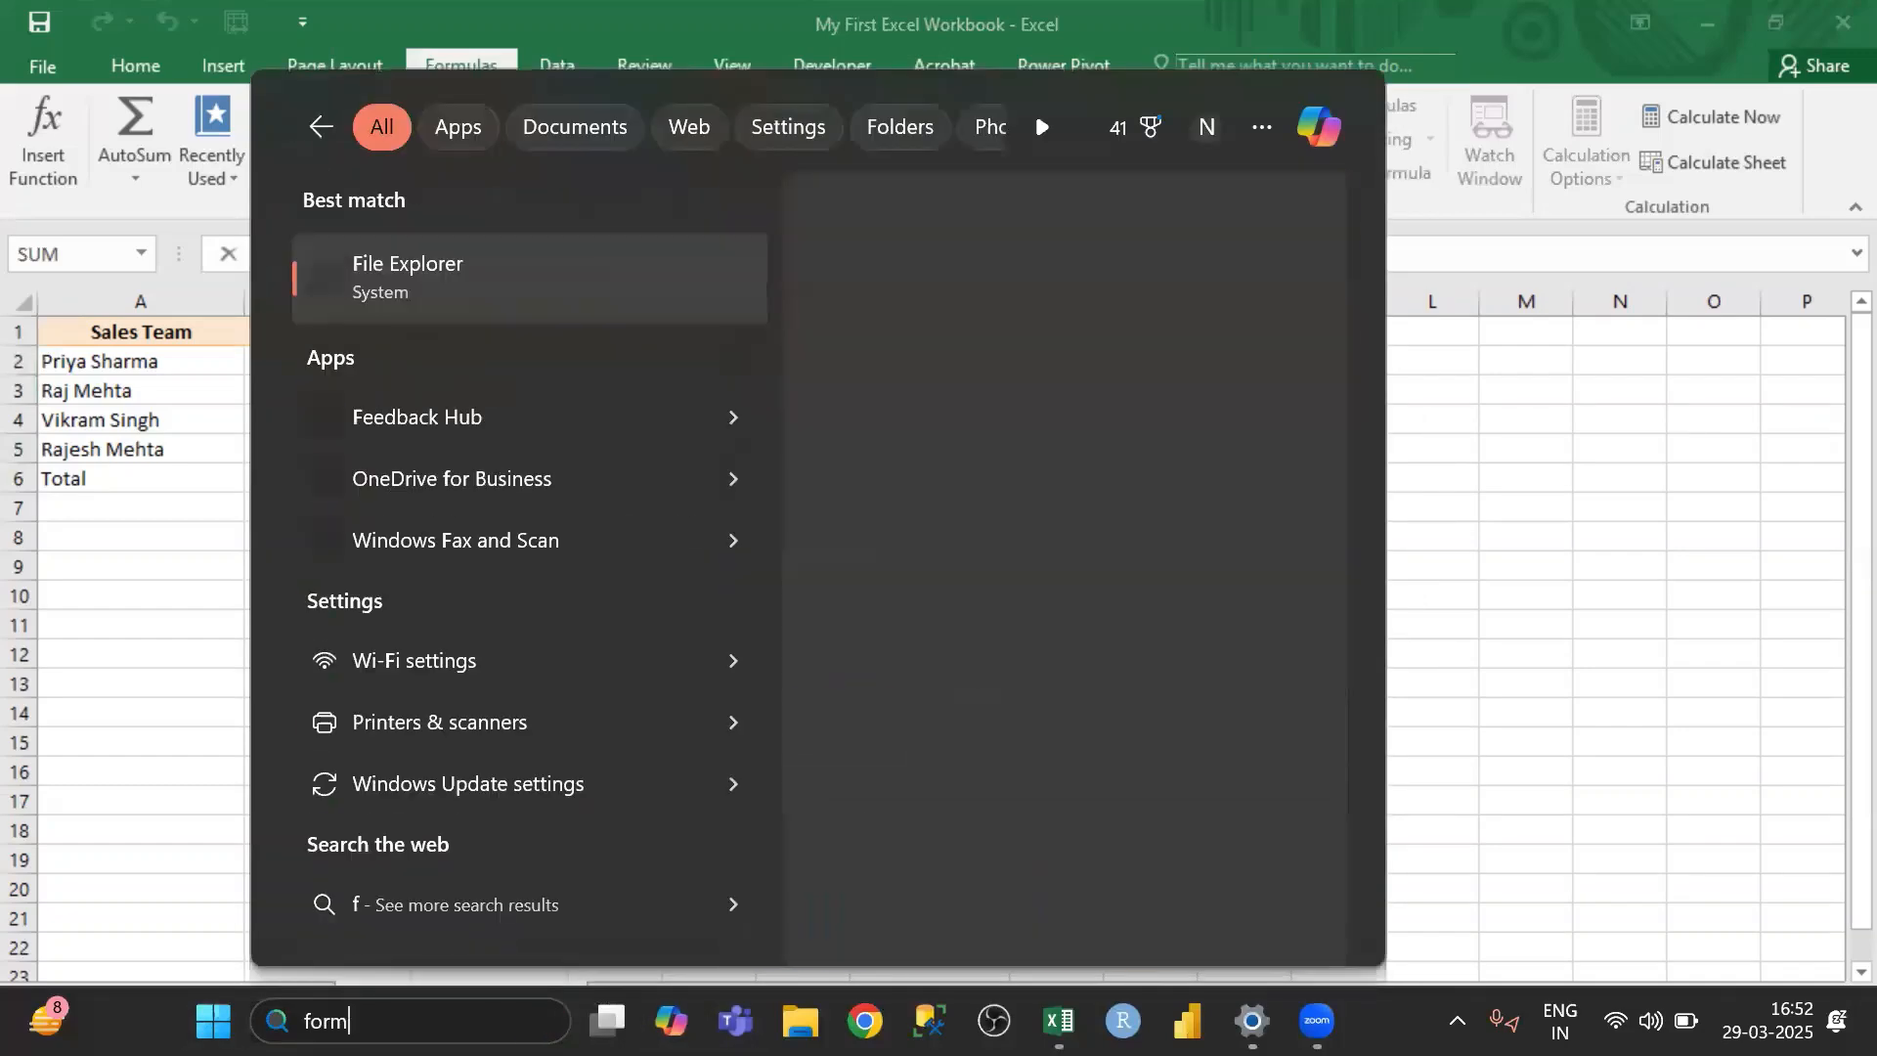
key("BackSpace")
key("BackSpace")
key("BackSpace")
key("BackSpace")
type("on-Screen Keyboard")
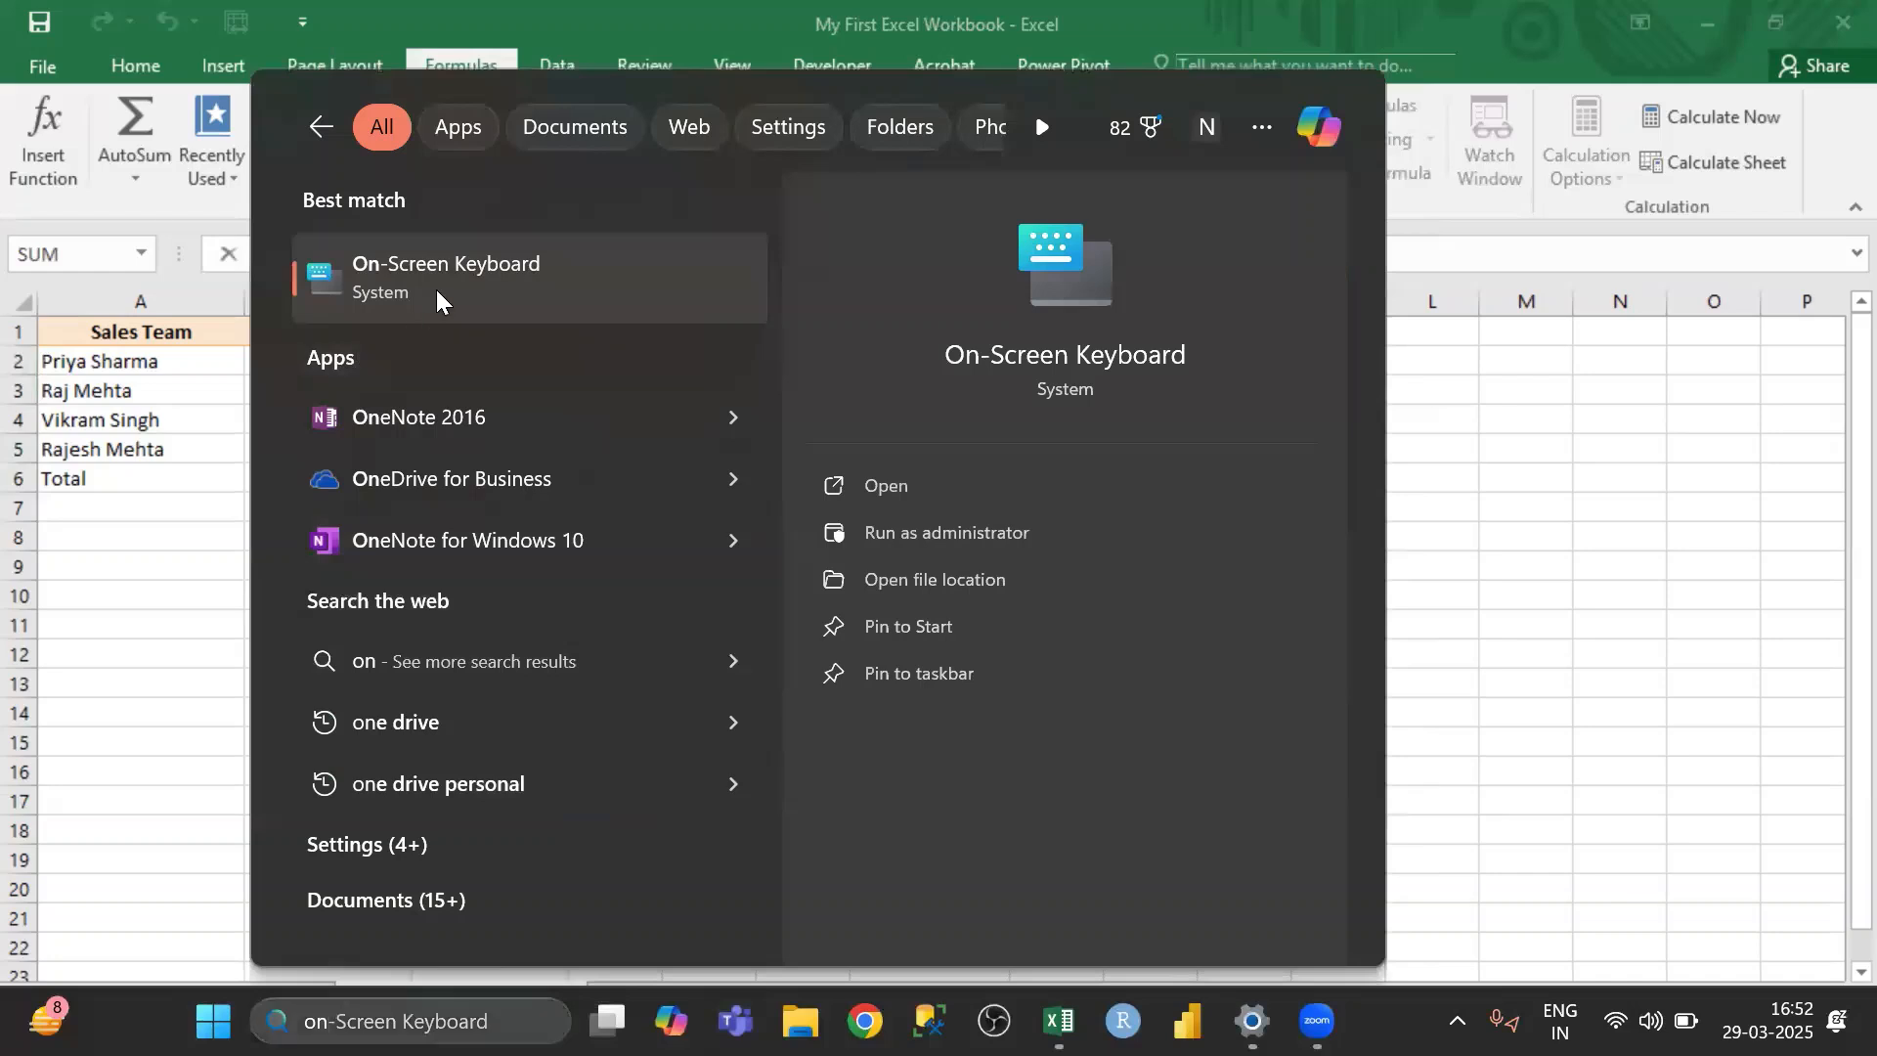
left_click(436, 289)
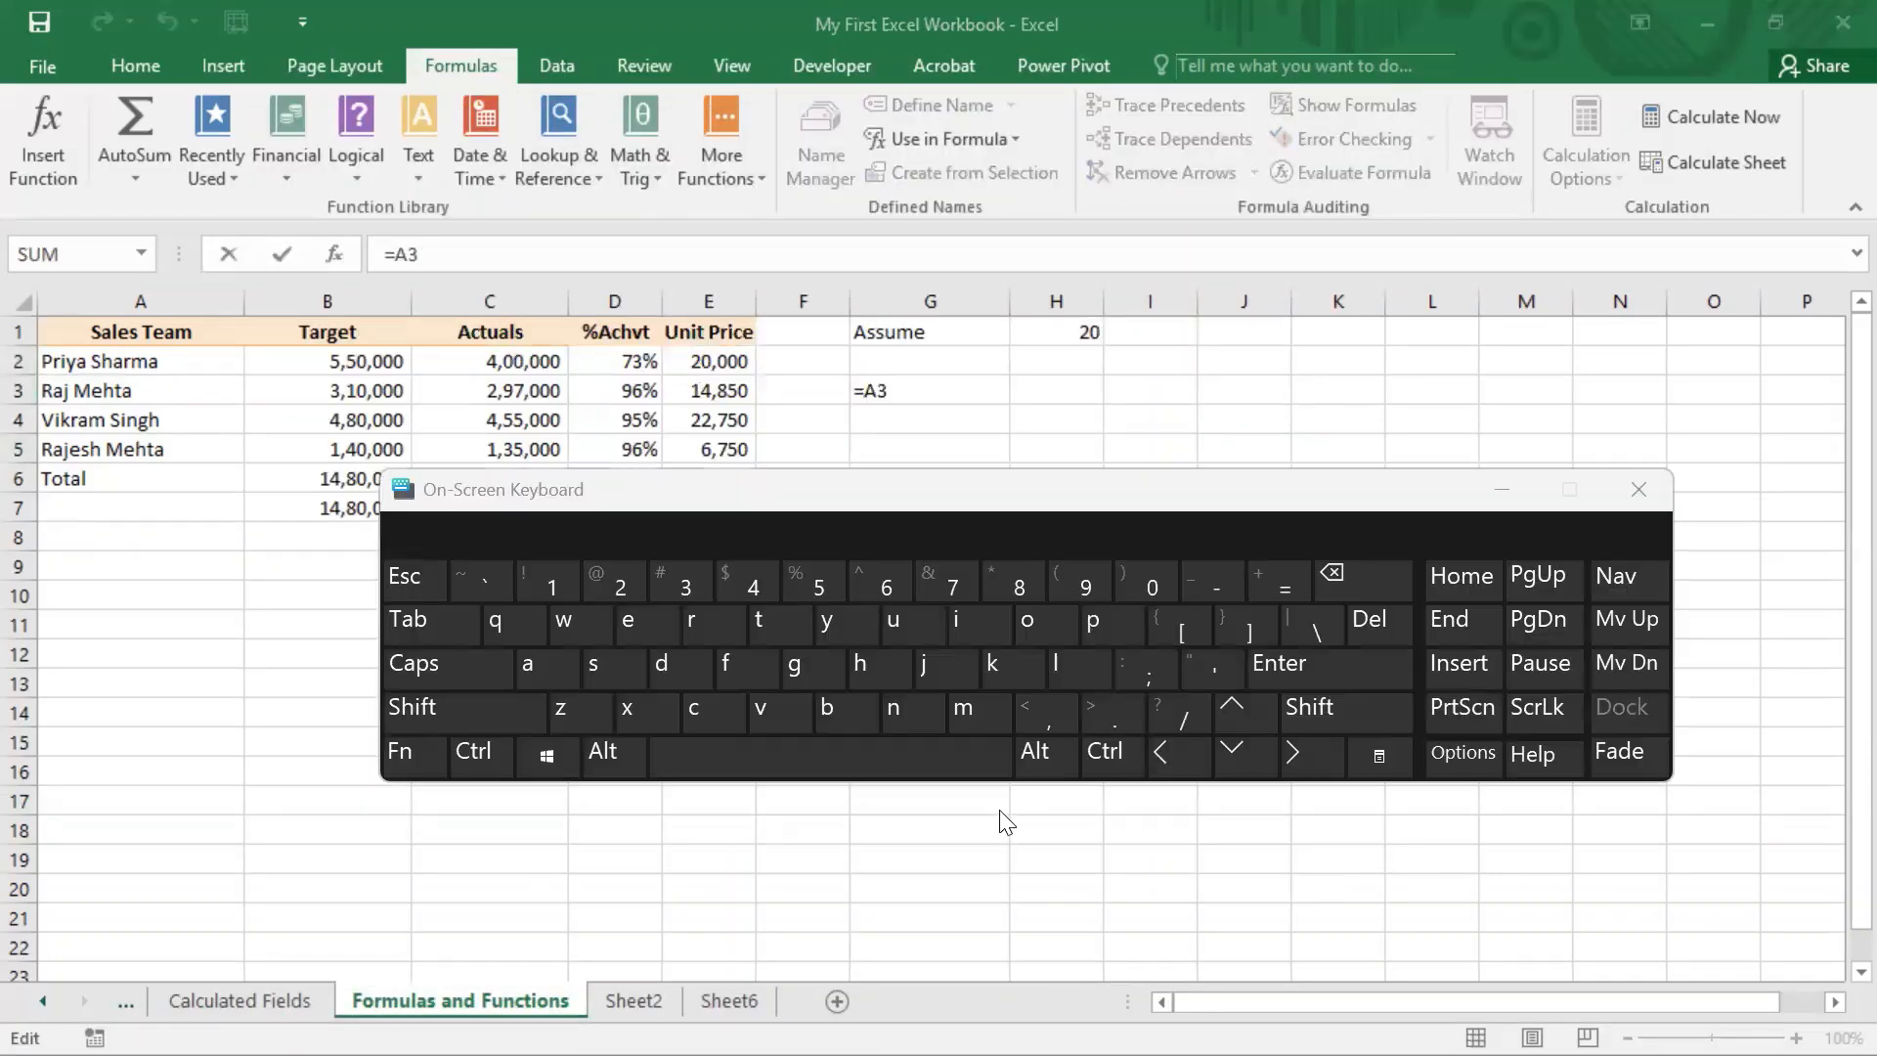
left_click_drag(986, 493, 942, 662)
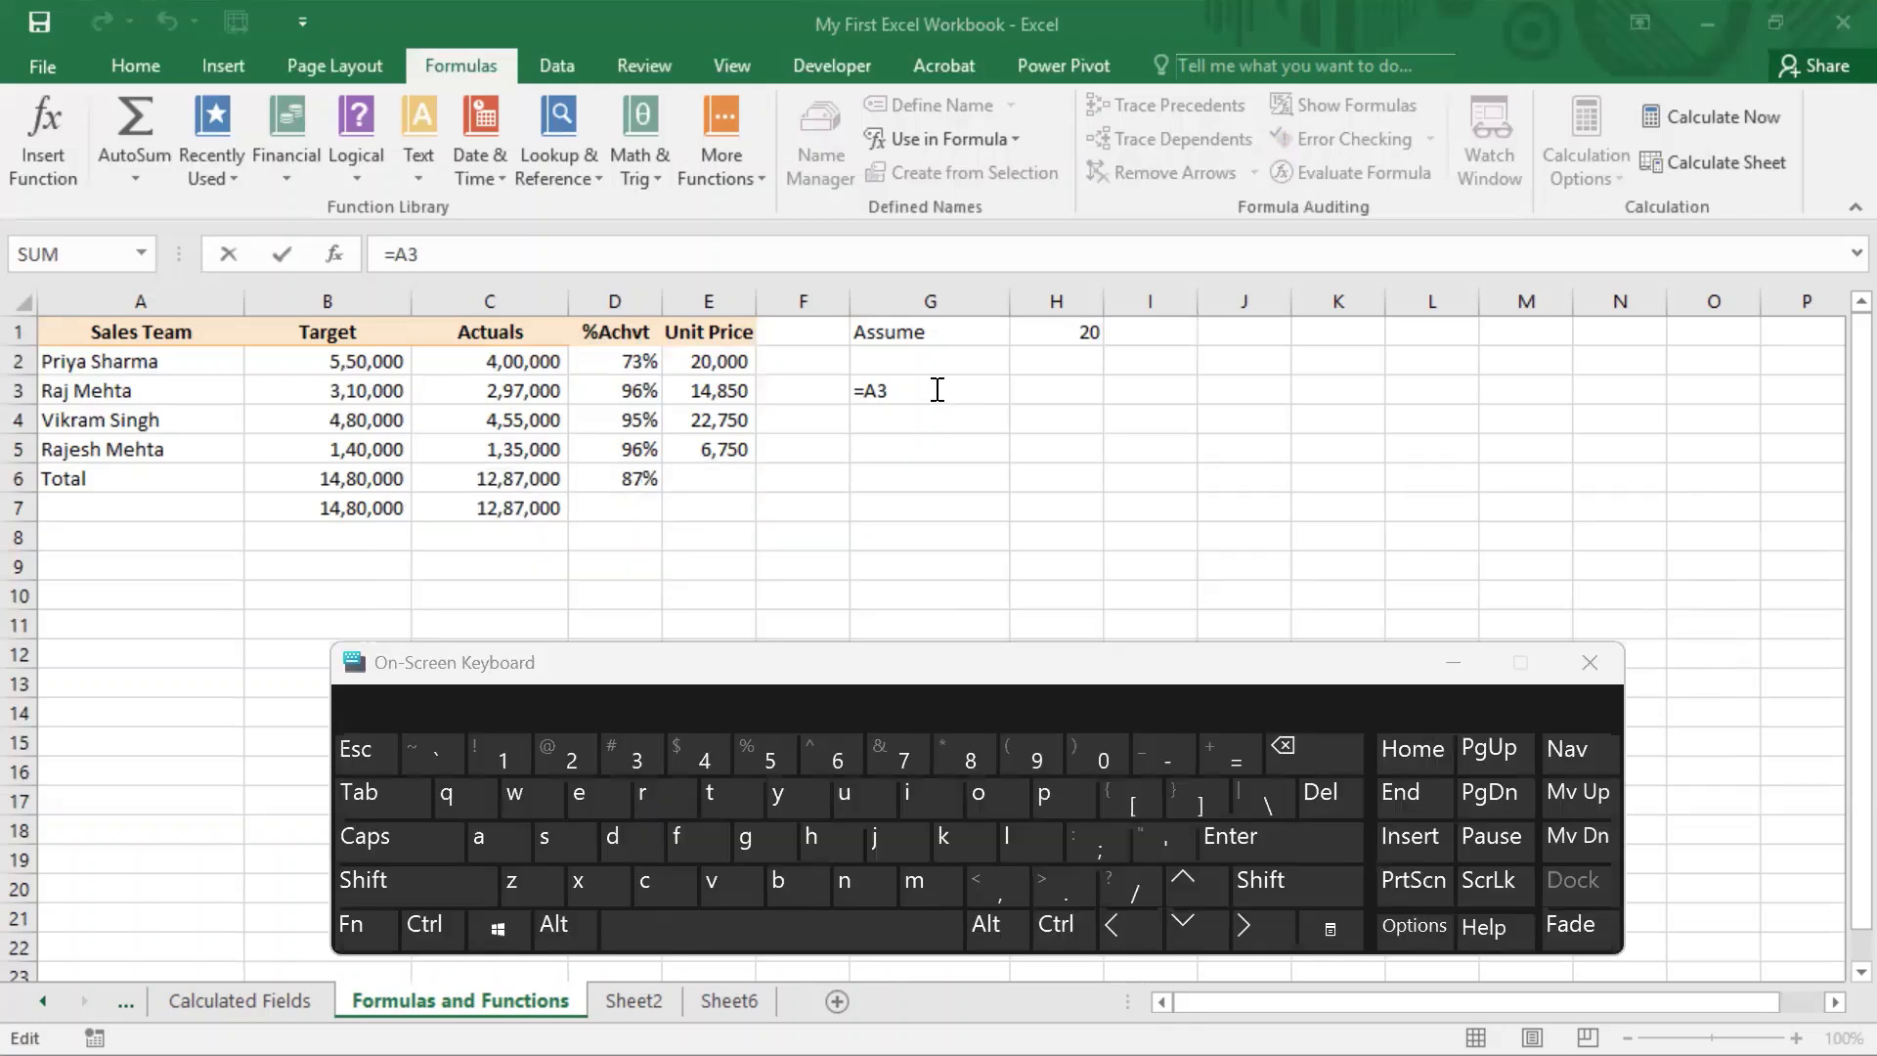
Step: Cycle the A3 reference in G3's formula through $A$3, A$3 and $A3, and back to A3
left_click(937, 389)
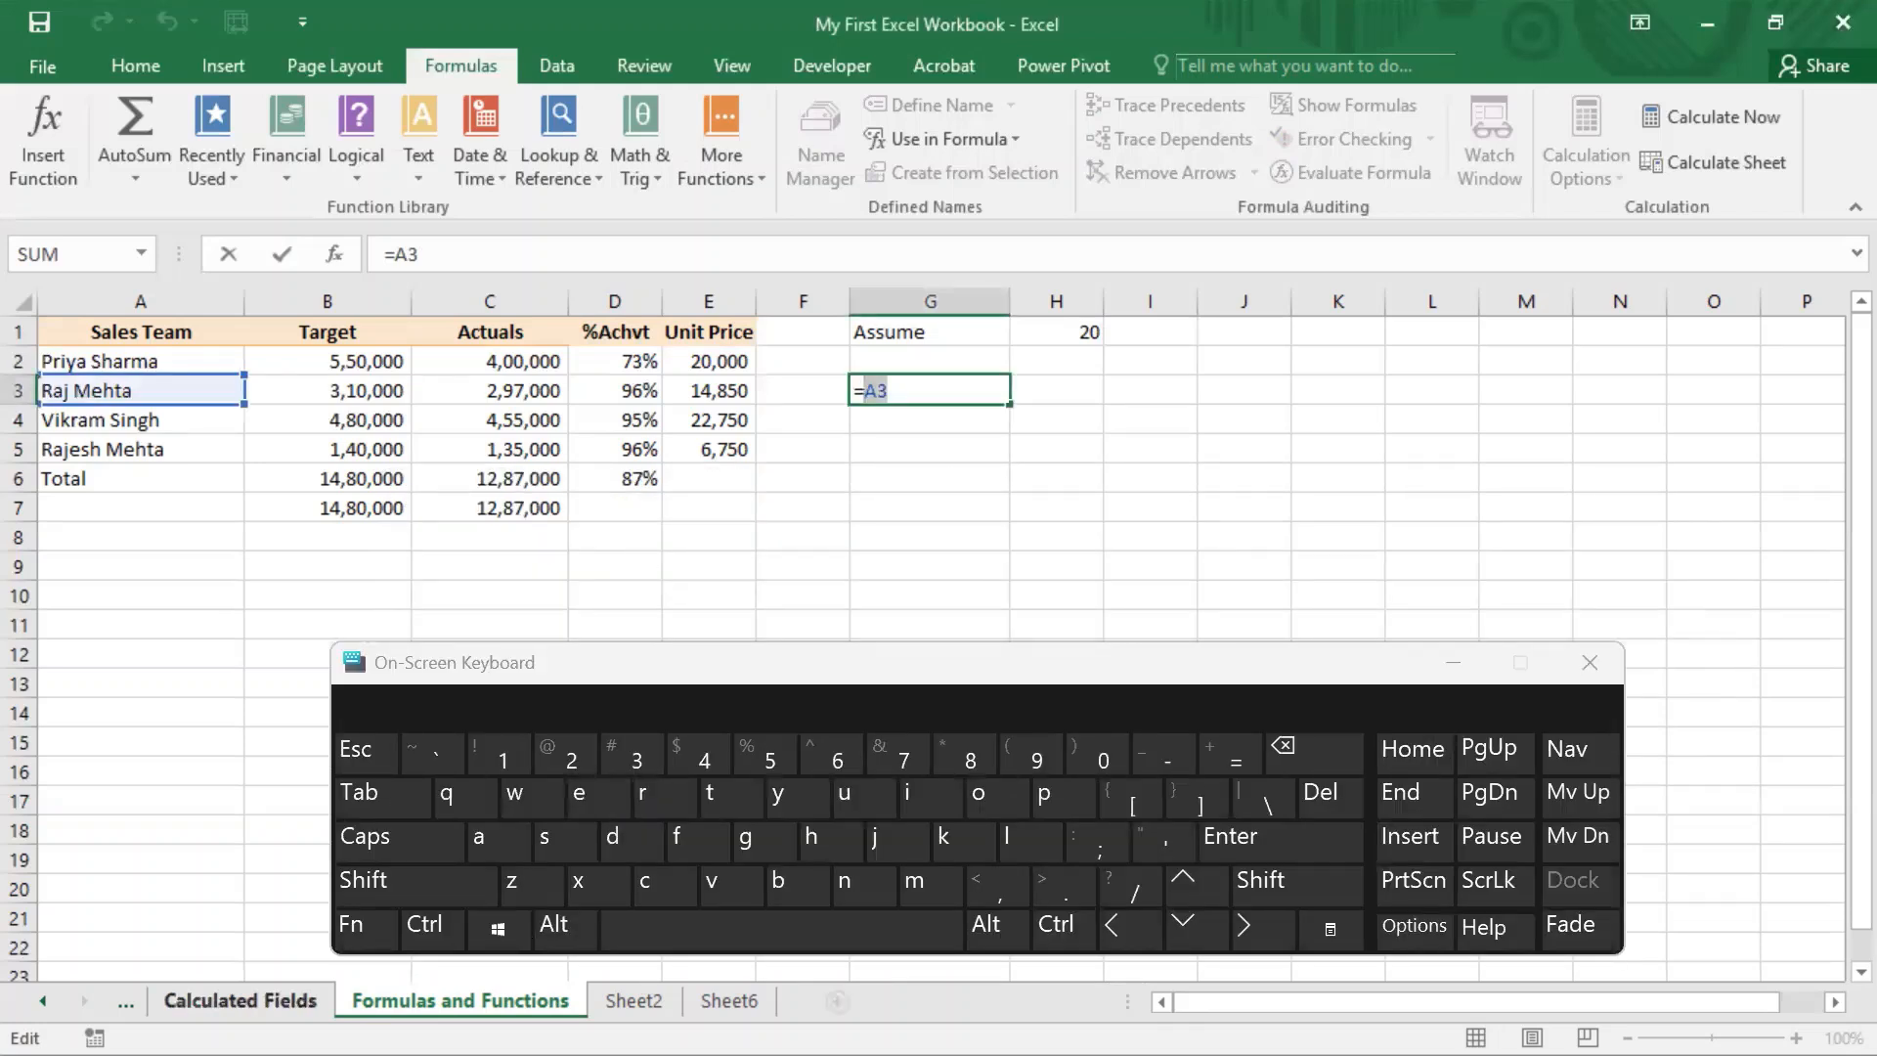
left_click(364, 927)
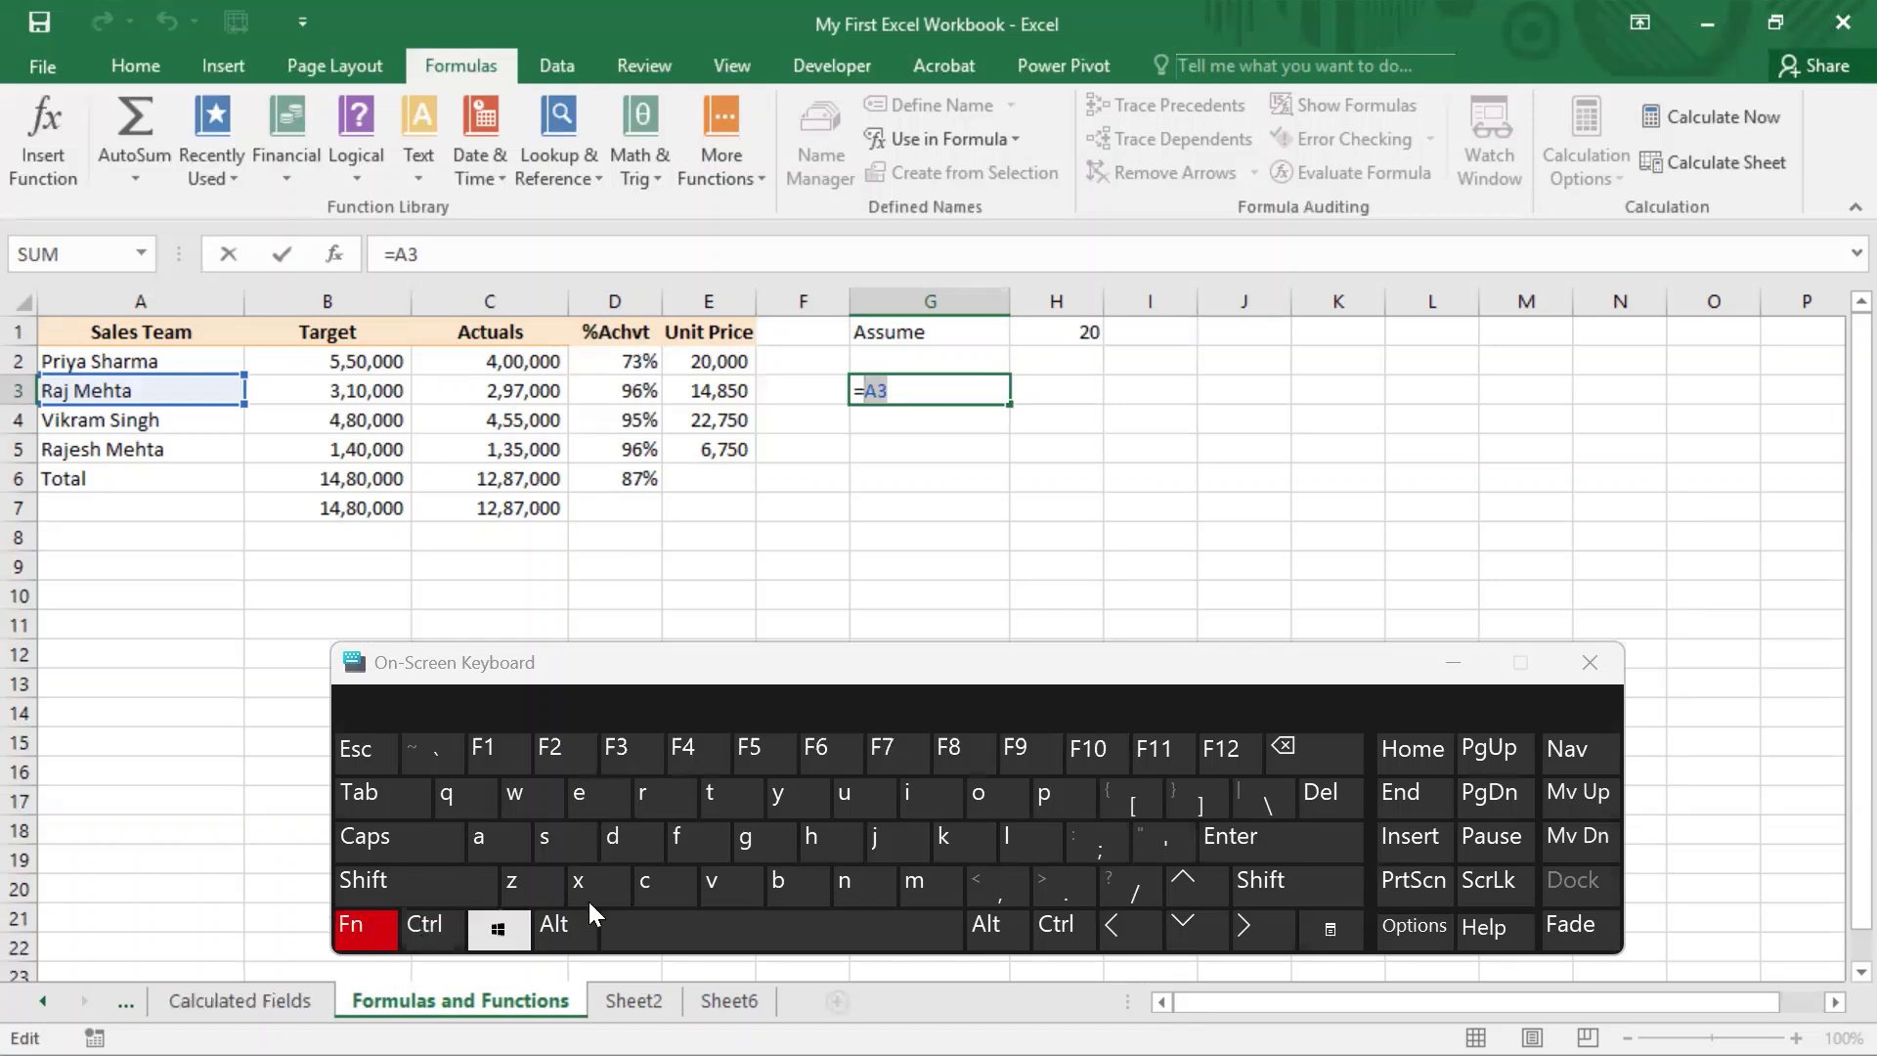
left_click(681, 759)
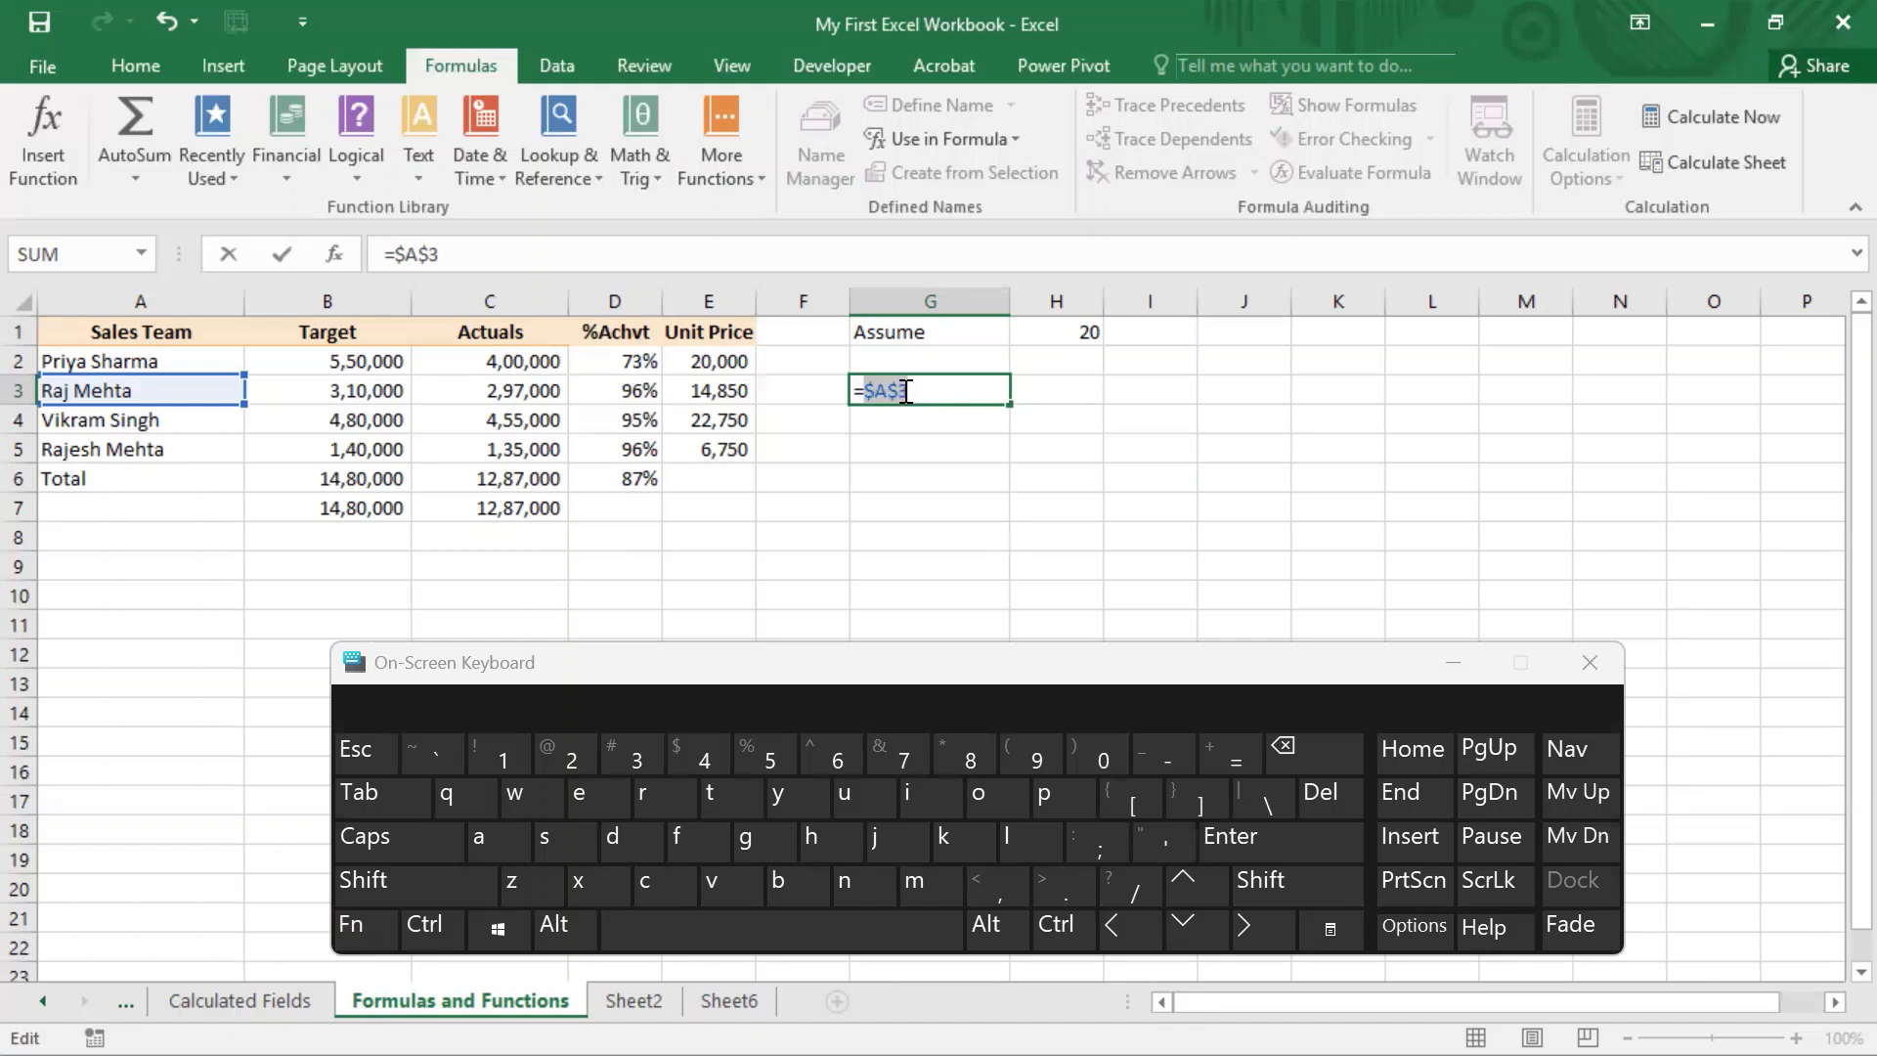
left_click(371, 927)
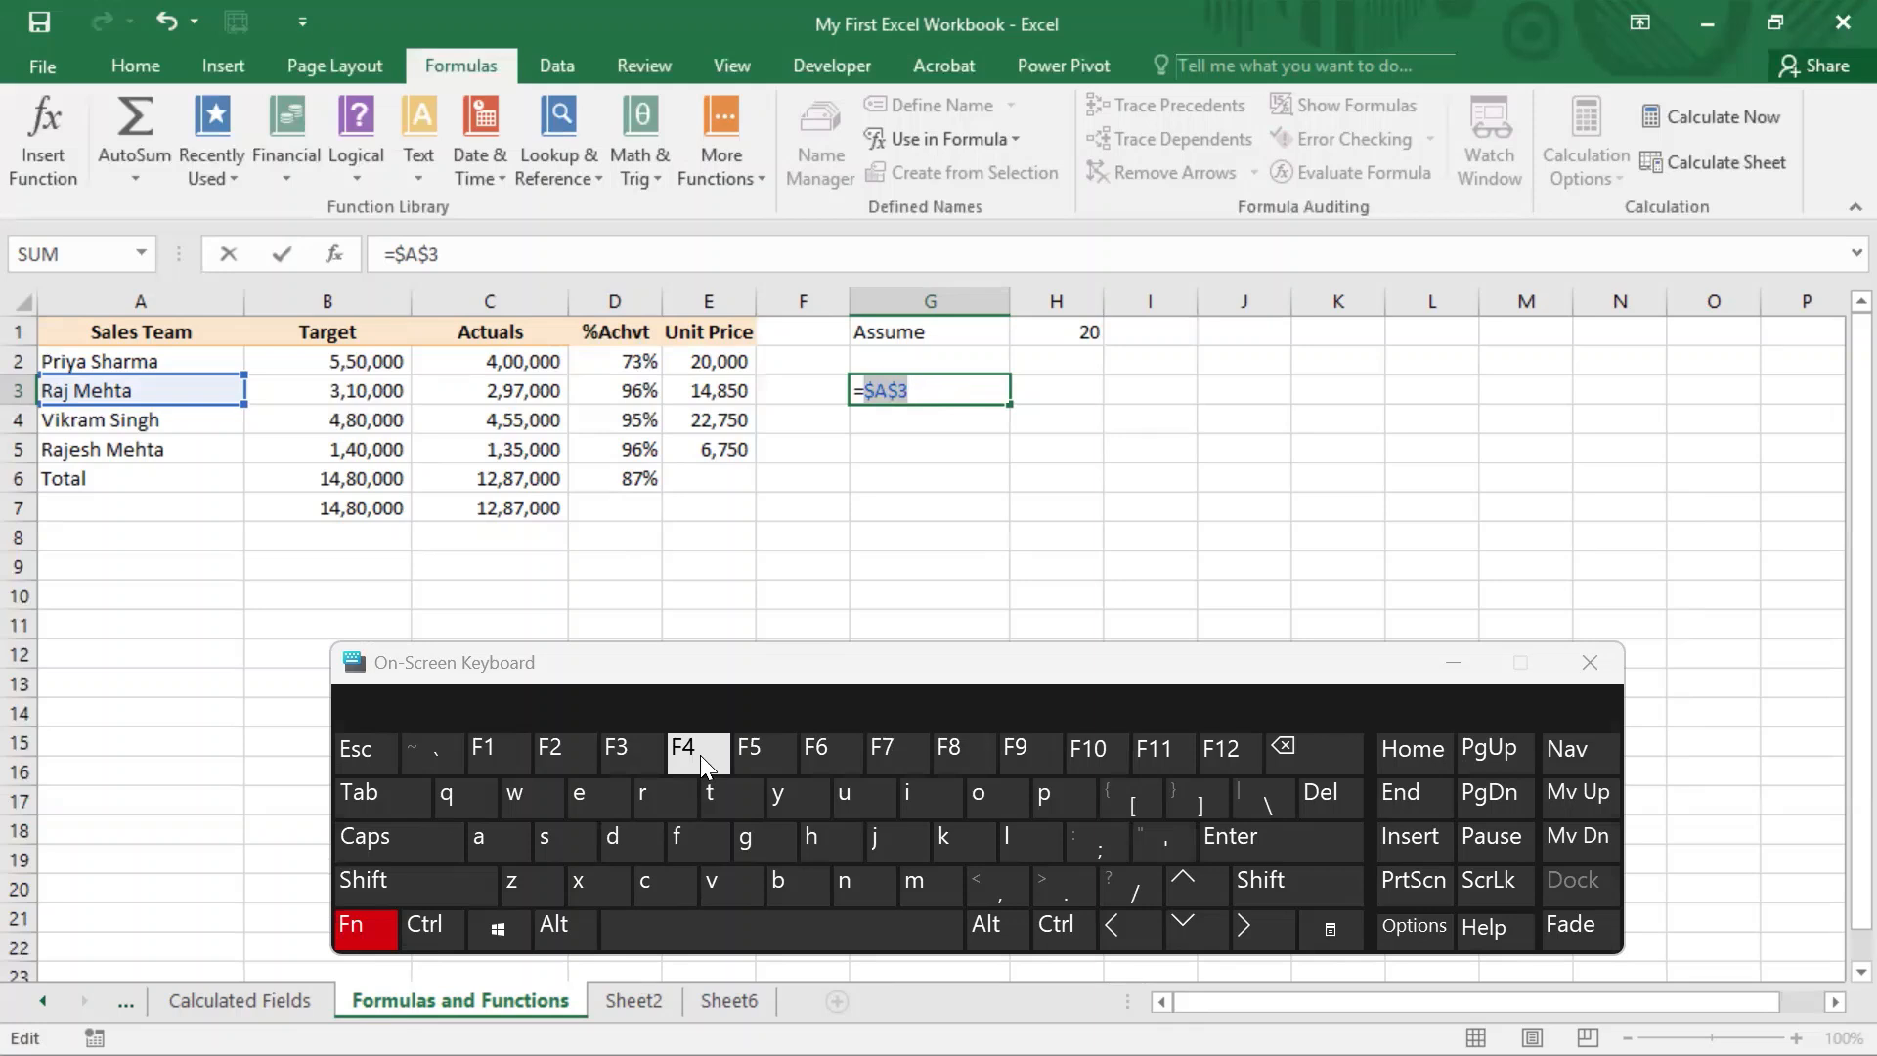
left_click(700, 755)
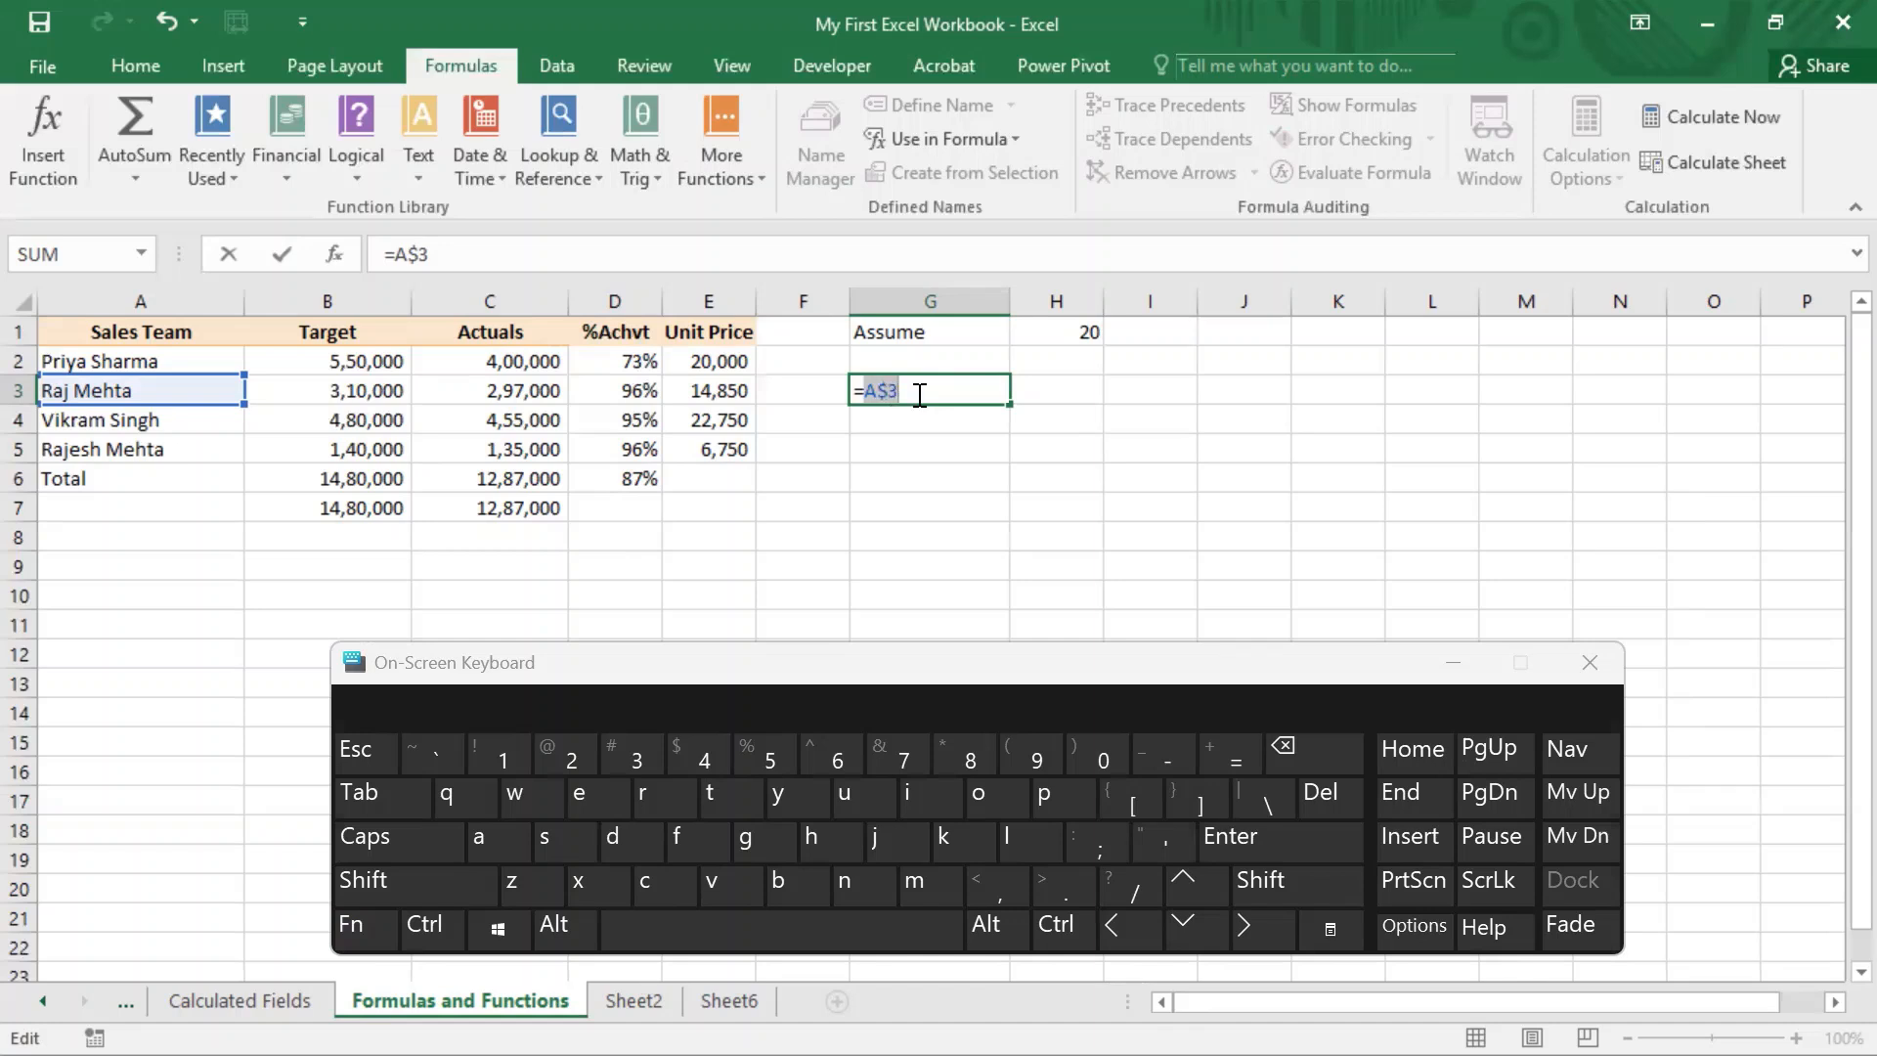
left_click(364, 927)
left_click(675, 755)
left_click(355, 926)
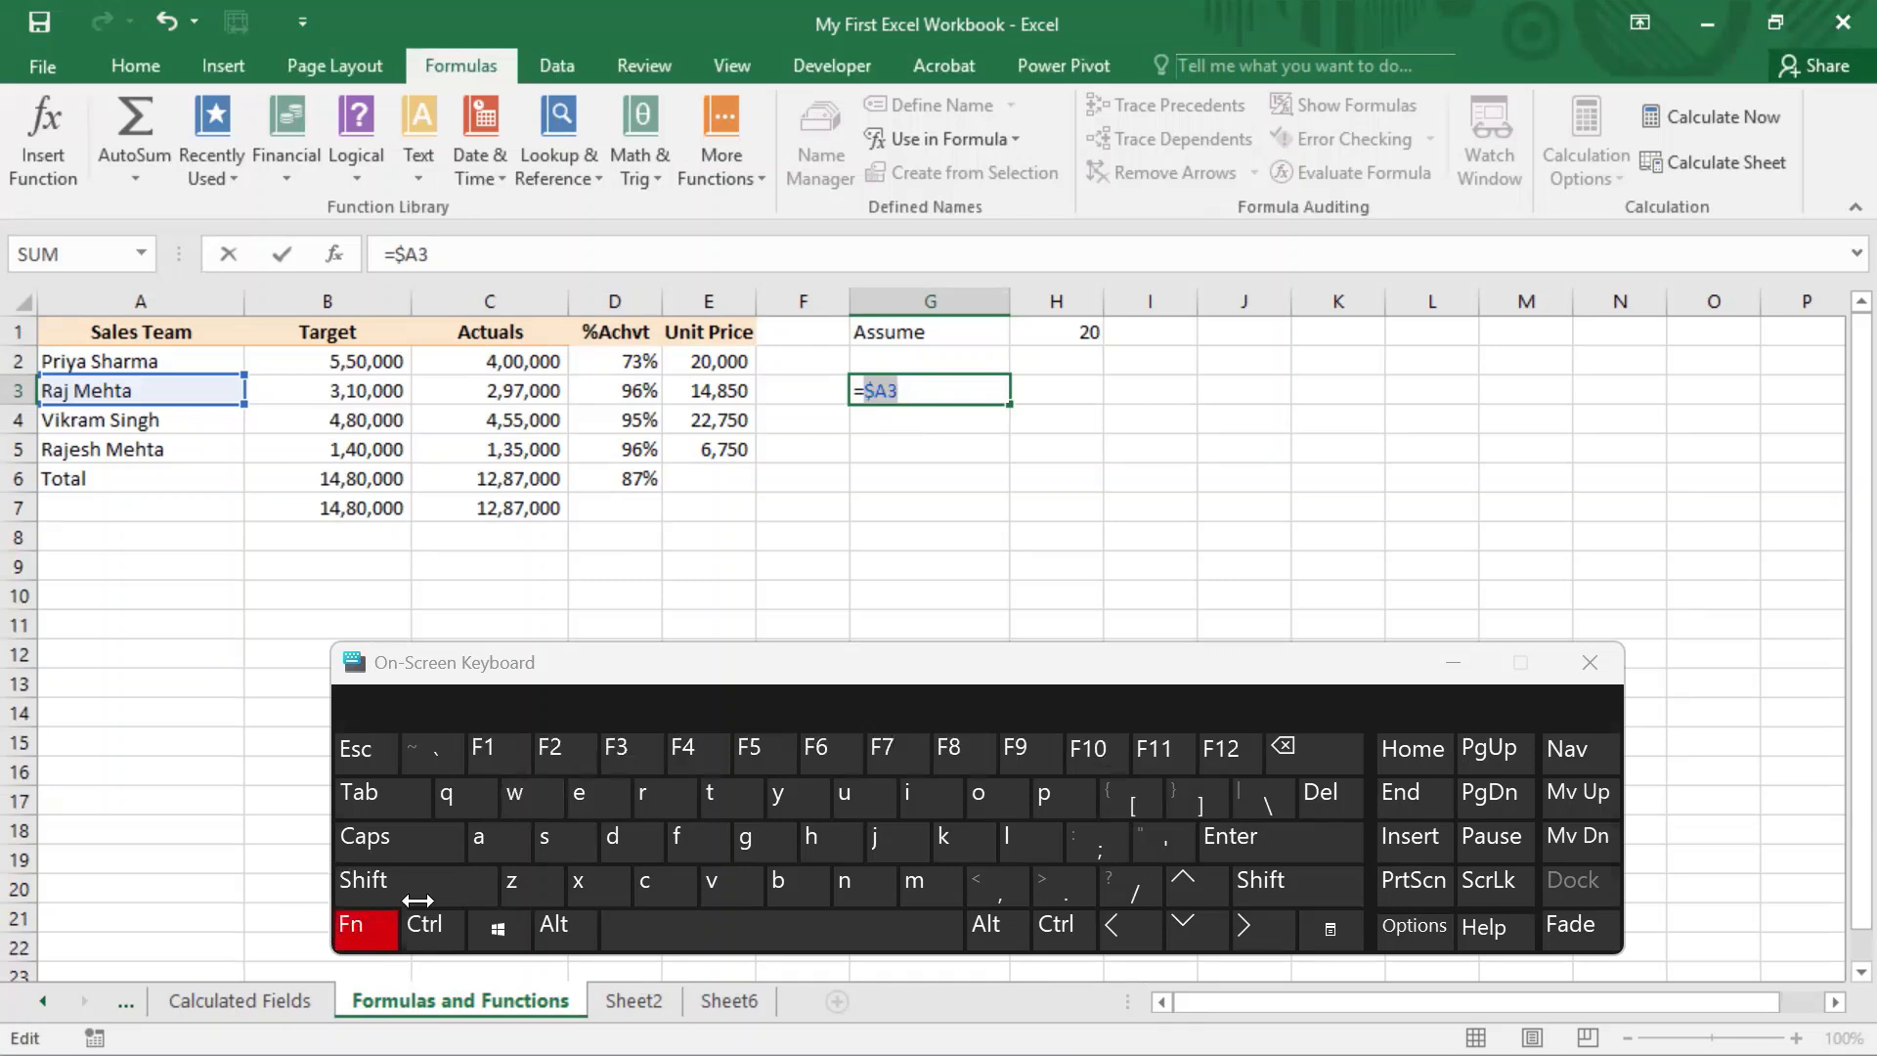
left_click(698, 761)
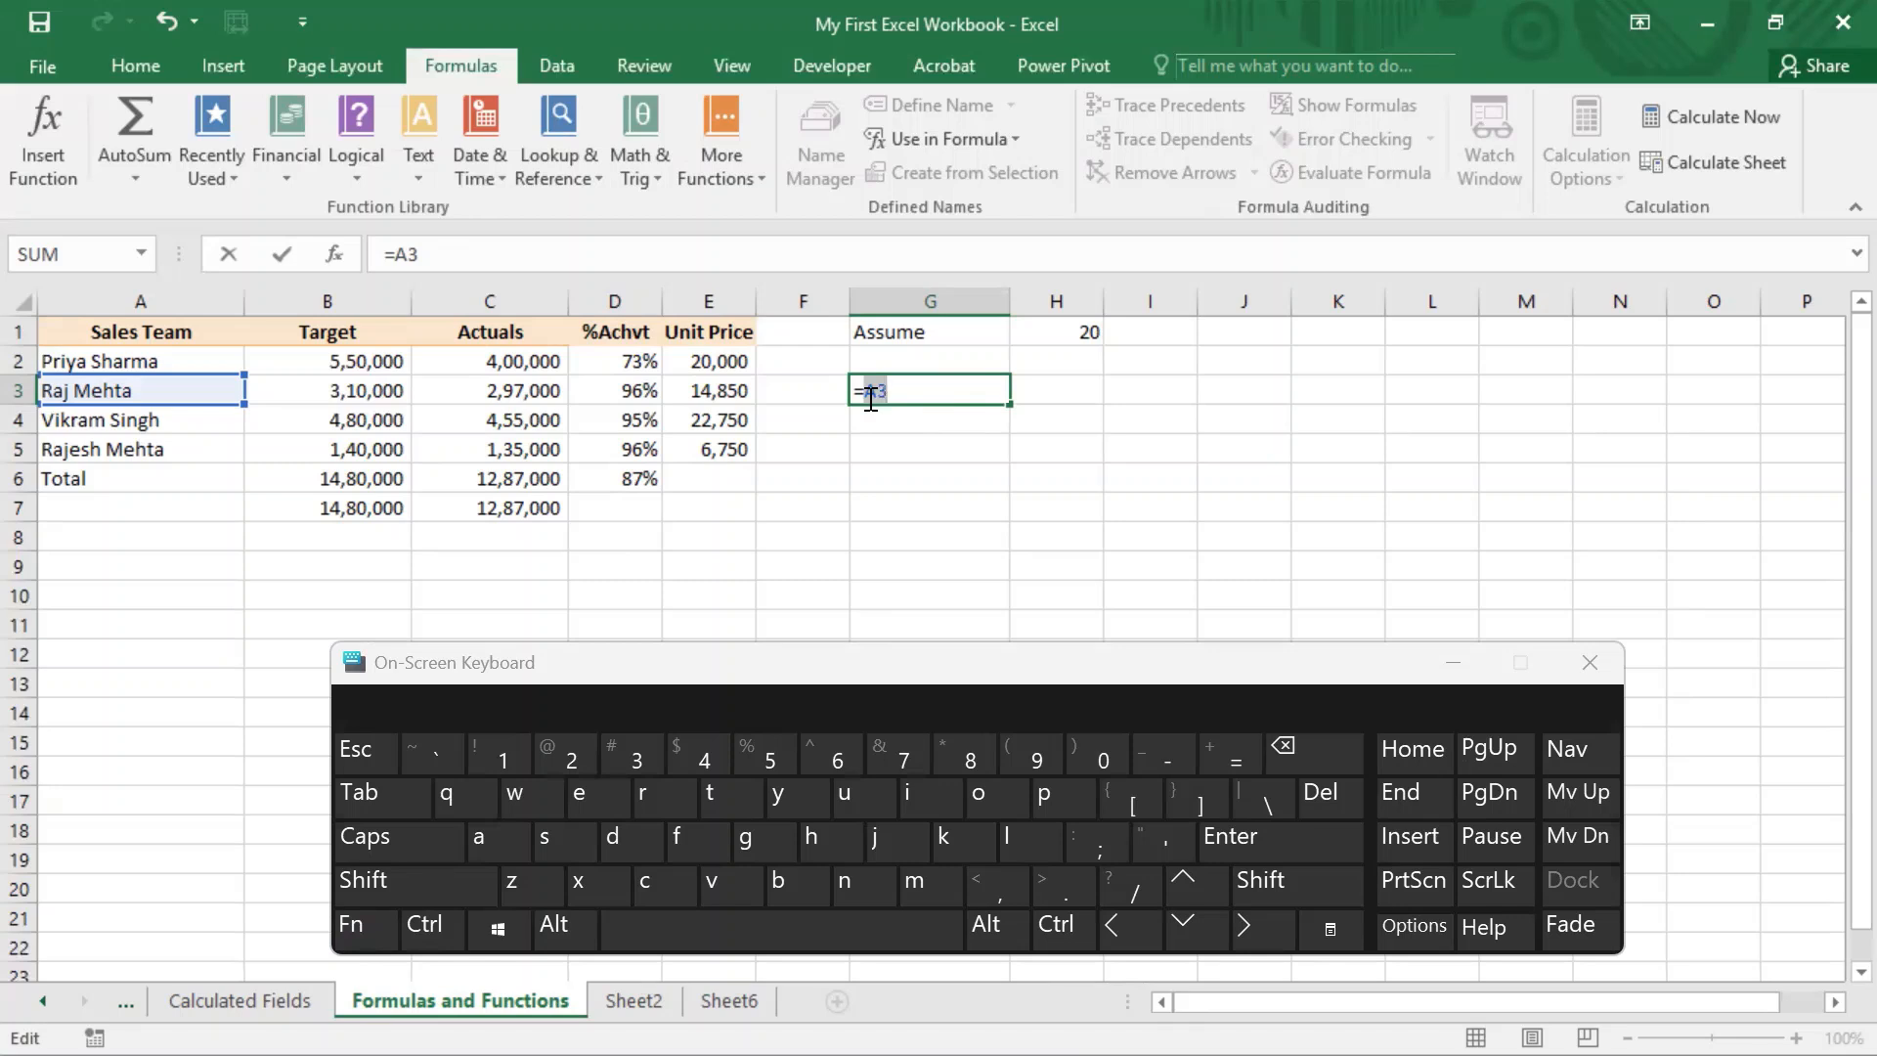
Step: Reselect the A3 reference in G3 and toggle it through the reference types again, ending on $A$3
left_click(938, 4)
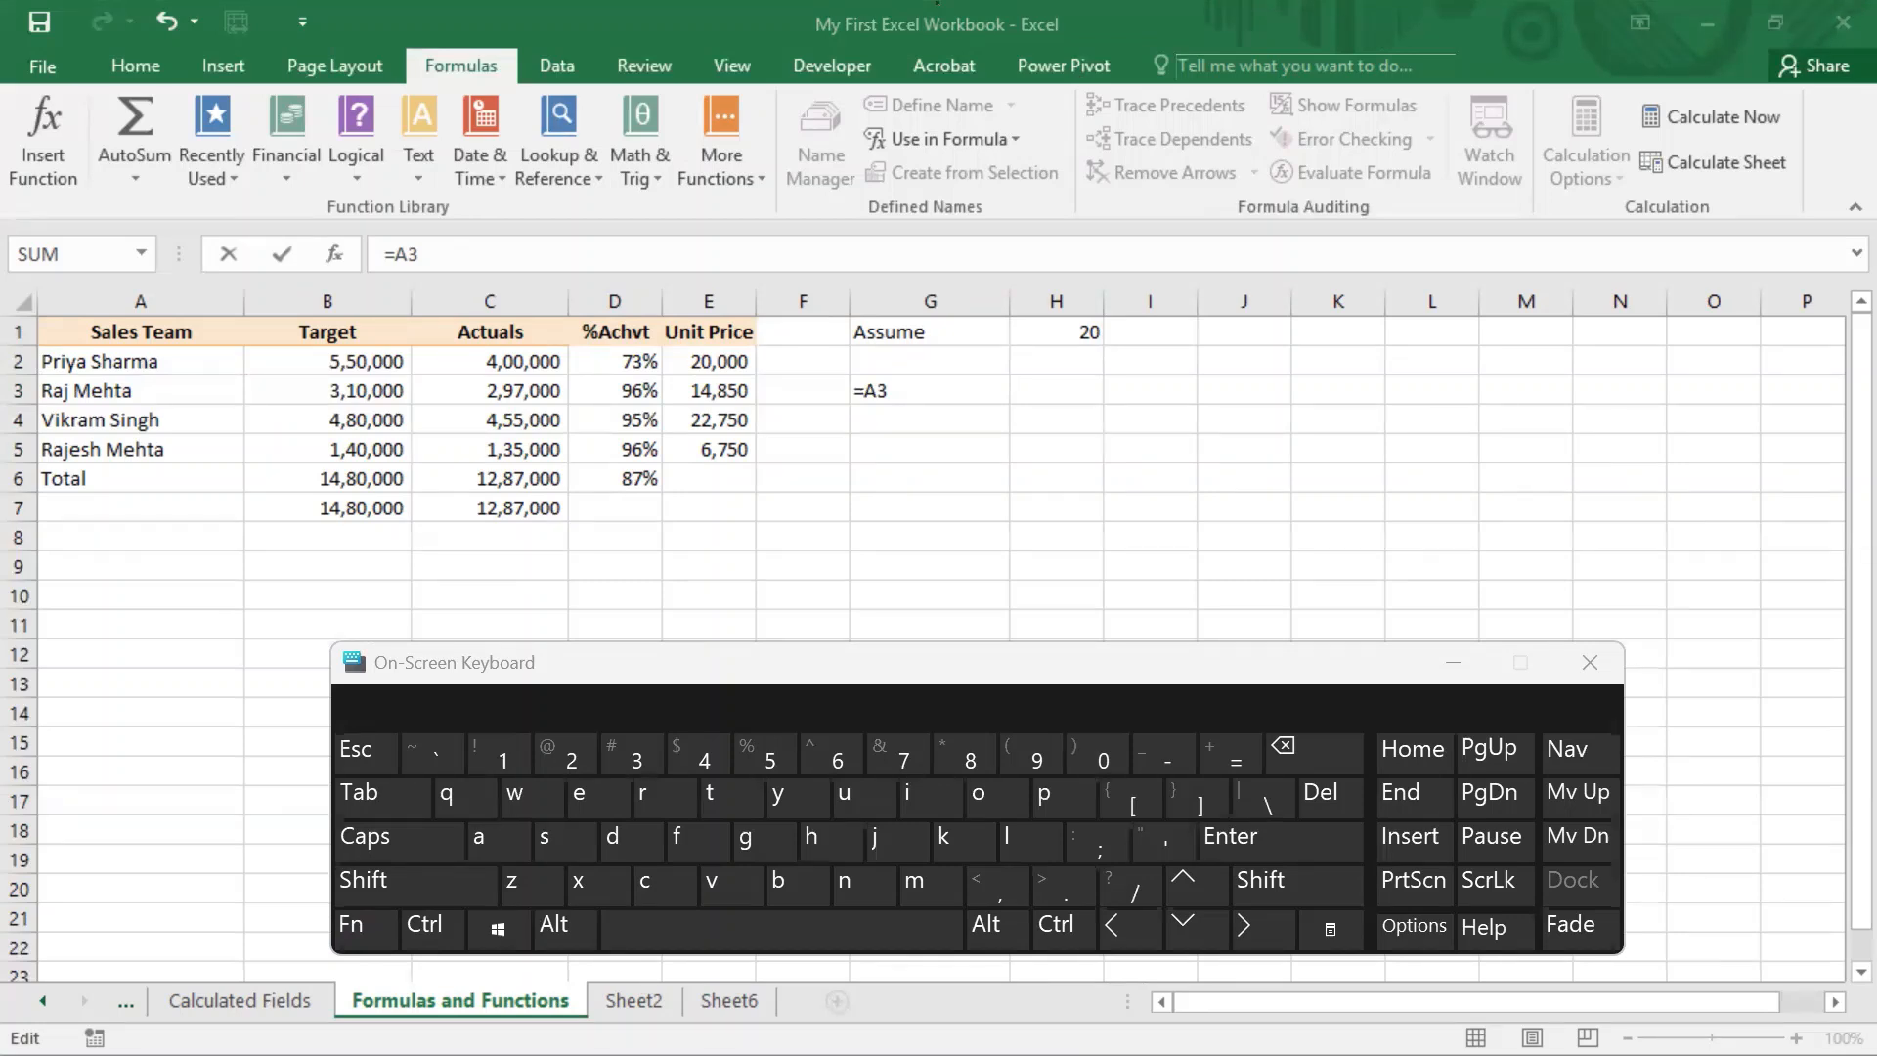
left_click(957, 439)
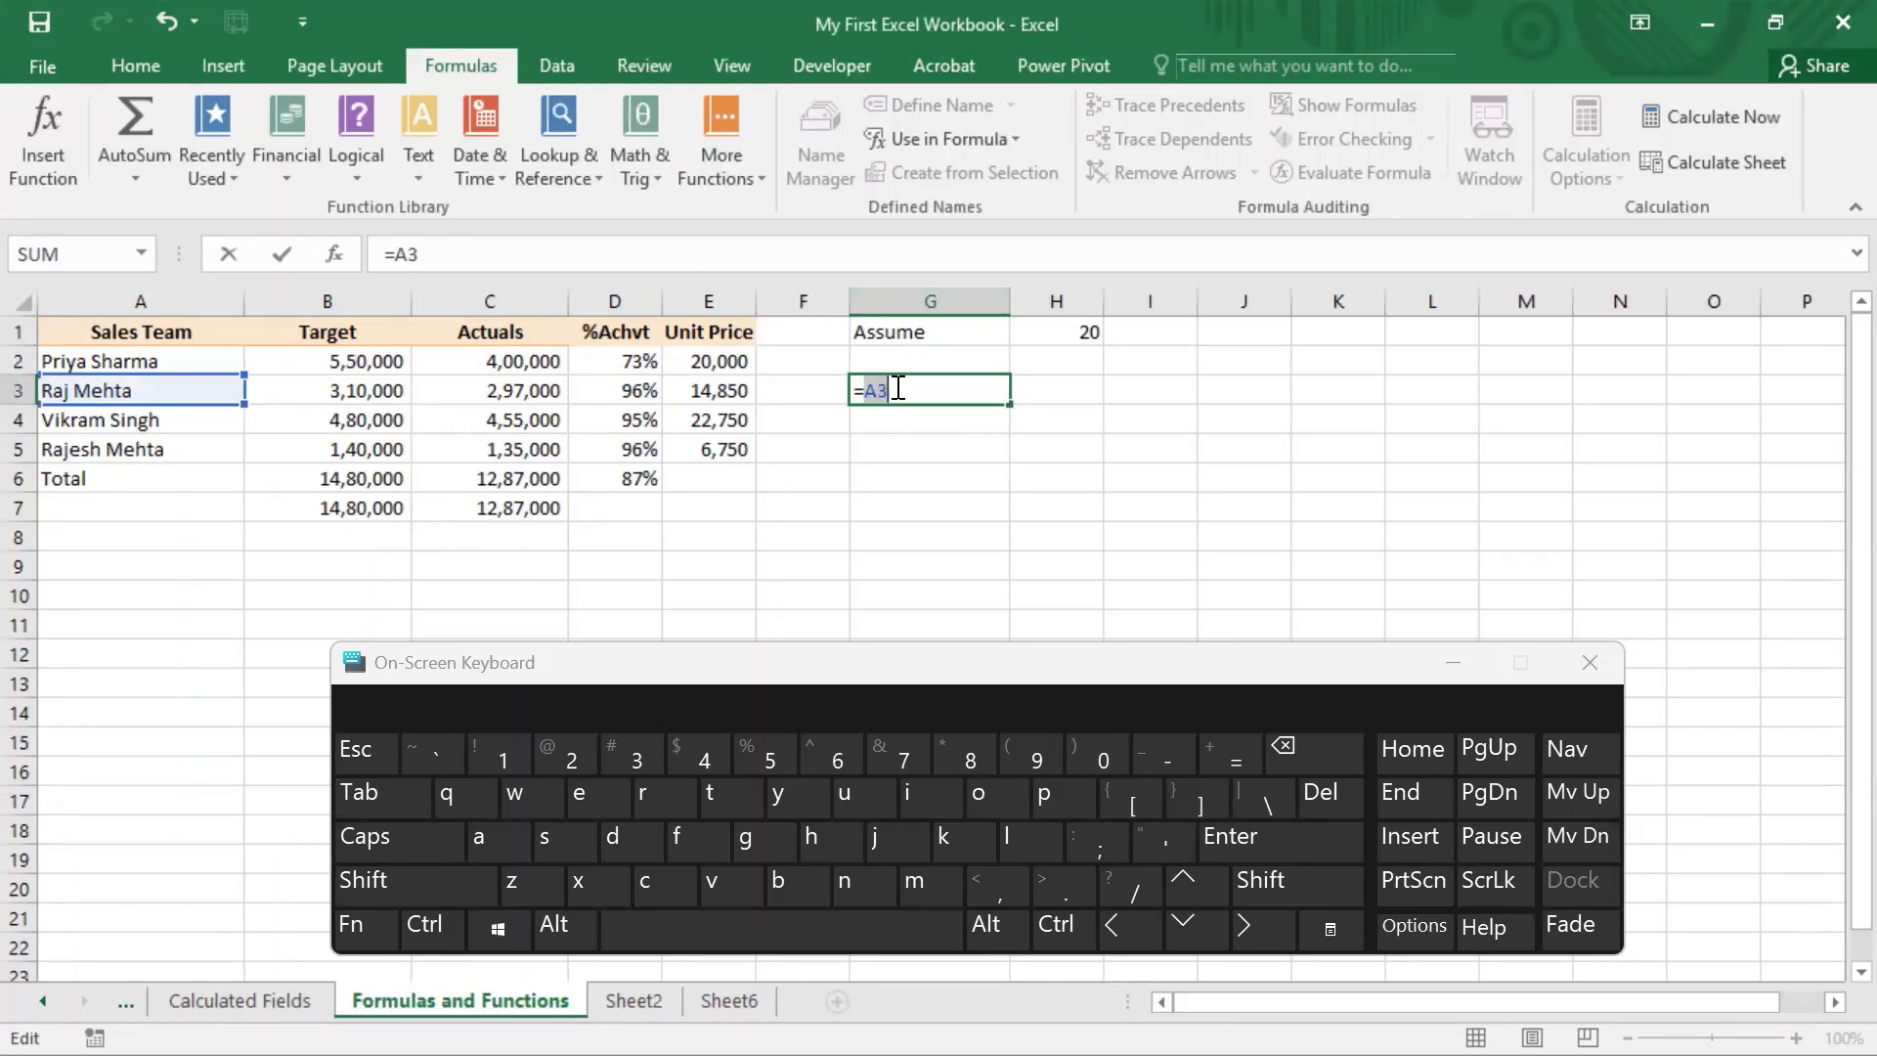
left_click_drag(898, 388, 868, 392)
key("F4")
key("F4")
key("F4")
key("F4")
key("F4")
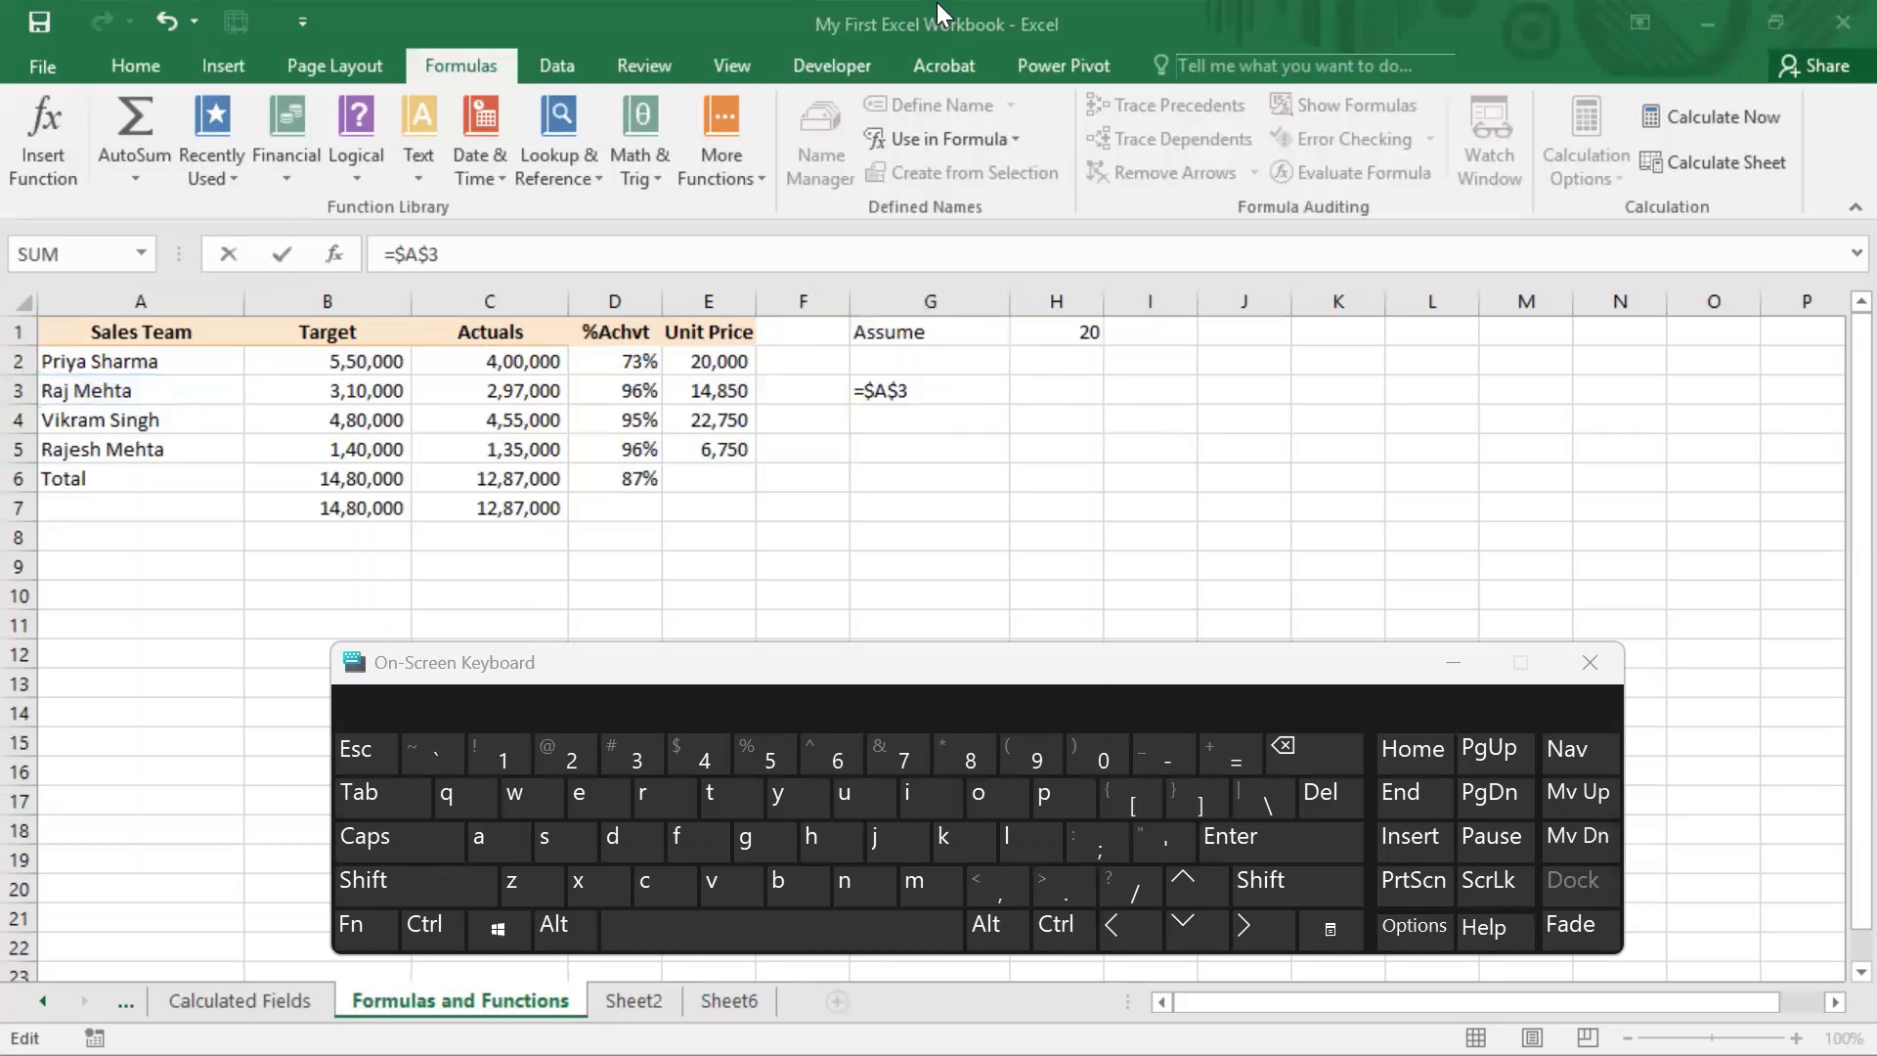
Step: Close the On-Screen Keyboard and cancel the pending edit of the formula in G3
left_click(1579, 665)
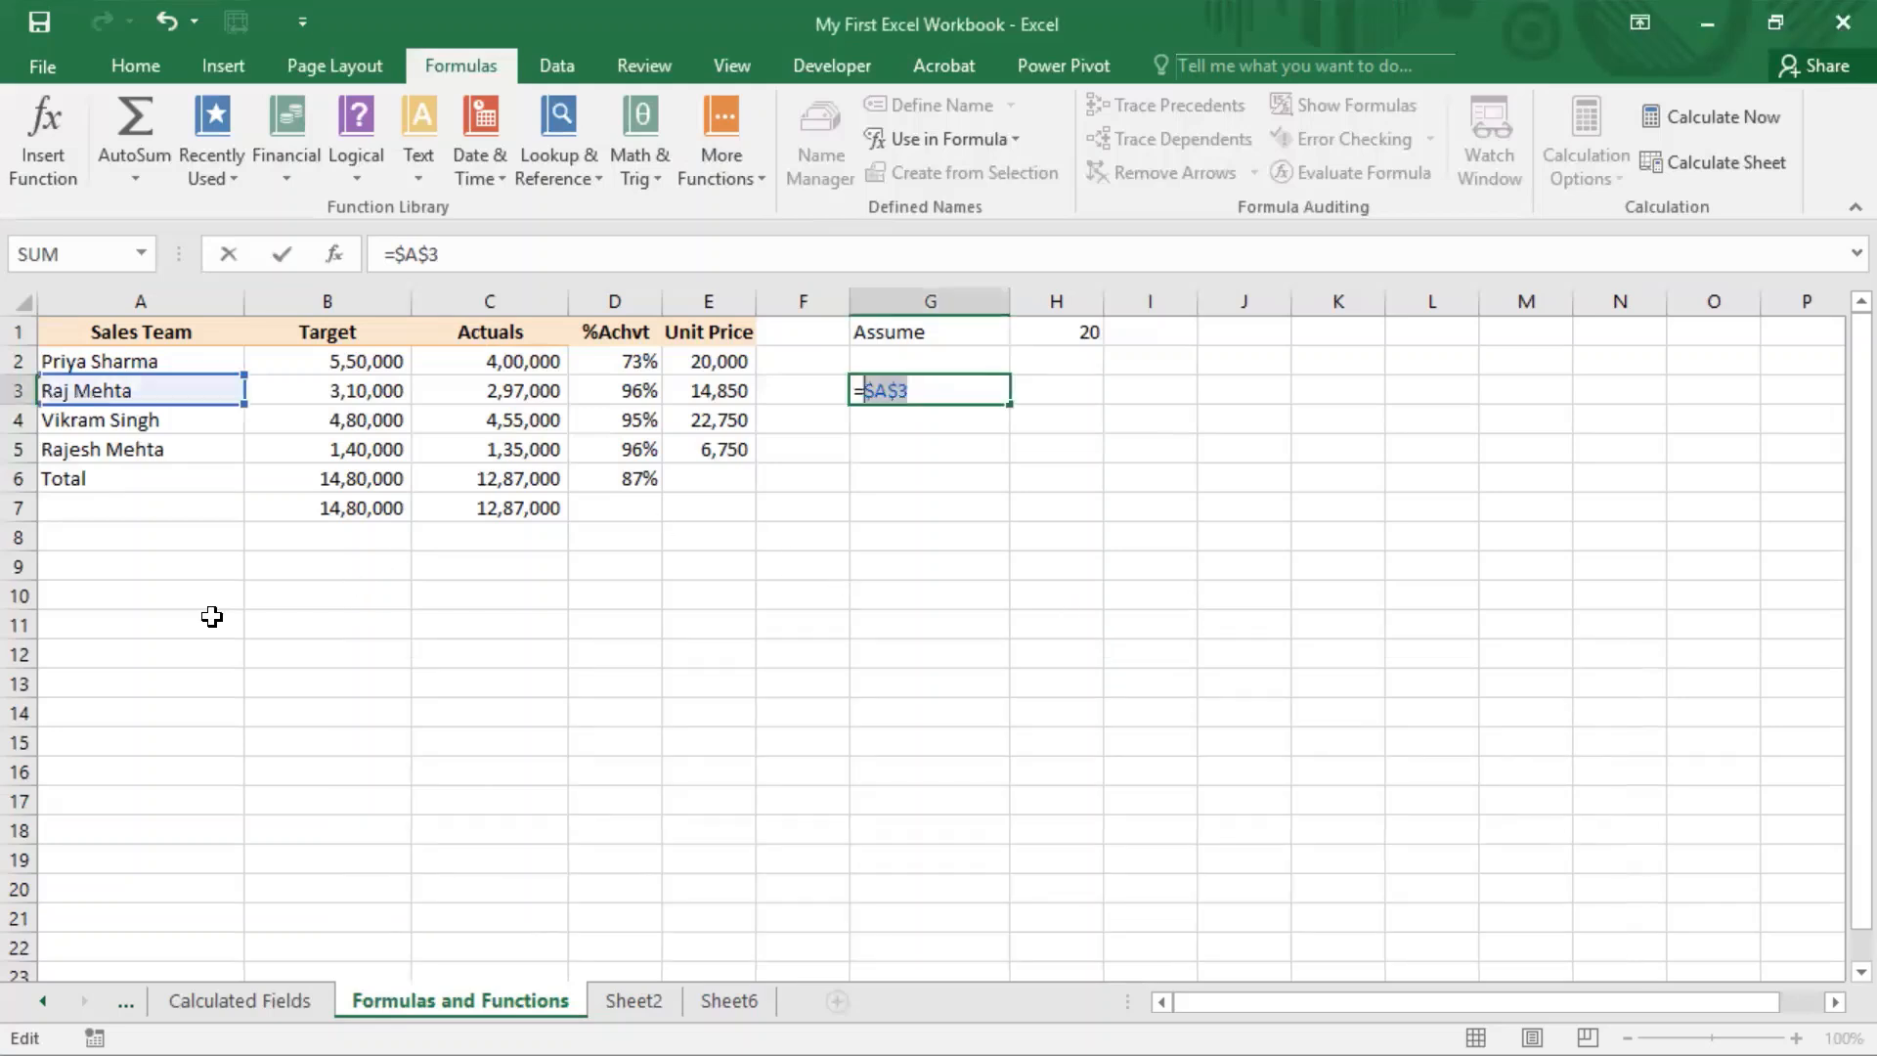
left_click(240, 570)
key("Escape")
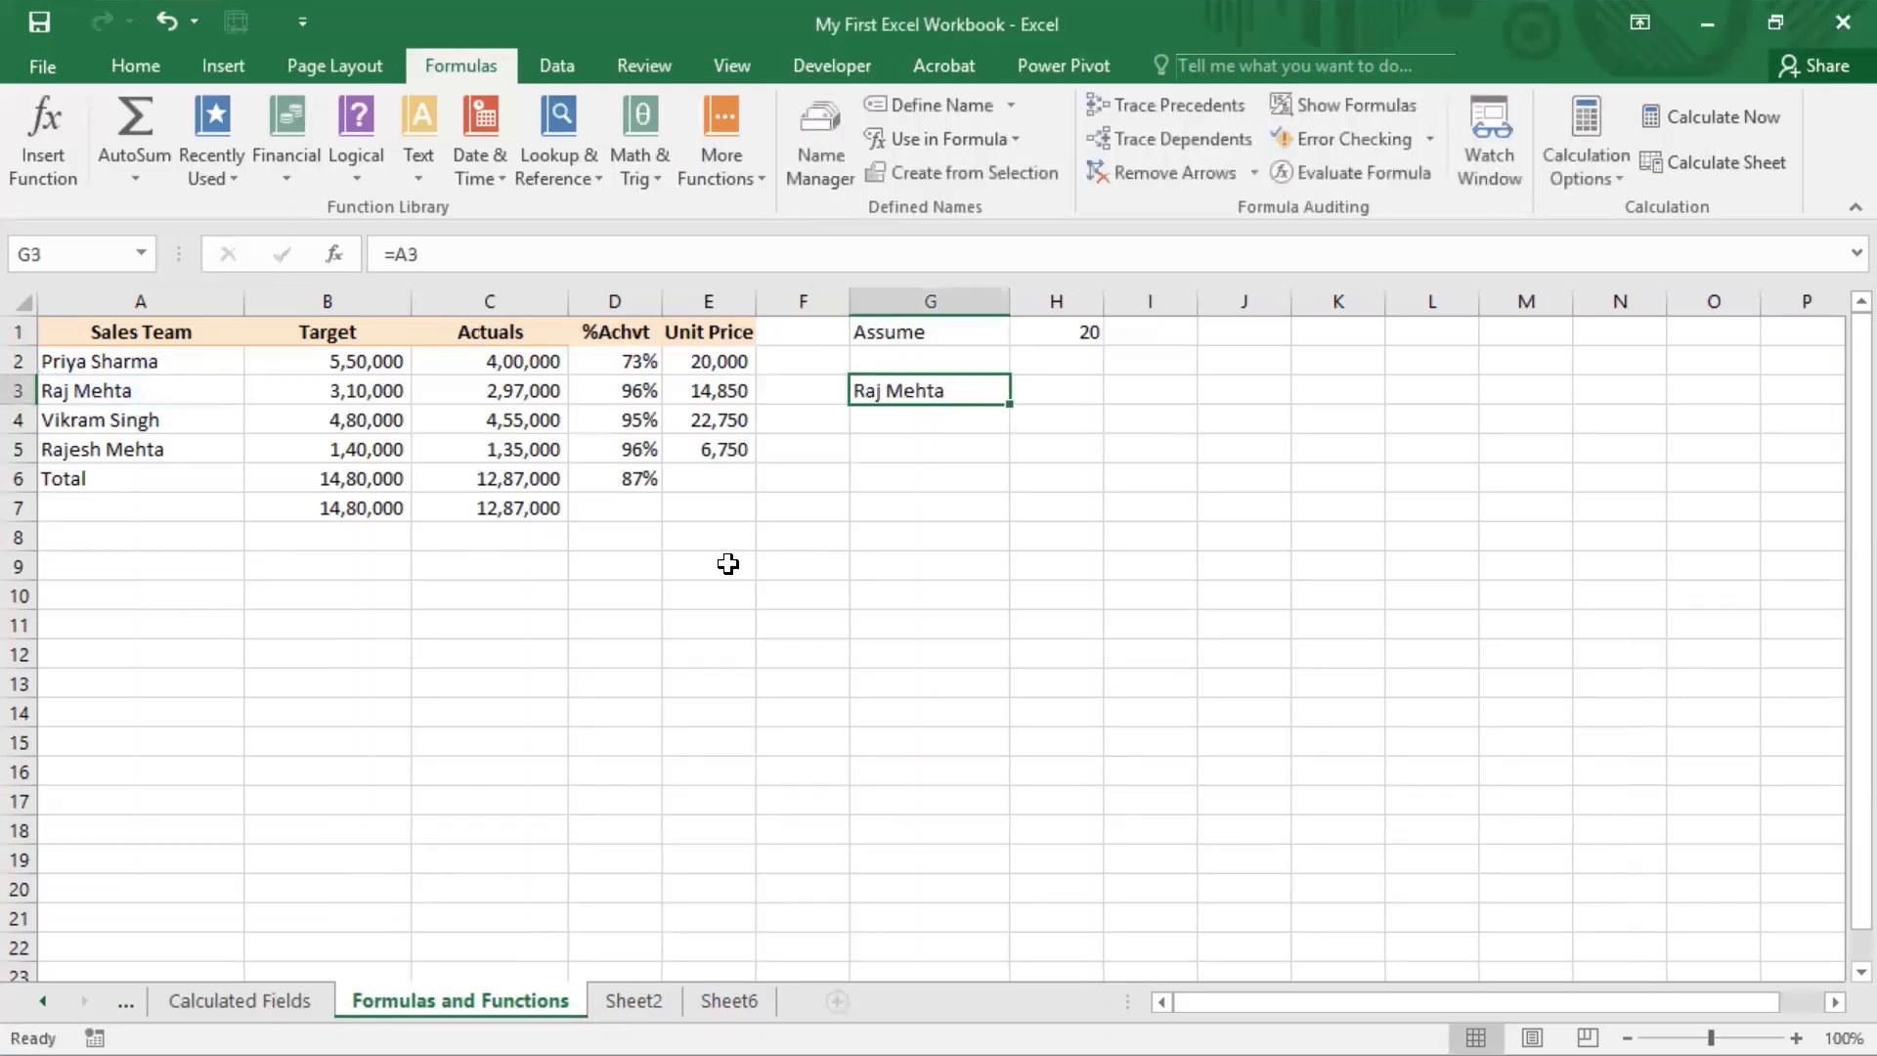
Step: Enter the values 10, 20, 30 and 40 in cells A10 to A13
left_click(153, 592)
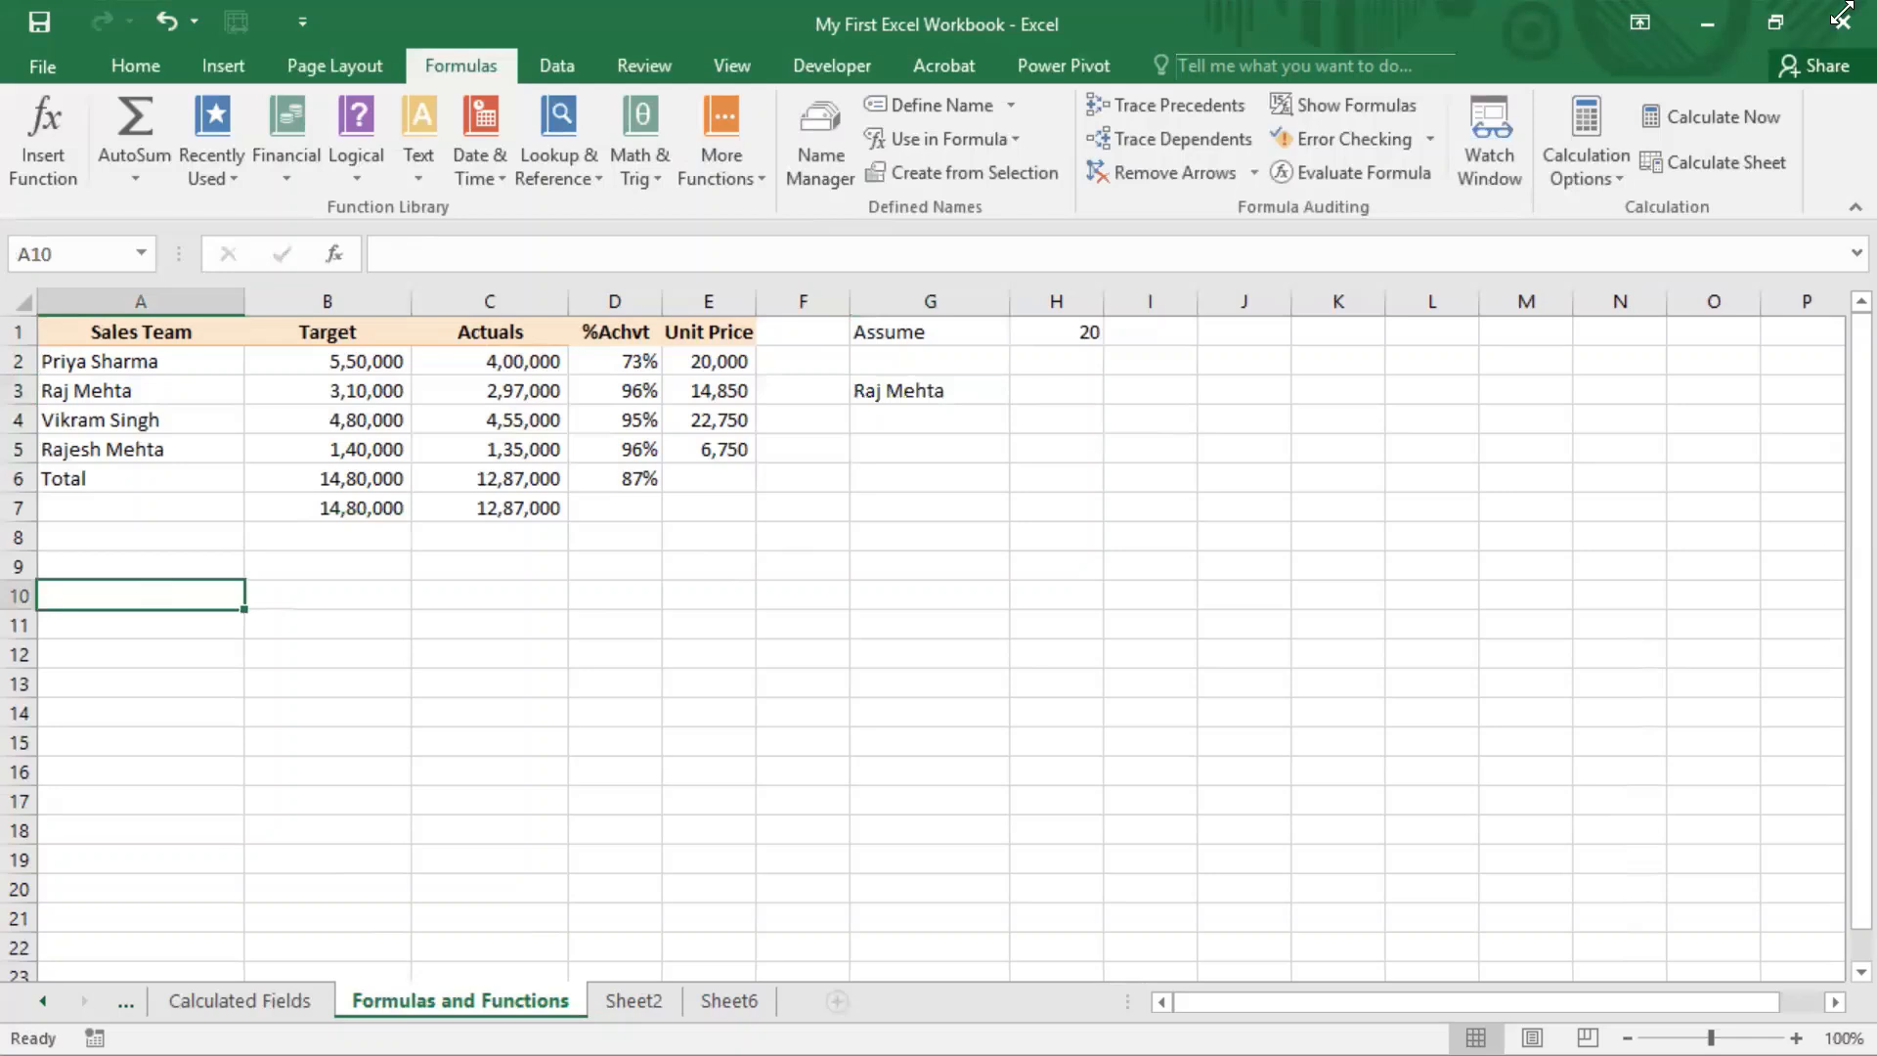
type("10")
key("Return")
type("20")
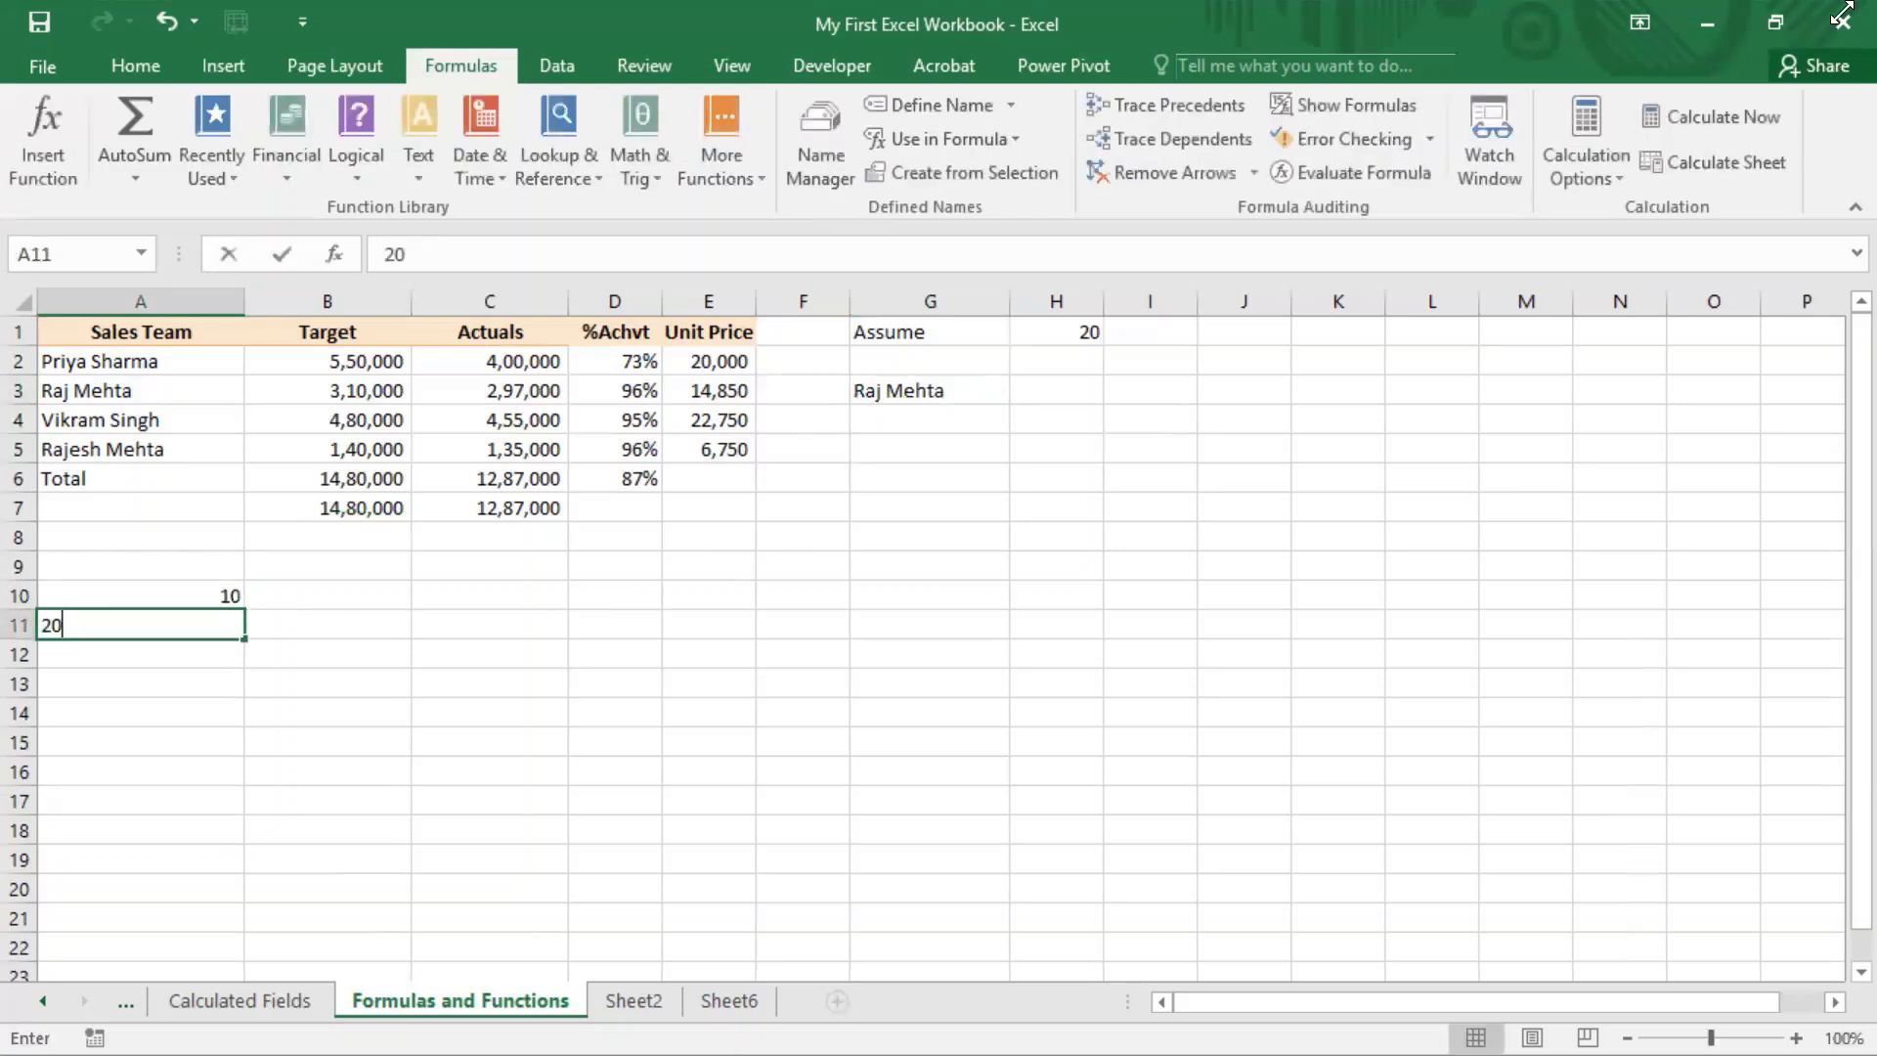
key("Return")
type("30")
key("Return")
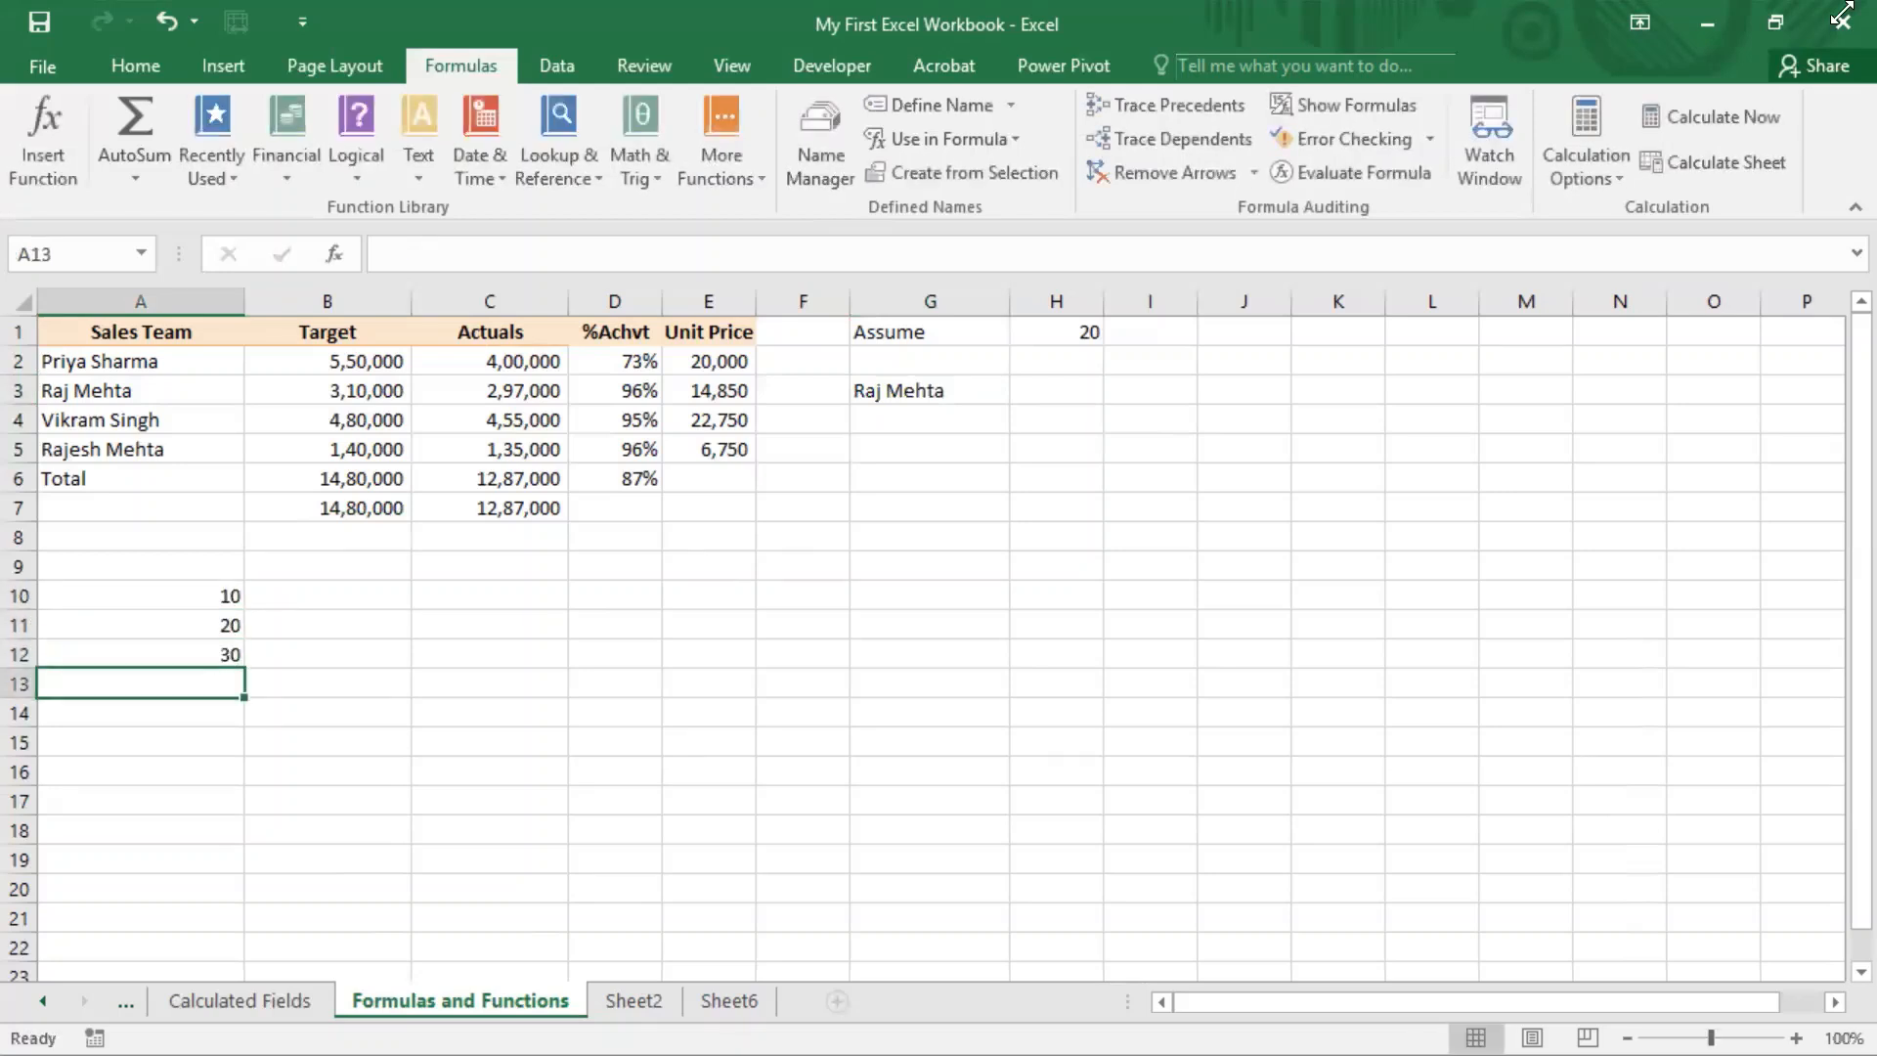
type("14")
key("BackSpace")
key("BackSpace")
type("40")
key("Return")
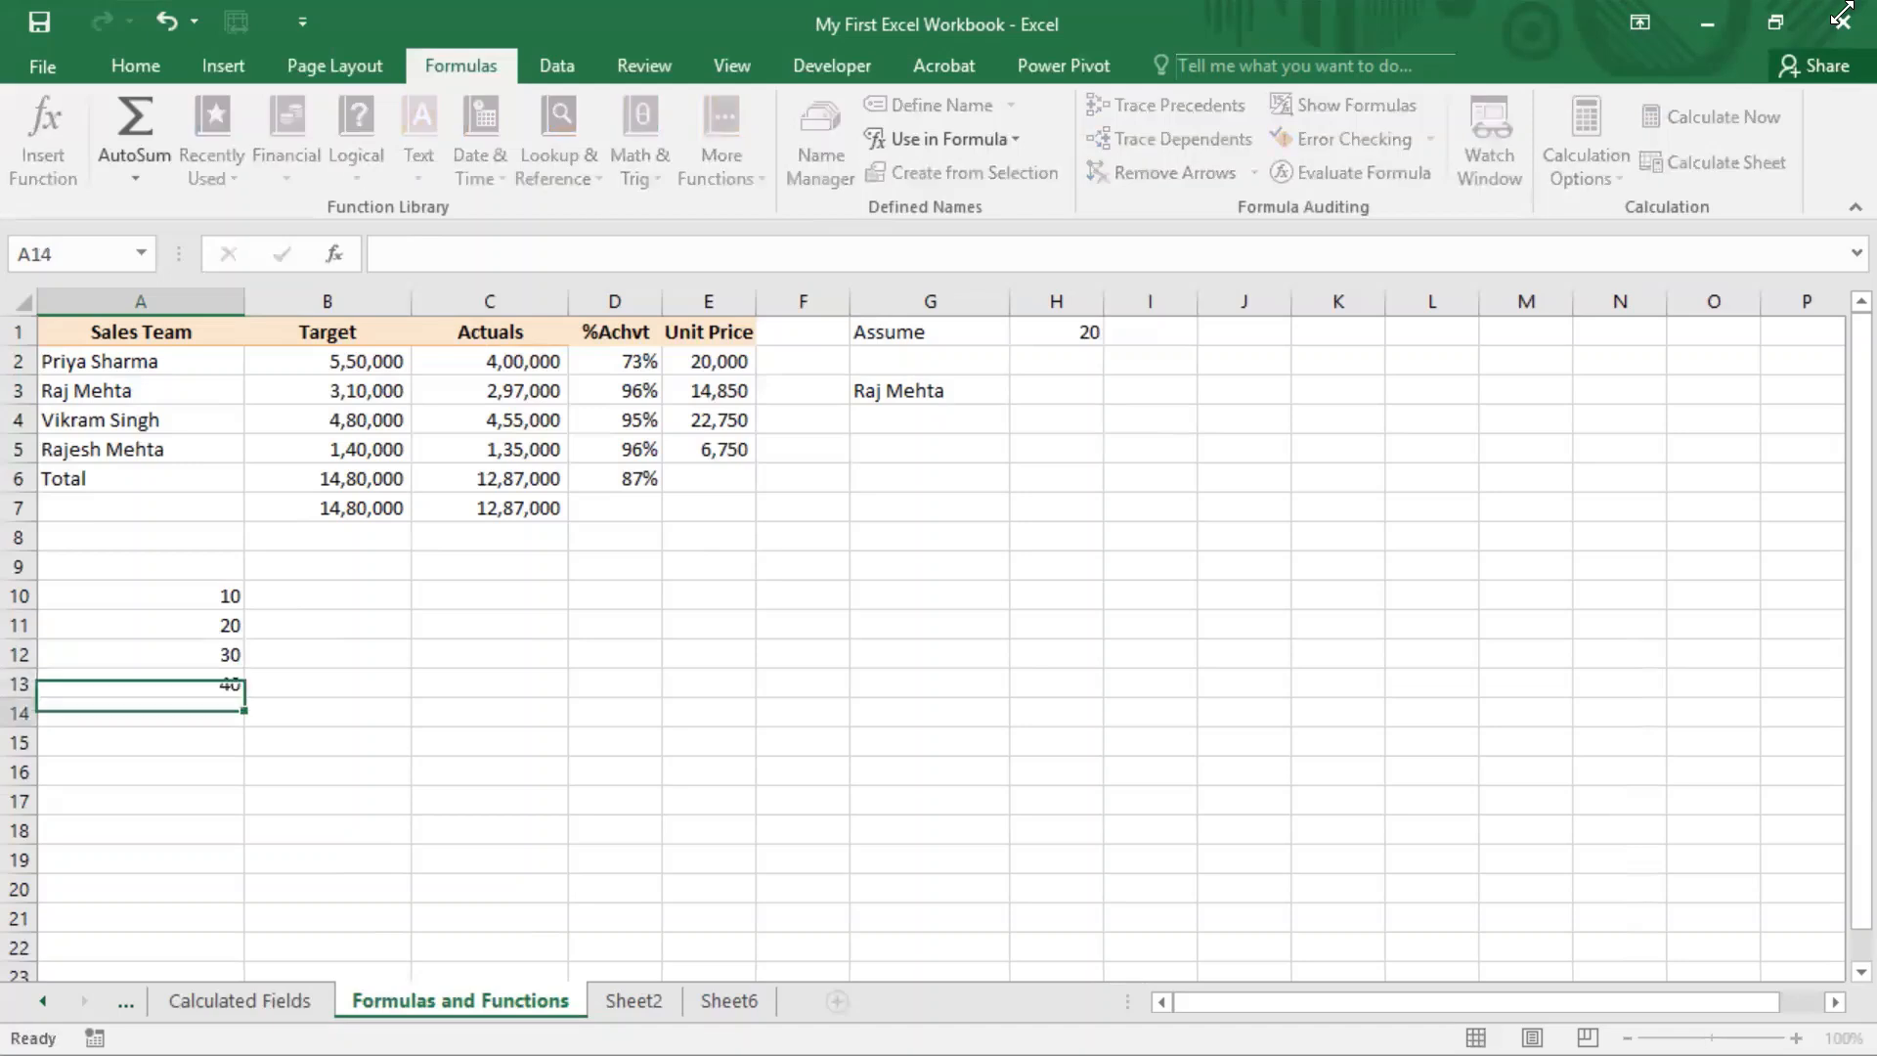
Step: Enter 10 in cell B9 as the multiplier above the empty column beside the new values
key("Up")
key("Up")
key("Up")
key("Up")
key("Up")
key("Right")
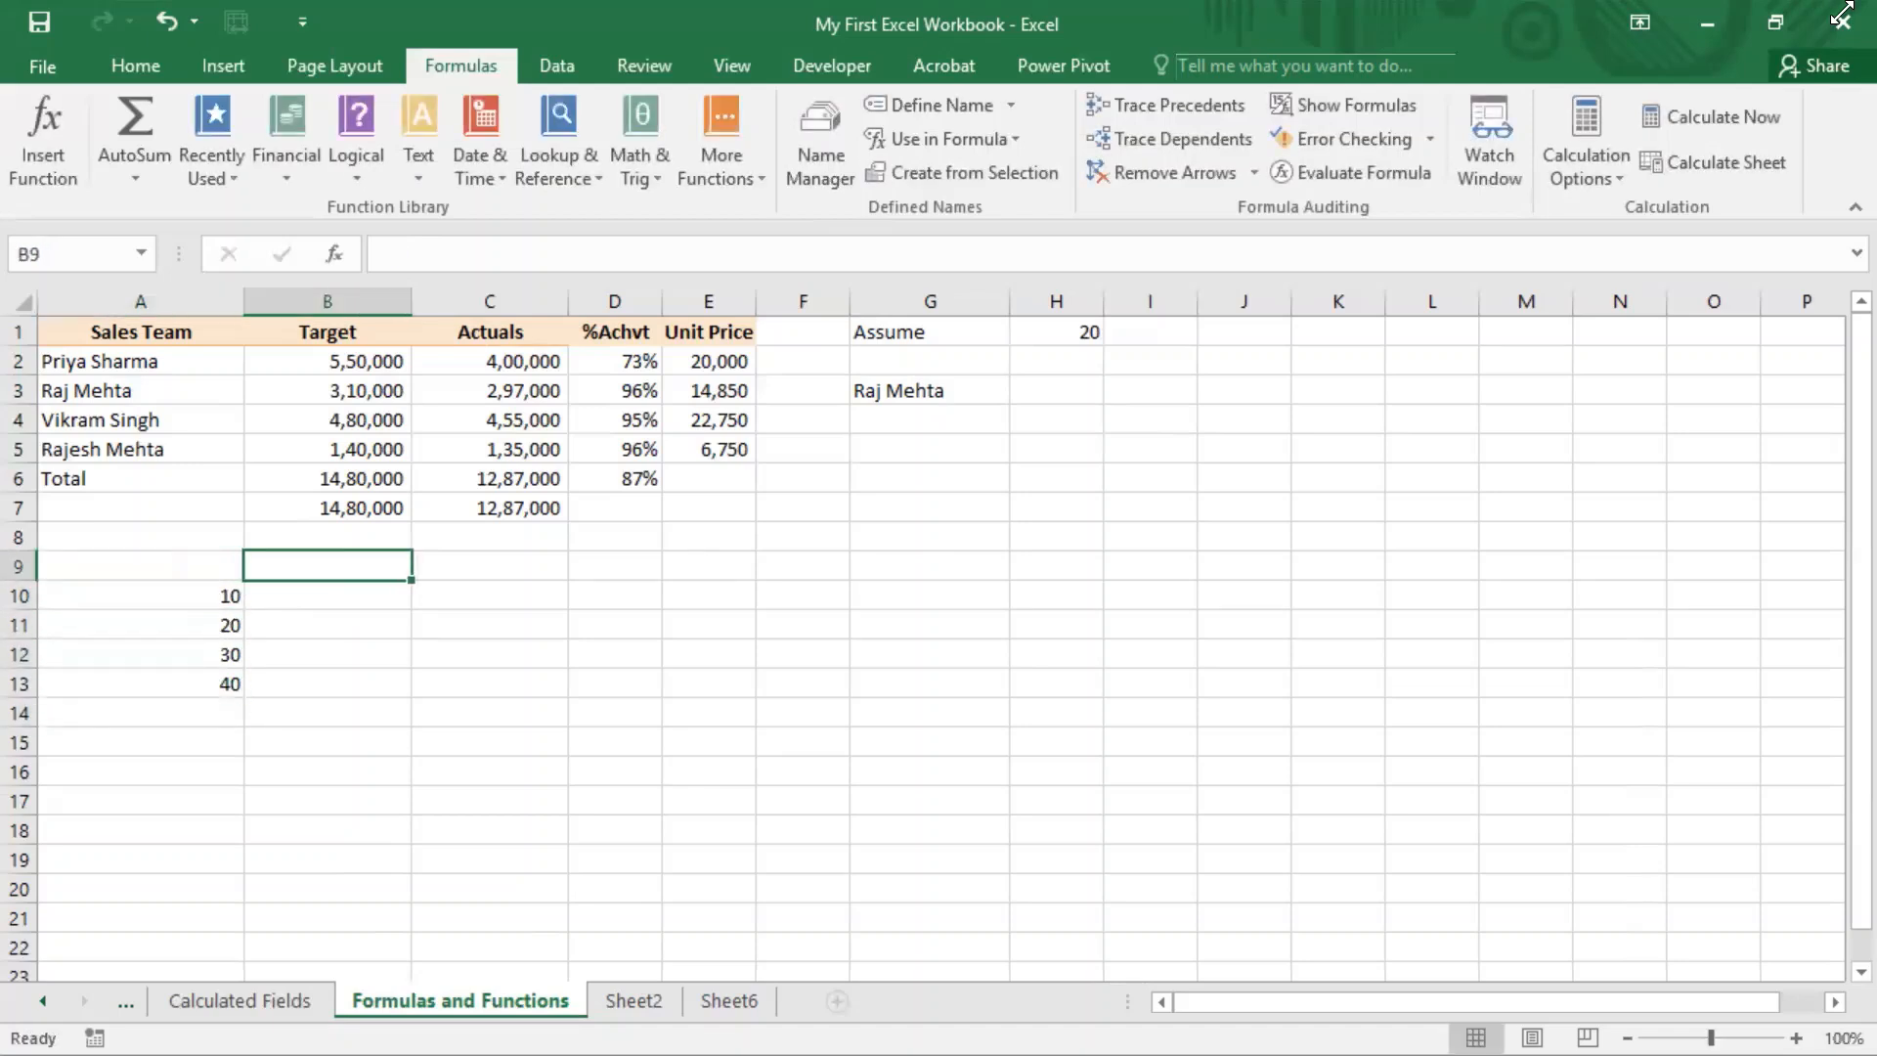
type("10")
key("Return")
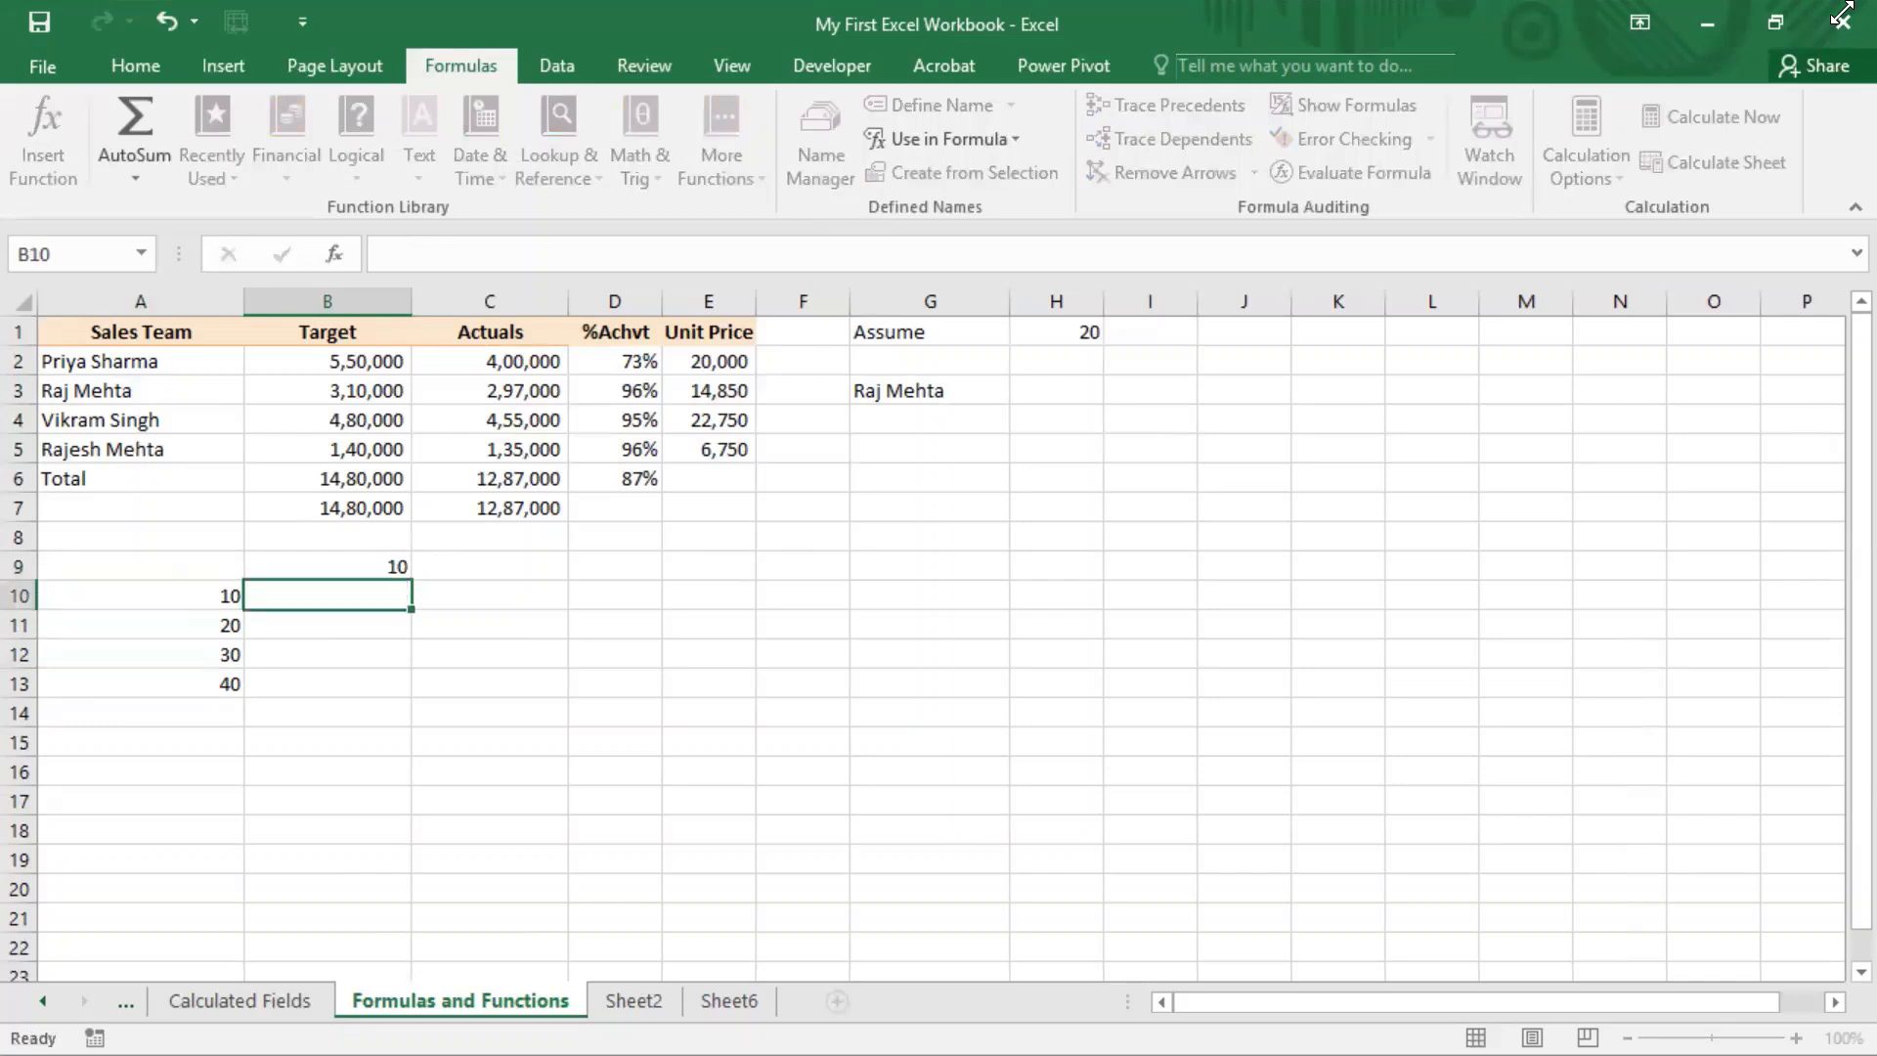
Step: Enter the formula =A10*$B$9 in cell B10, with the B9 reference made absolute
key("Left")
key("Right")
key("Right")
key("Left")
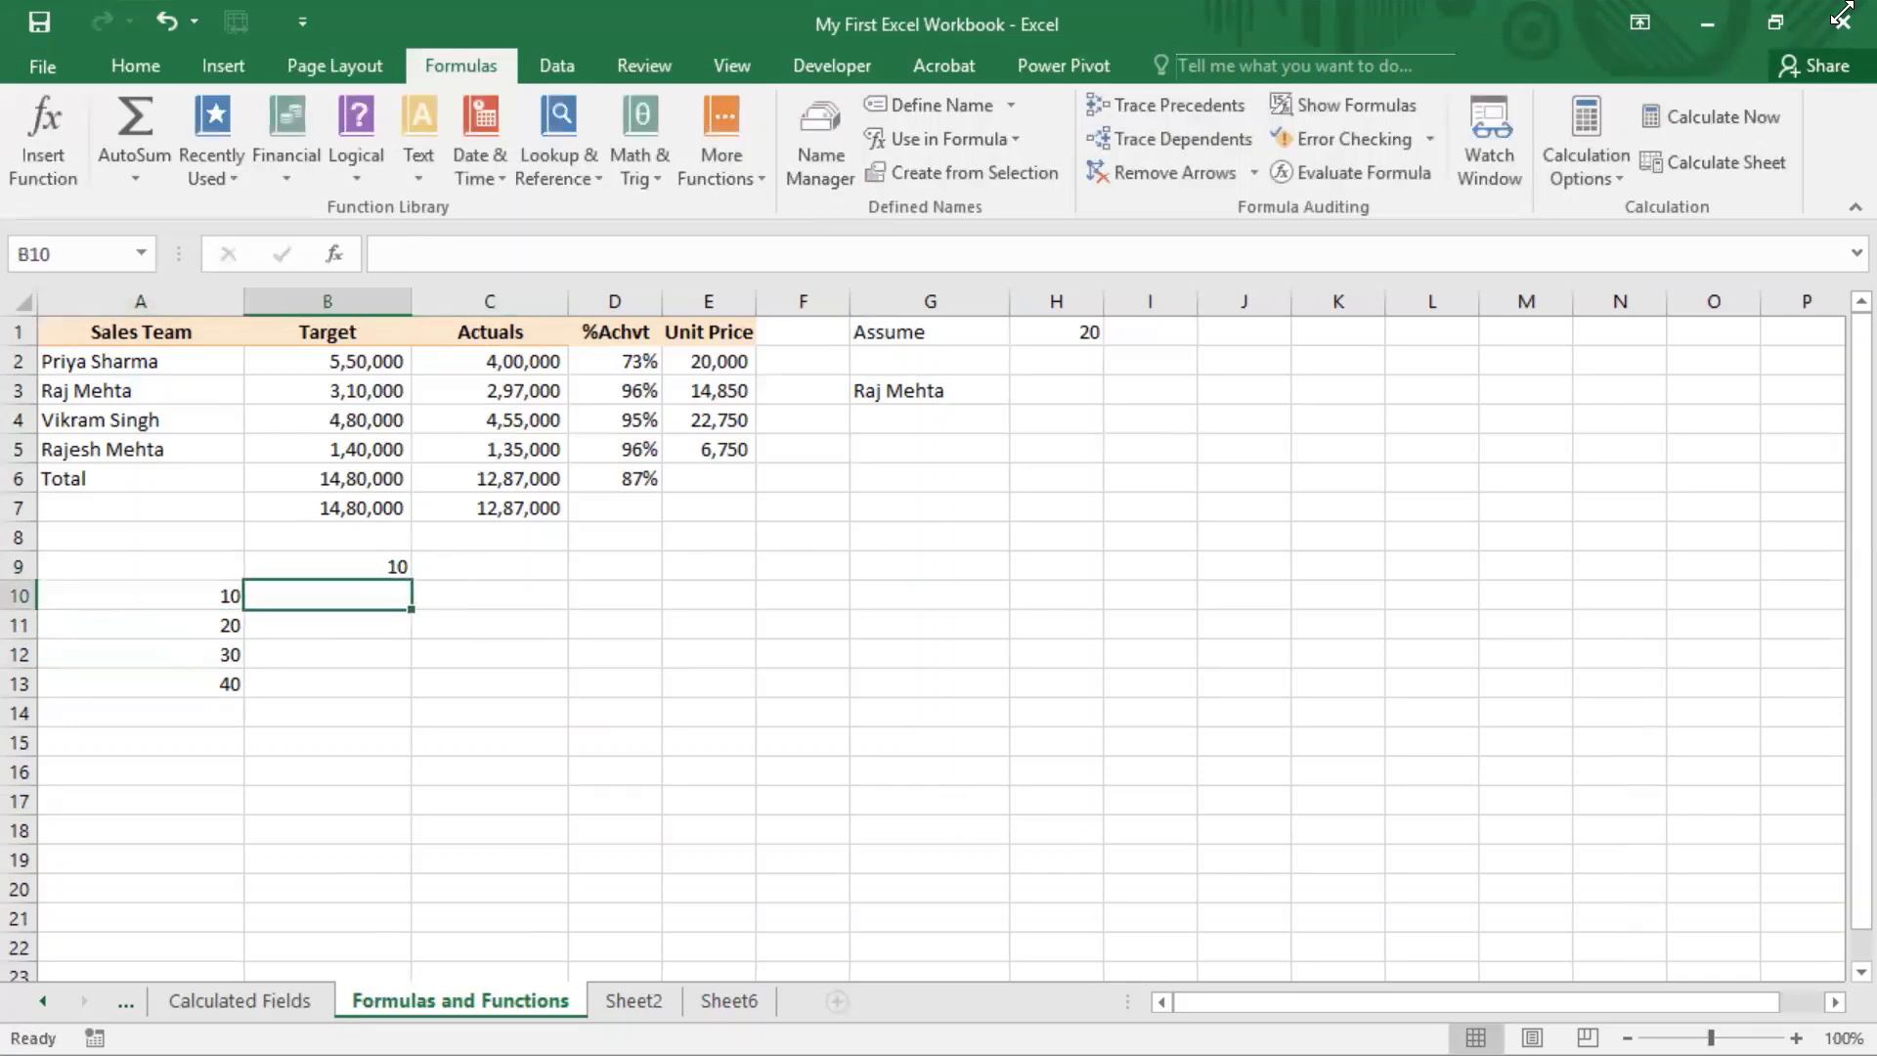
type("=")
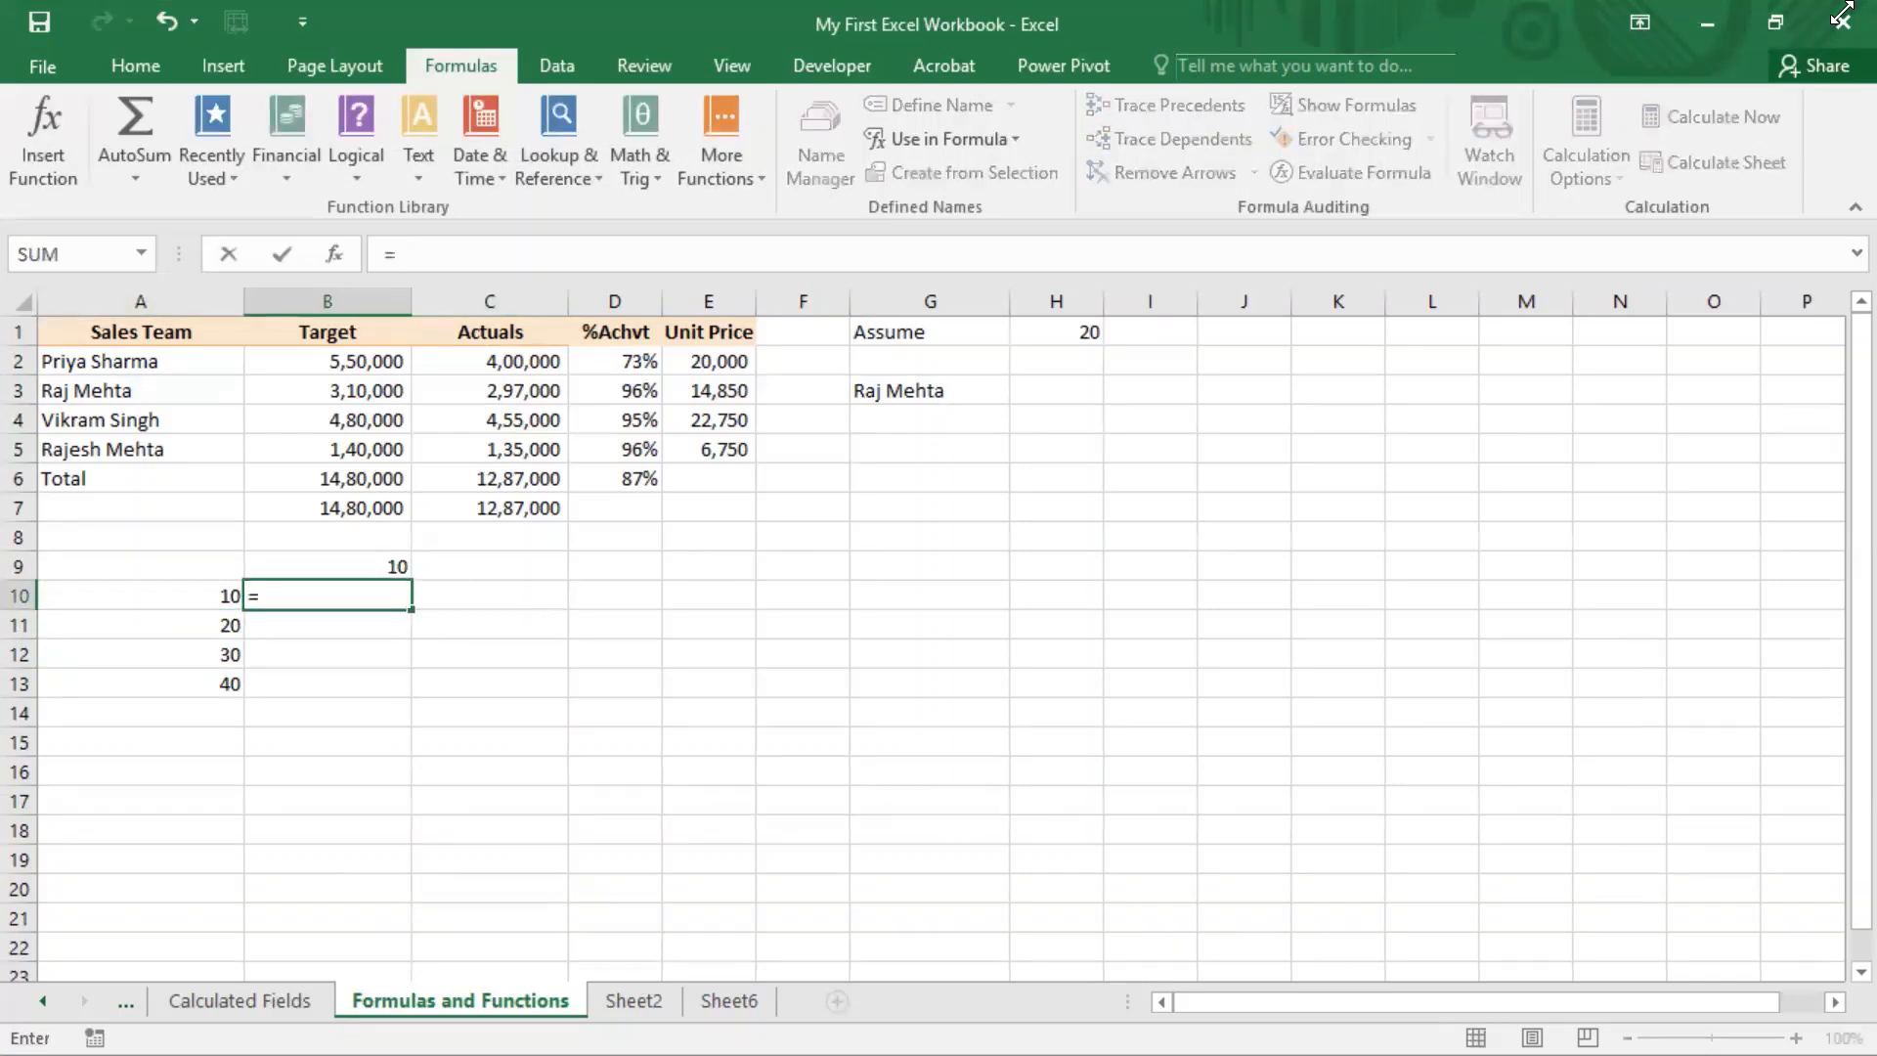
key("Left")
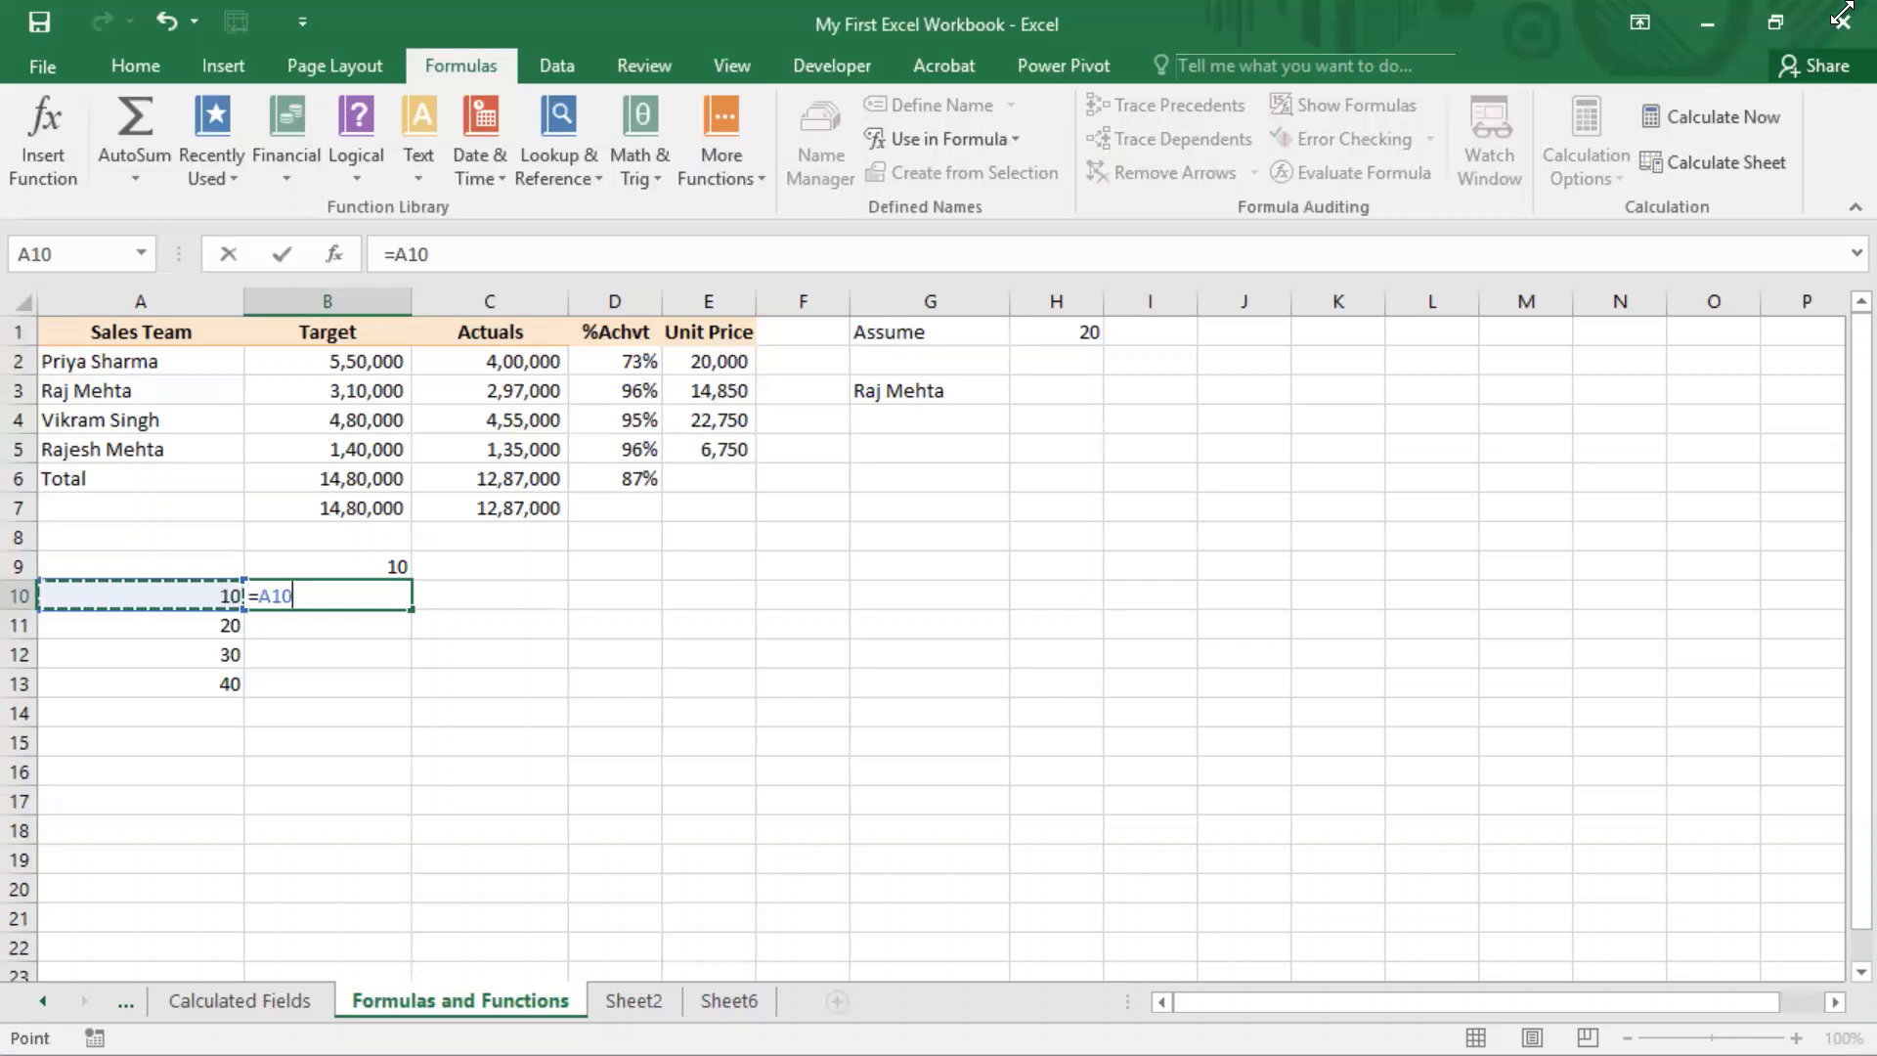
type("*")
key("ctrl+2")
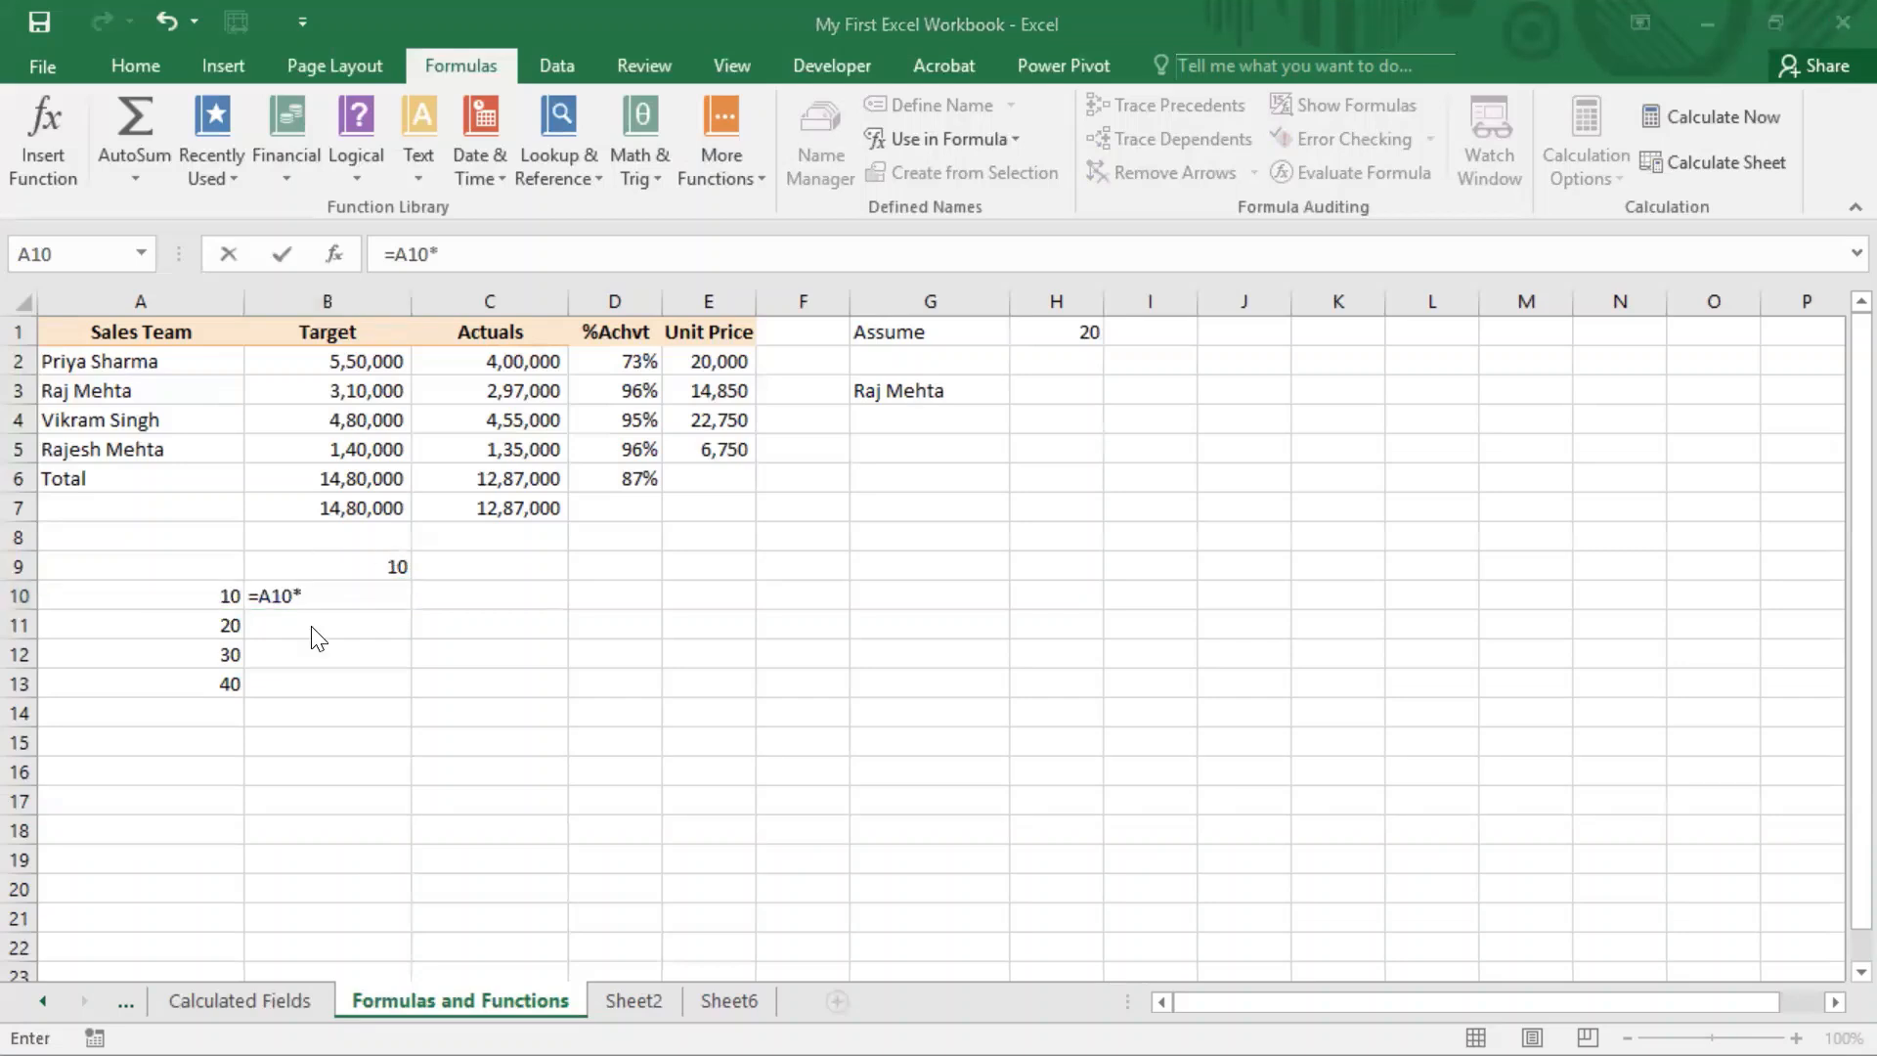
left_click(367, 577)
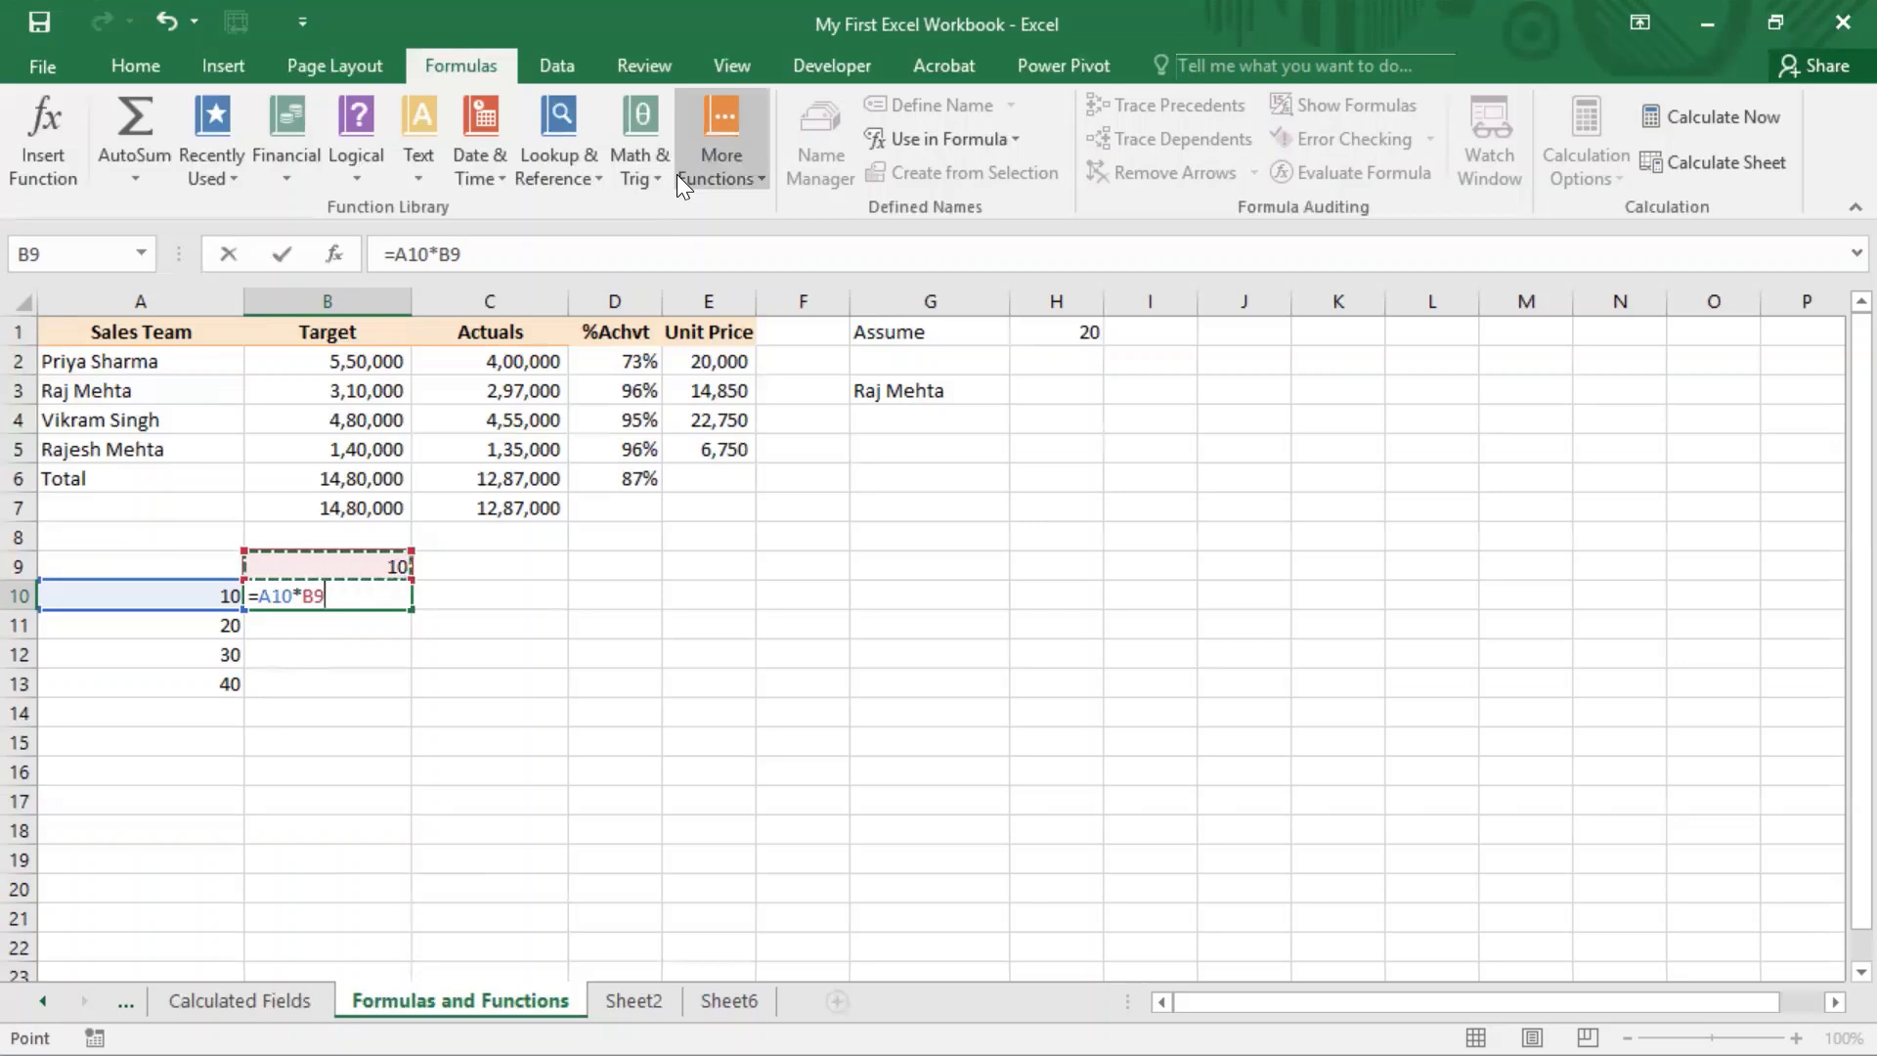
key("F4")
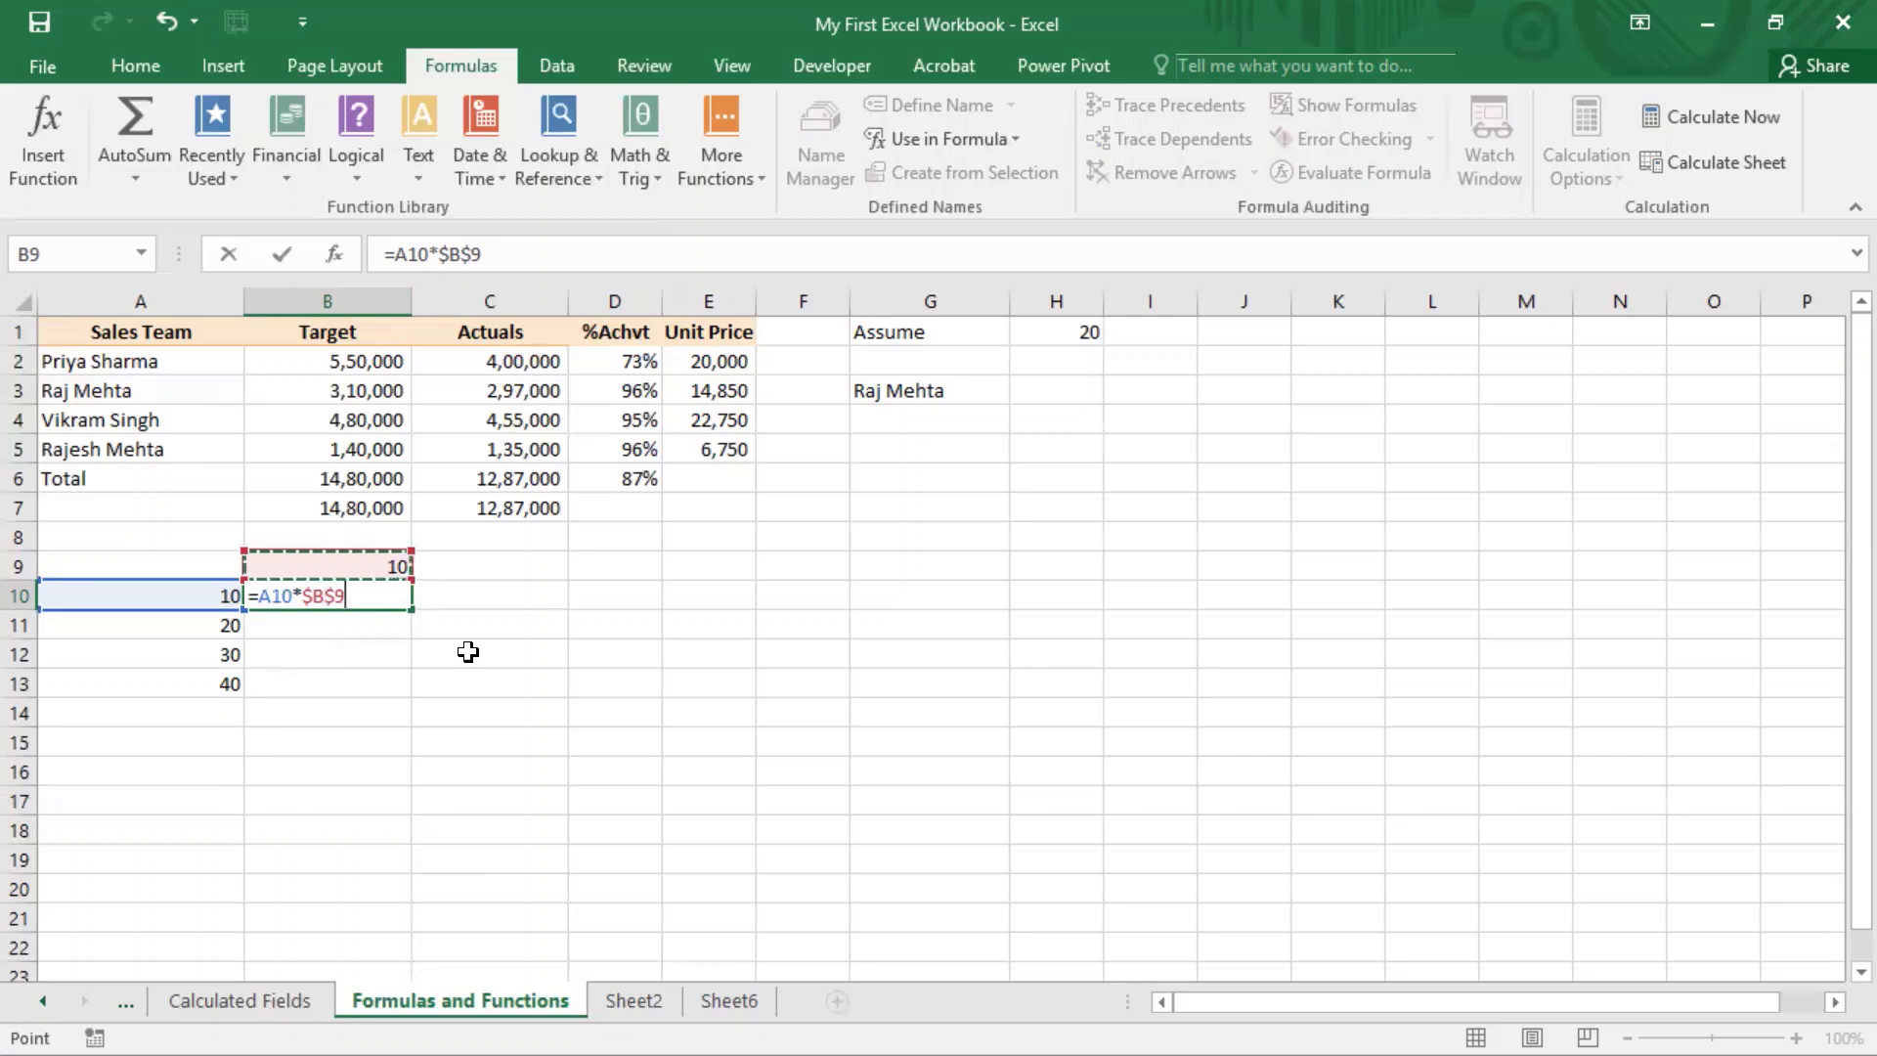
key("Return")
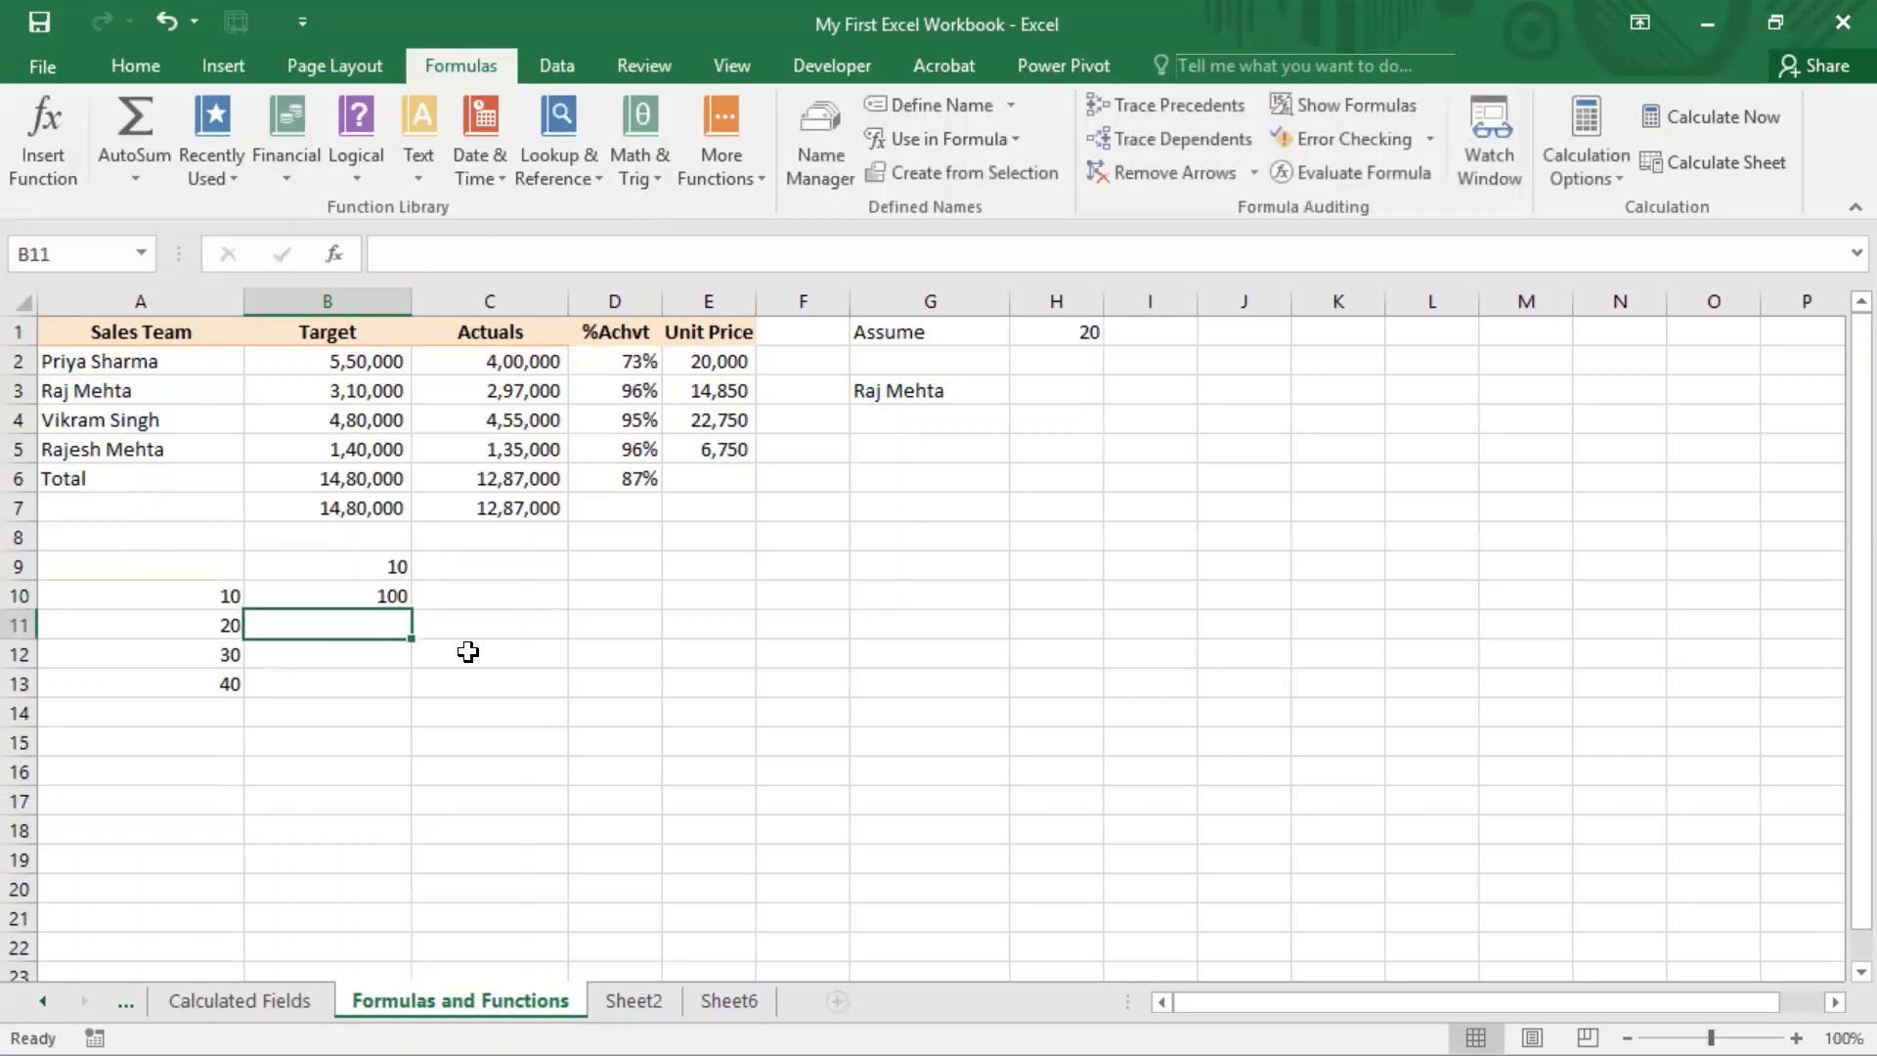
Step: Copy the formula in B10 down to B13
key("Up")
key("ctrl+c")
key("shift+Down")
key("shift+Down")
key("shift+Down")
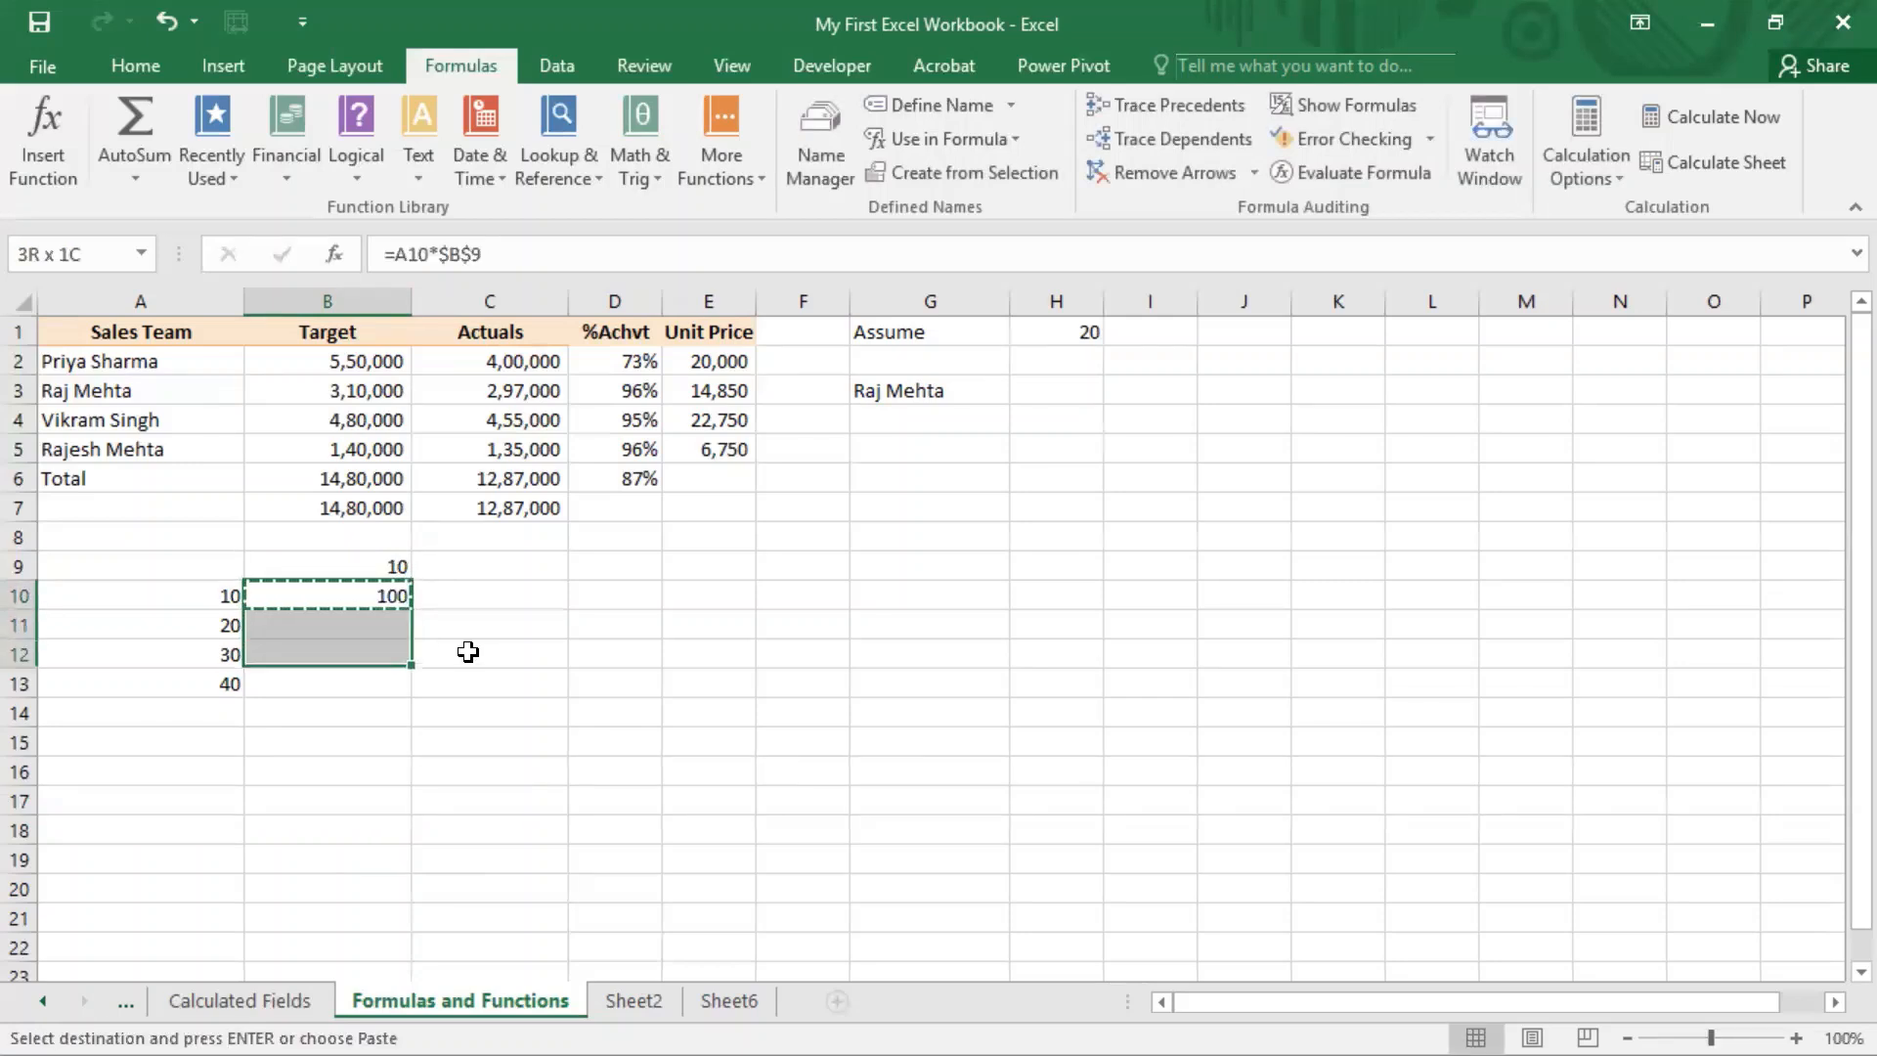
key("ctrl+v")
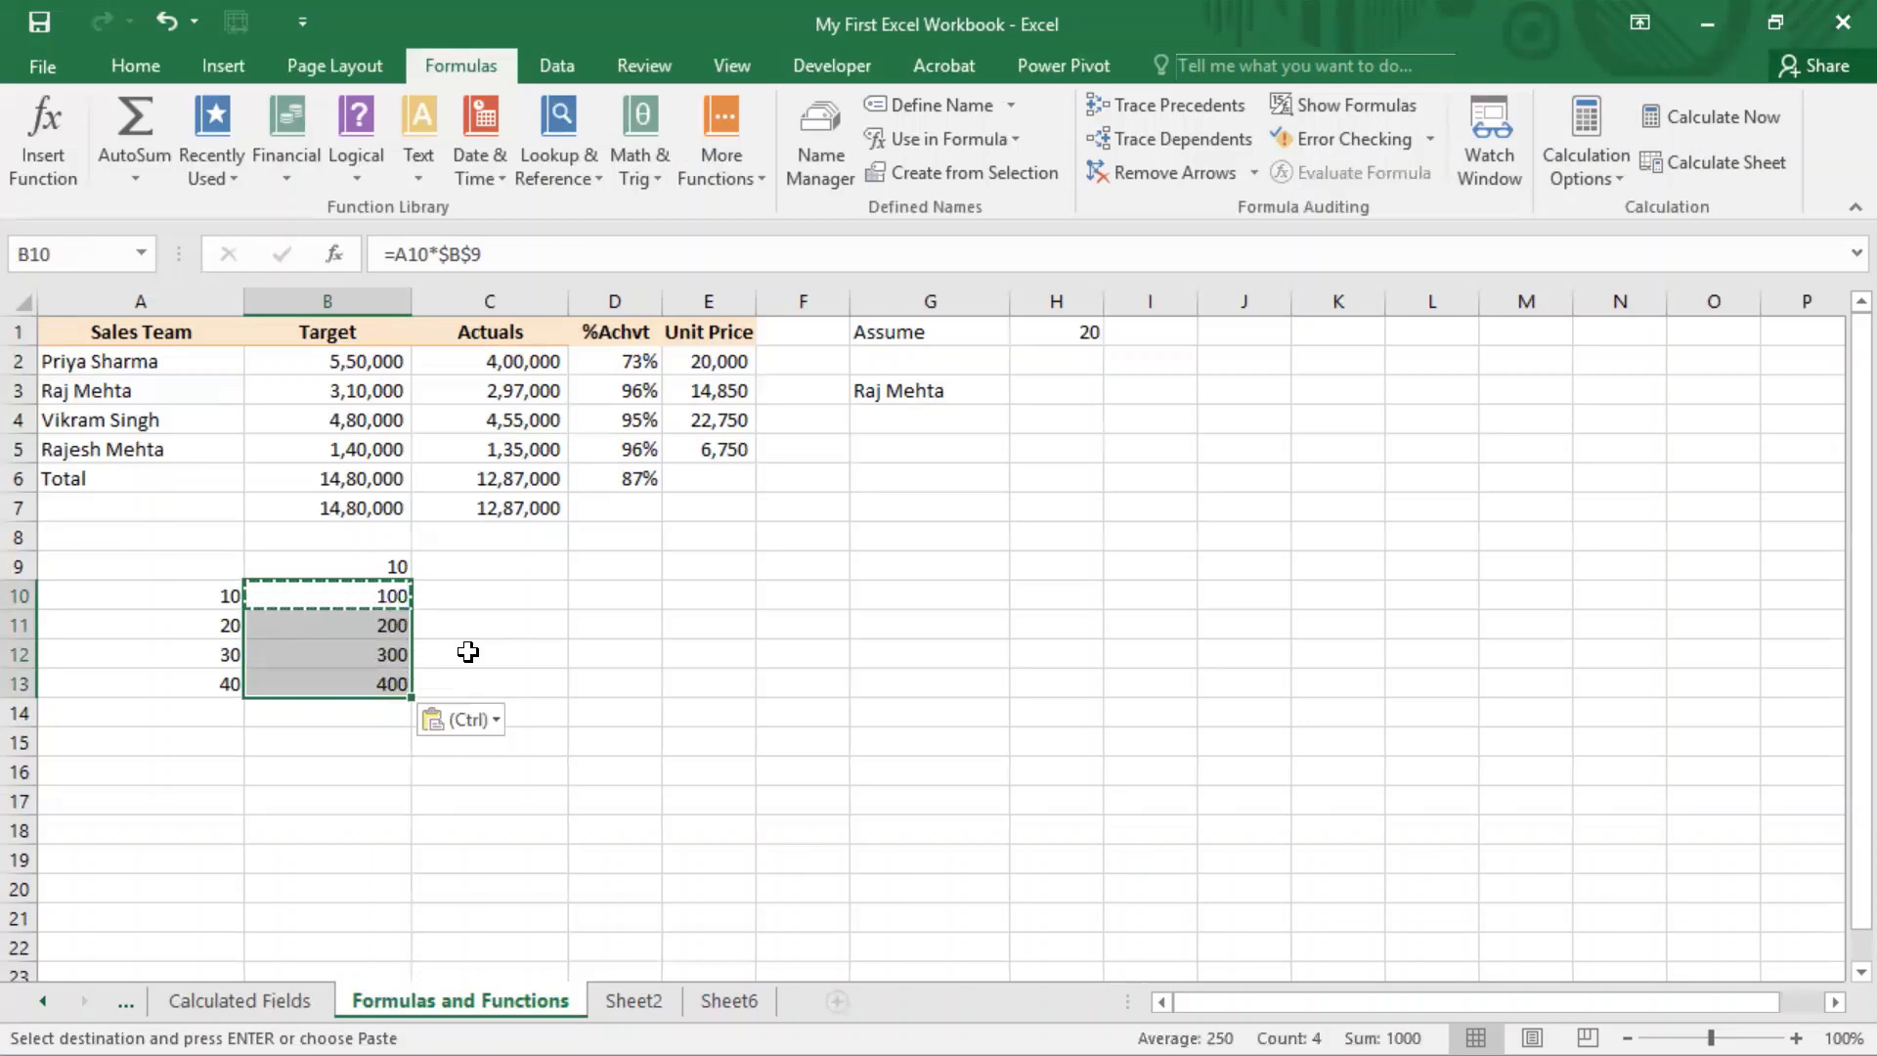
Step: Examine the multiplier in B9 and the cell references in the B10 formula without changing them
key("Up")
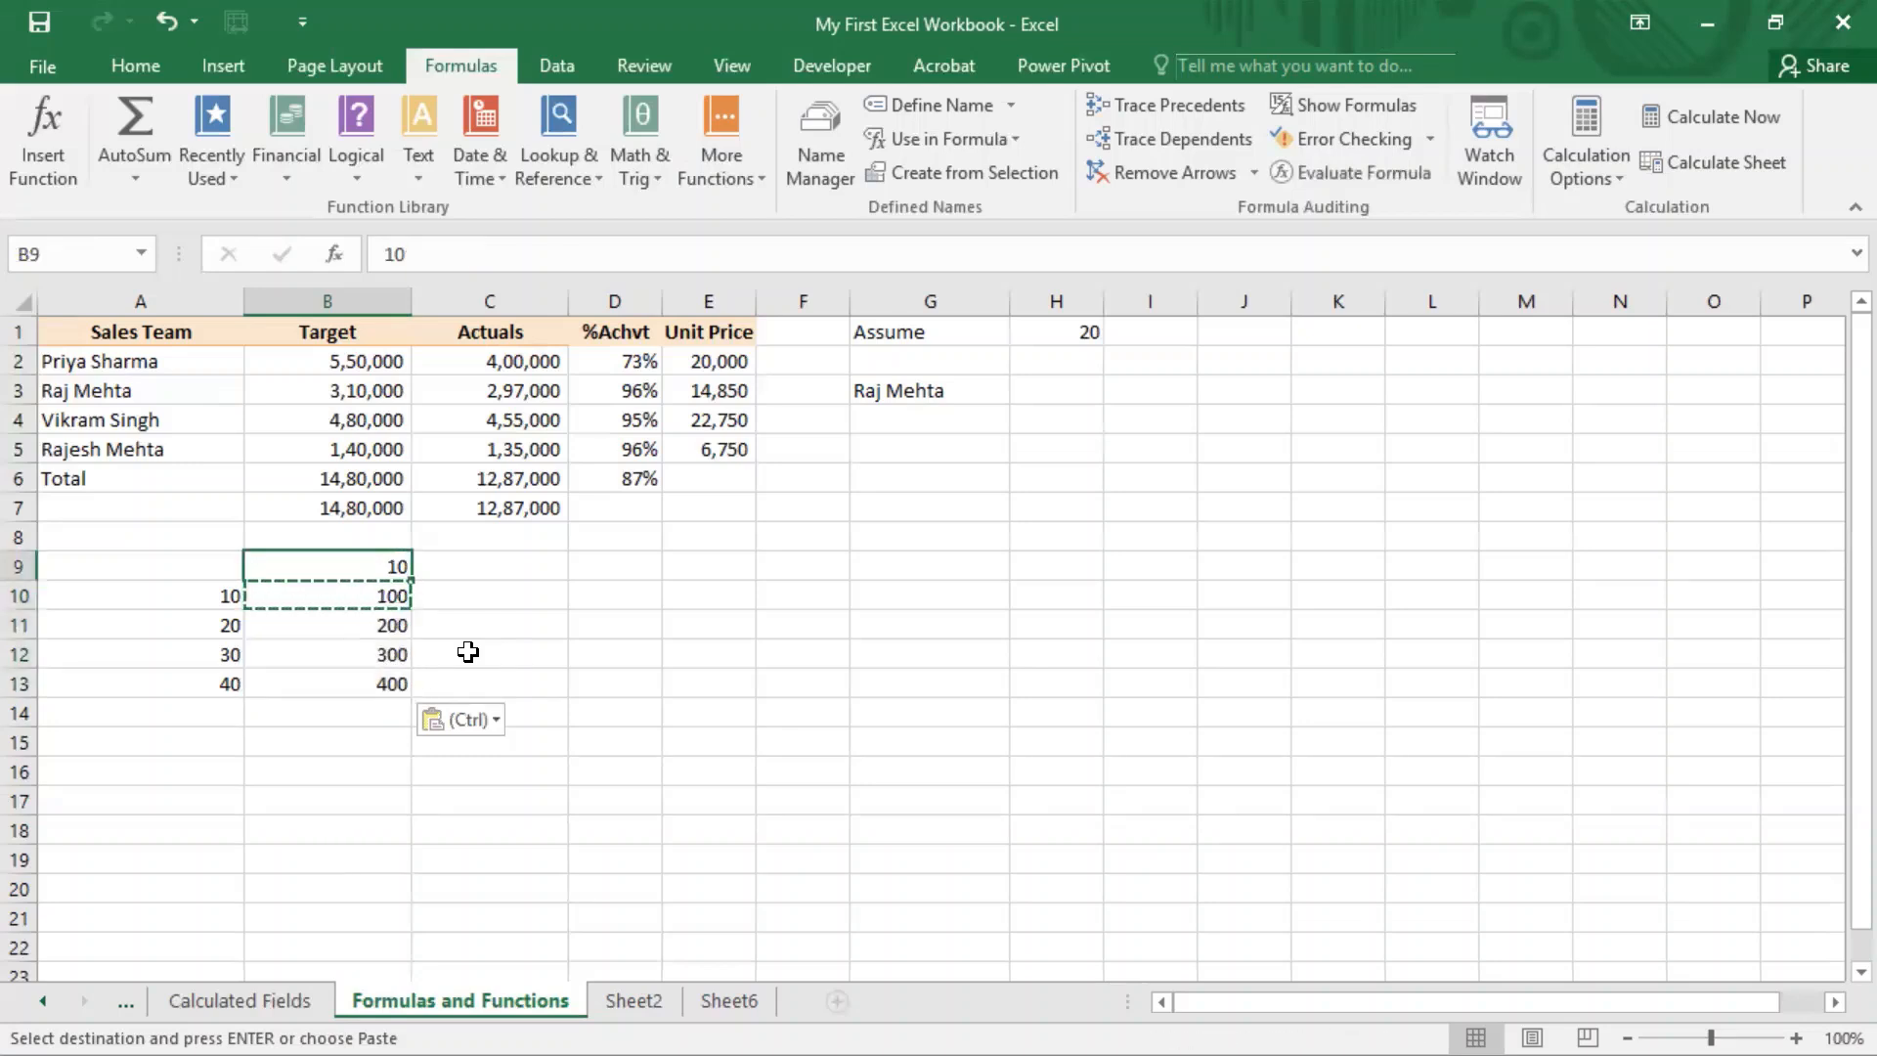
key("Down")
key("Down")
key("Up")
key("Up")
key("F2")
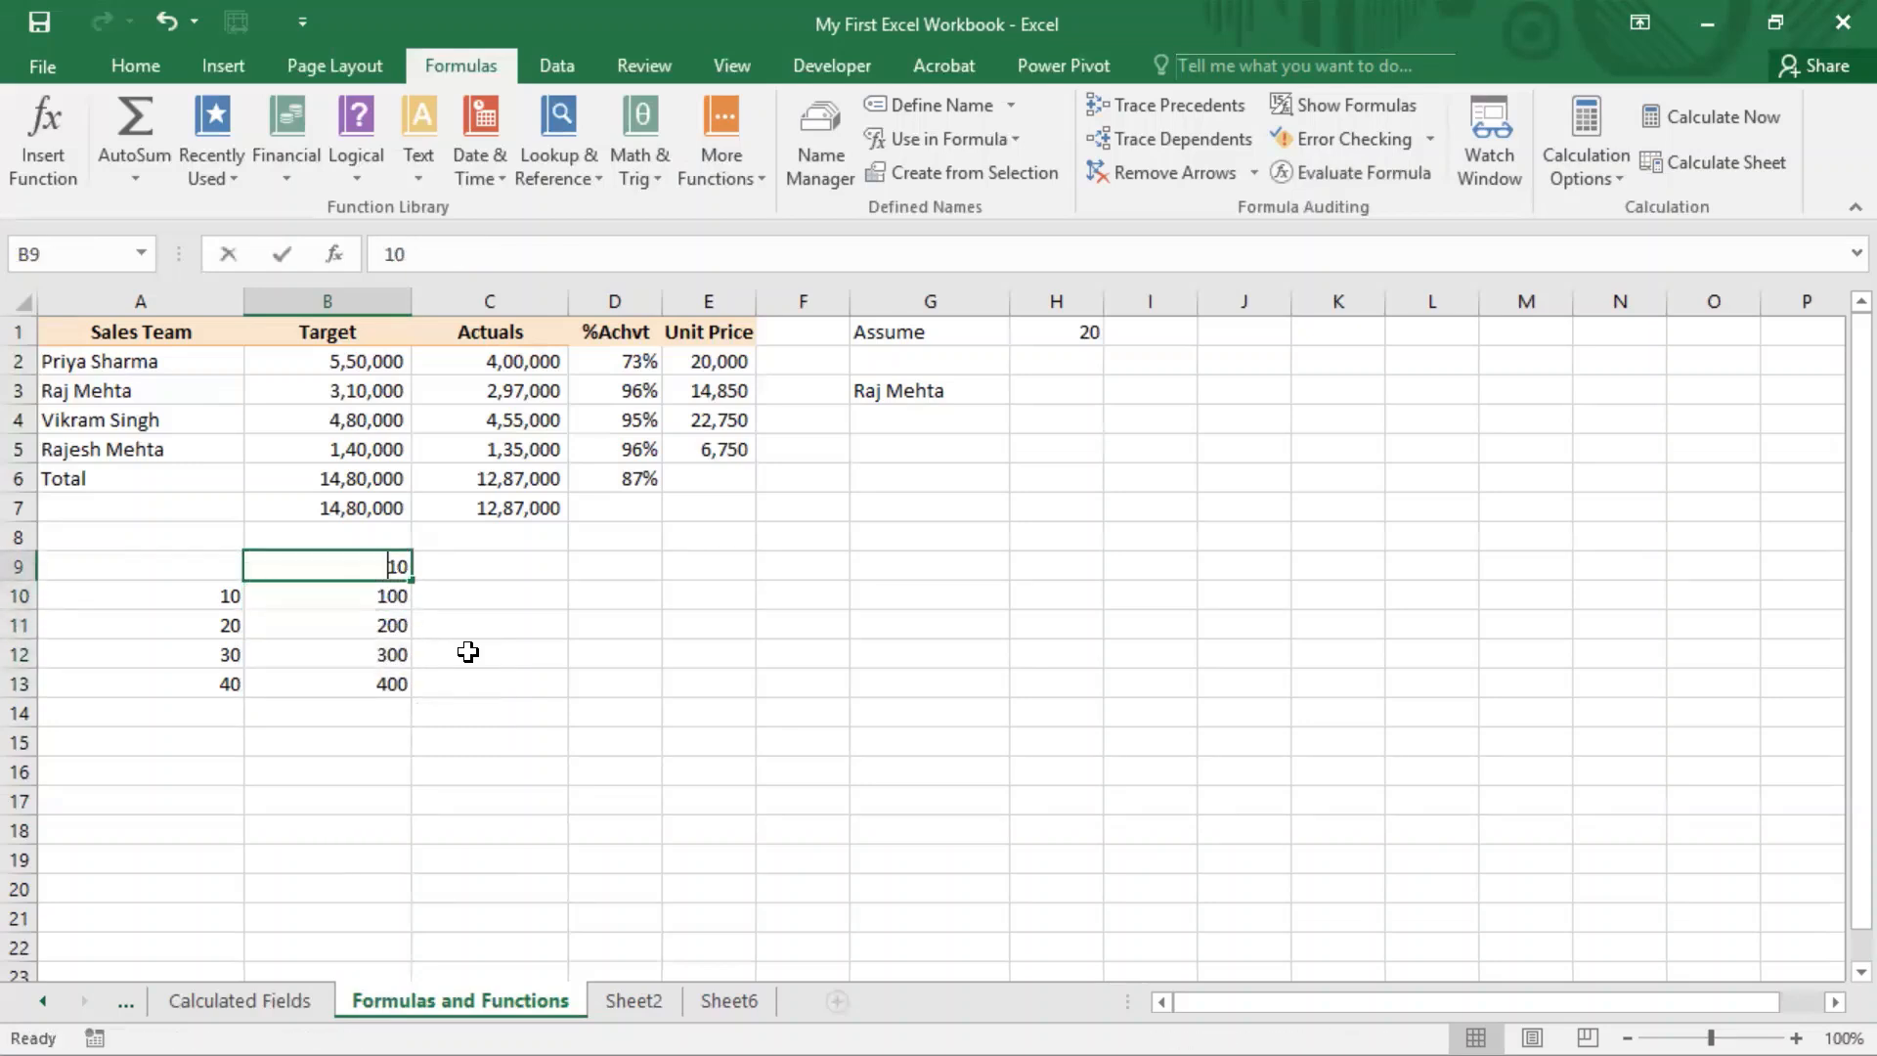
key("Return")
key("F2")
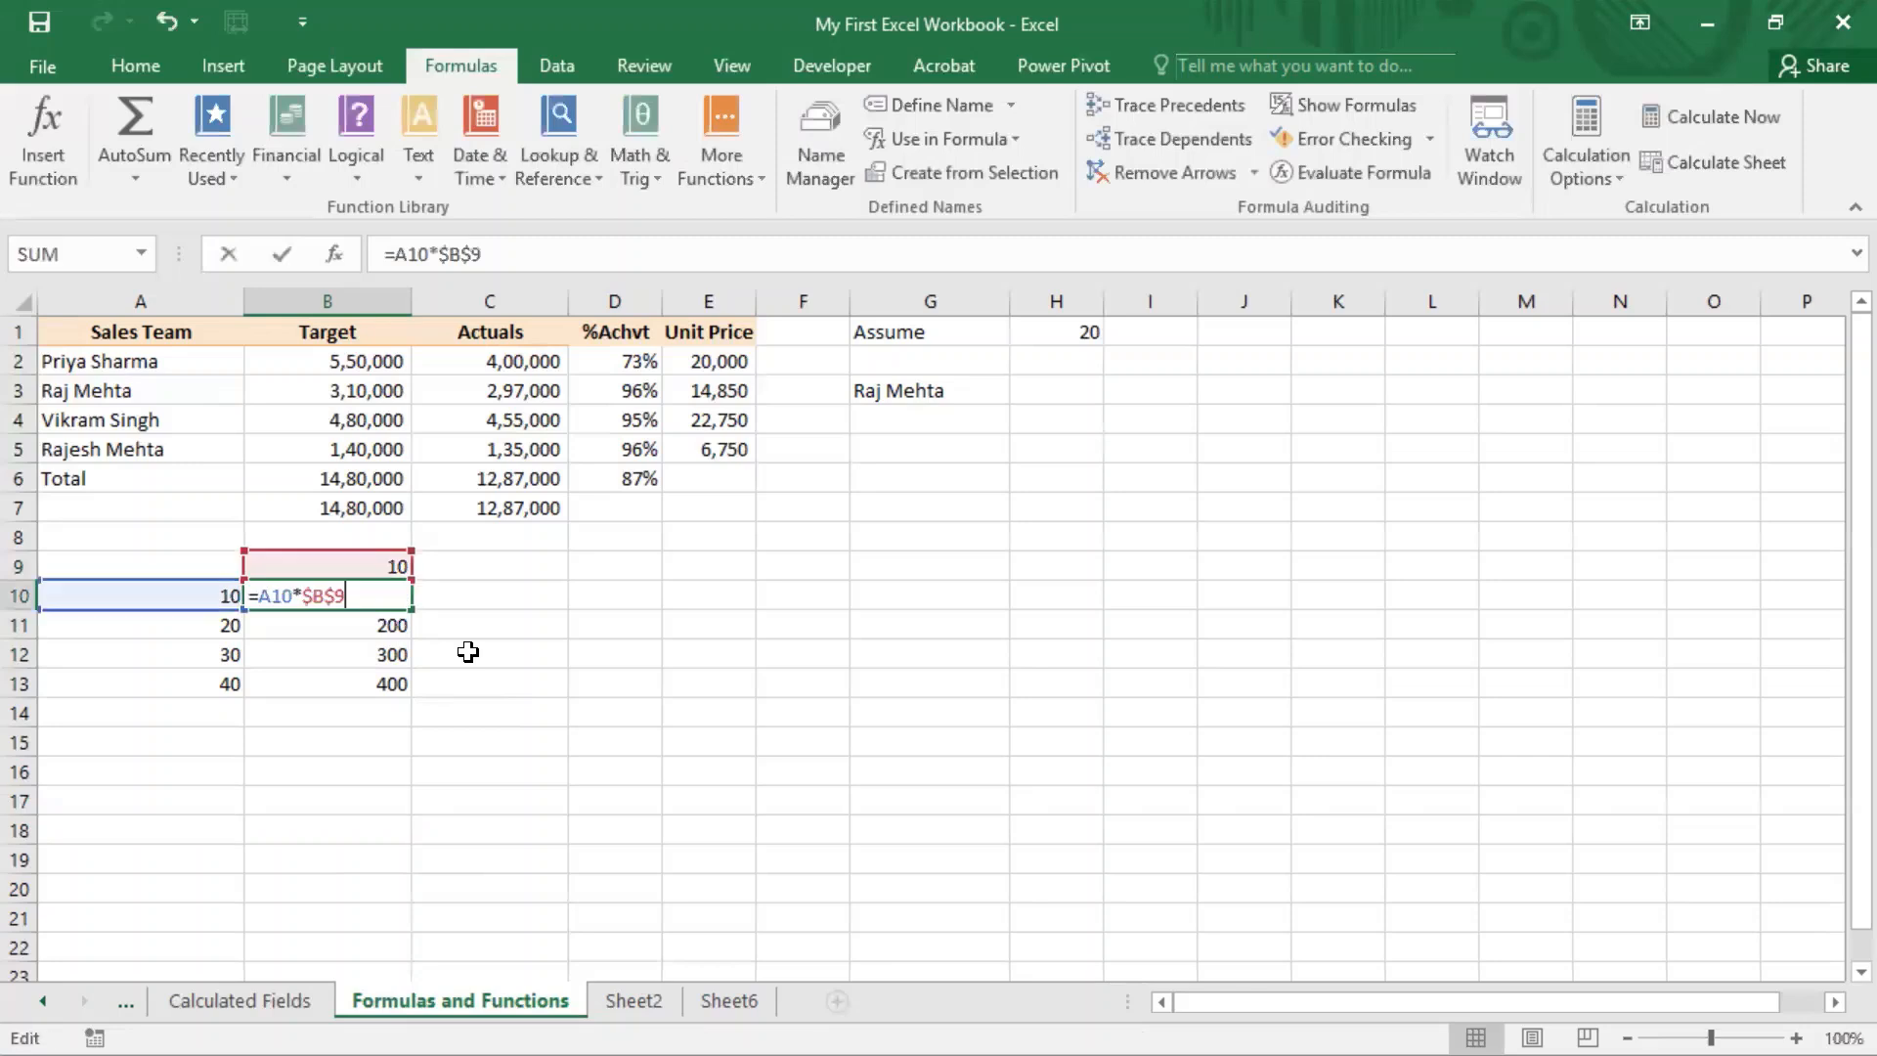
key("Escape")
key("Up")
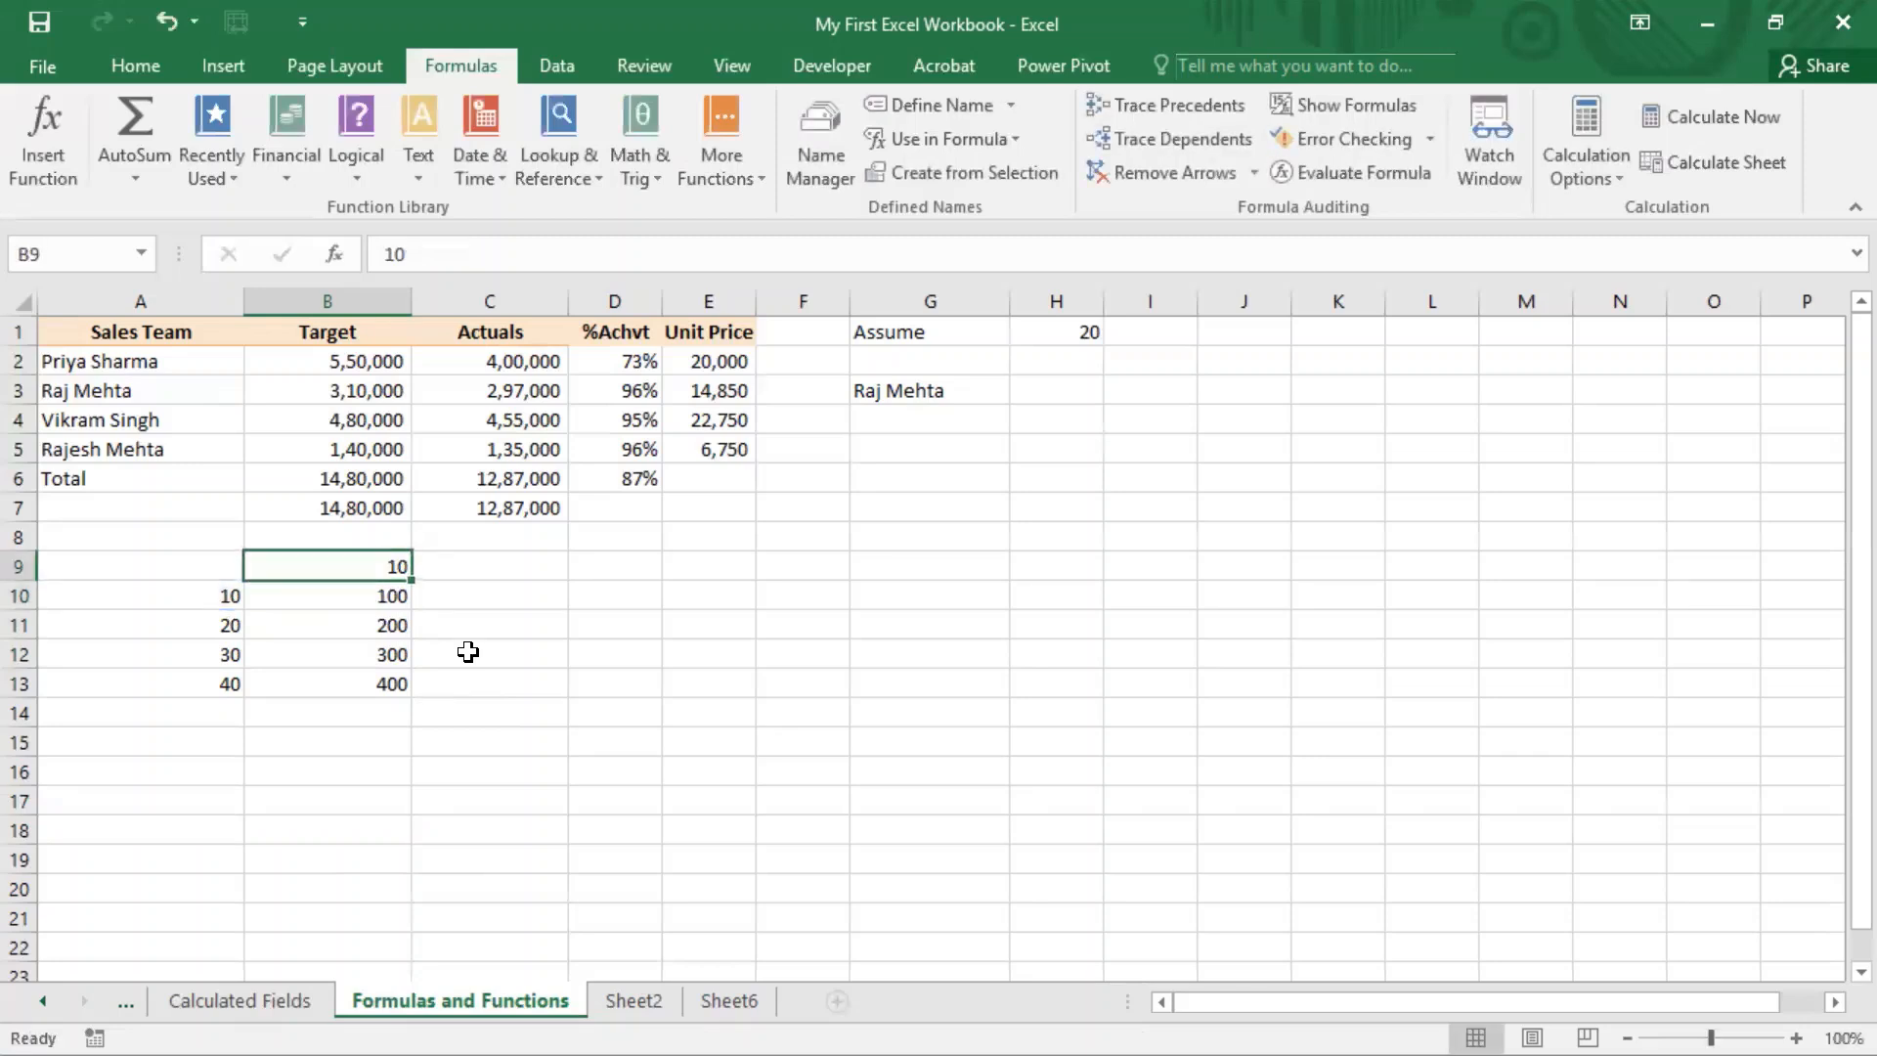
key("Down")
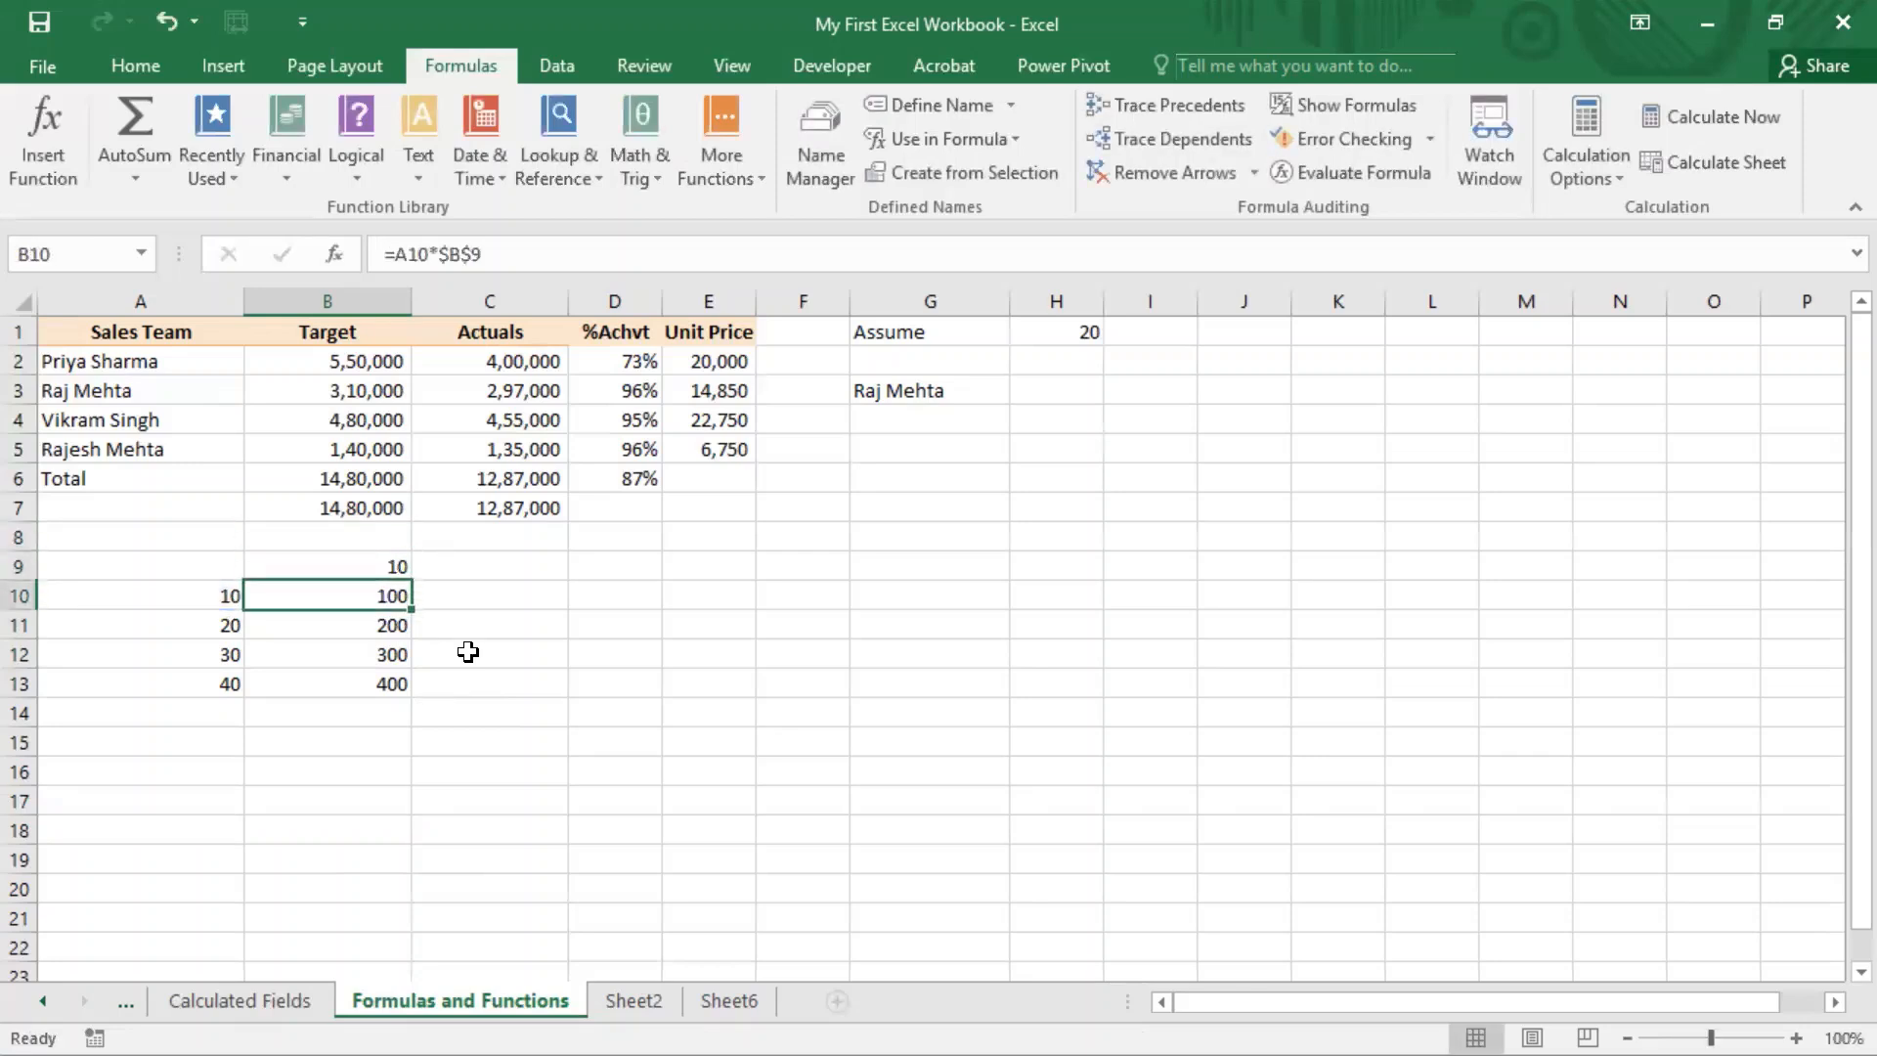
key("Up")
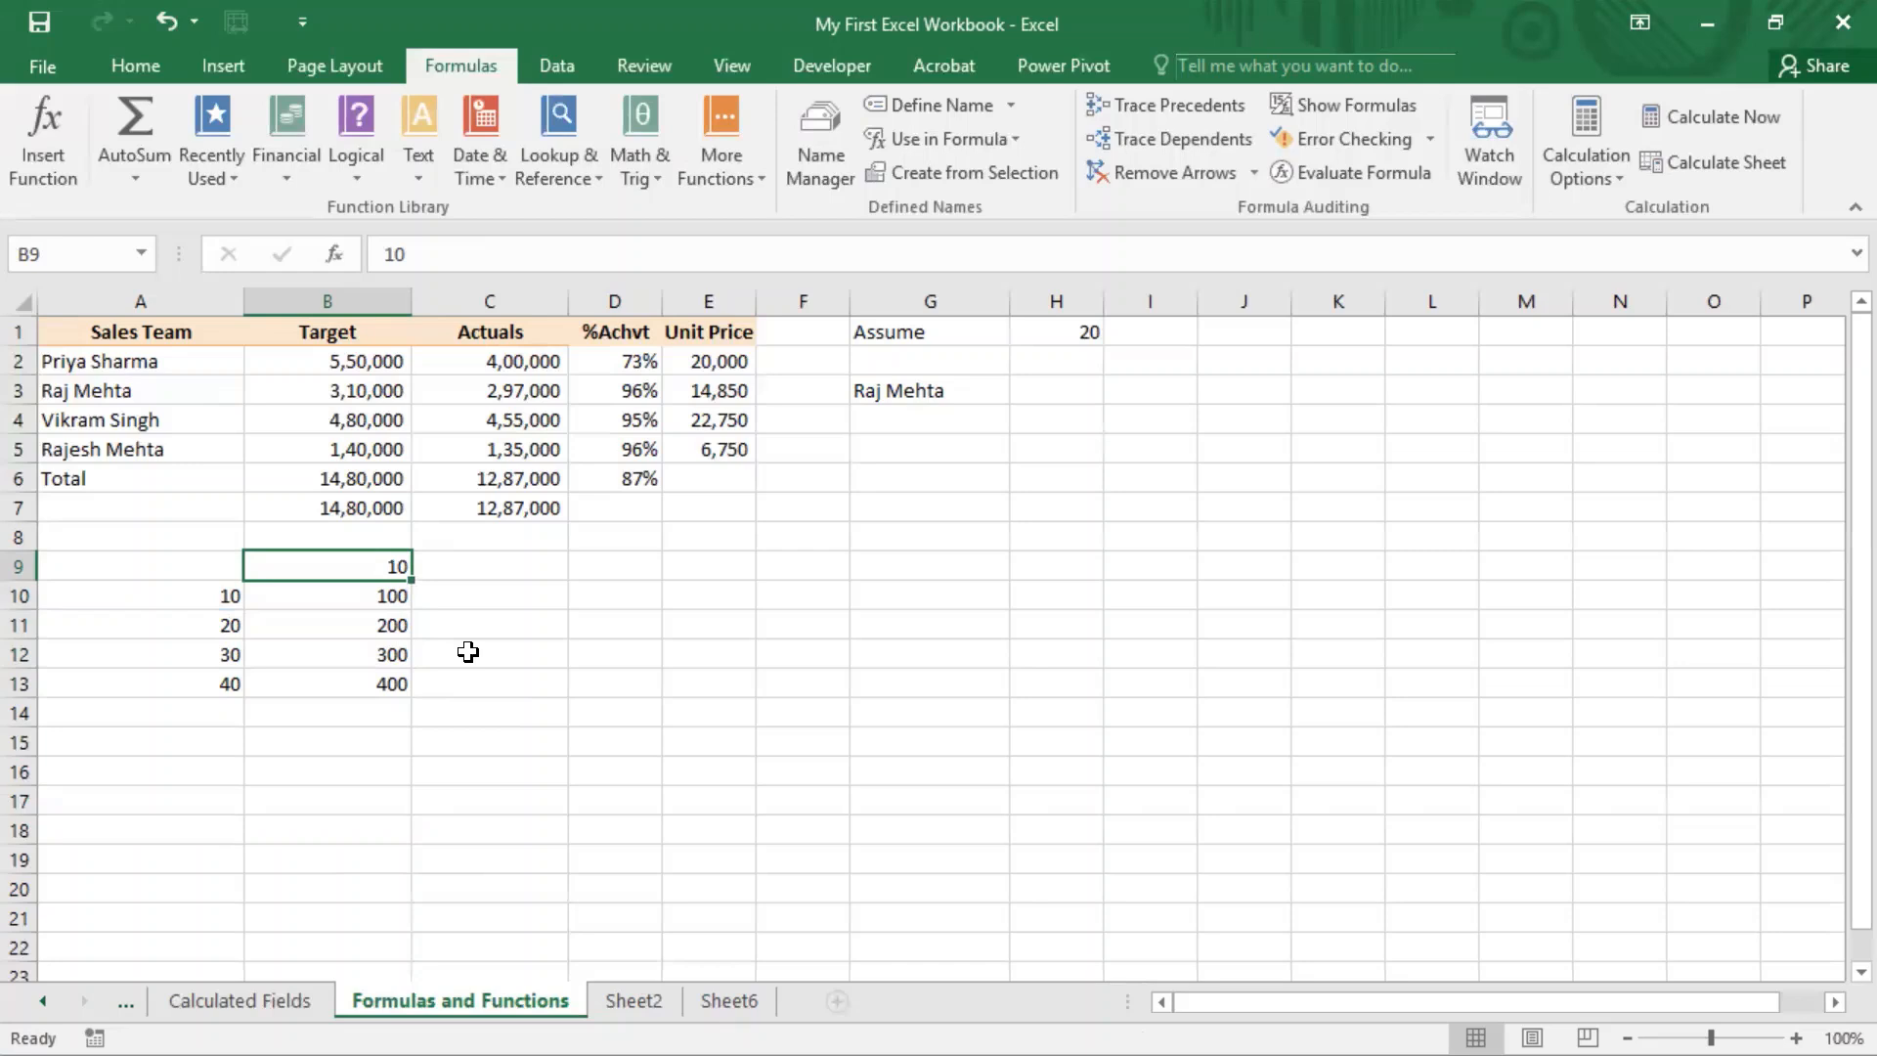
Step: Change the formula in B10 to =A10*B$9 so that only the row of the B9 reference is locked
key("Down")
key("F2")
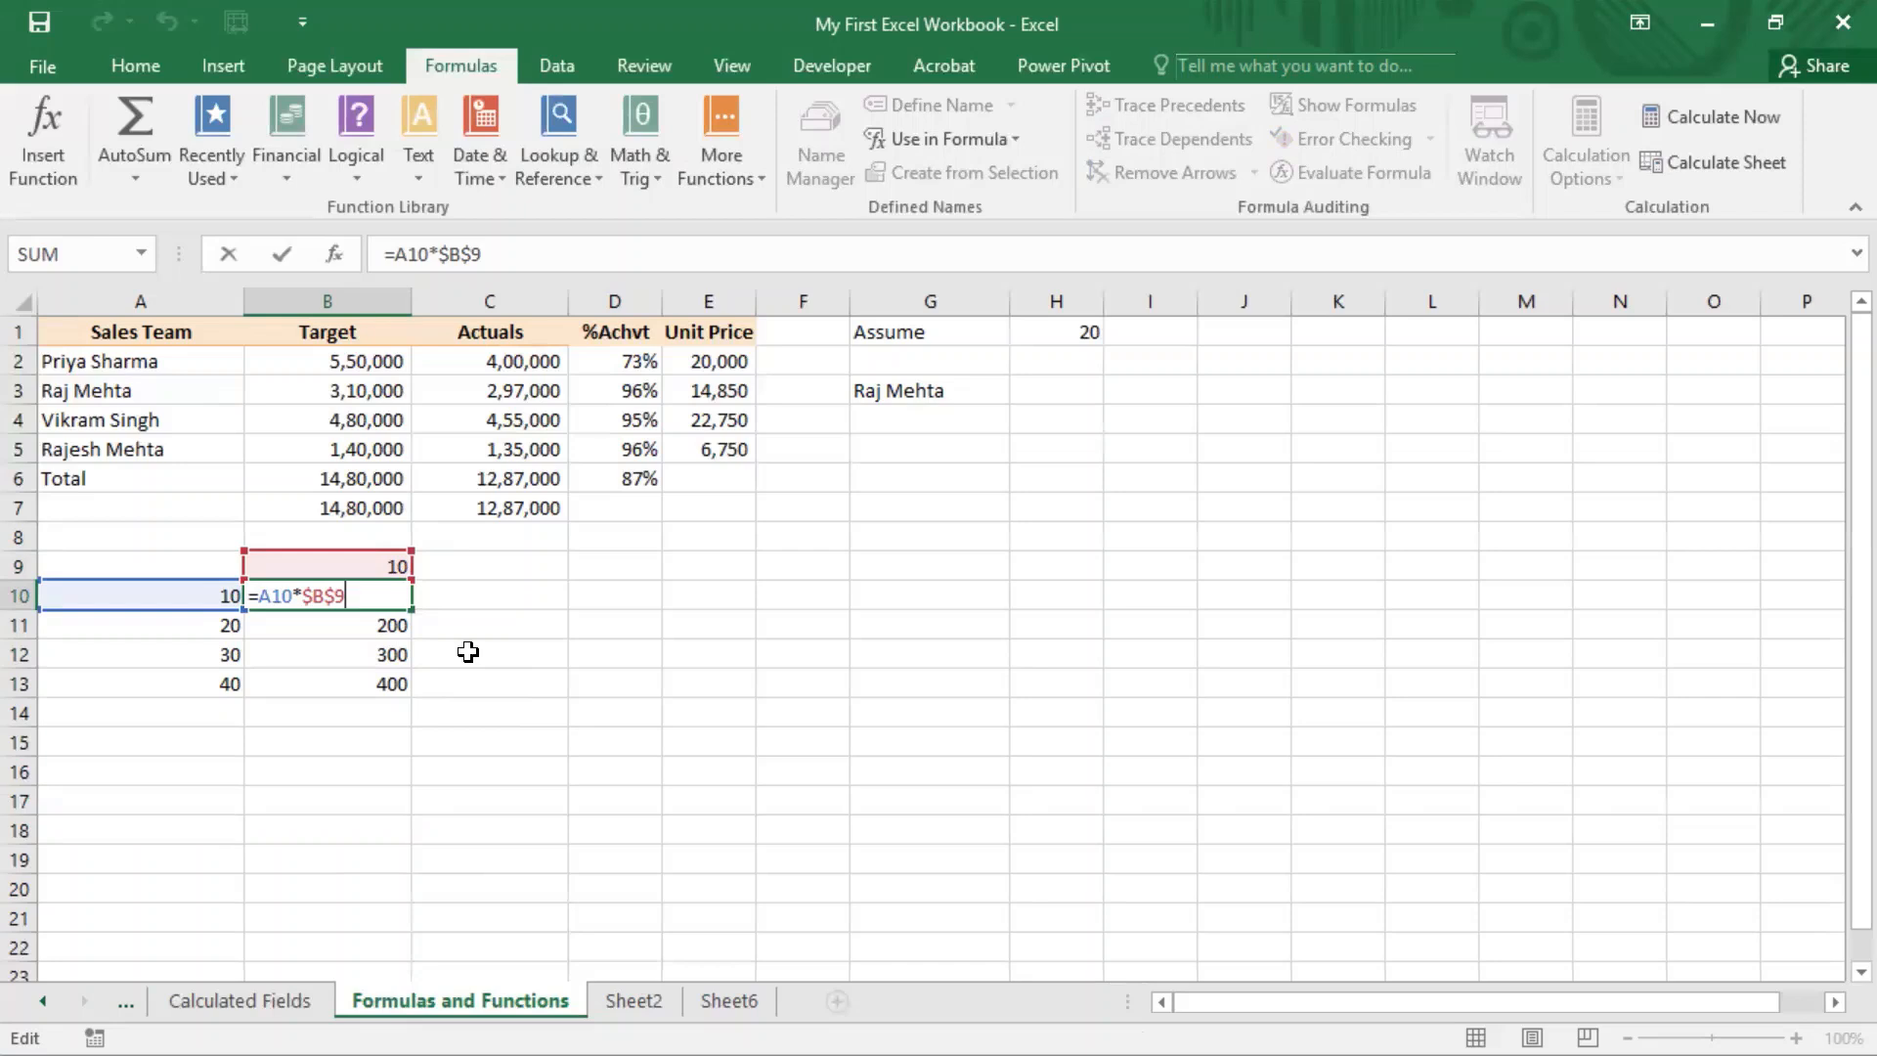
key("Left")
key("Left")
key("Left")
key("BackSpace")
key("Return")
key("Up")
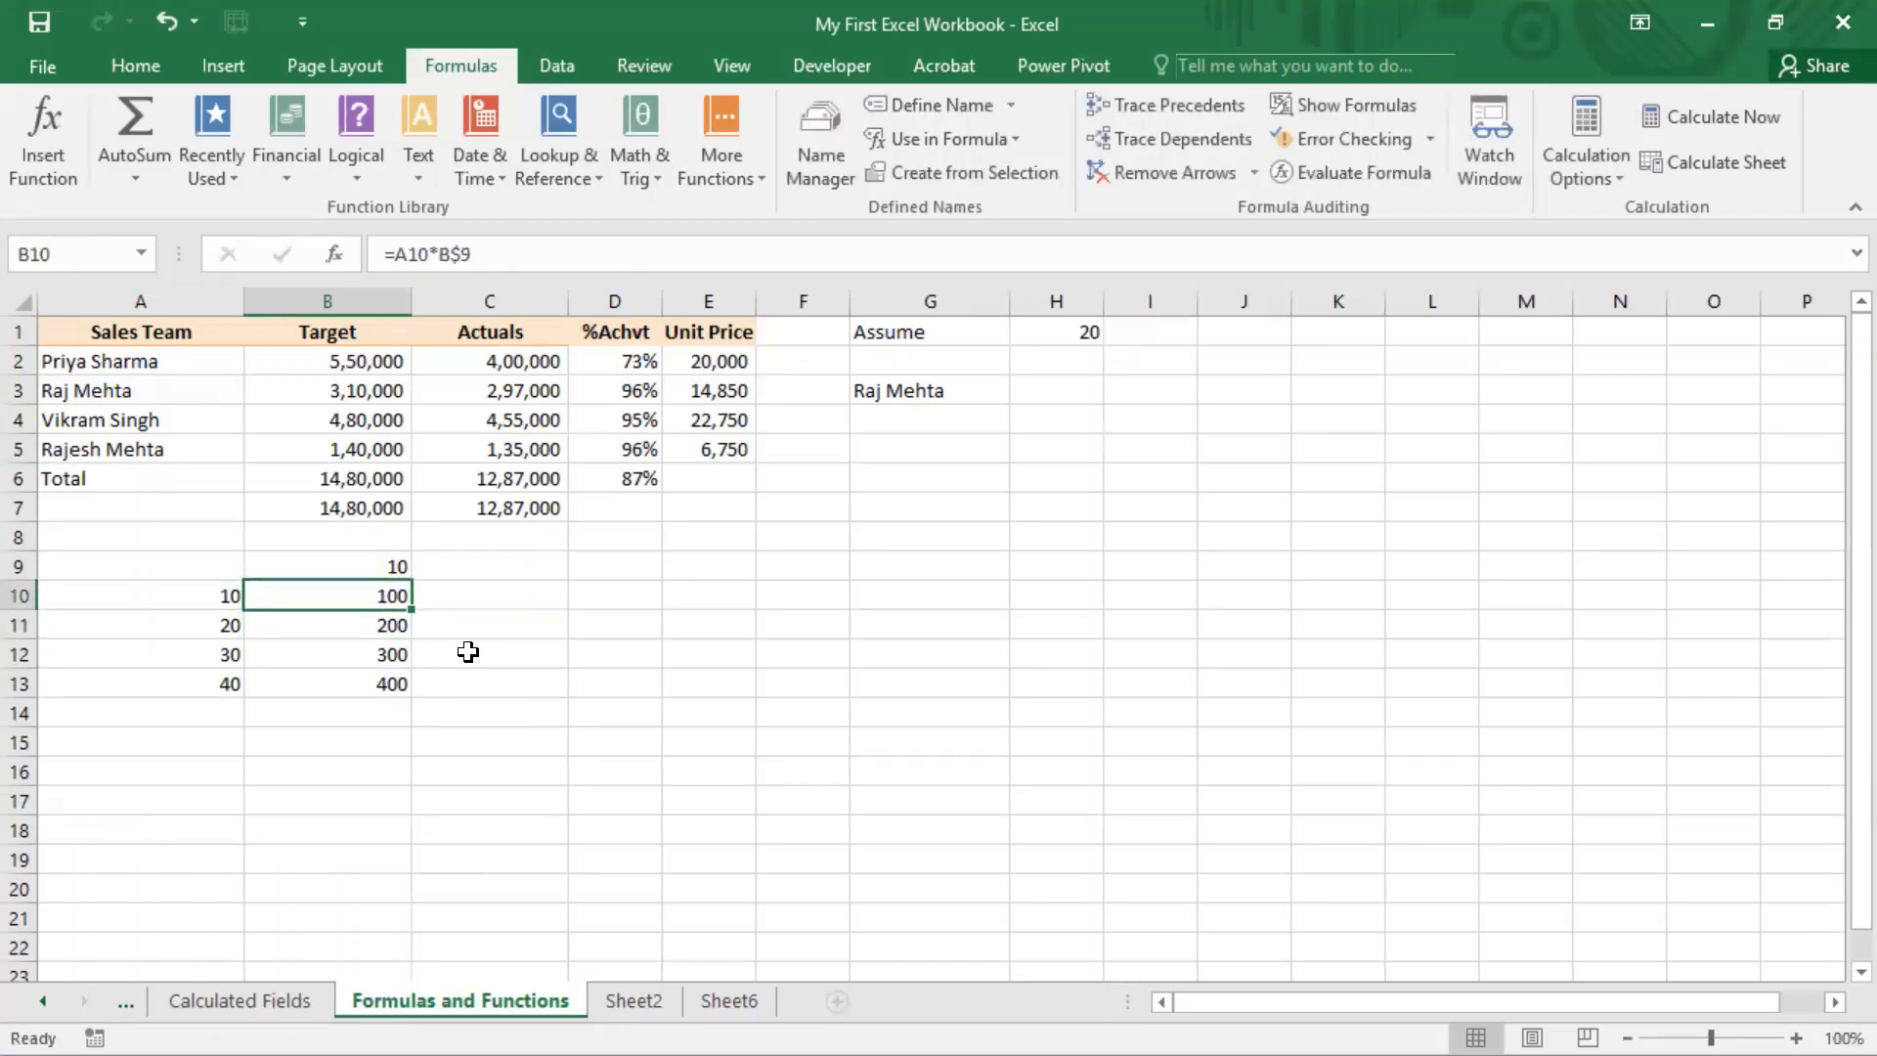
Step: Copy the row-locked multiplication formula in B10 down through B13
key("ctrl+c")
key("ctrl+shift+Down")
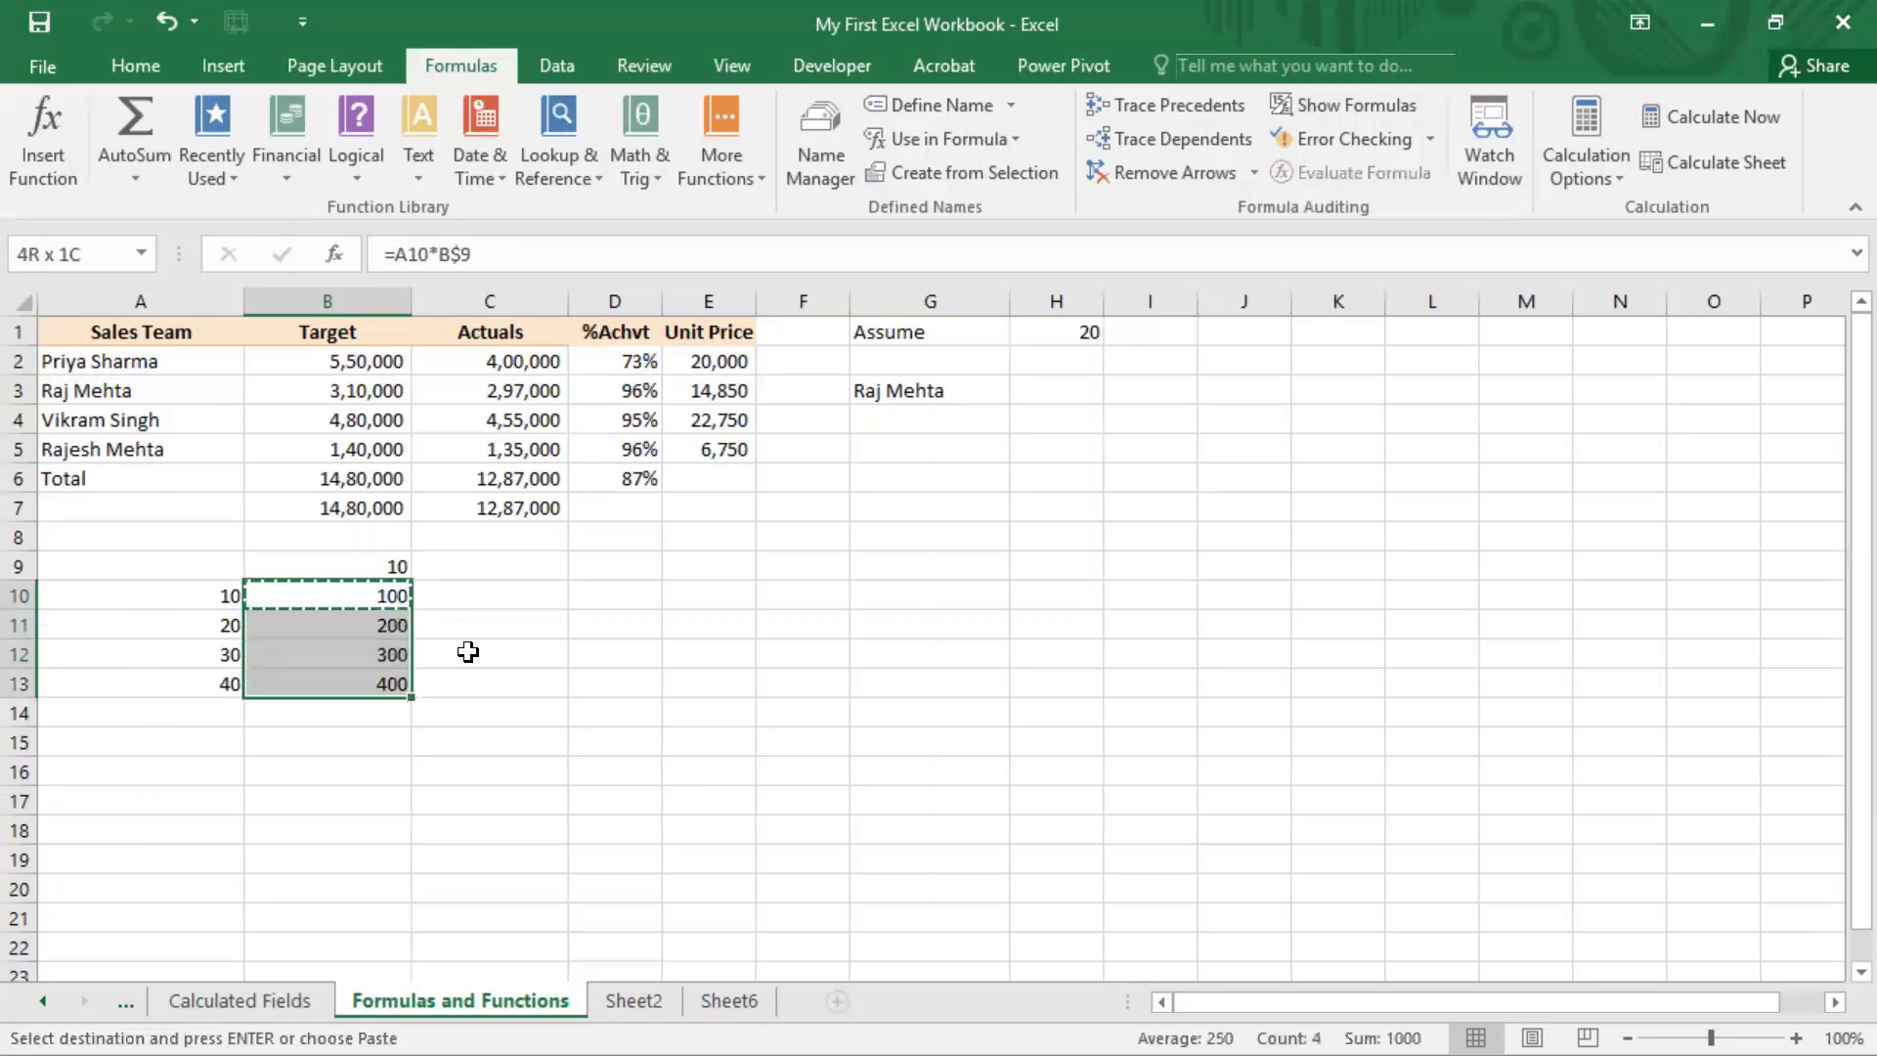
key("ctrl+v")
key("Up")
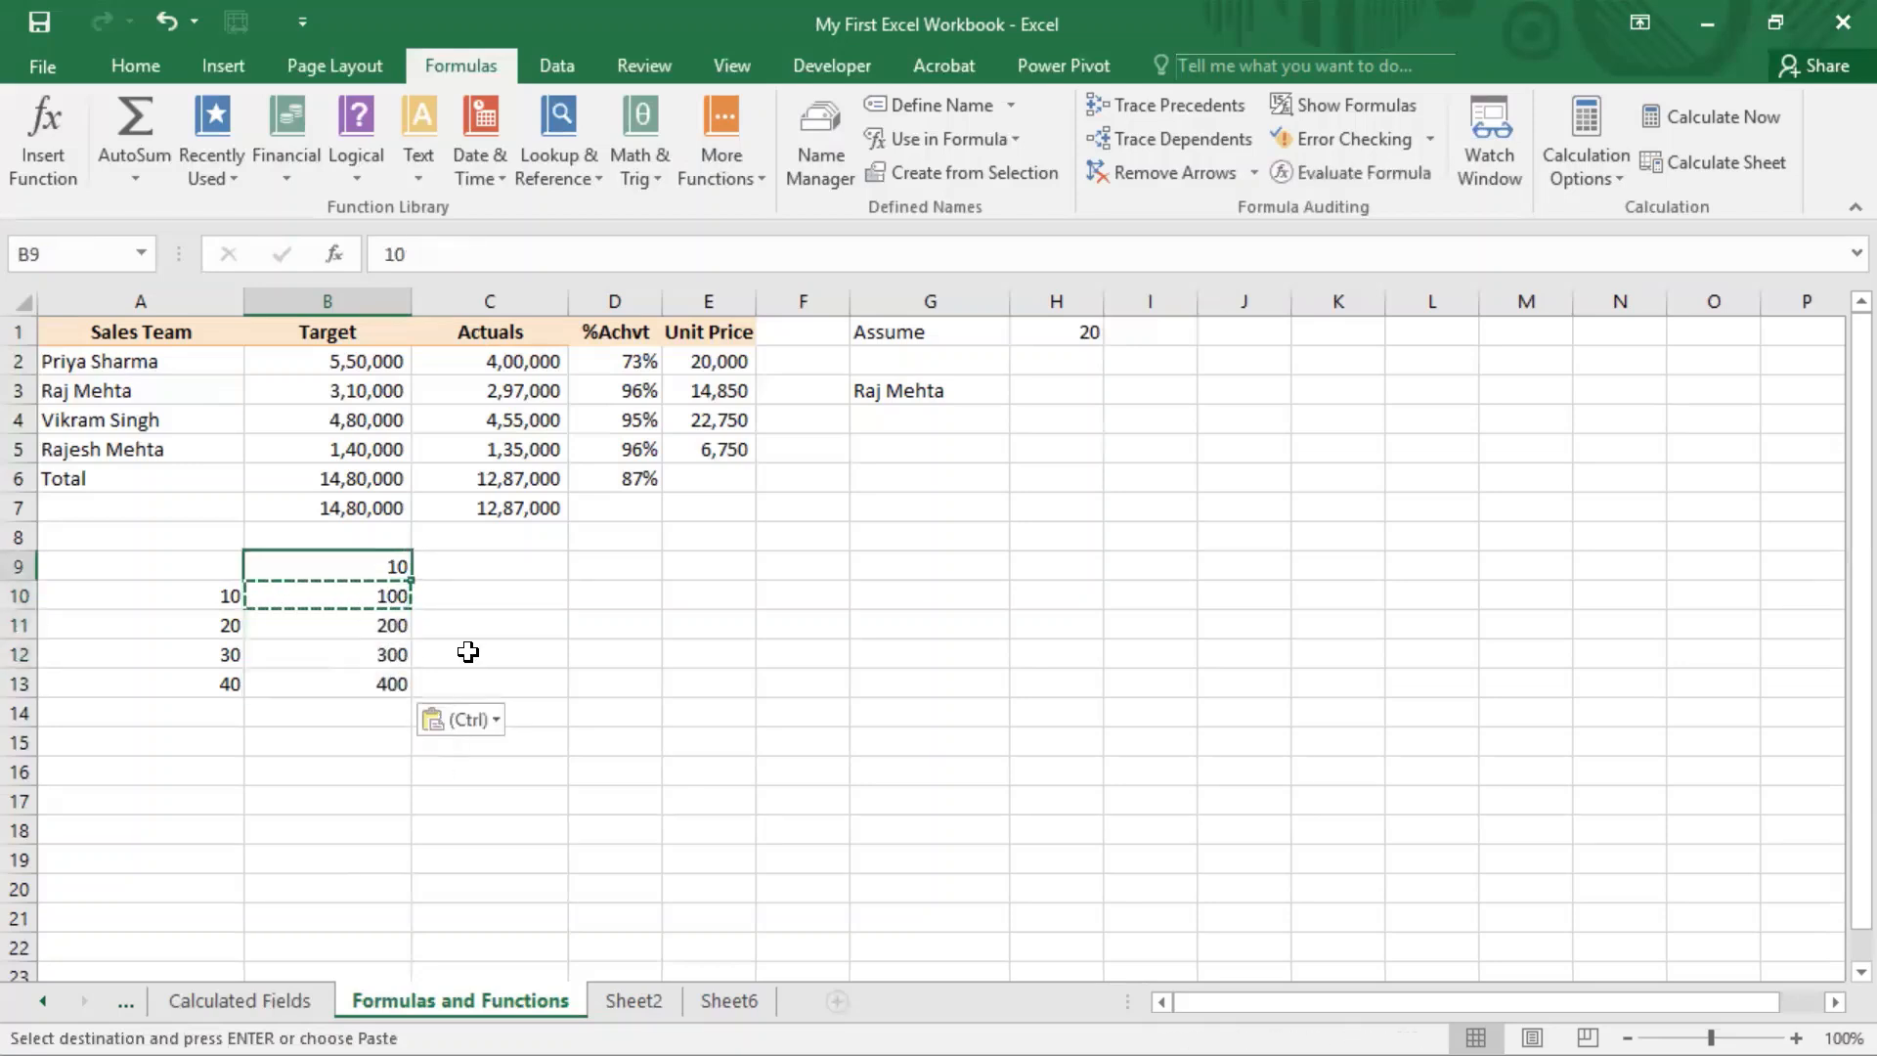
Step: Inspect the locked row part of the B$9 reference in the B10 formula without changing it
key("Down")
key("F2")
key("Left")
key("Left")
key("shift+Right")
key("shift+Right")
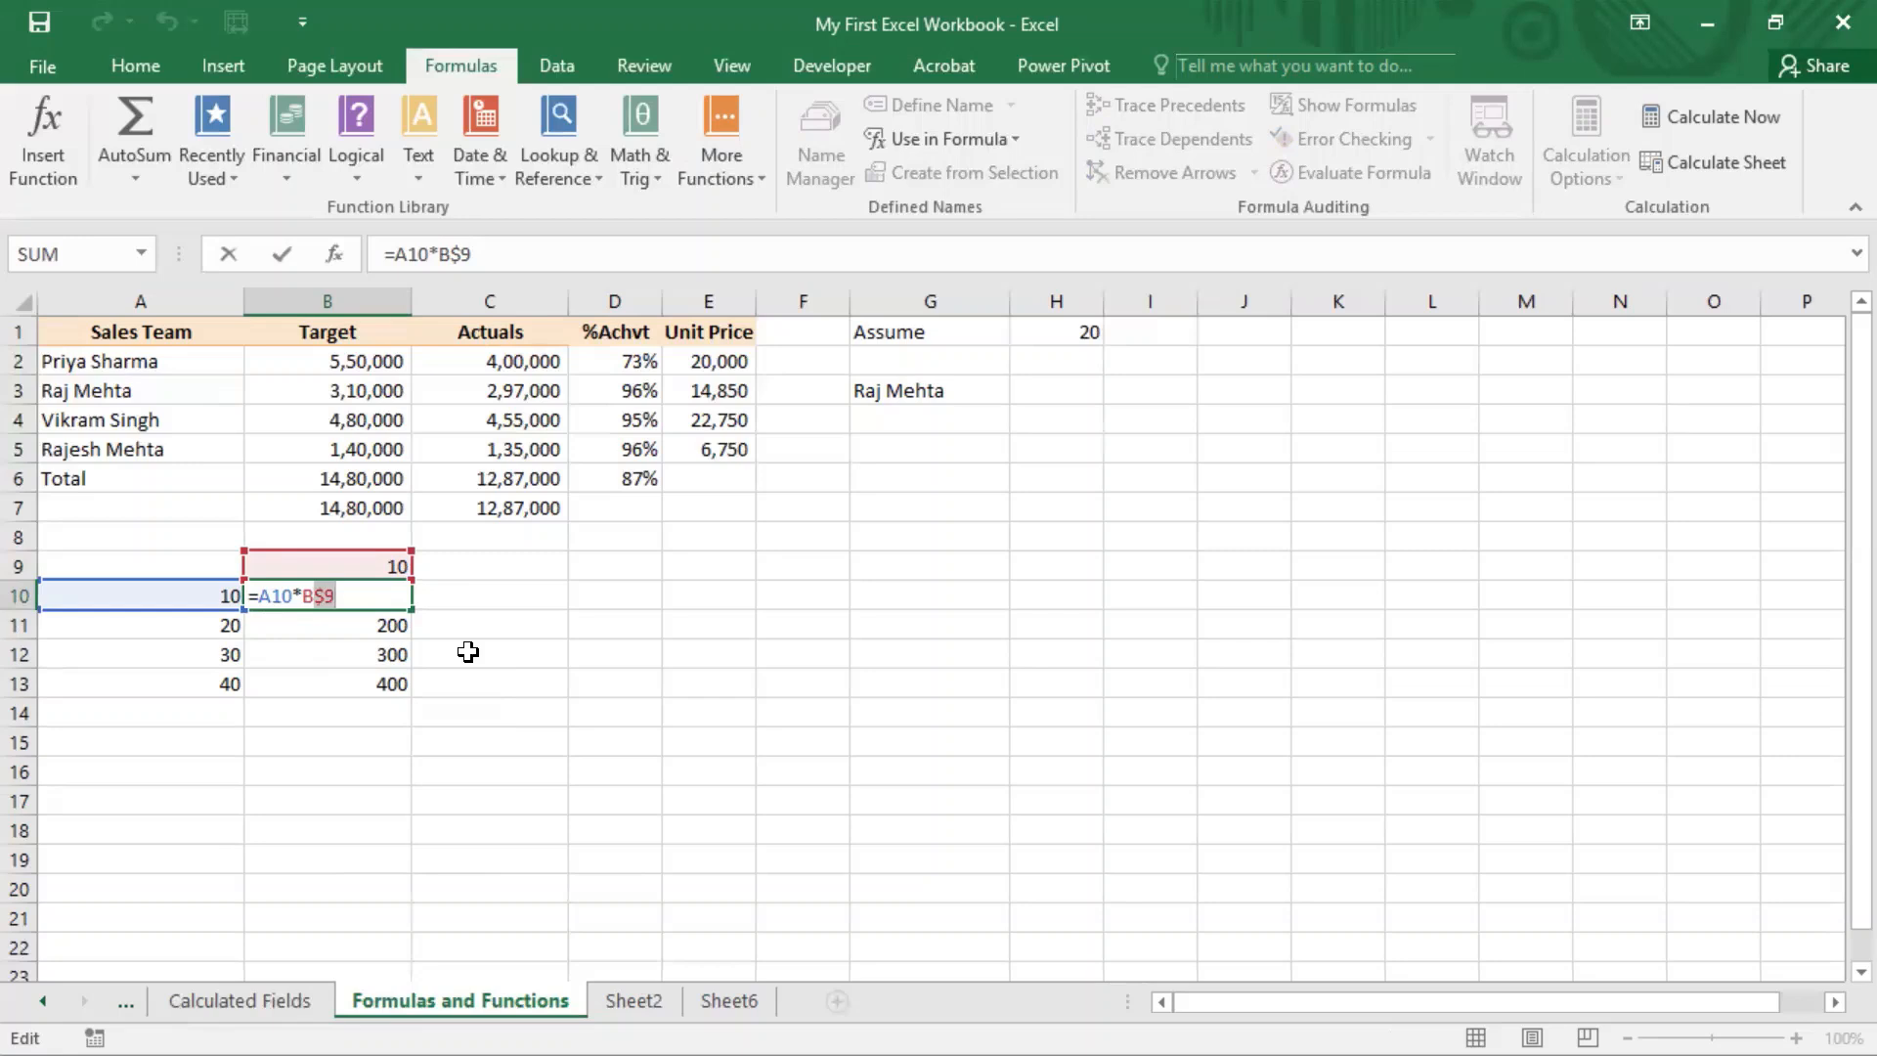
key("Escape")
Step: Check the cell references in the copied formulas in B11, B12 and B13 one after another
key("Down")
key("F2")
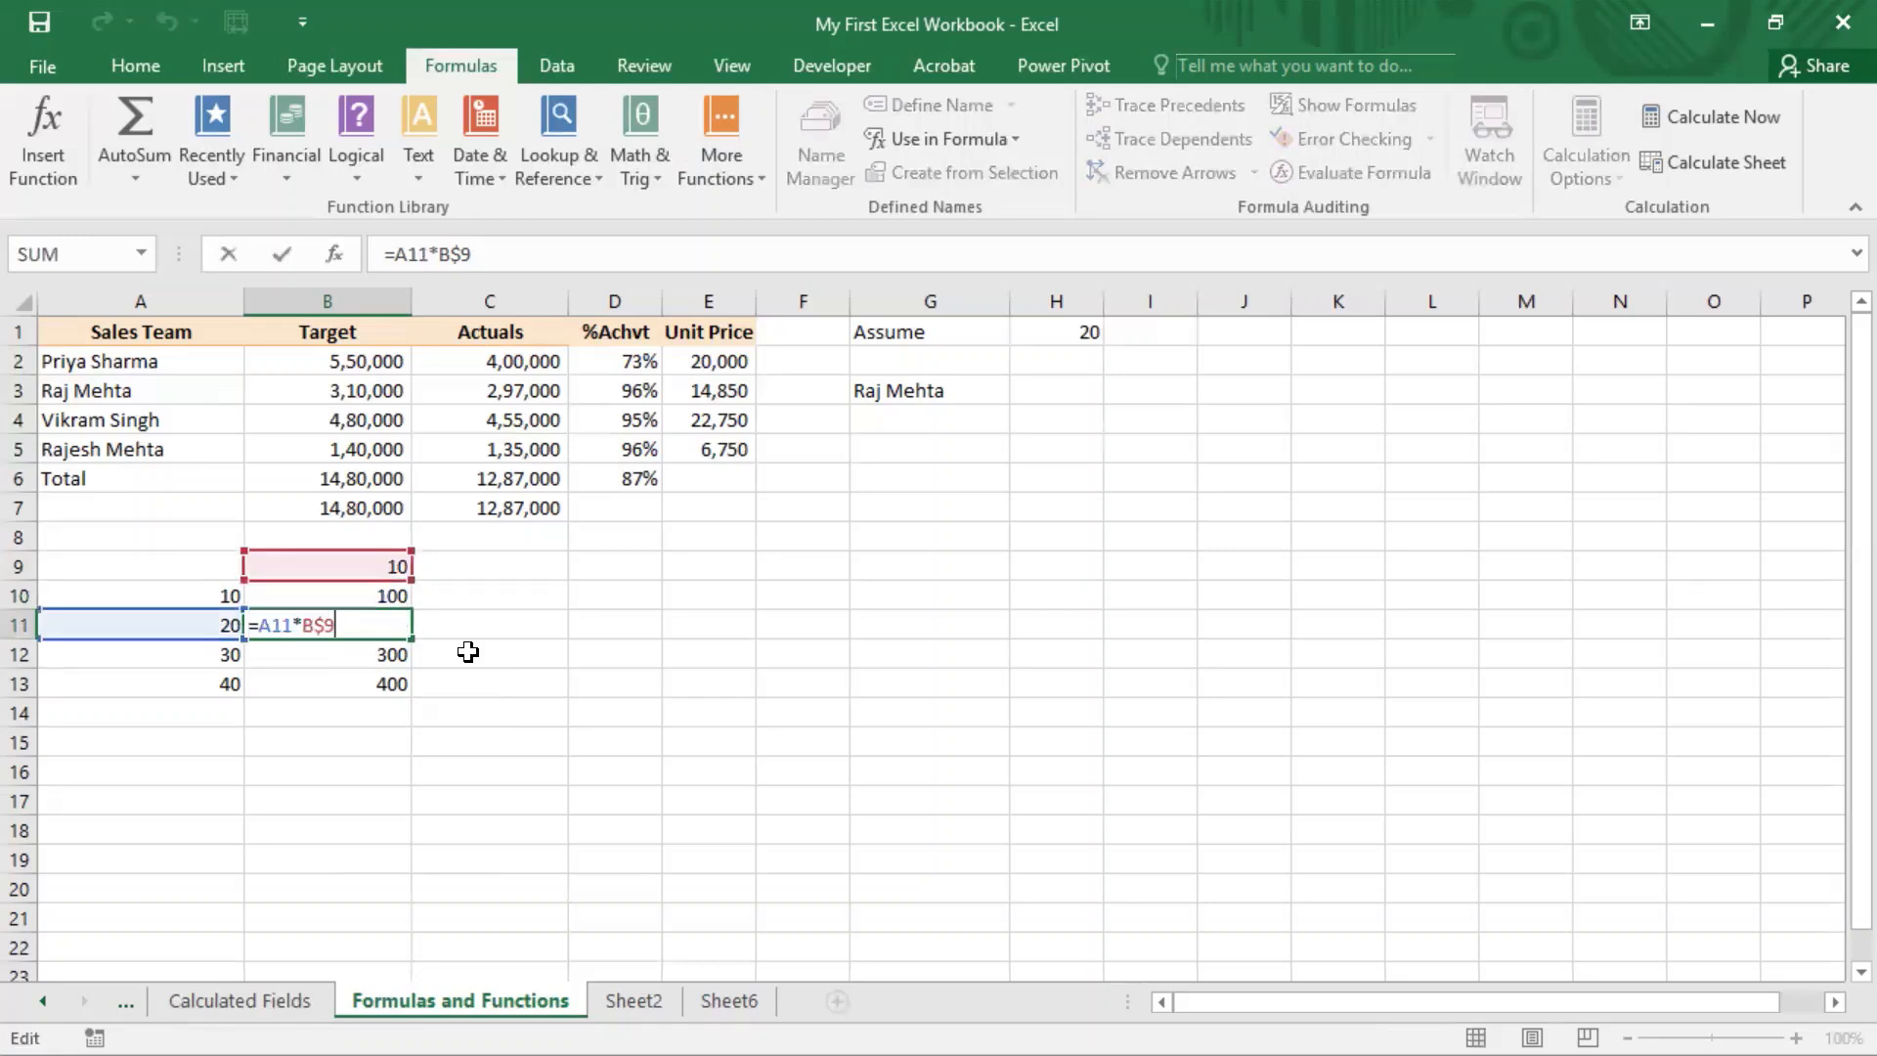
key("Return")
key("F2")
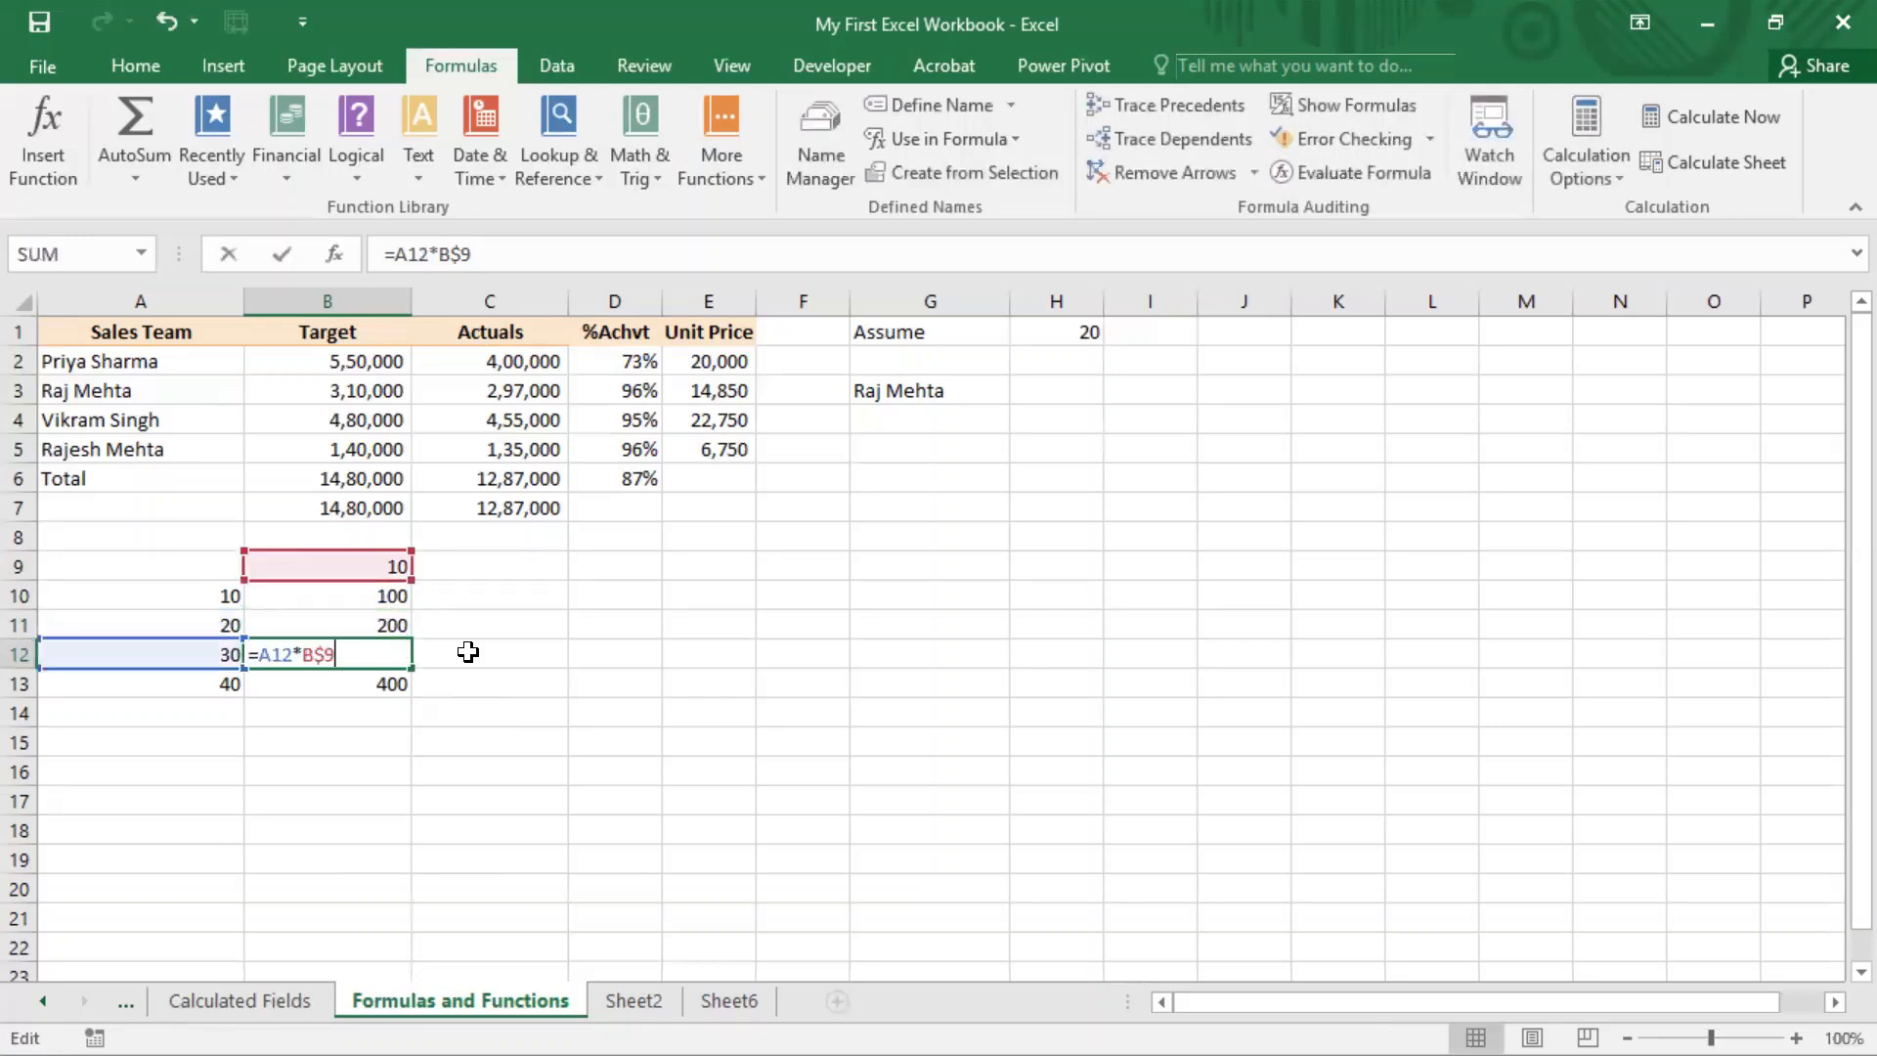
key("Escape")
key("Down")
key("F2")
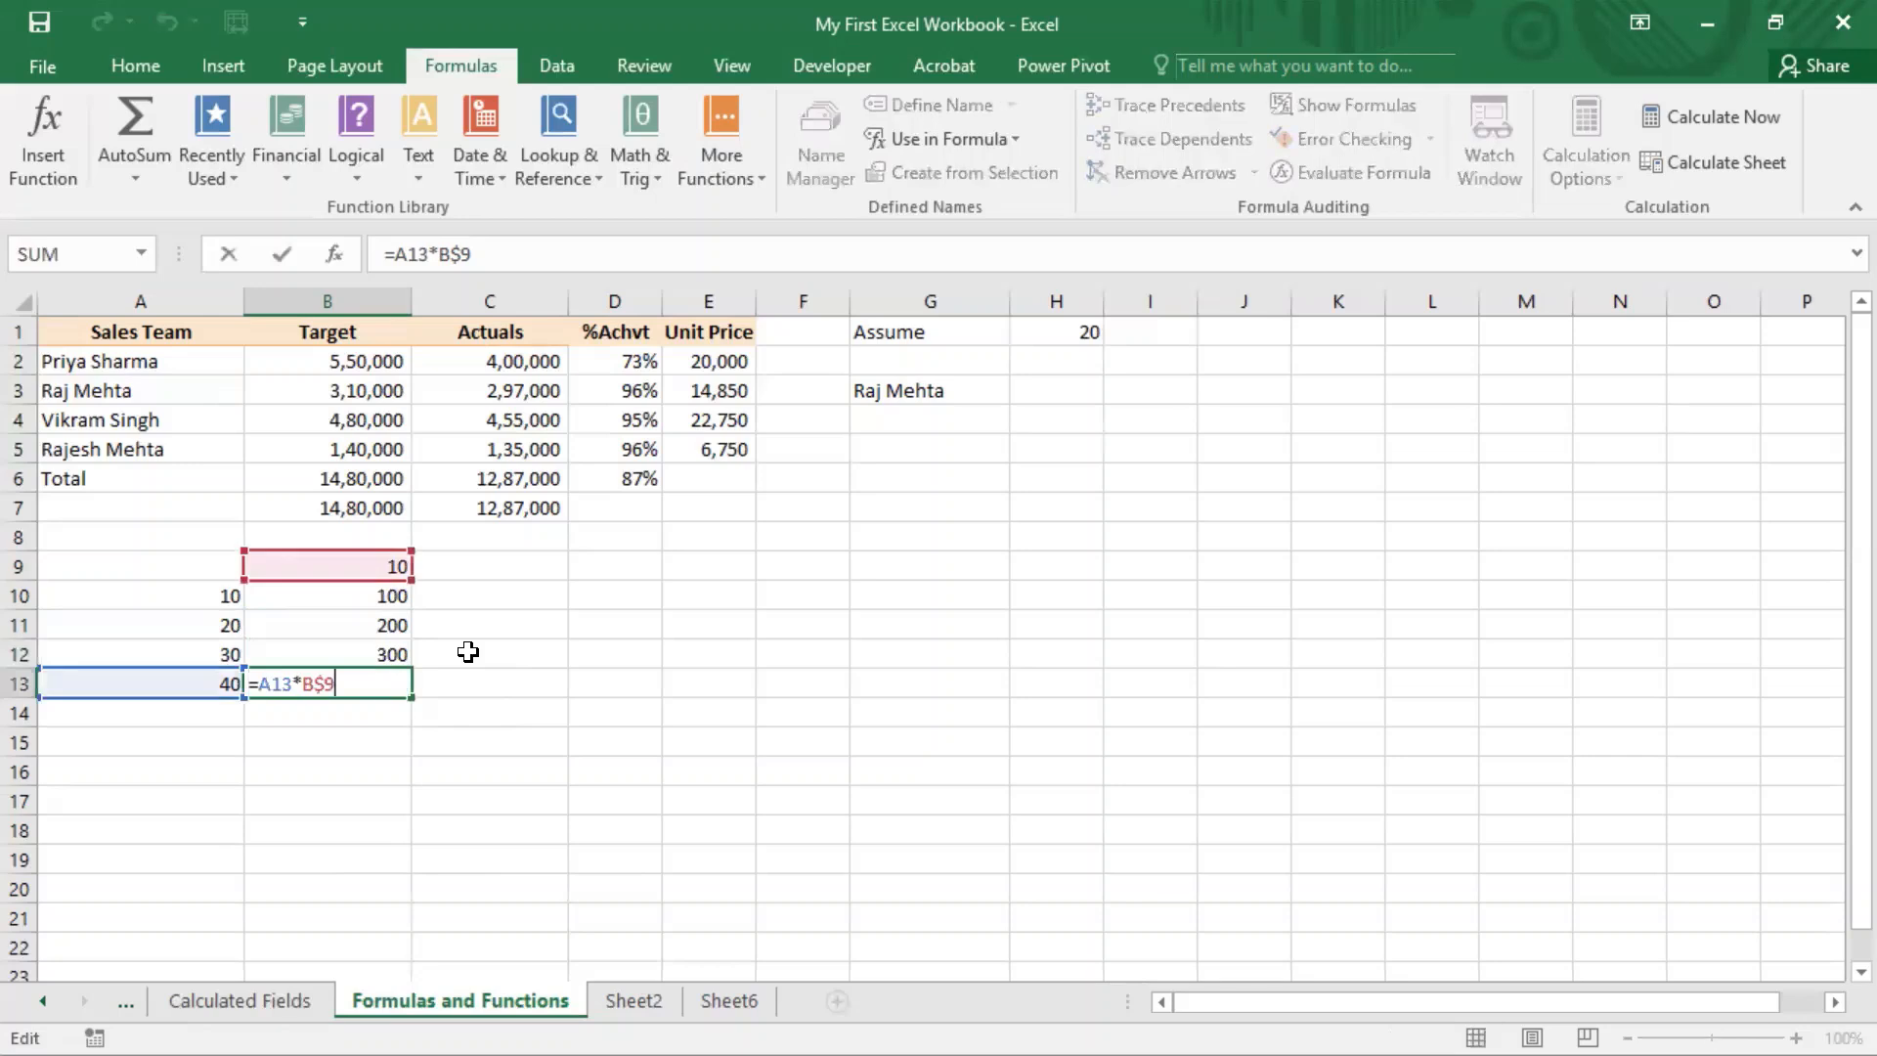
key("Escape")
Step: Change the formula in B10 to =A10*$B9 so that only the column of the B9 reference is locked
key("Up")
key("Up")
key("Up")
key("F2")
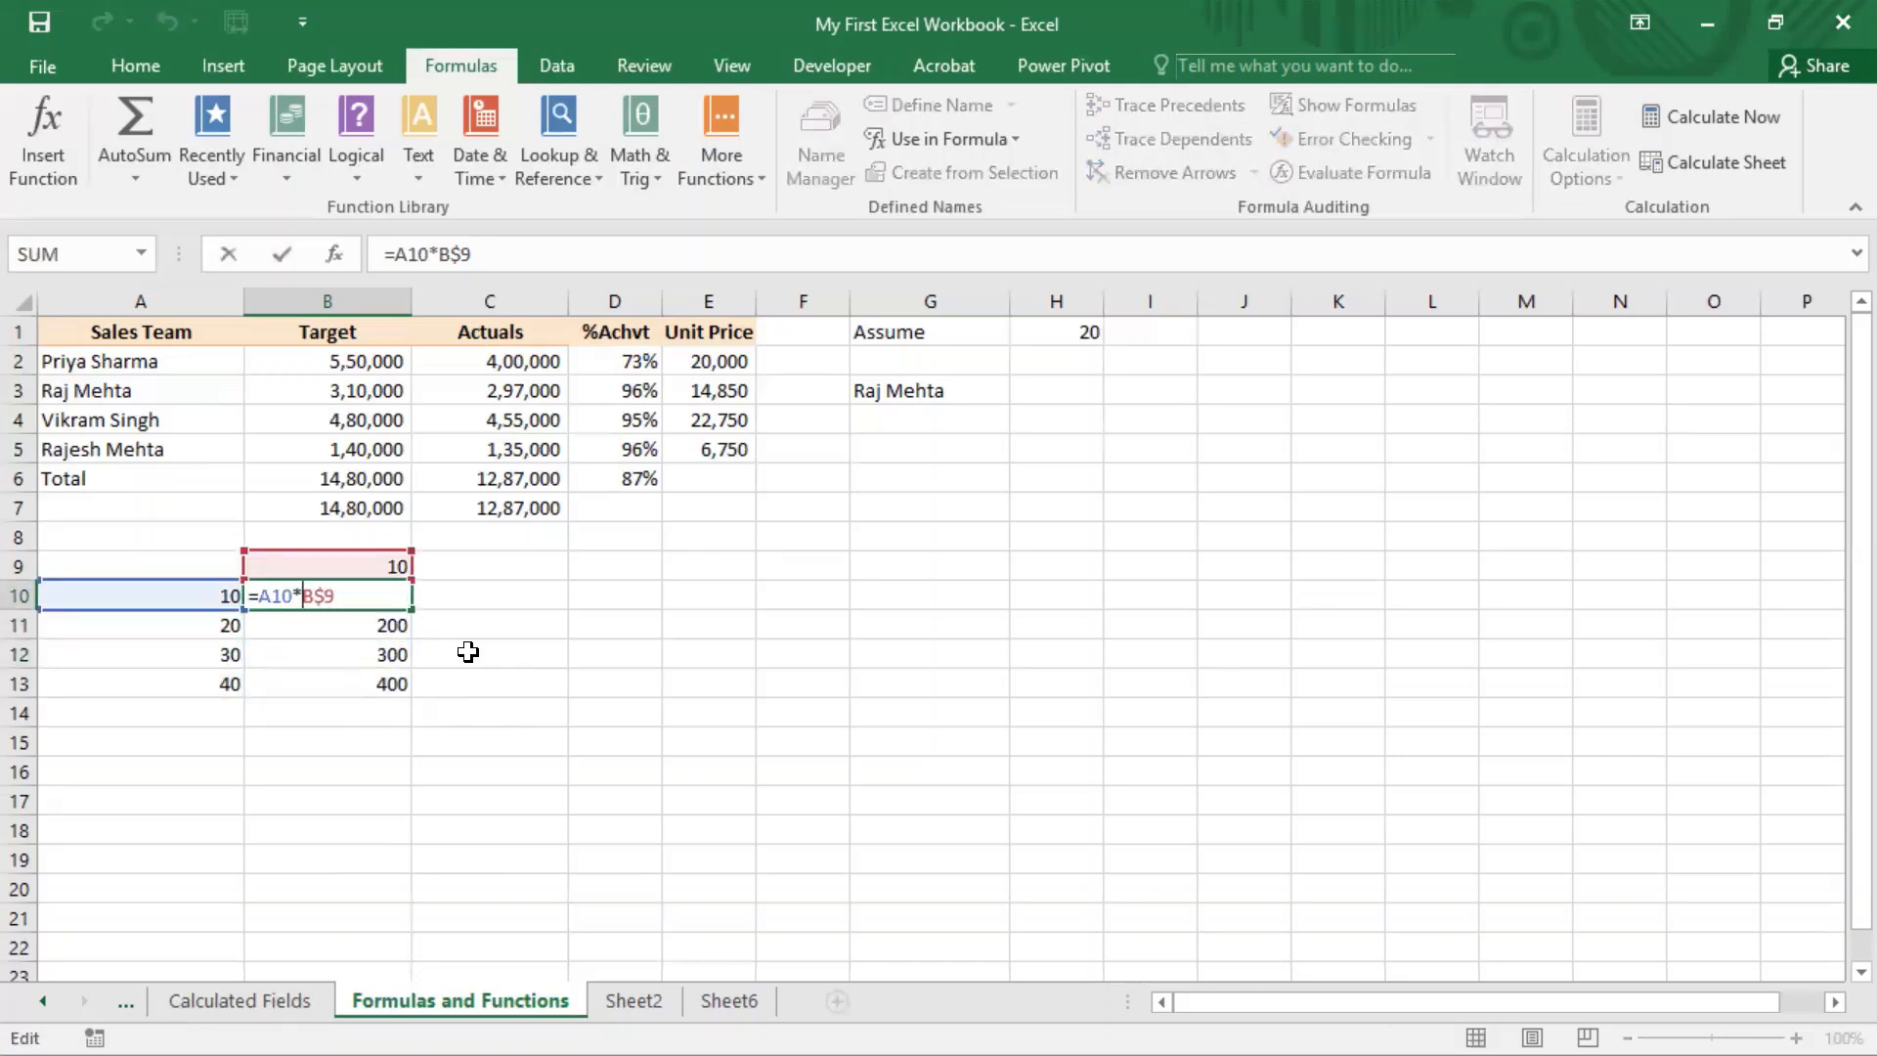
type("$")
key("Right")
key("Right")
key("BackSpace")
key("Return")
Step: Copy the column-locked formula in B10 down through B13
key("Up")
key("ctrl+c")
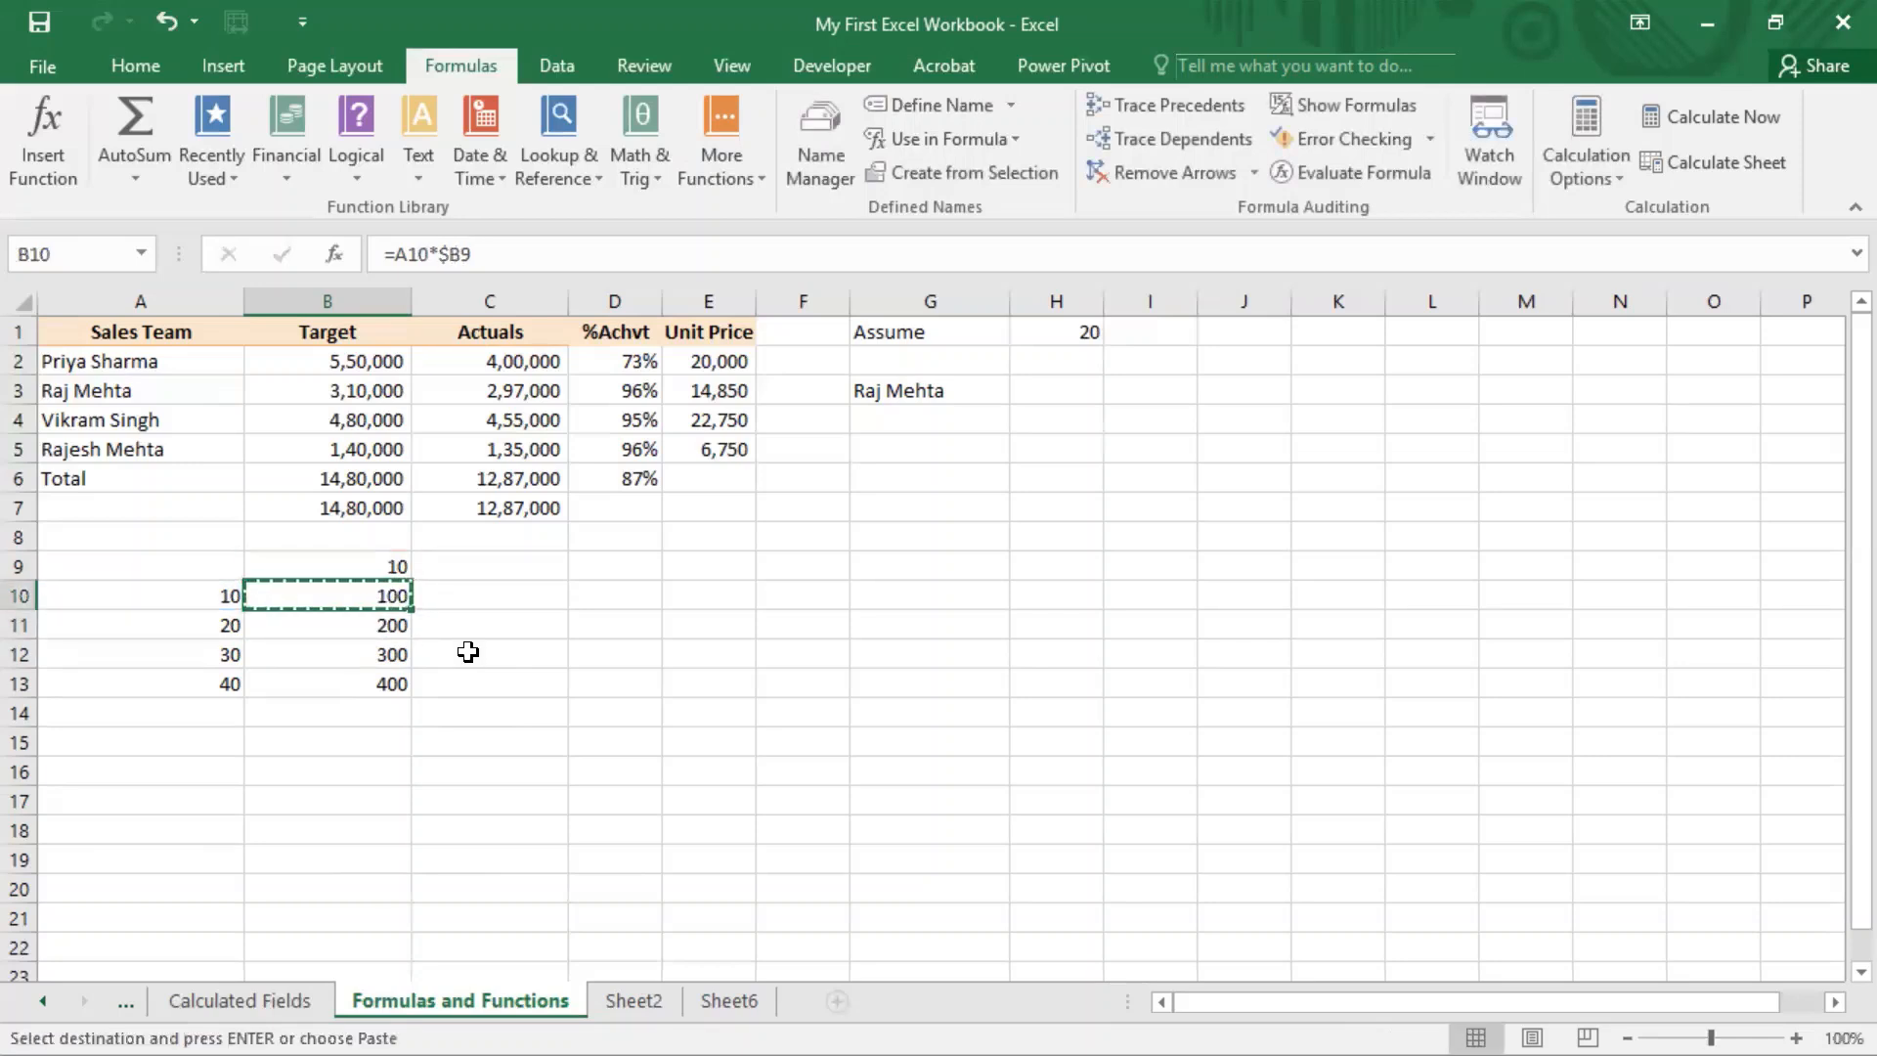
key("shift+Down")
key("shift+Down")
key("shift+Down")
key("ctrl+v")
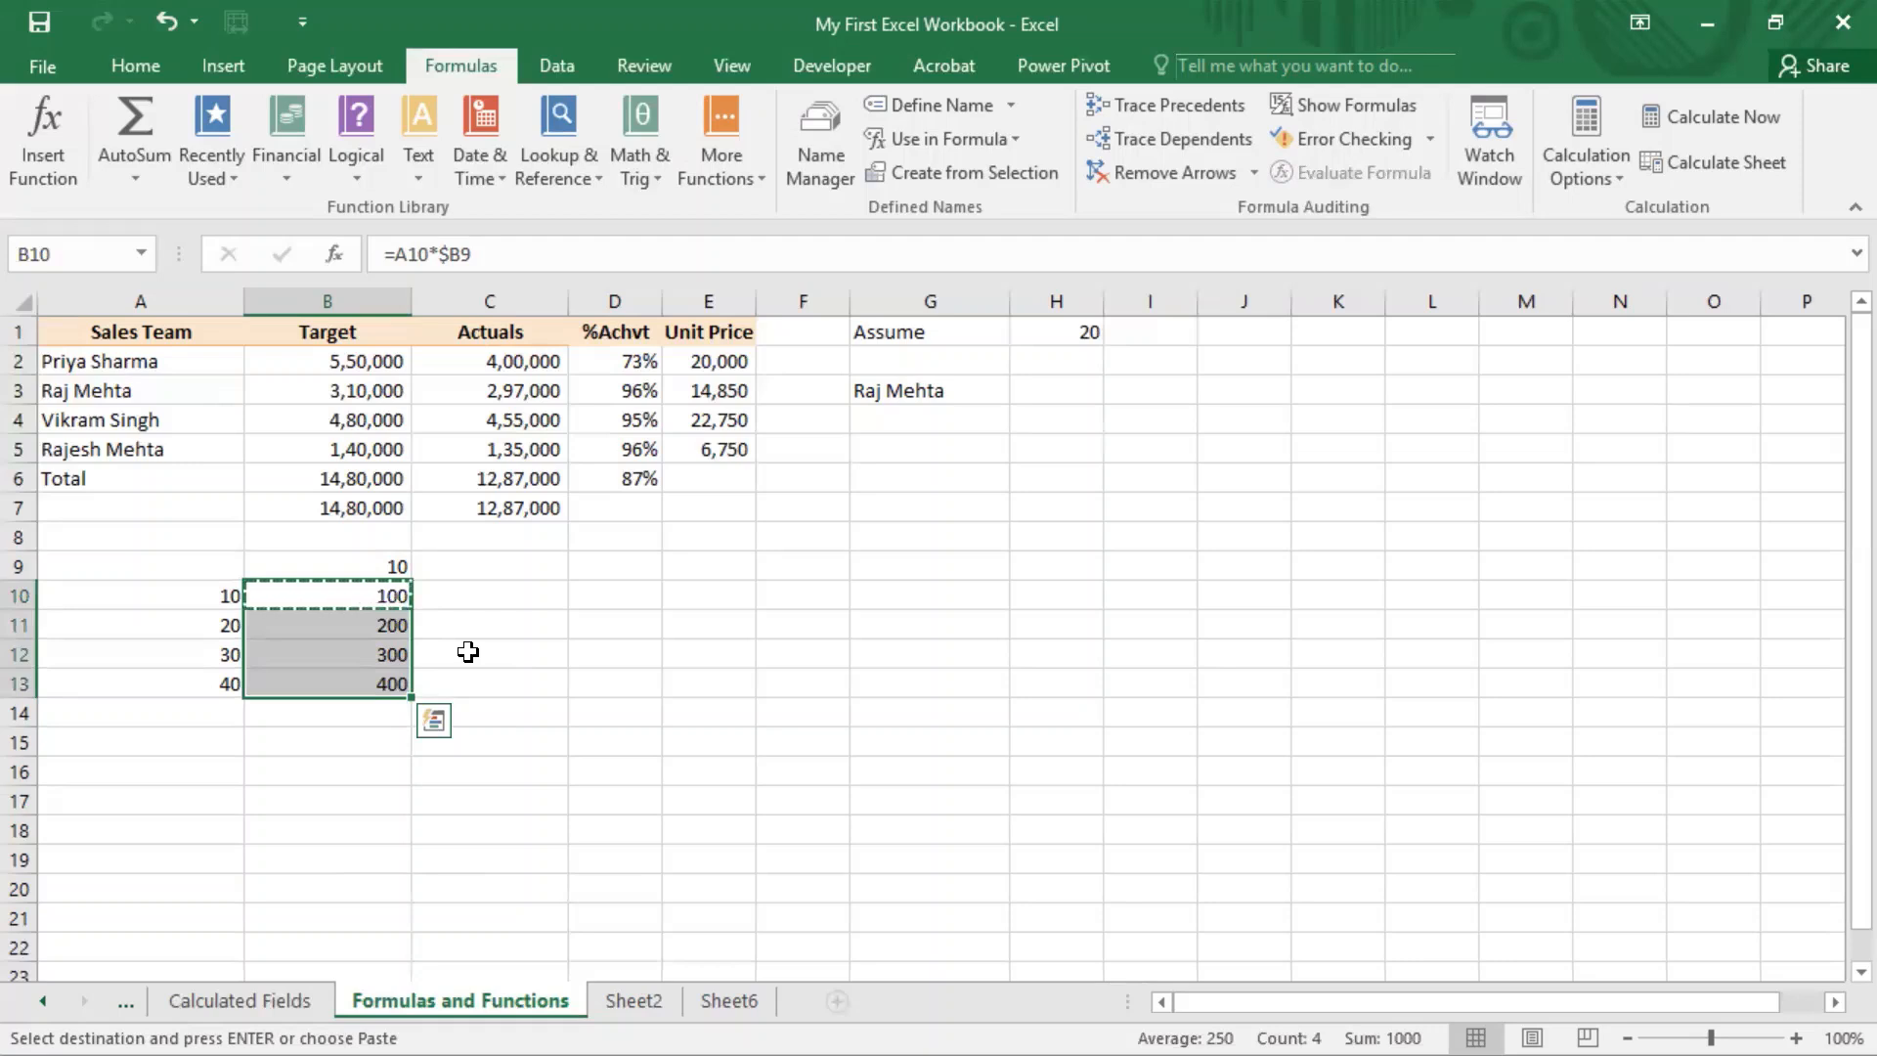
key("ctrl+v")
Step: Compare the references in the B10 formula with those in the copied formulas in B11, B12 and B13
key("Up")
key("Down")
key("Down")
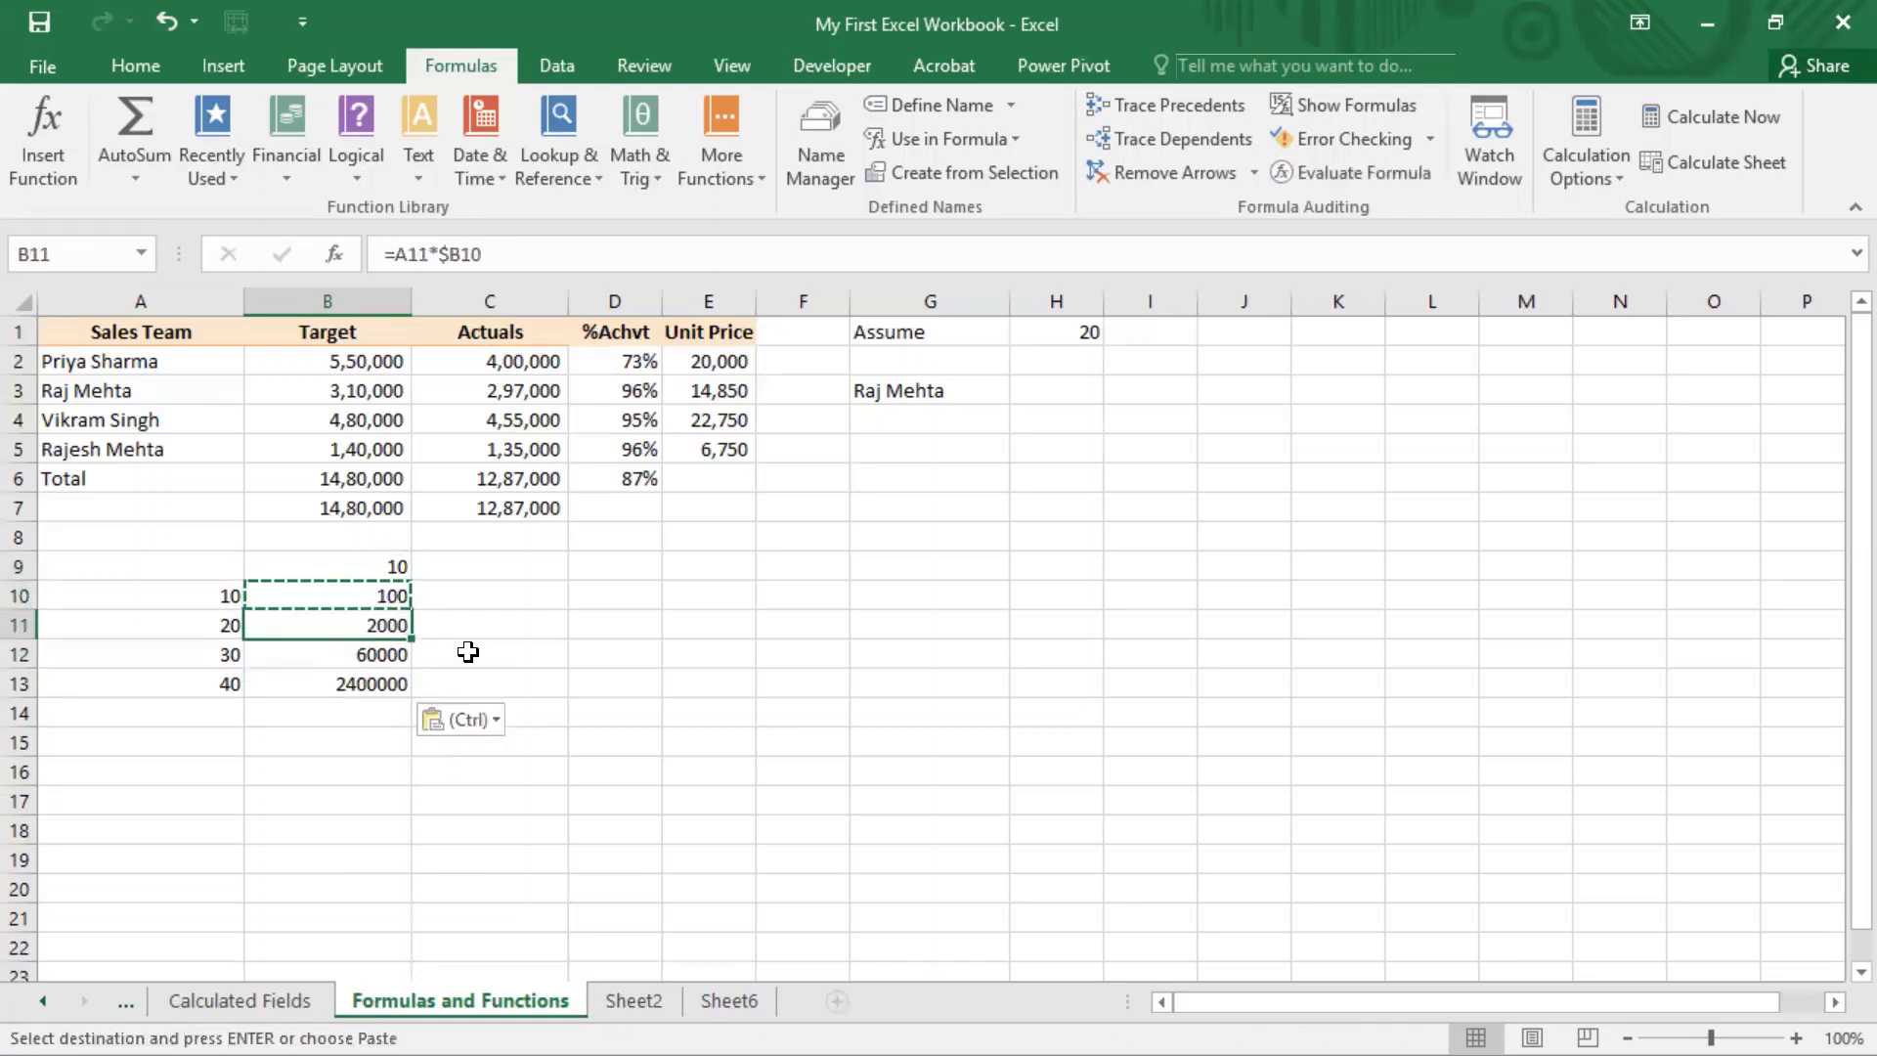
key("Up")
key("Escape")
key("F2")
key("Escape")
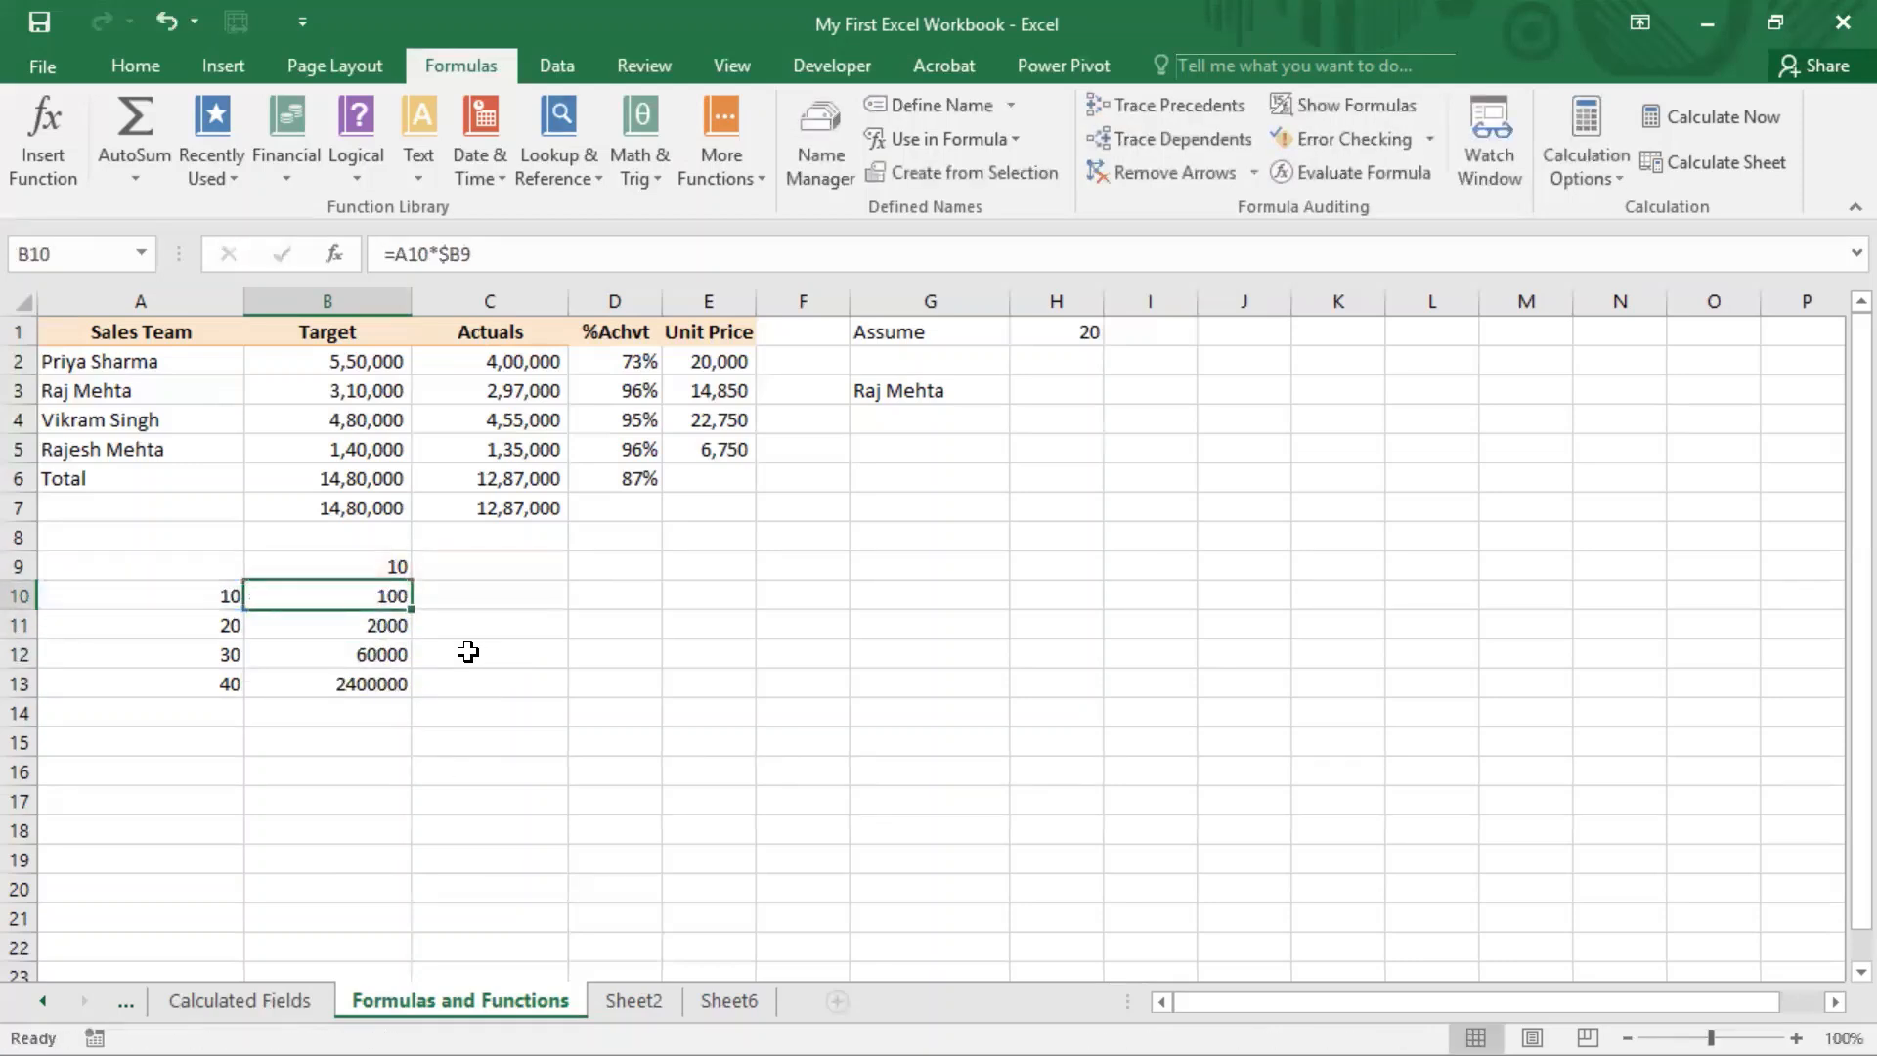
key("Down")
key("F2")
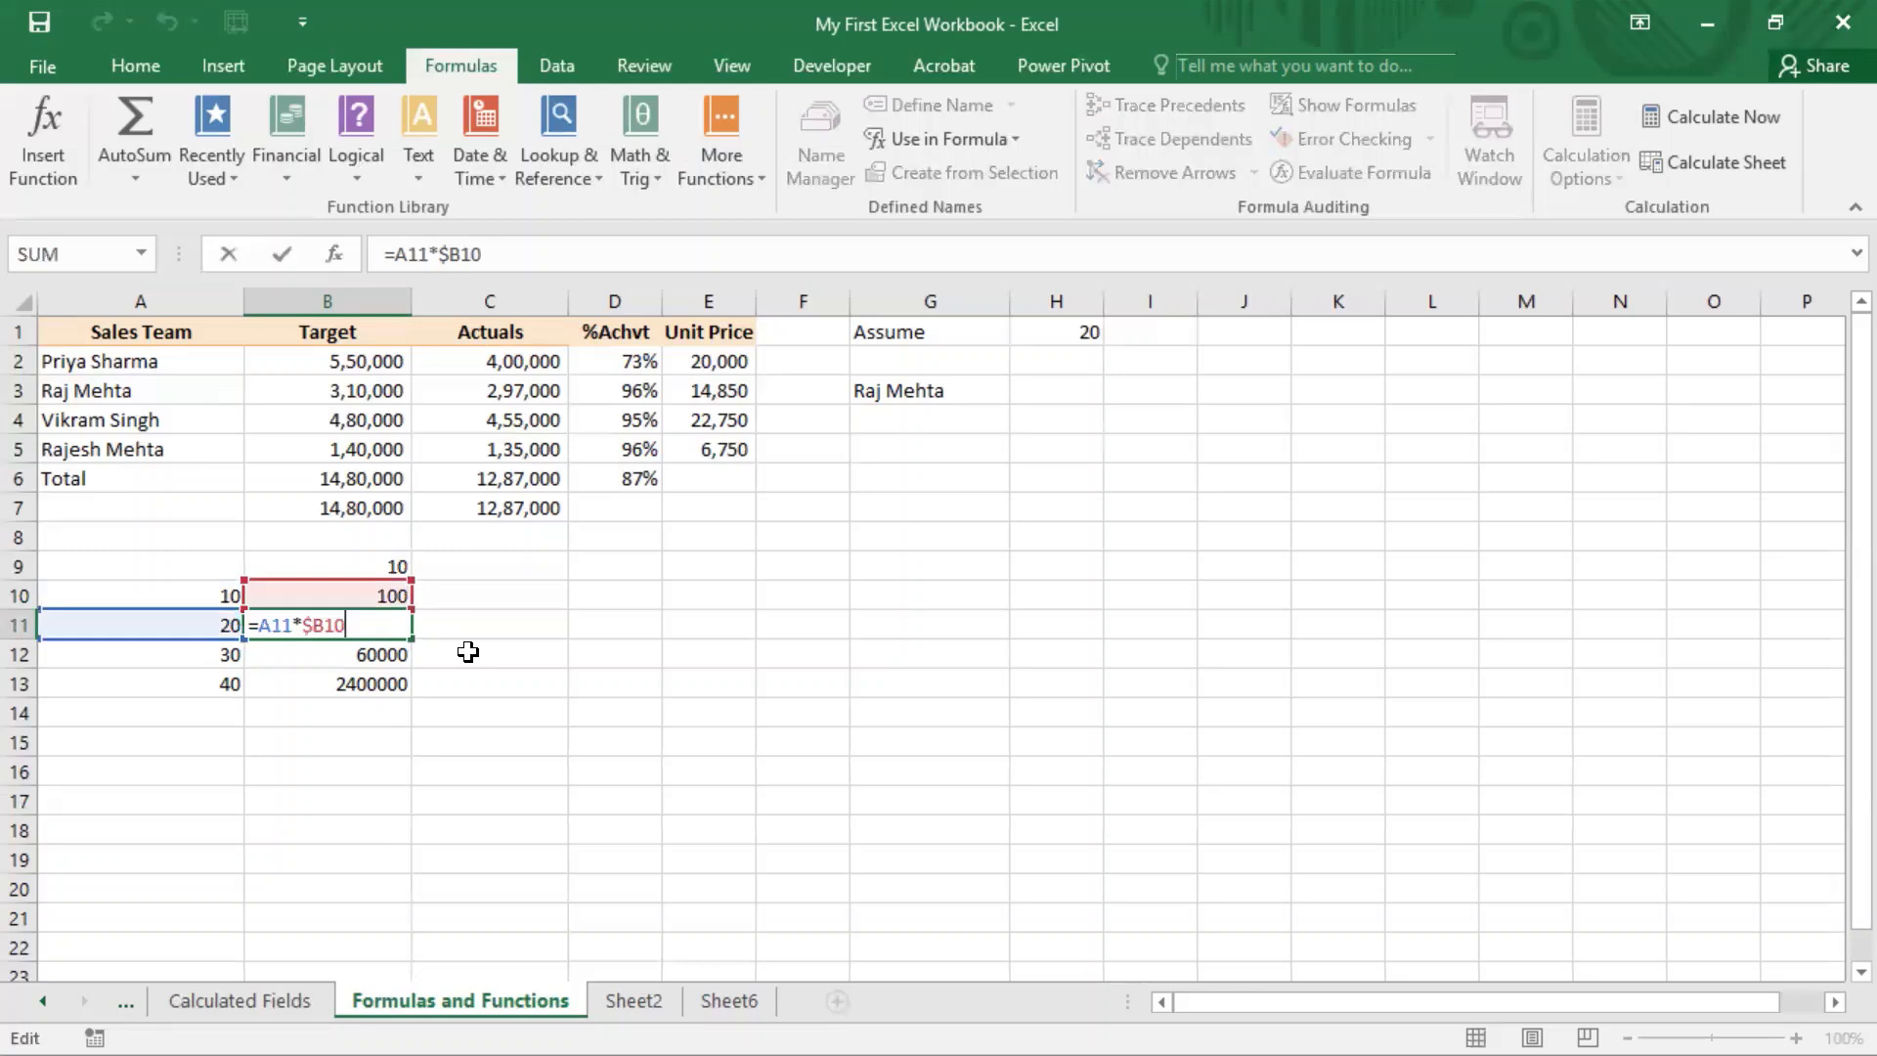
key("Escape")
key("Down")
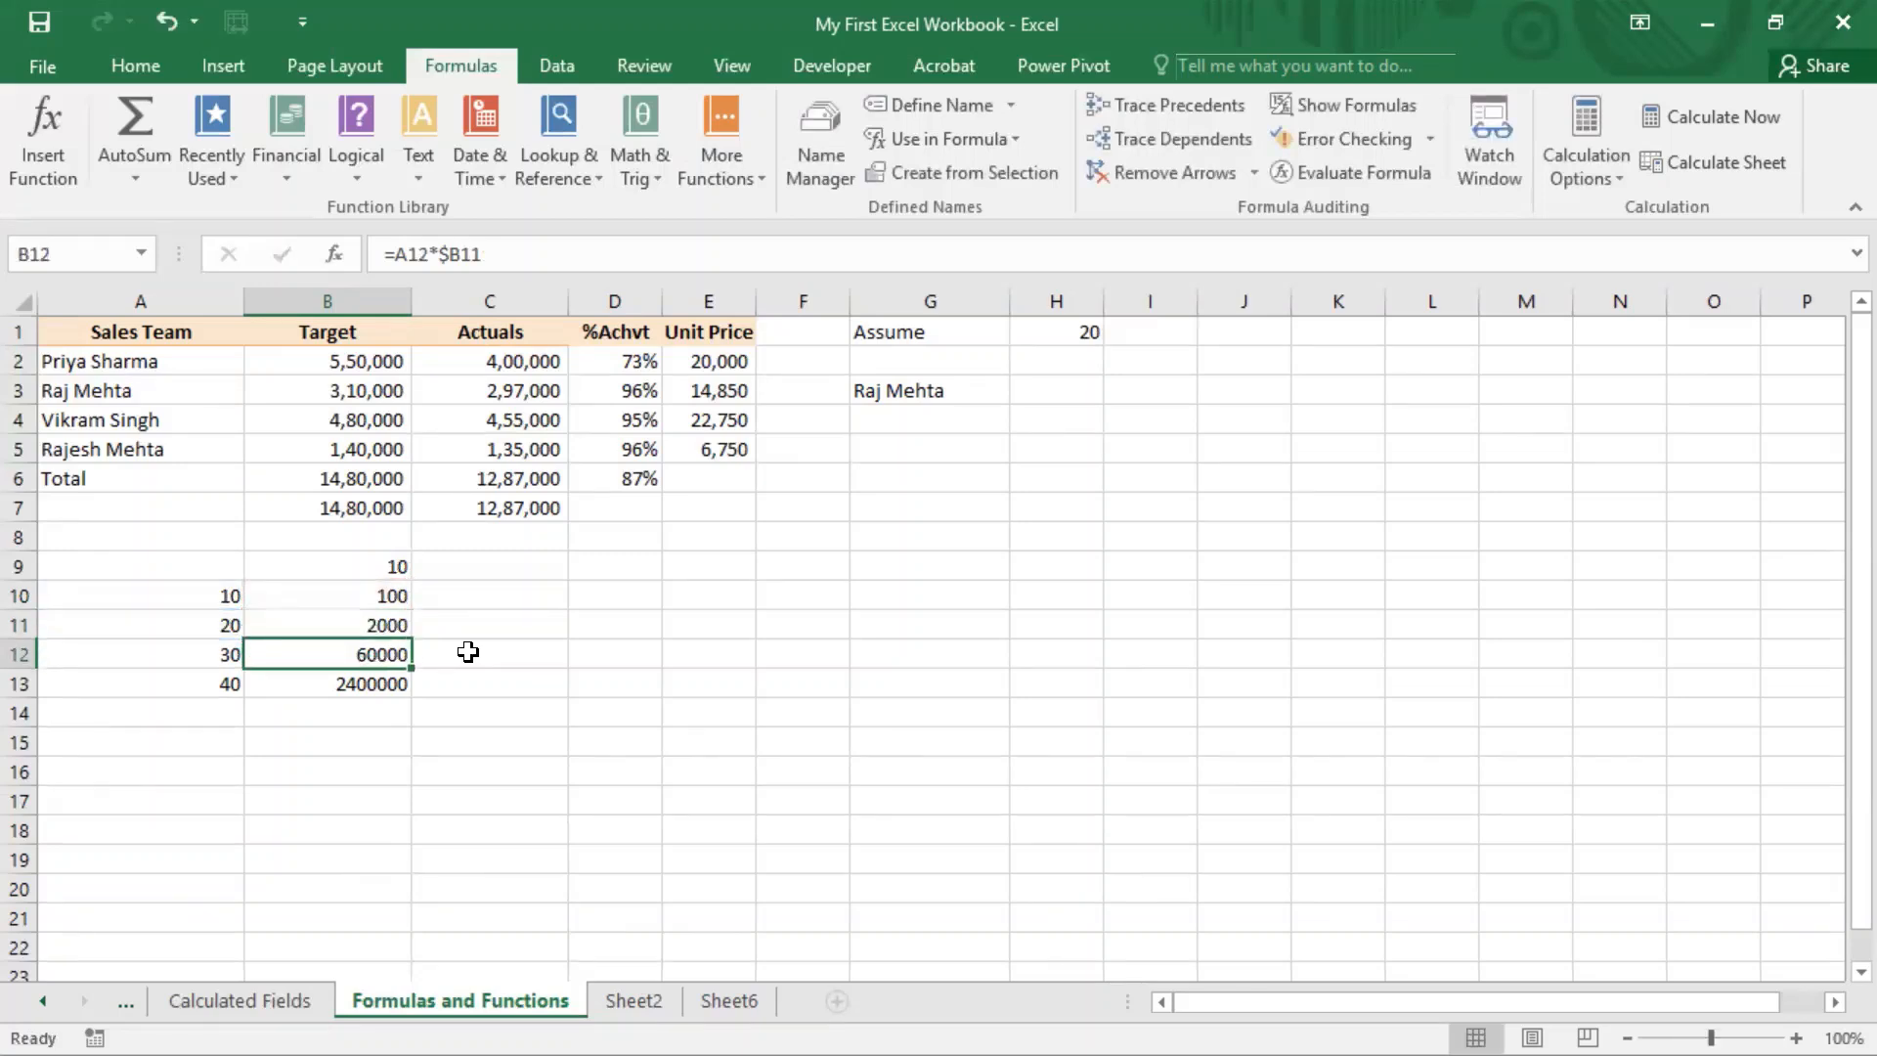
key("F2")
key("Escape")
key("Down")
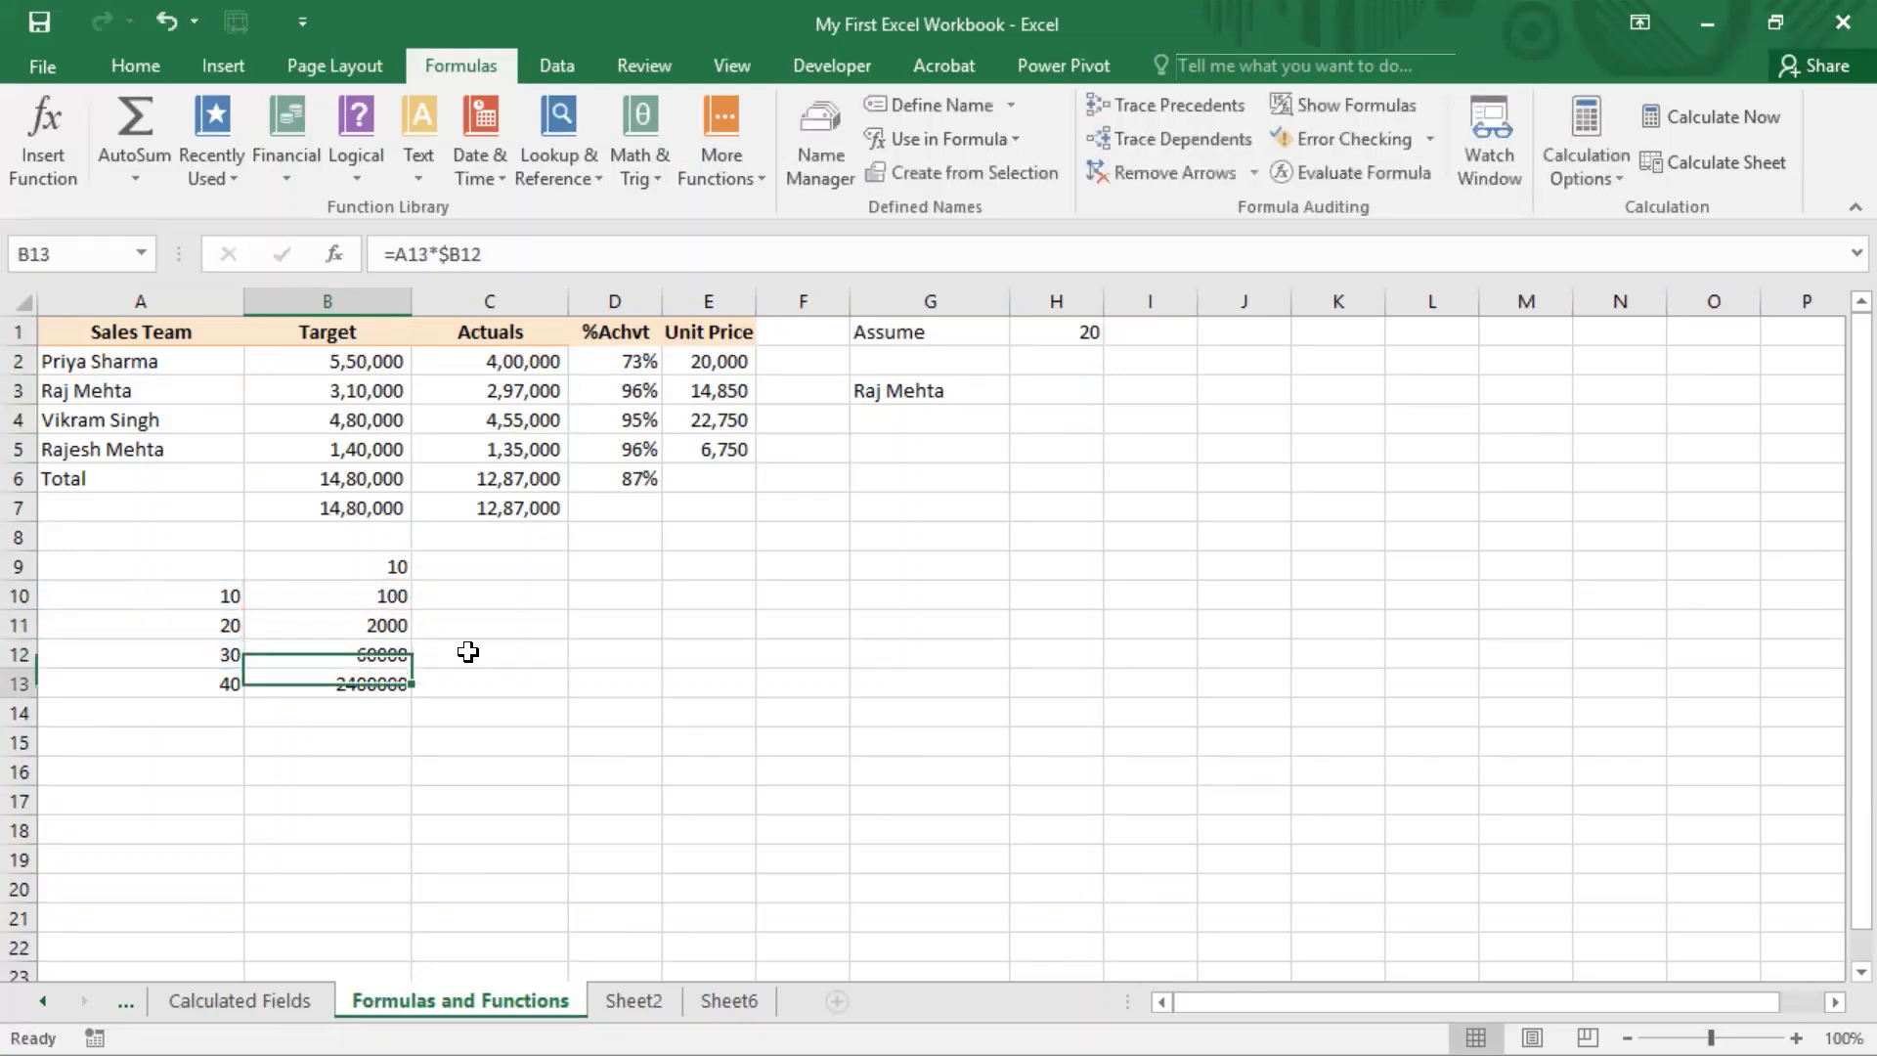
key("F2")
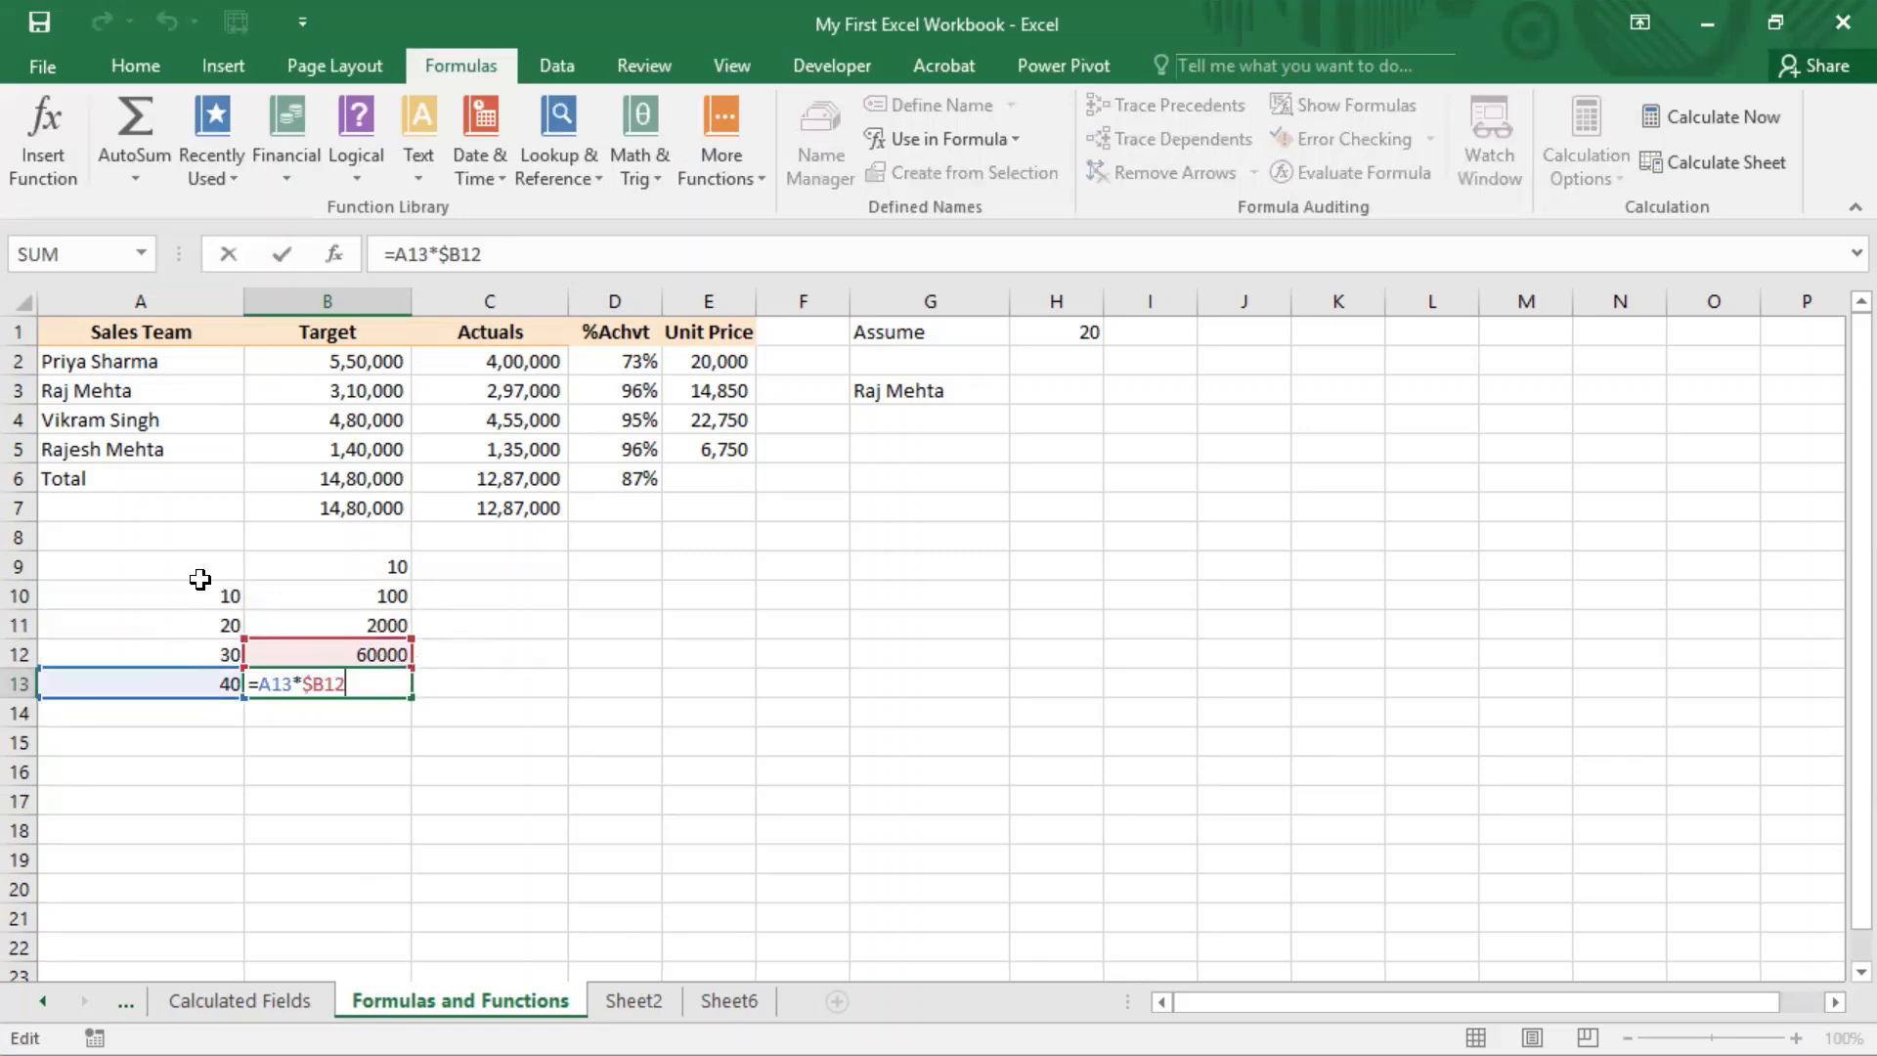
Step: Review the inputs in A10:A13 and the multiplier in B9, then inspect the row number of the B11 formula's second reference
left_click_drag(191, 598, 184, 676)
left_click(344, 575)
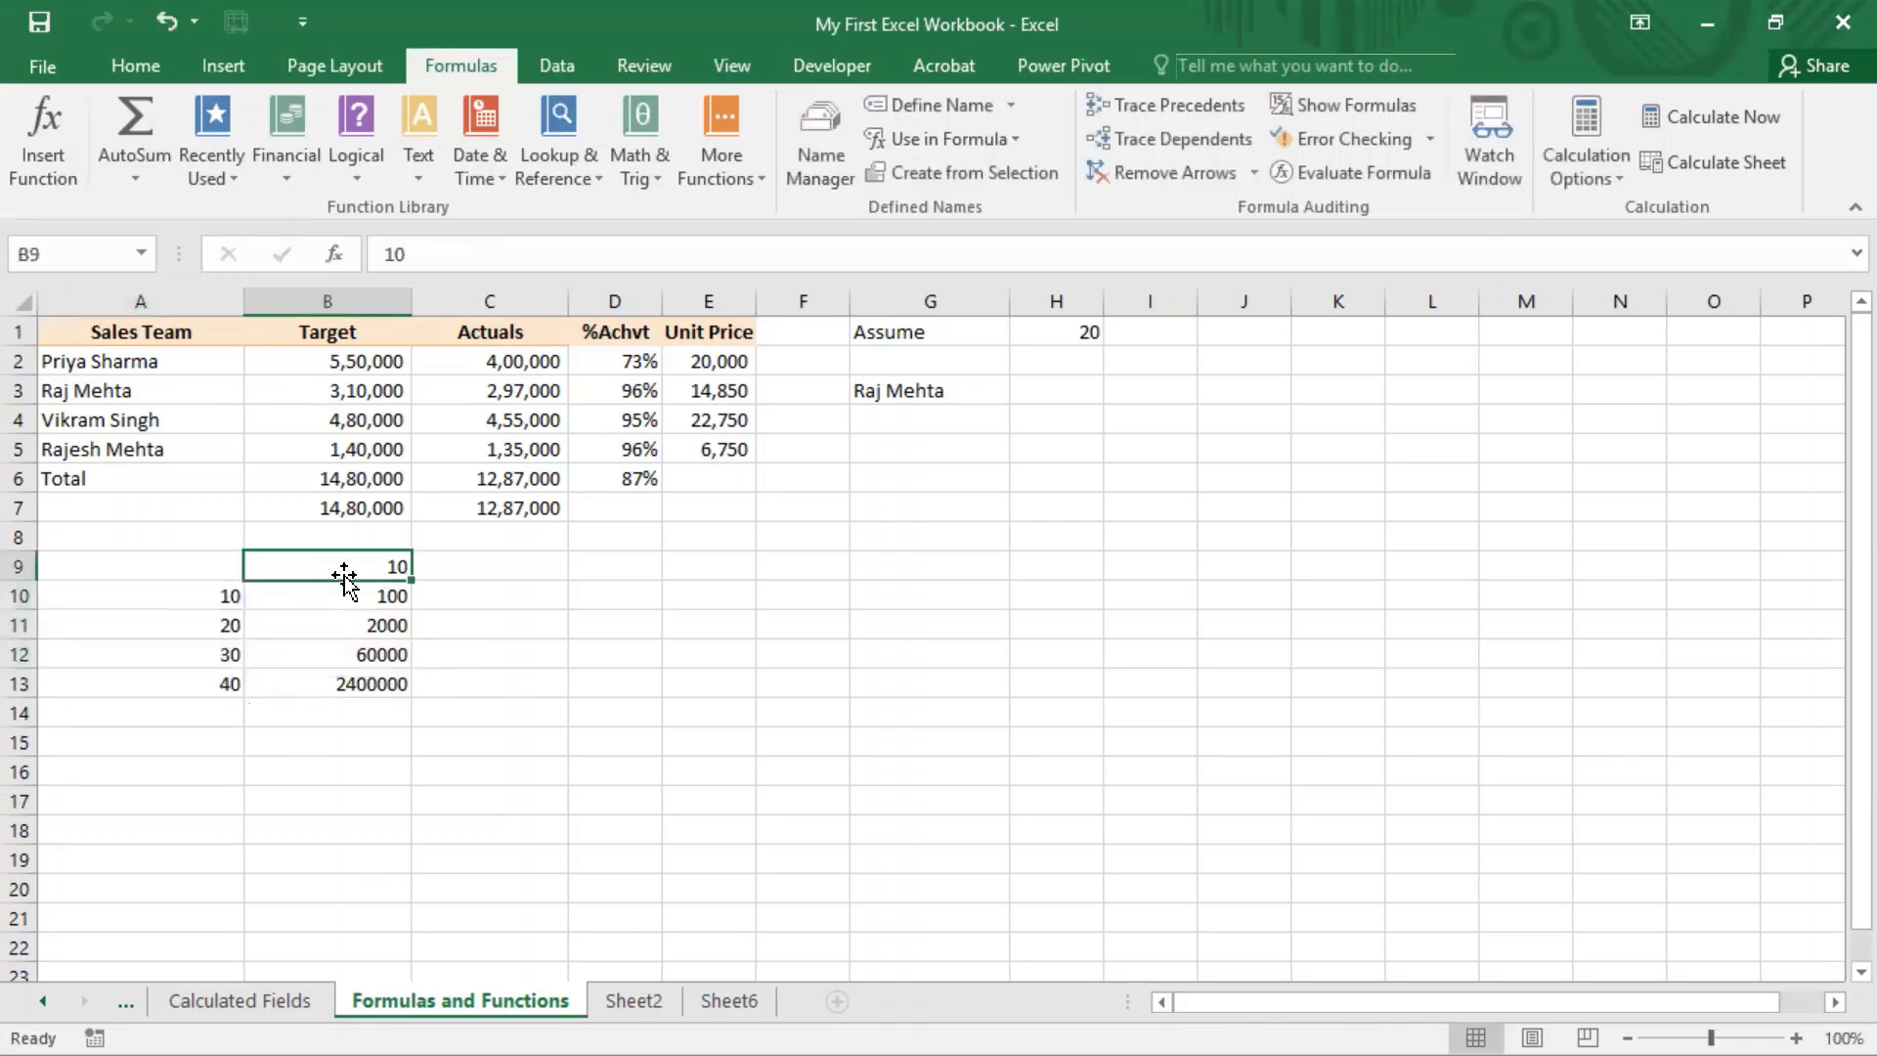
left_click(381, 622)
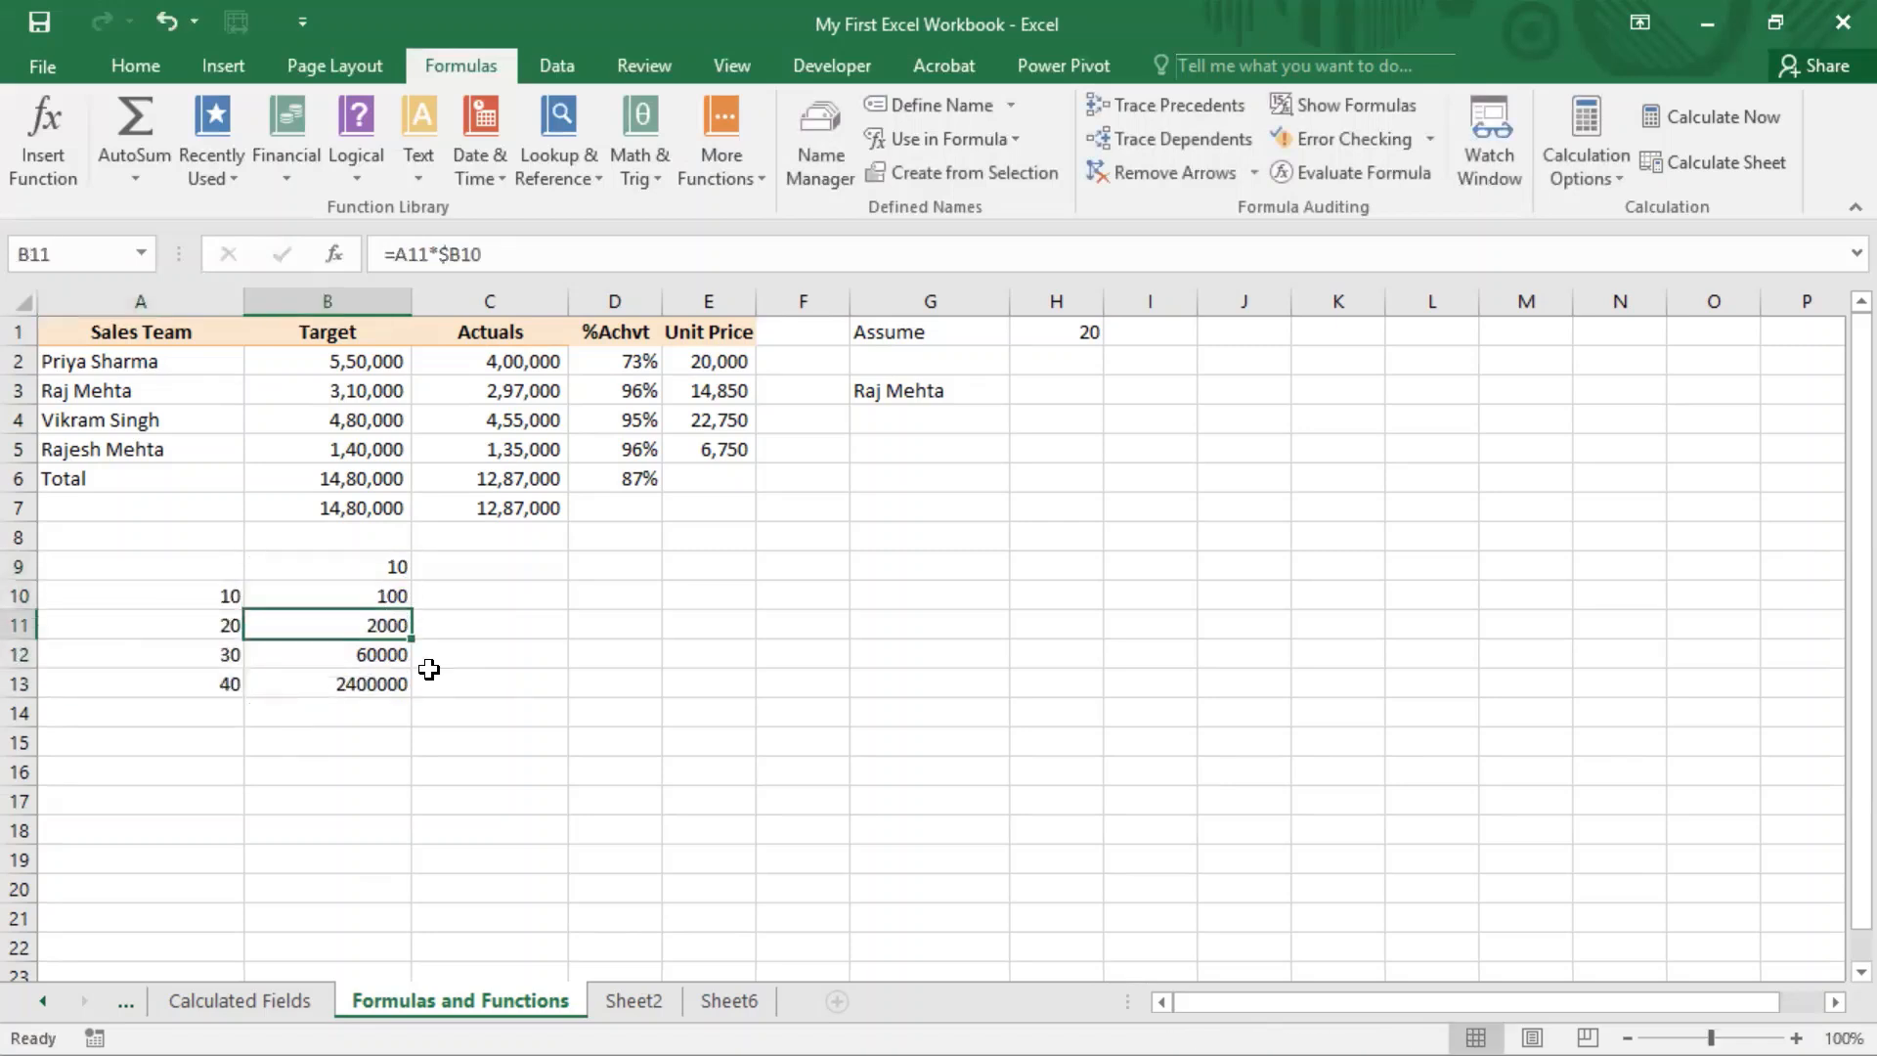
key("F2")
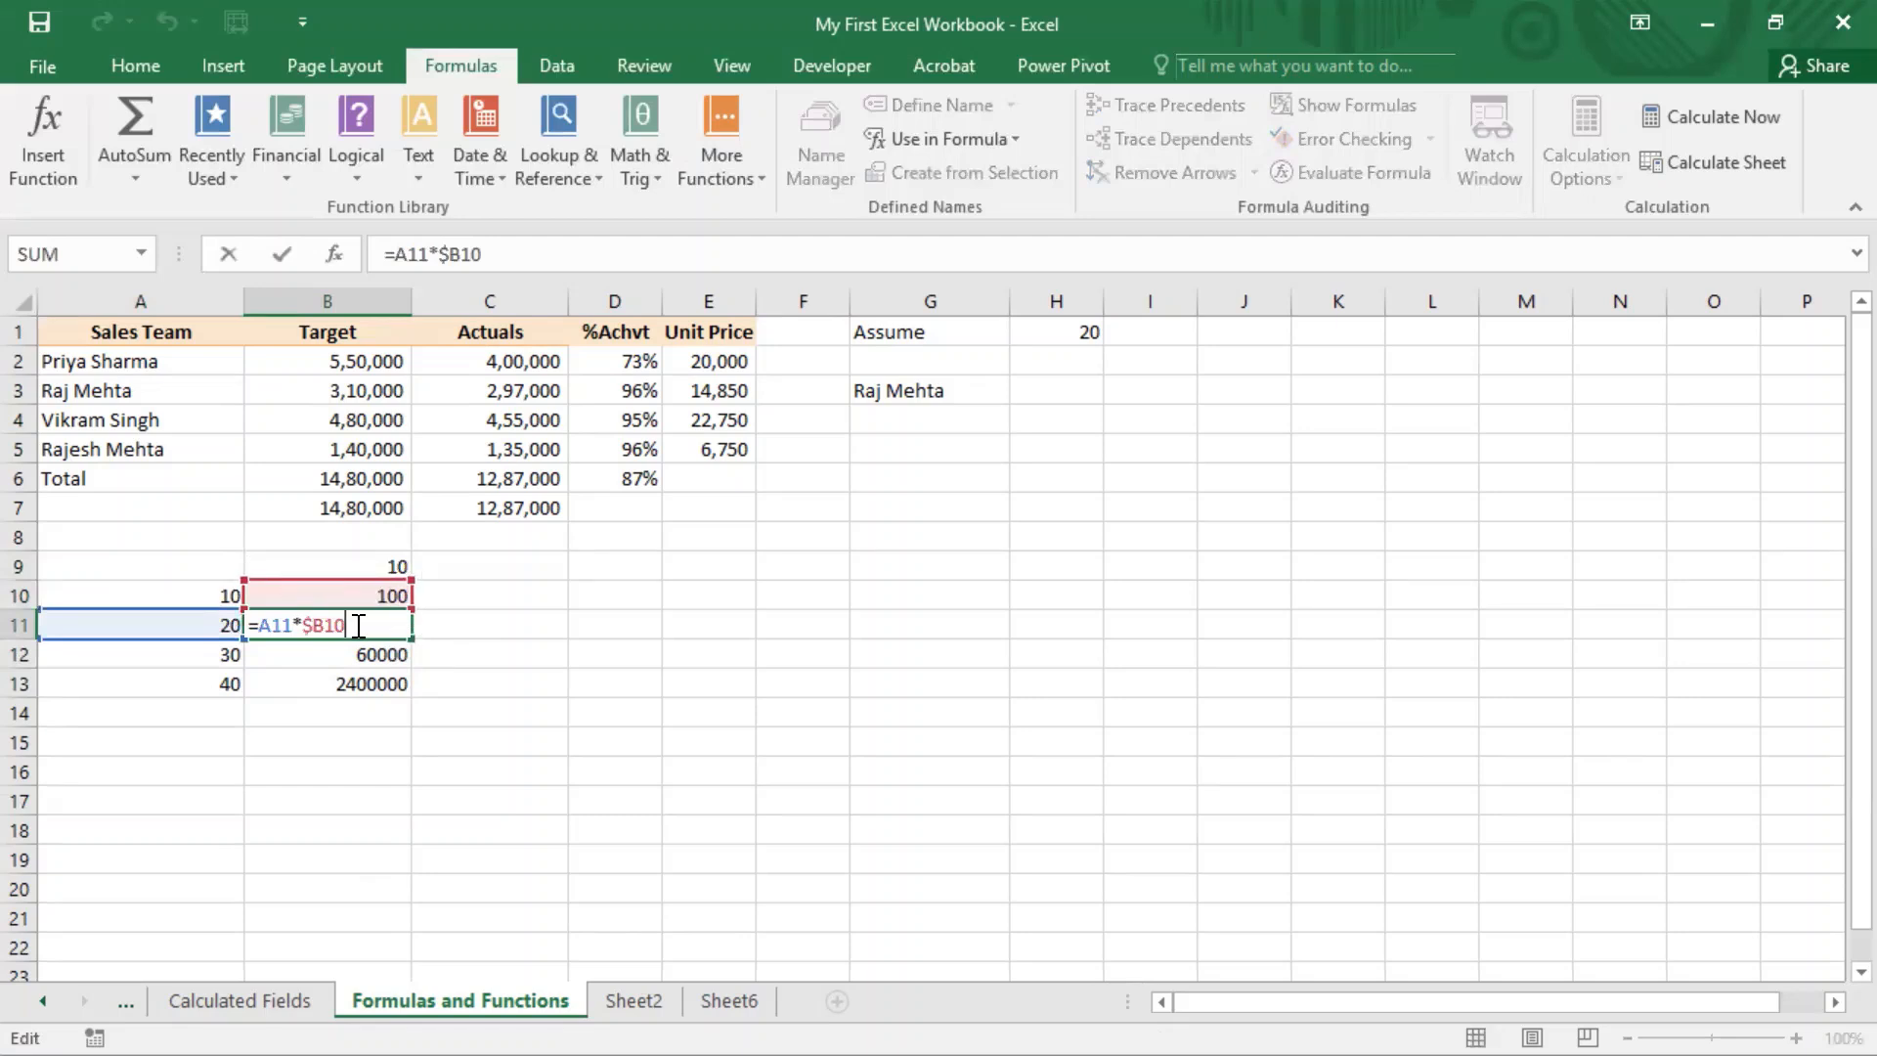
left_click_drag(329, 624, 346, 622)
Step: Change the formula in B10 to =A10*$B$9 so that the B9 reference is fully absolute
double_click(381, 590)
left_click(328, 595)
type("$")
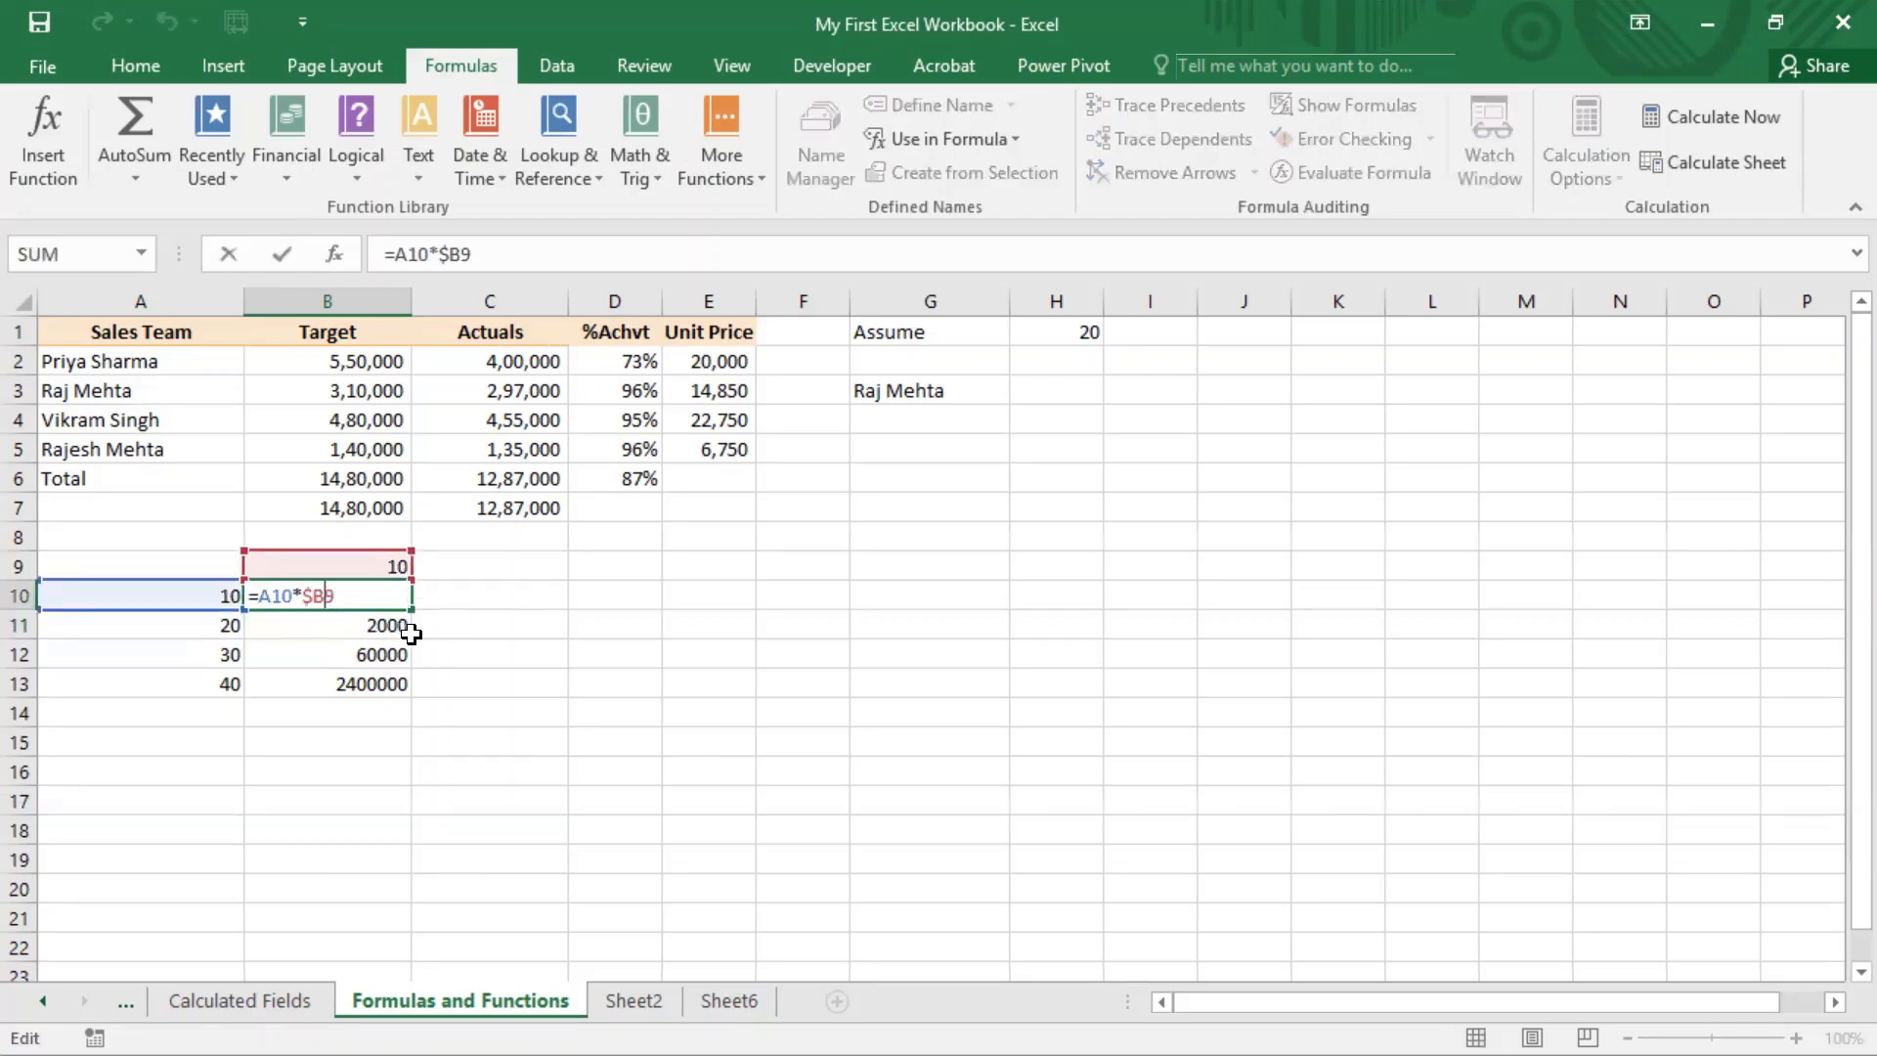
key("Return")
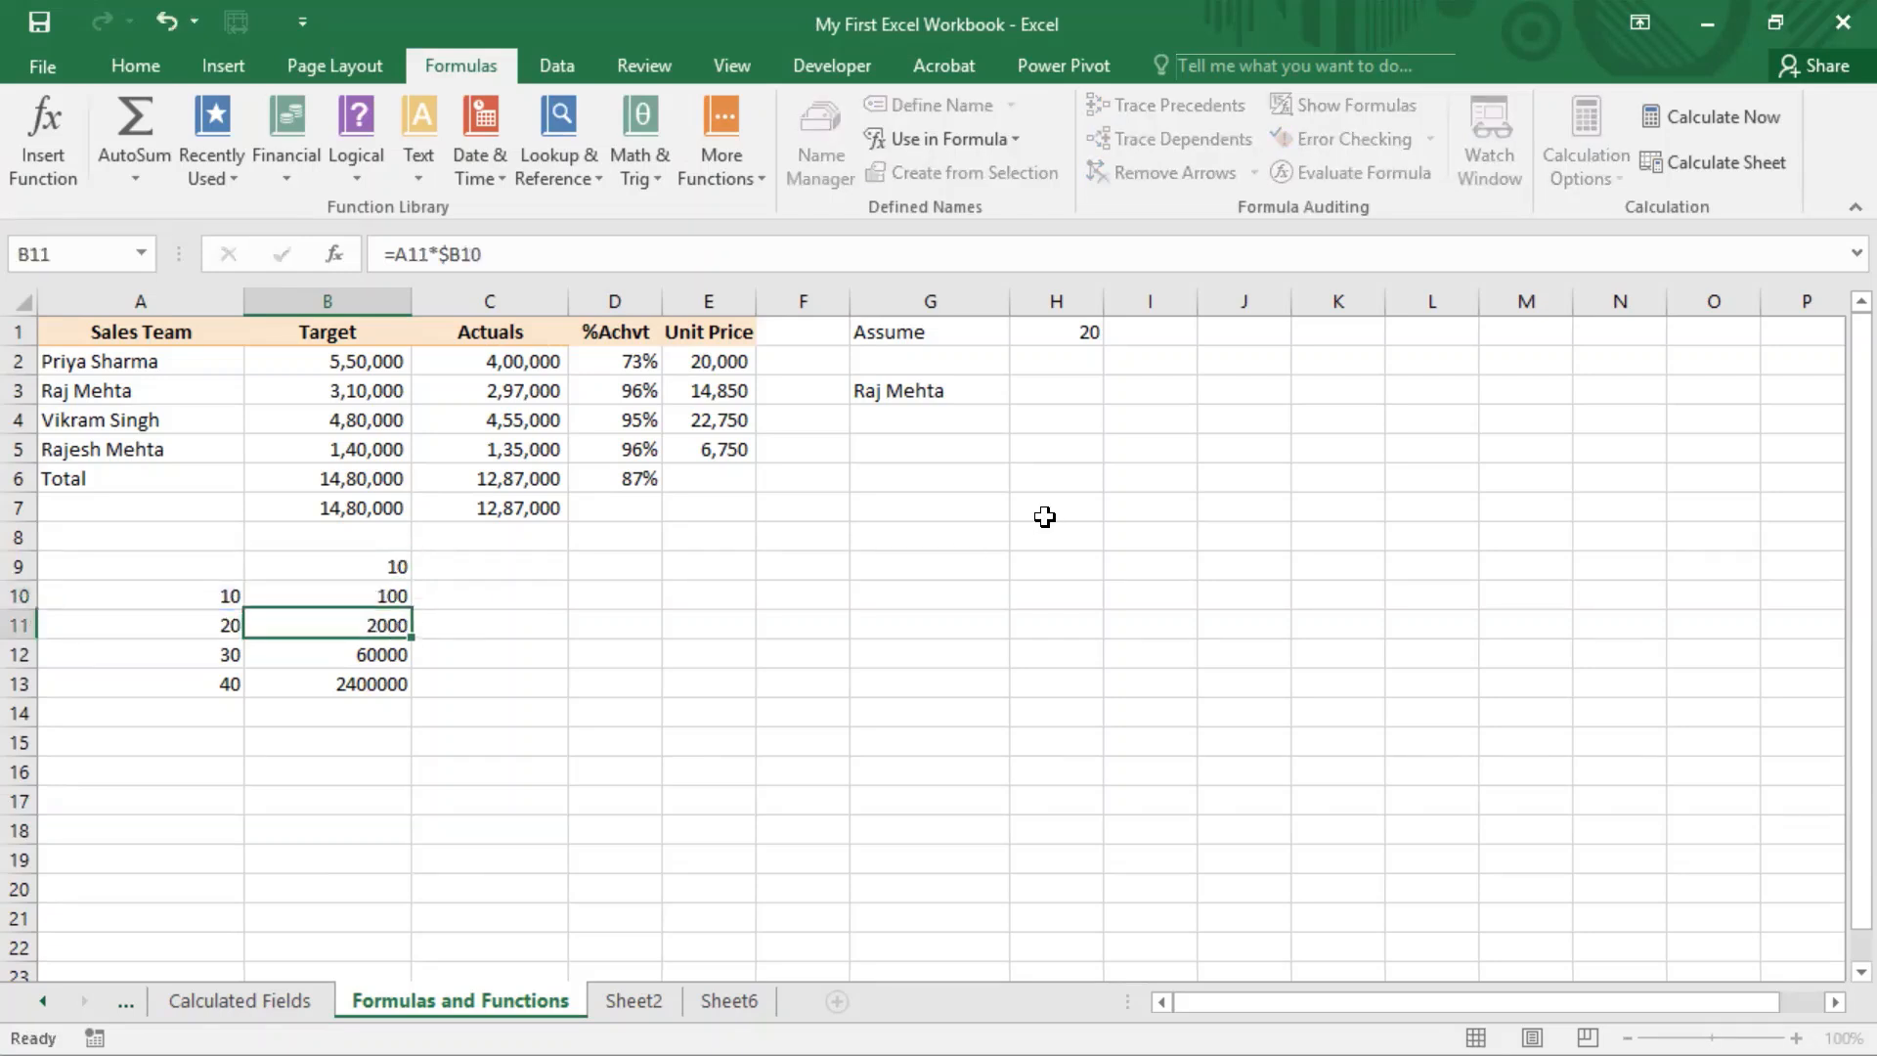
Step: Copy the formula with the fully absolute B9 reference from B10 down through B13
key("Up")
key("ctrl+c")
key("shift+Down")
key("shift+Down")
key("shift+Down")
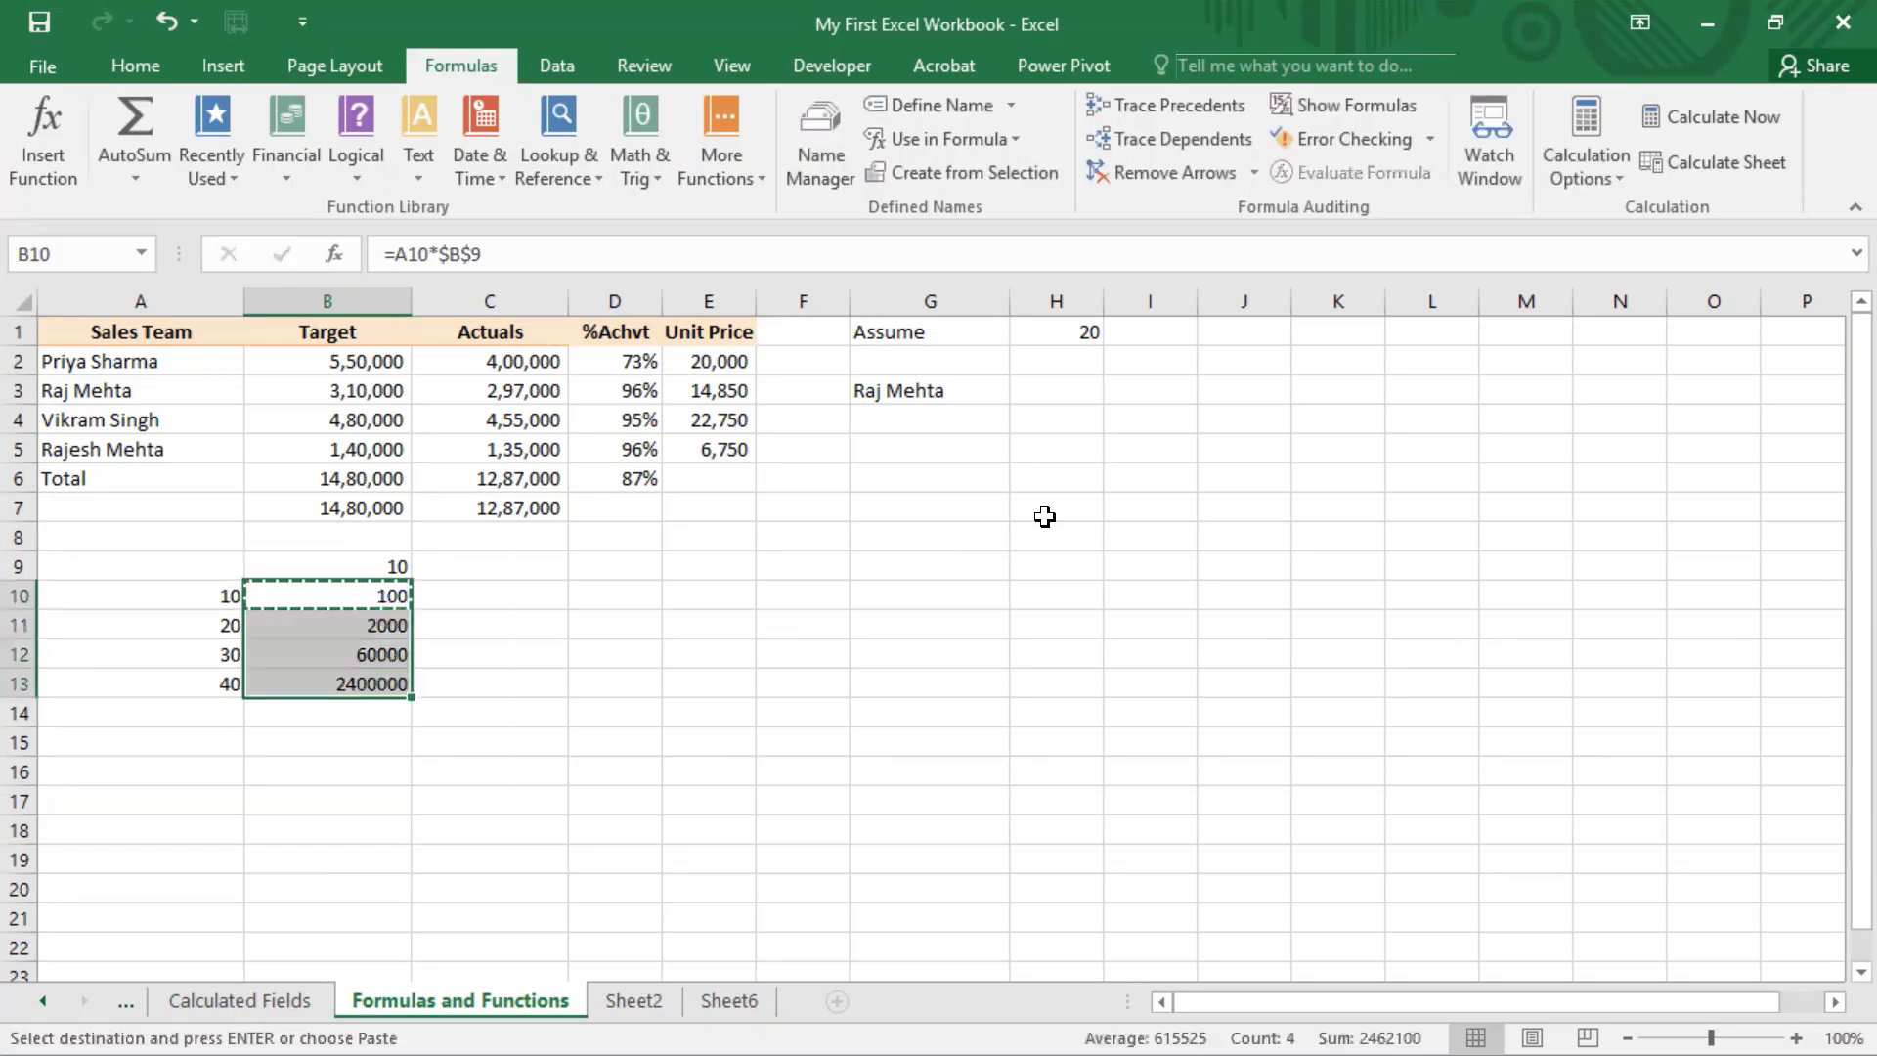
key("ctrl+v")
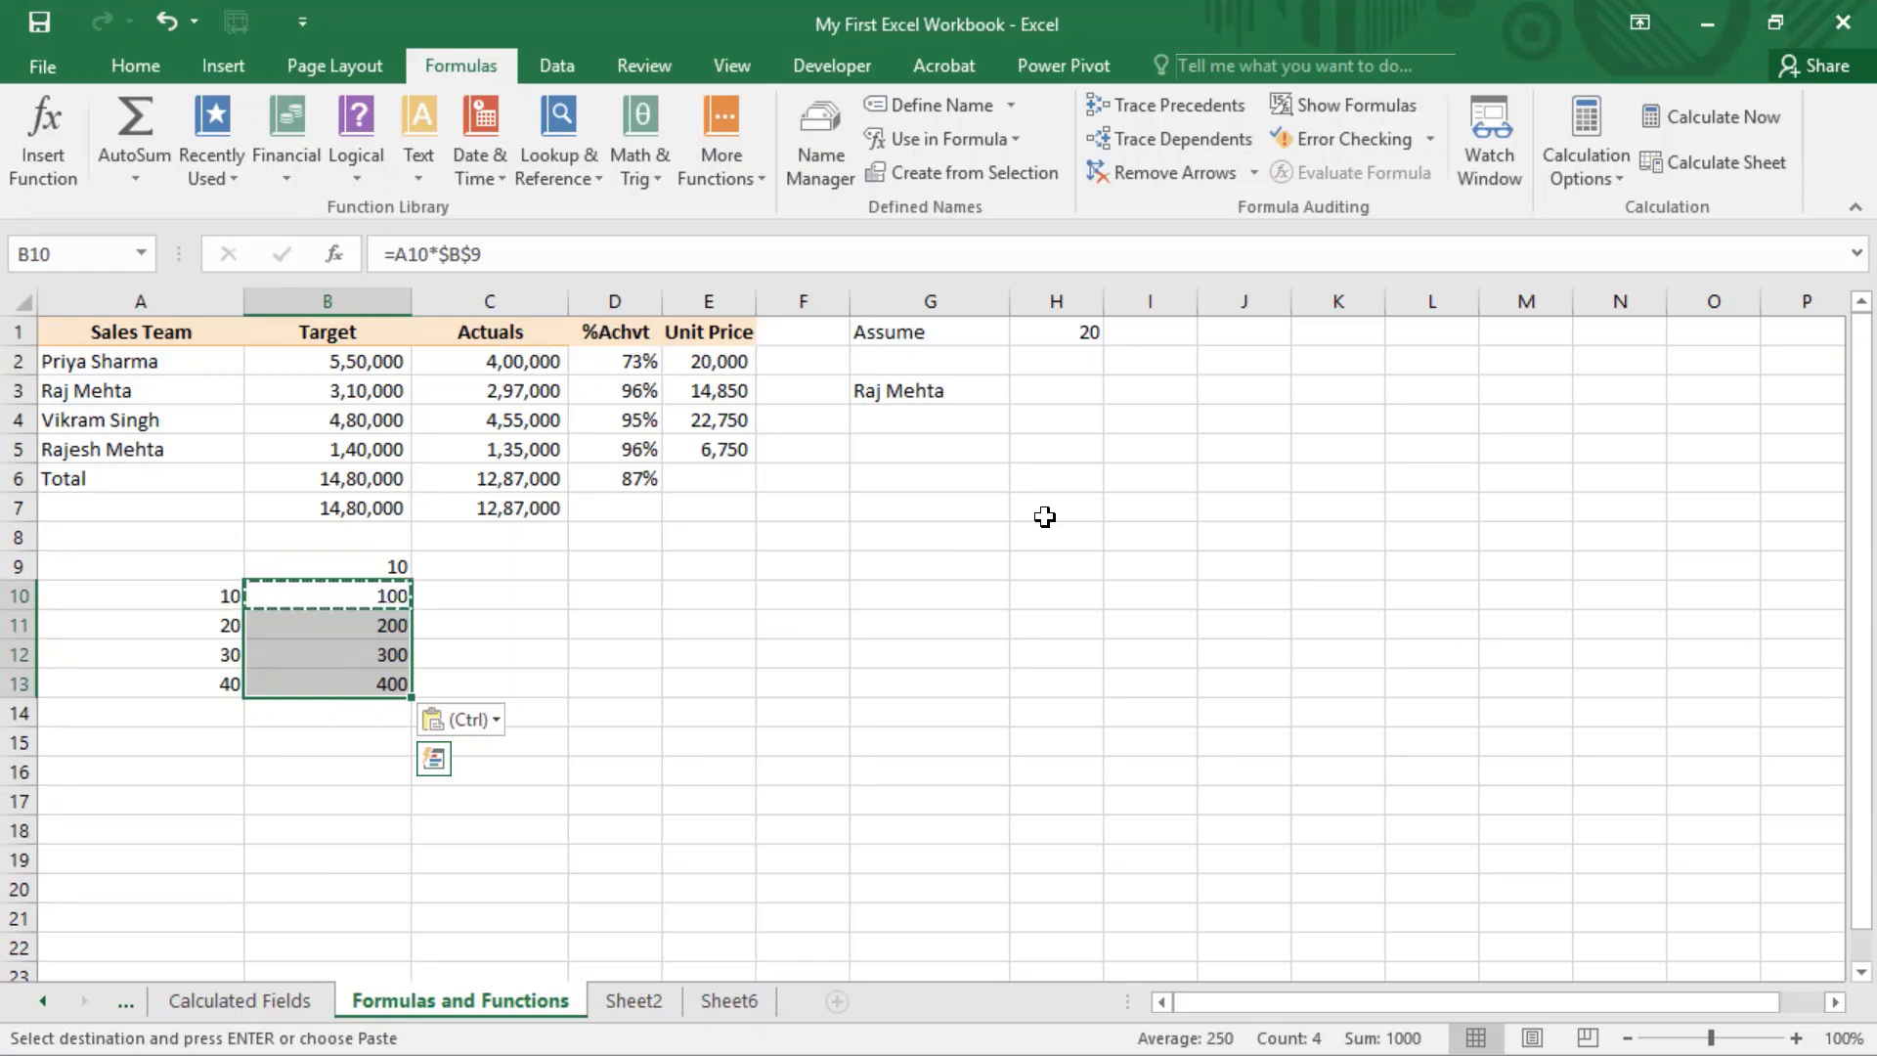
Step: Enter the values 10, 20, 30 and 40 across cells B15 to E15
key("Down")
key("Down")
key("Down")
key("Down")
key("Down")
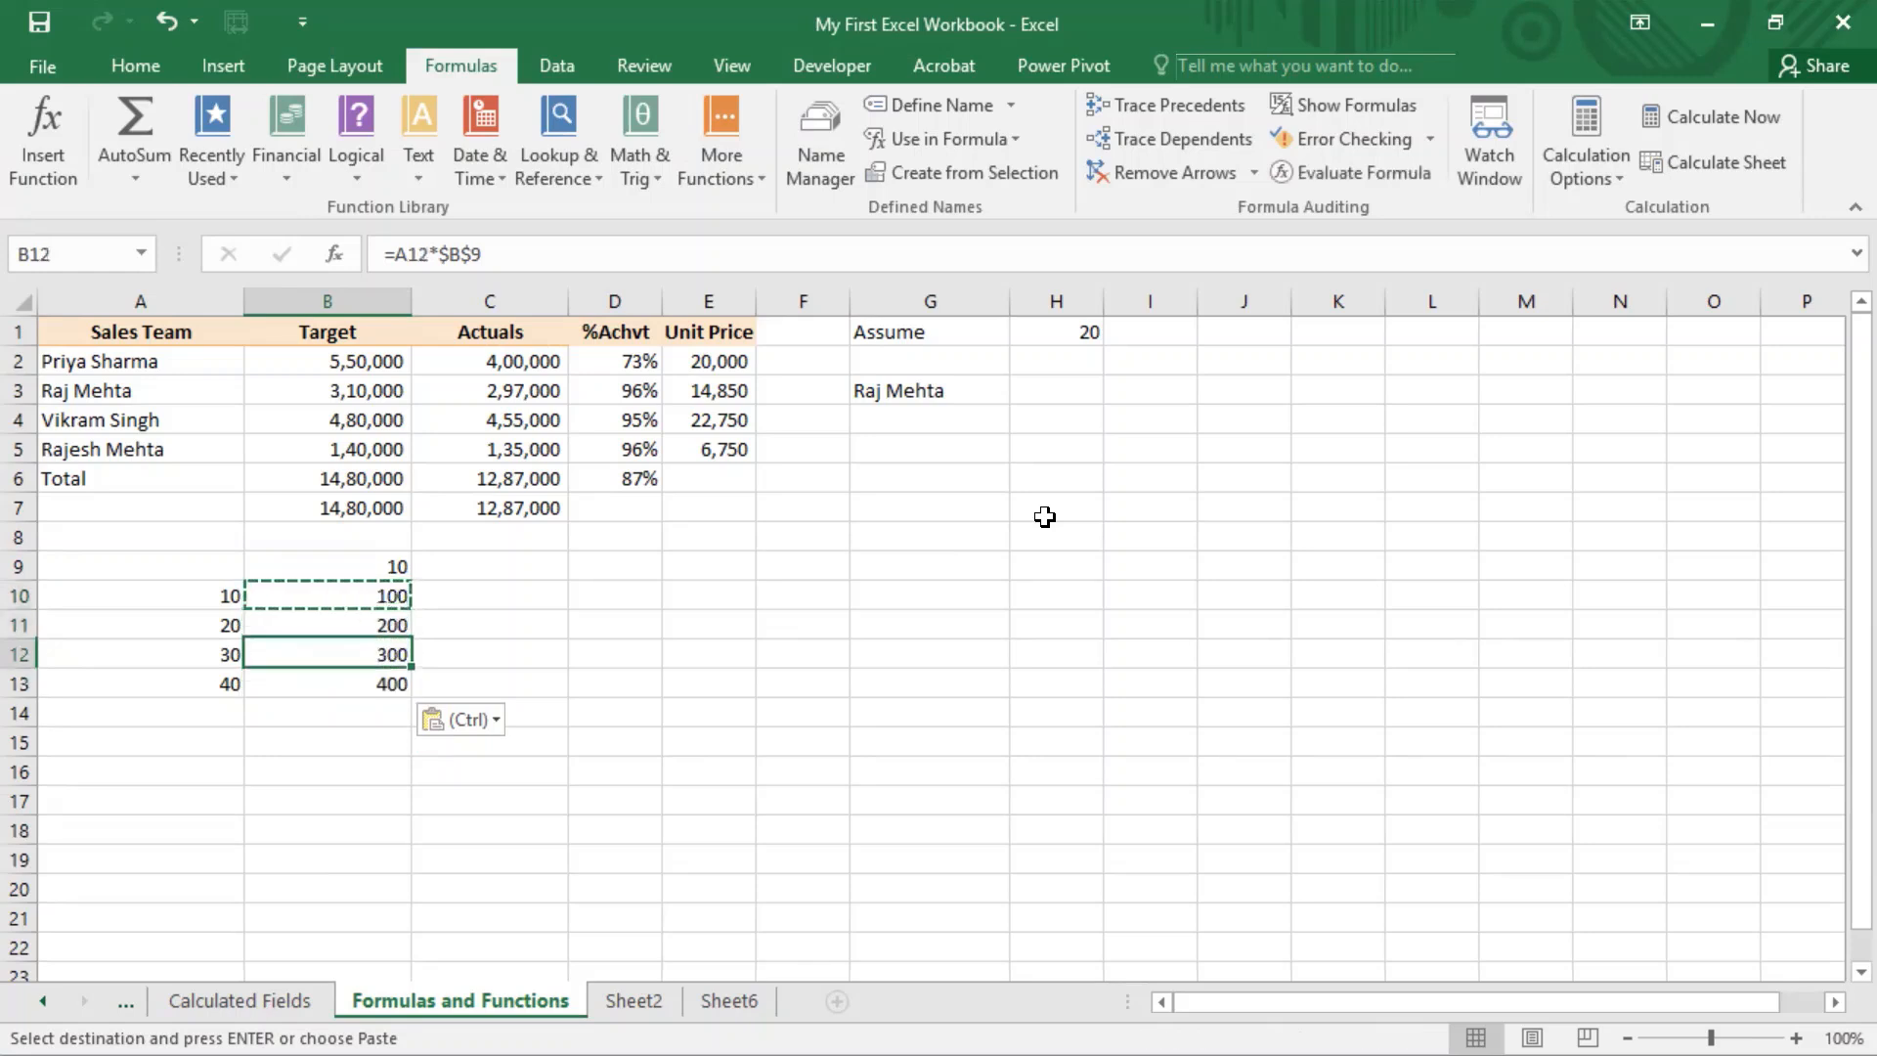
type("10")
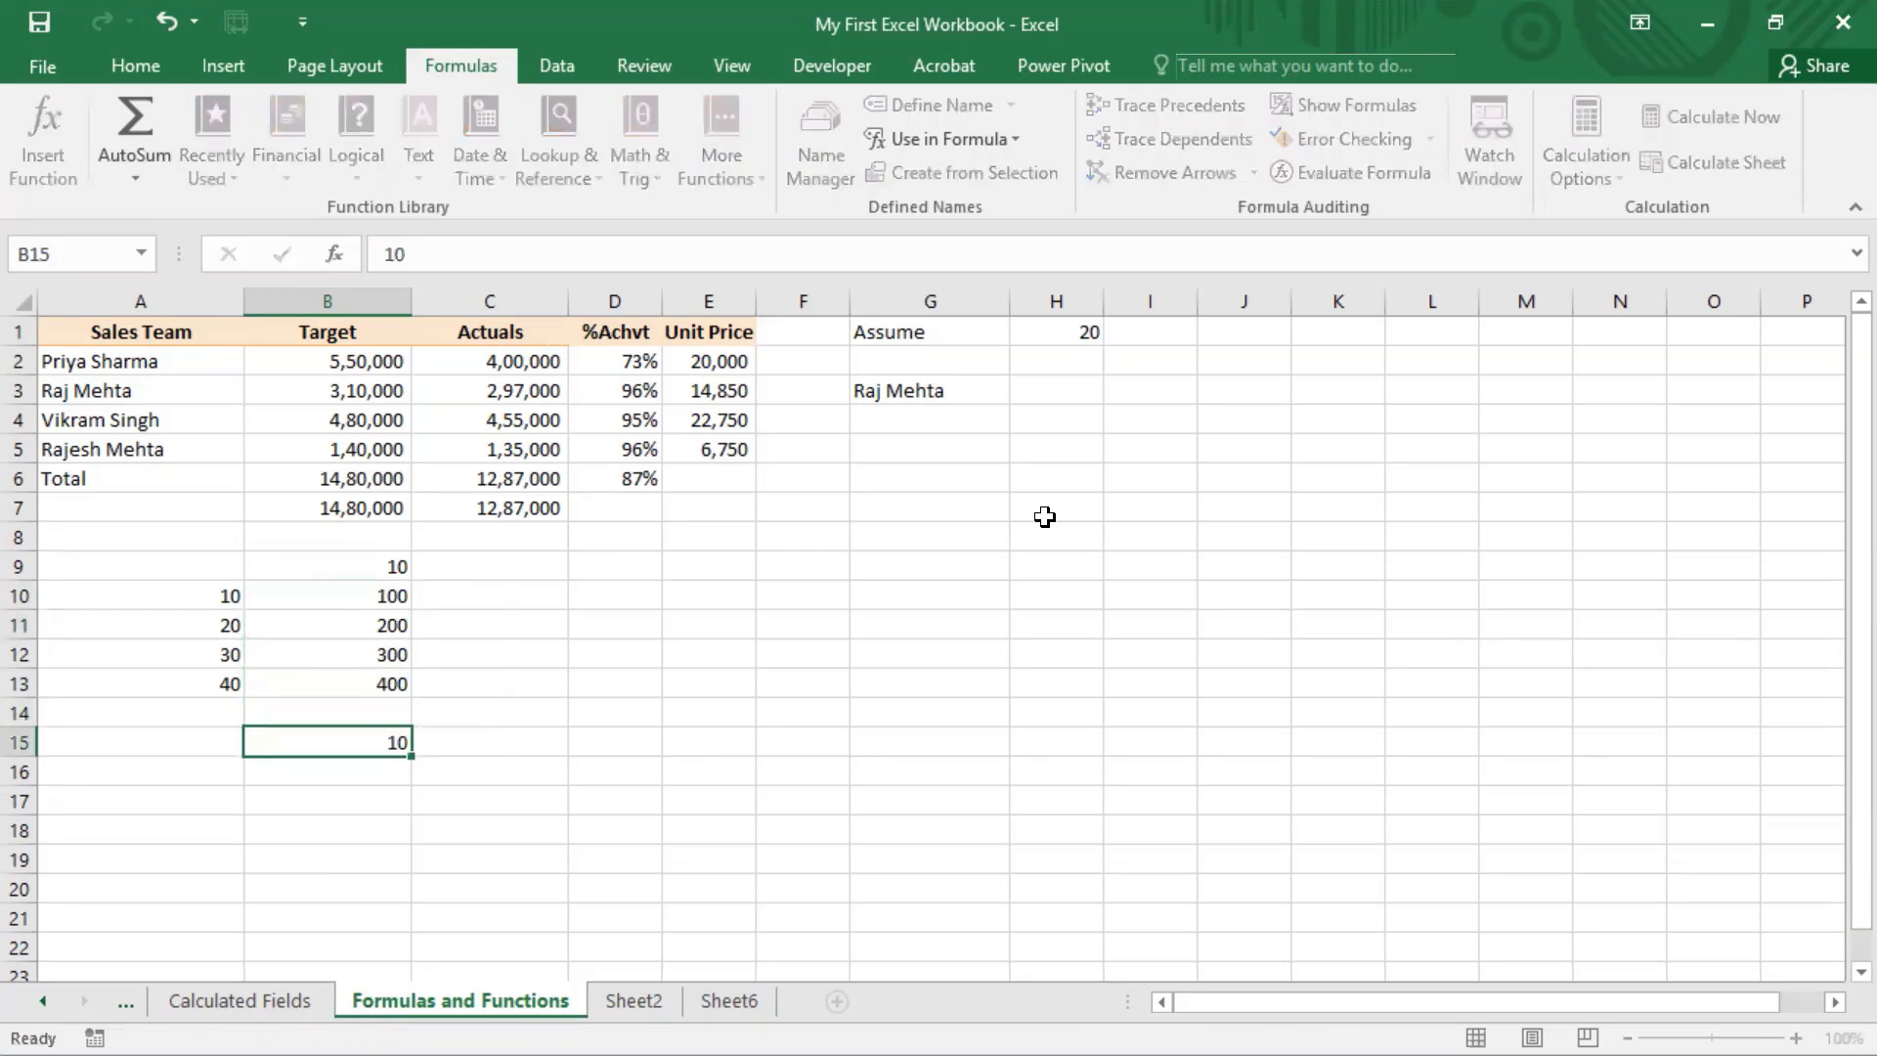
key("Tab")
type("20")
key("ctrl+Return")
key("Tab")
type("30")
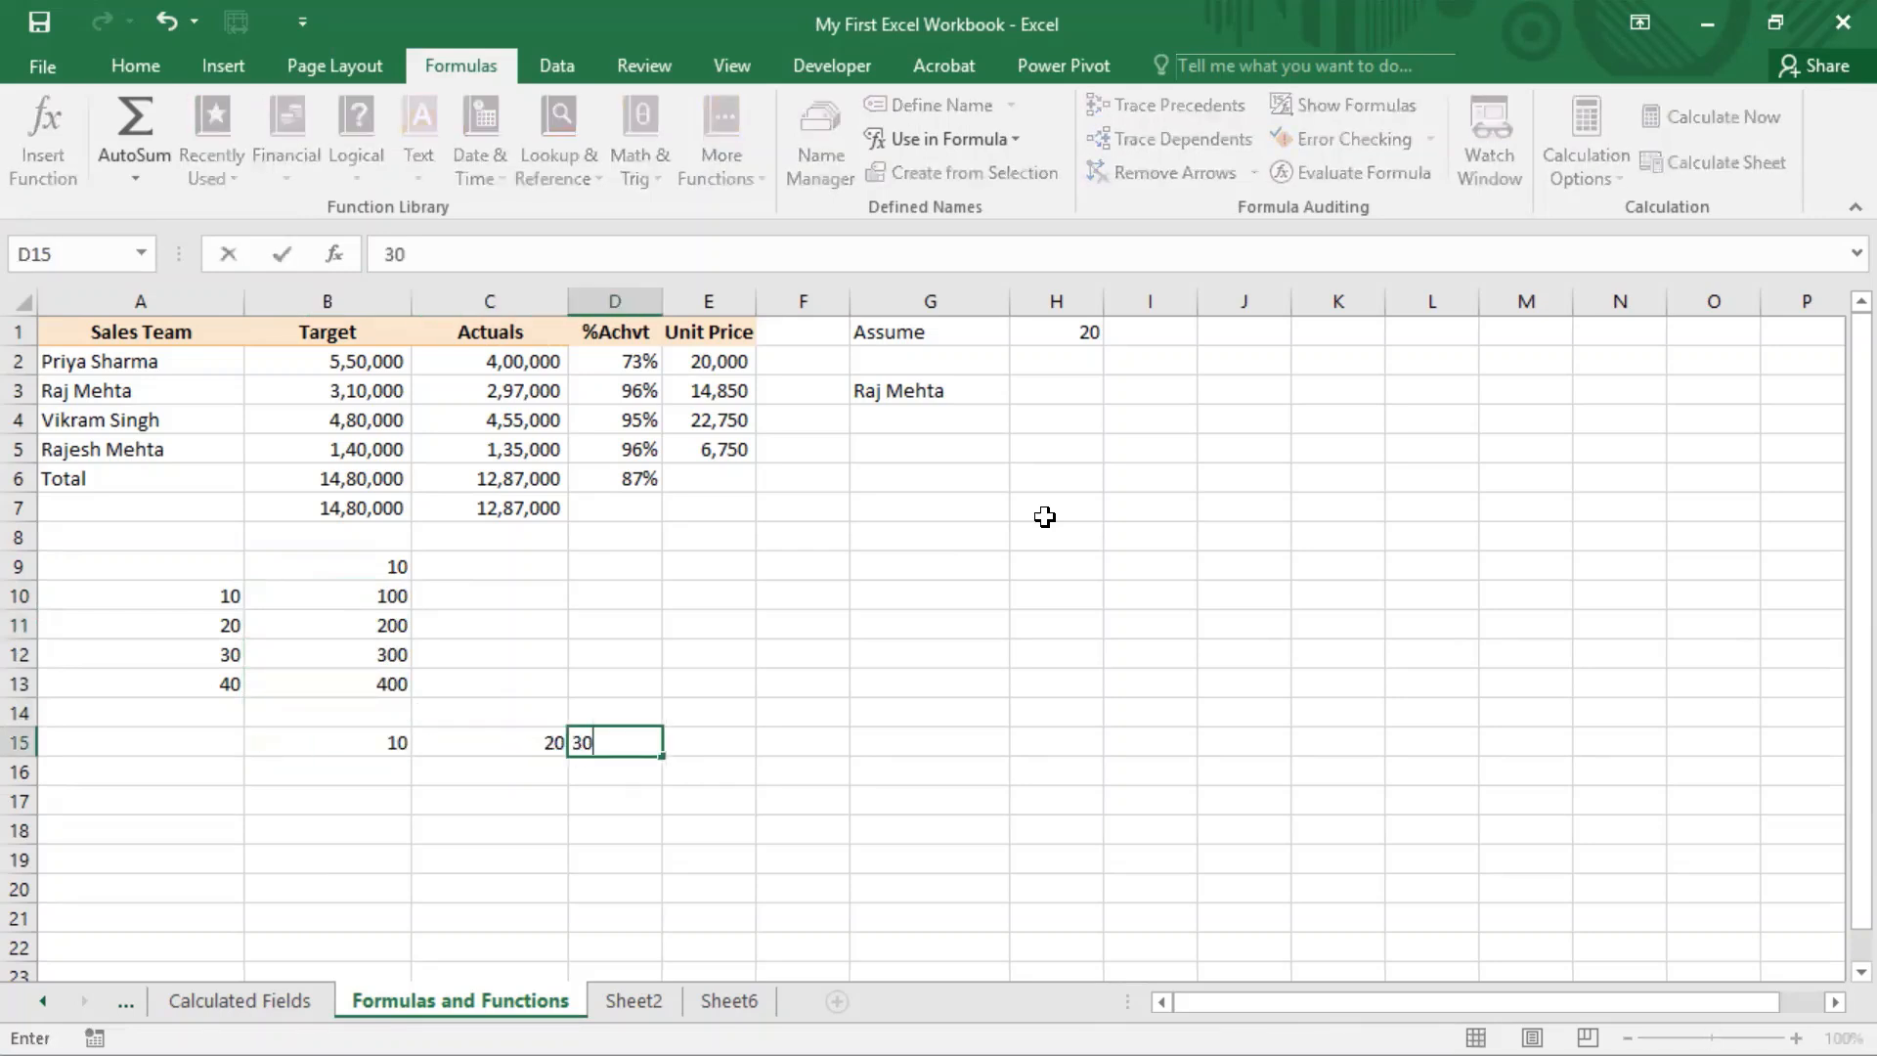
key("Tab")
type("40")
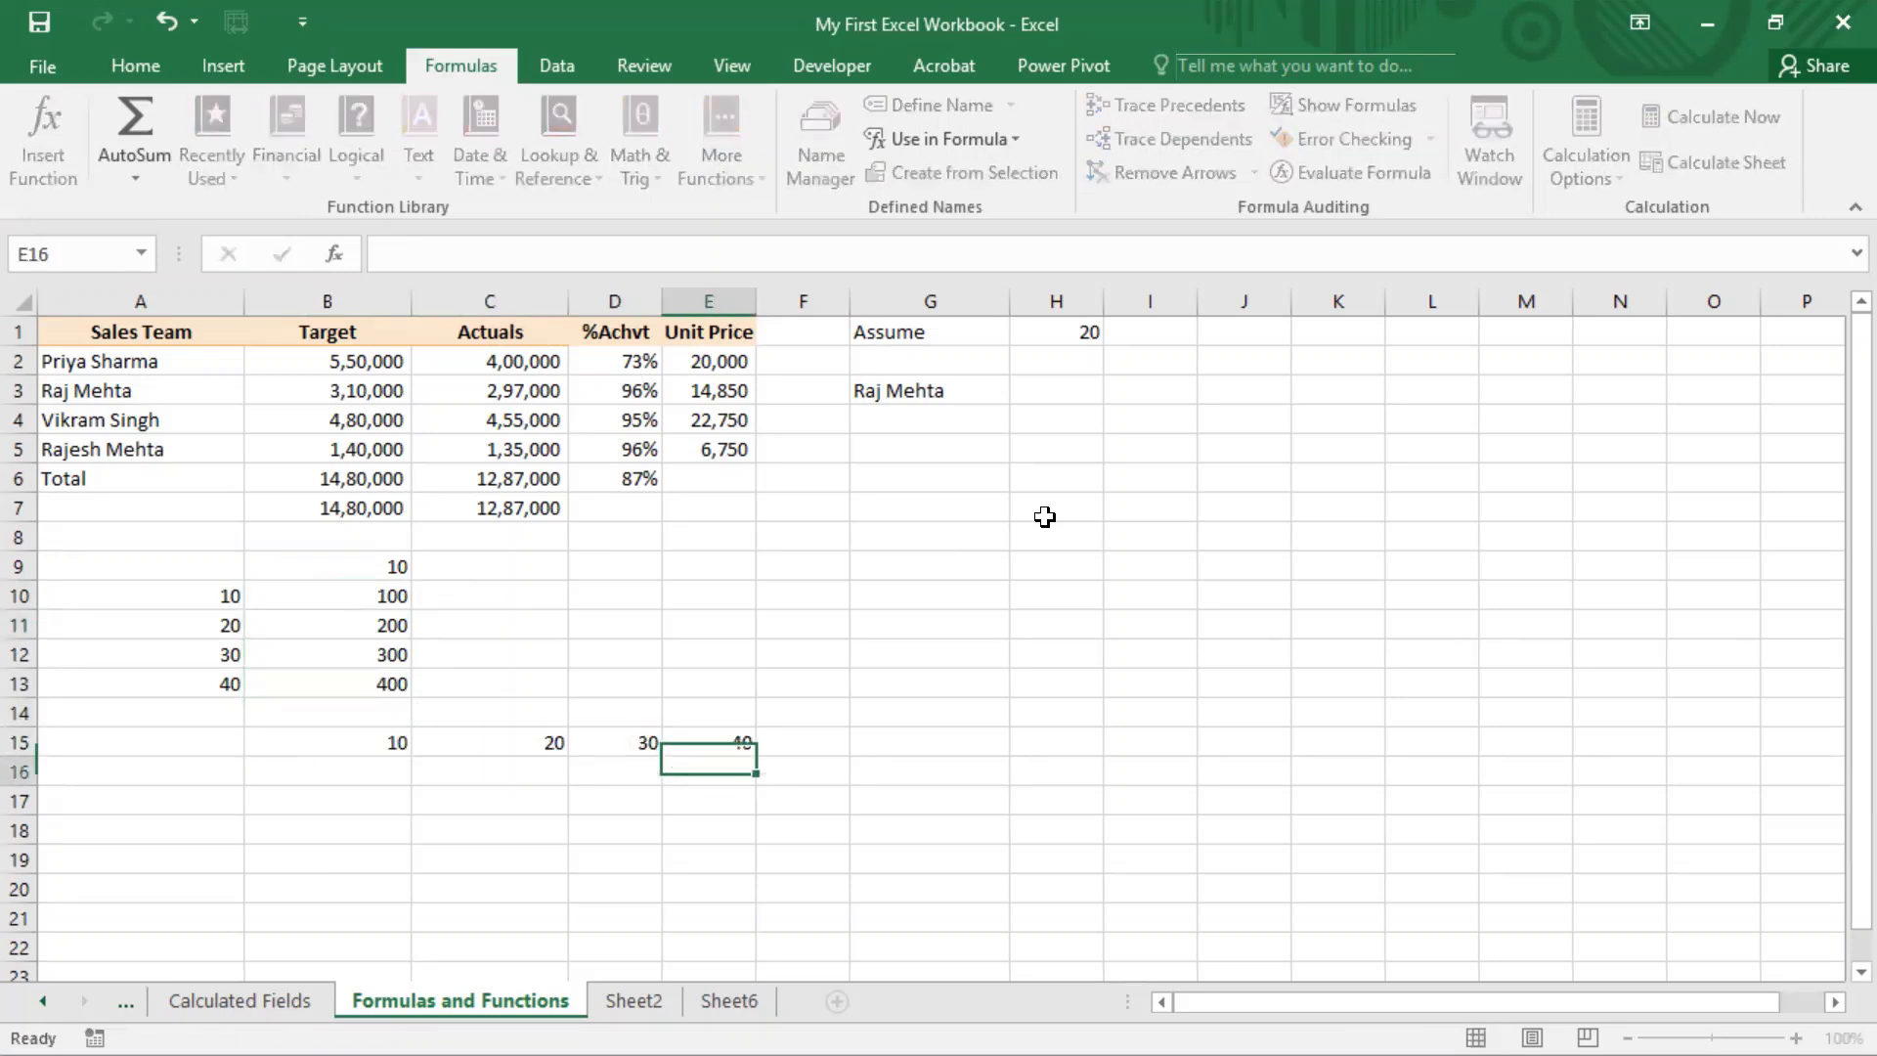
key("Return")
Step: Enter the multiplier 10 in cell A16
key("Left")
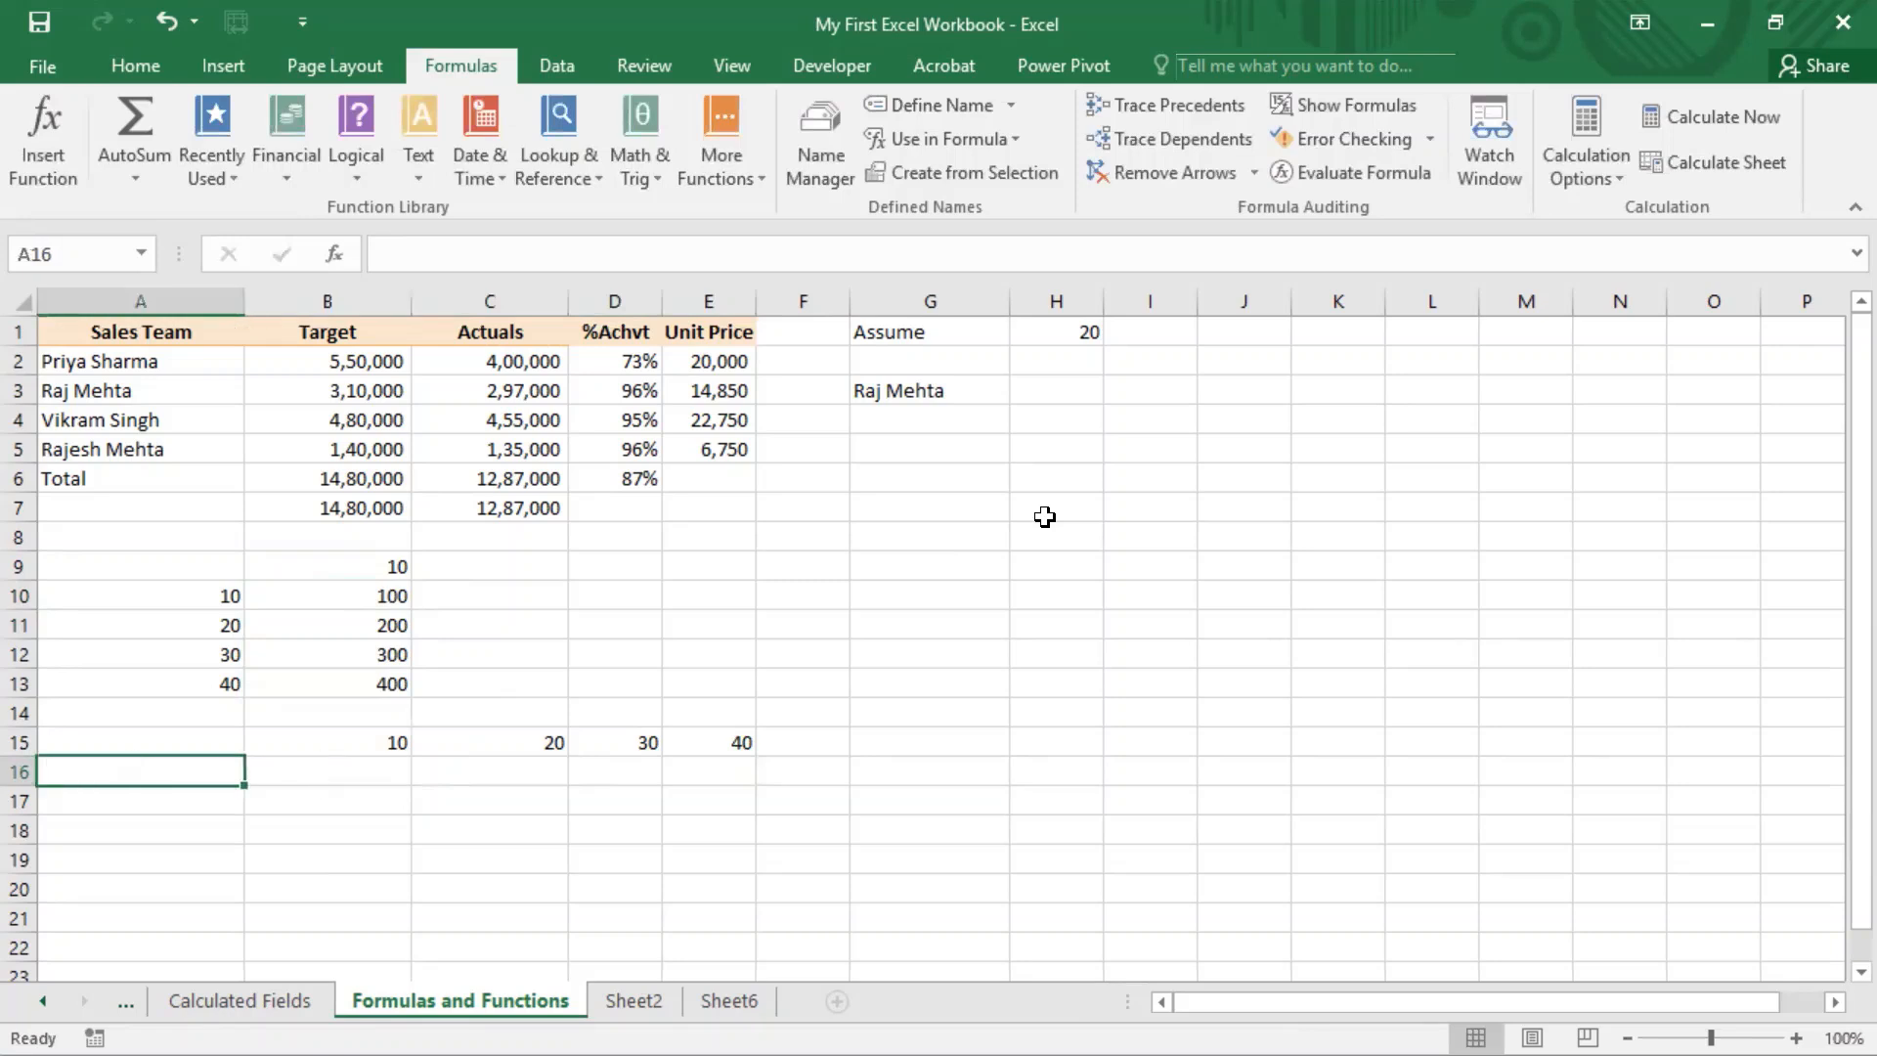
type("10")
key("ctrl+Return")
Step: Enter the formula =$A$16*B15 in cell B16, with the A16 reference made absolute
key("Right")
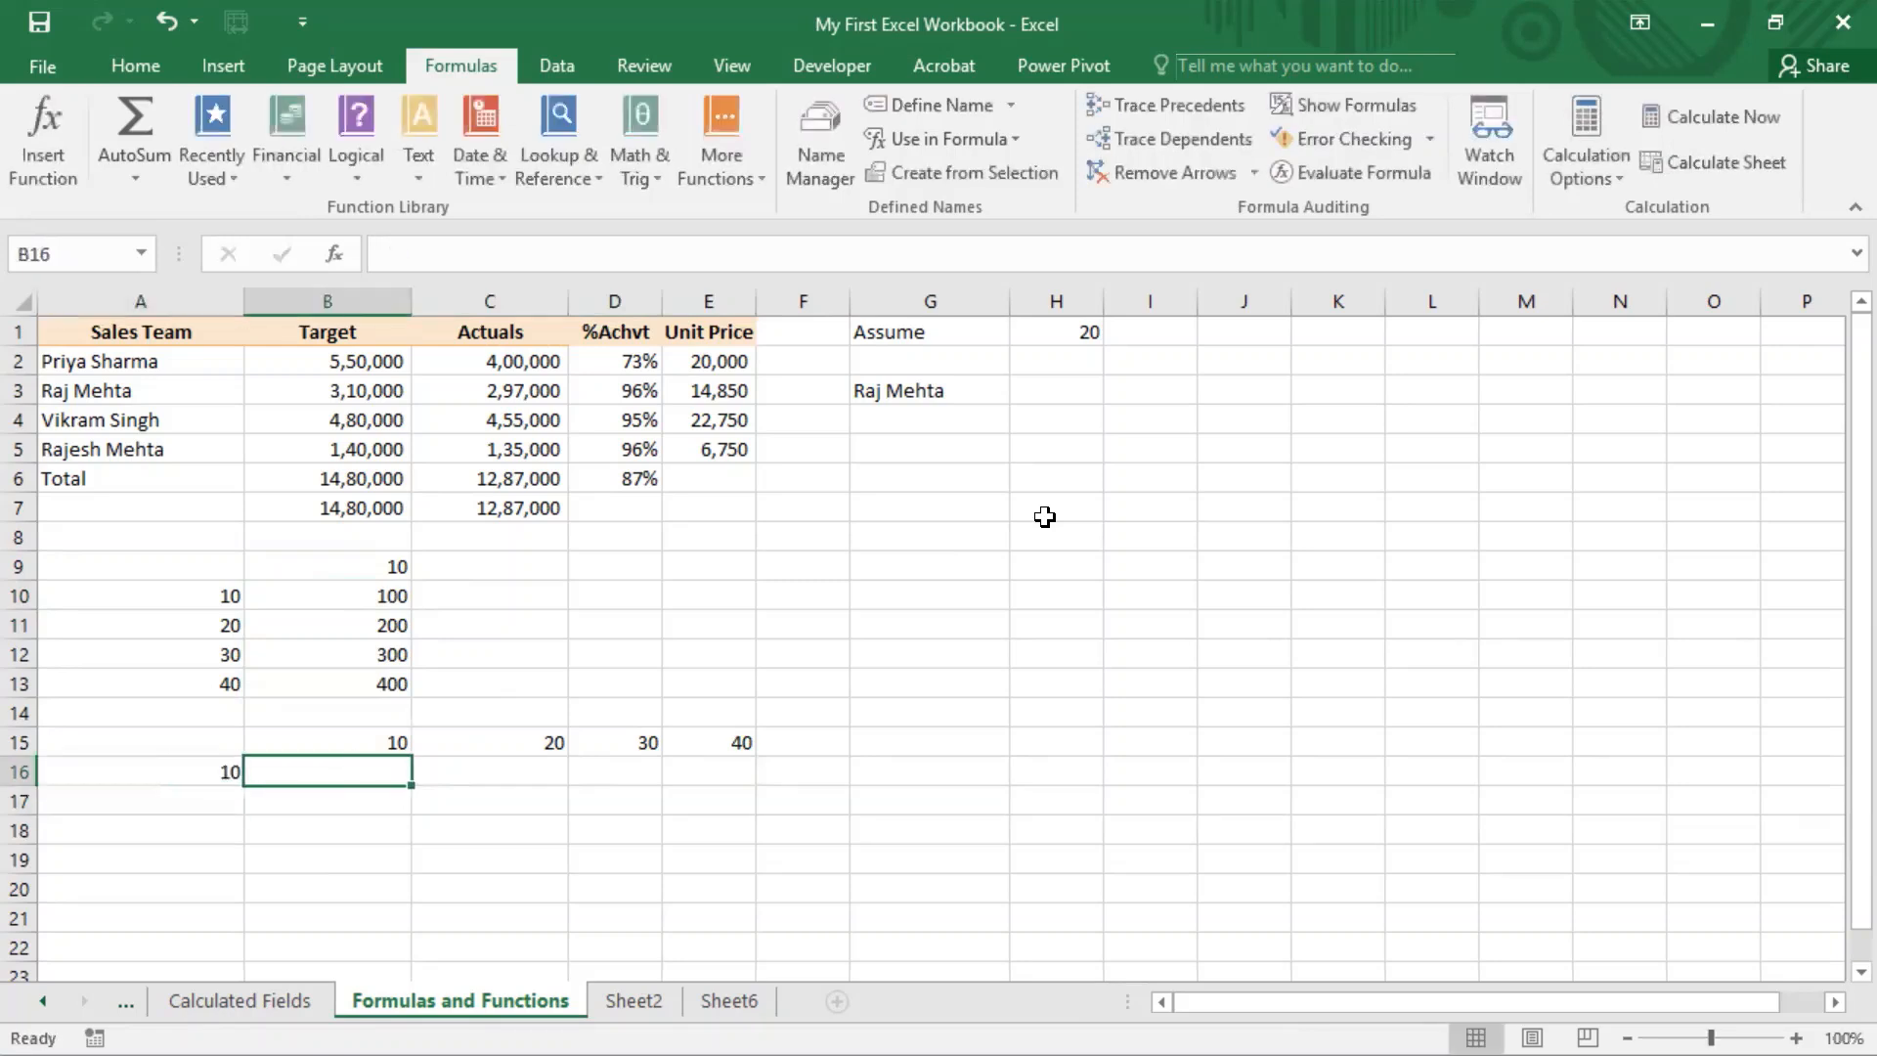
type("=")
key("Left")
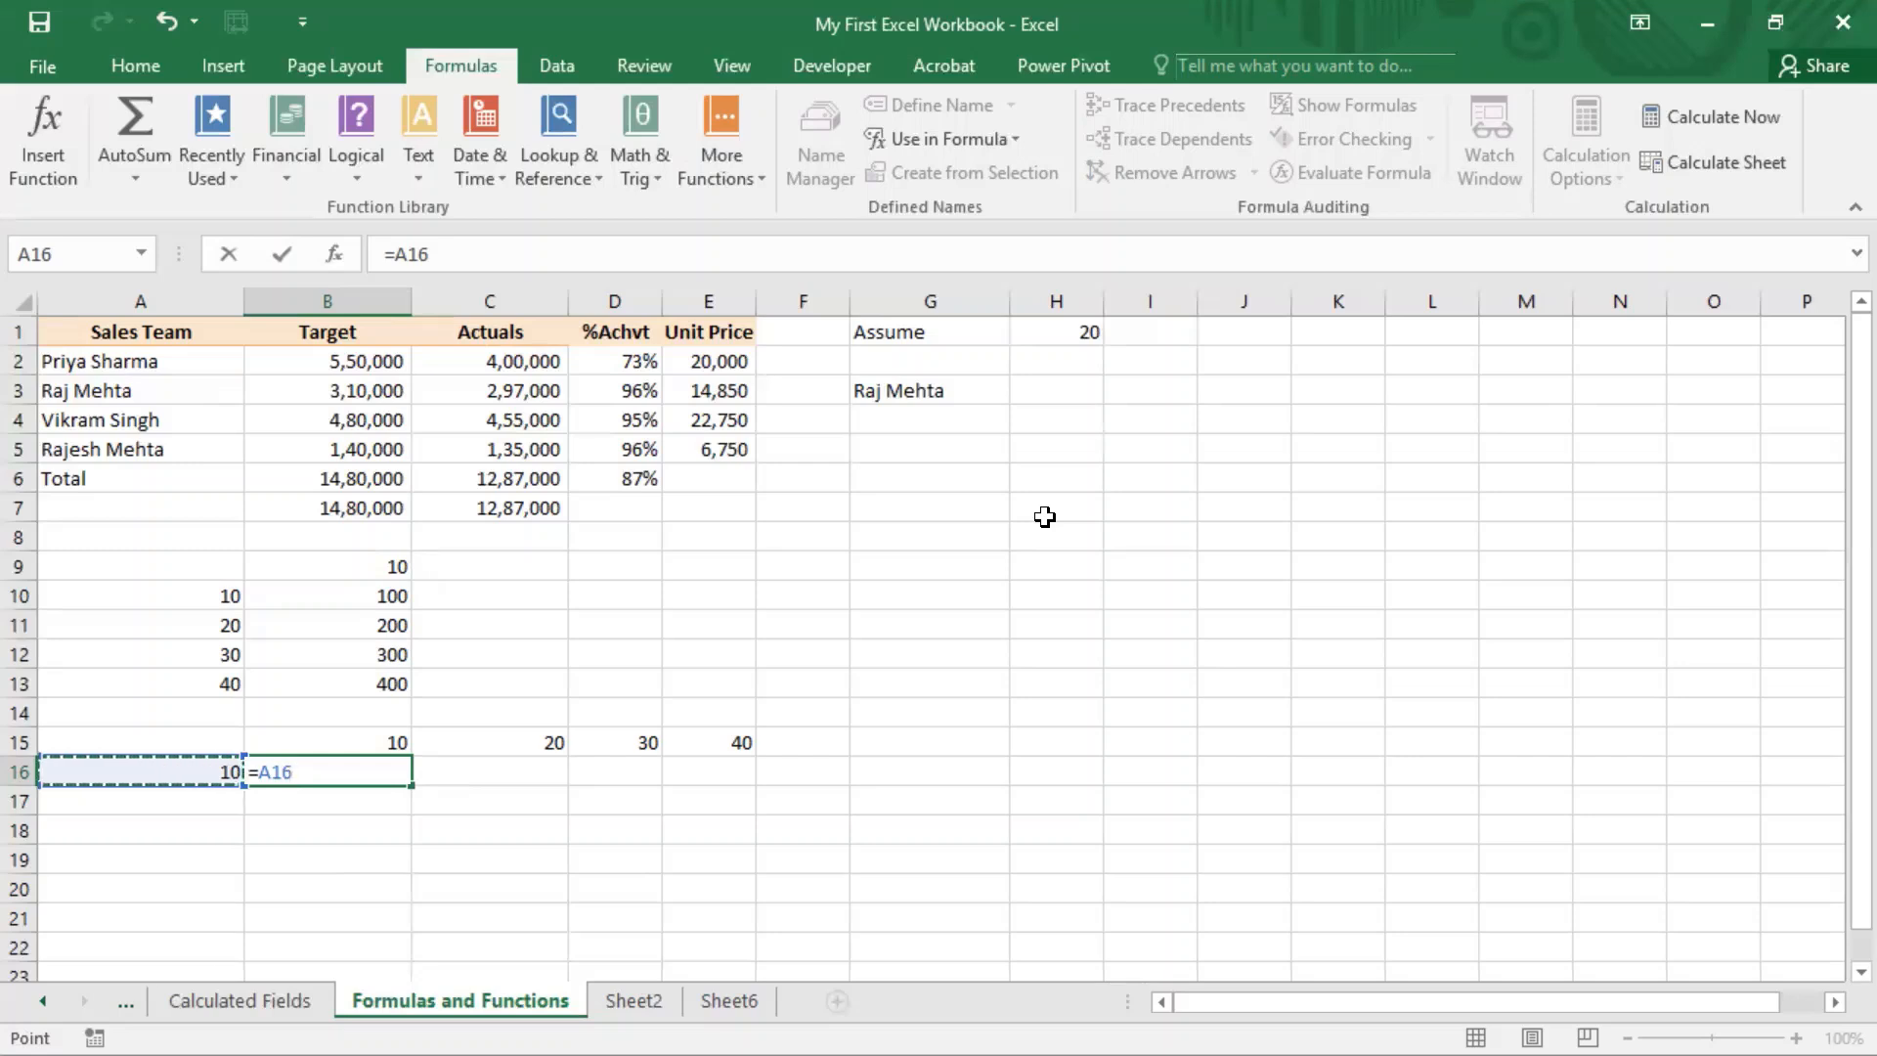
key("F4")
type("*")
key("Up")
key("Return")
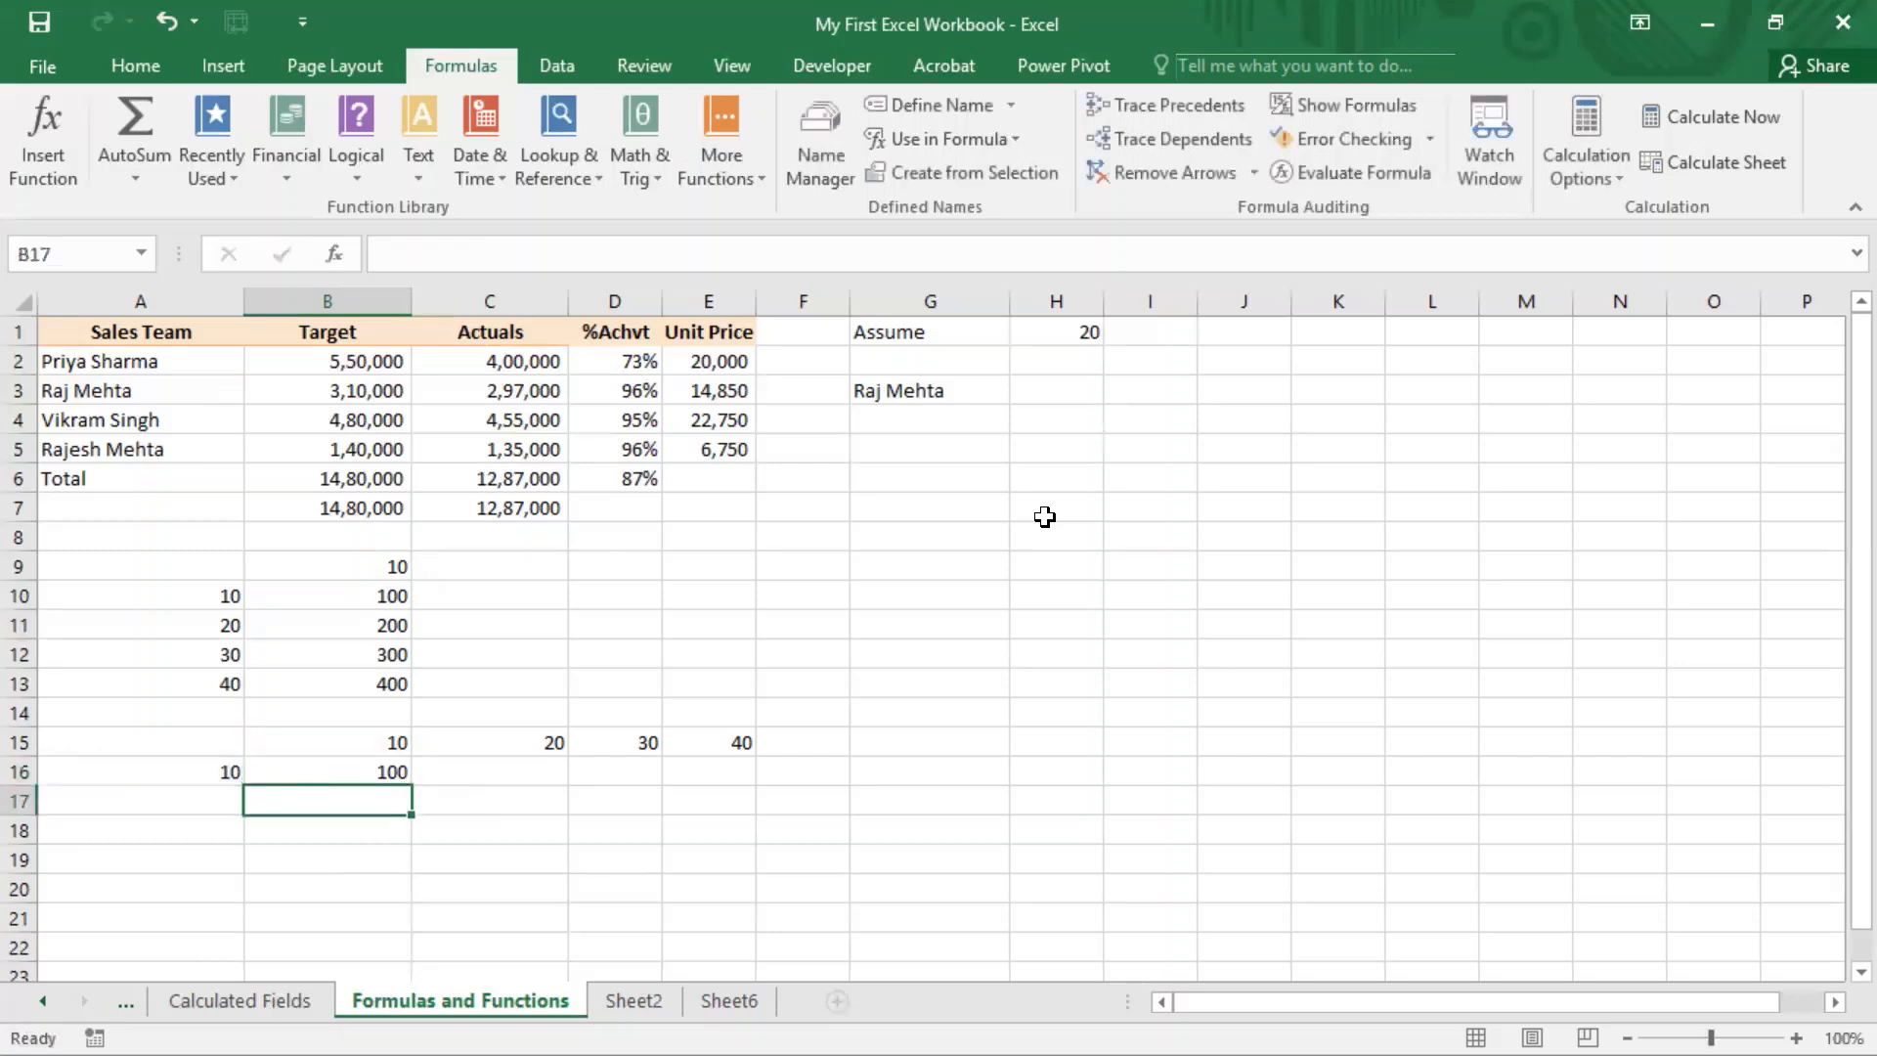
Step: Copy the formula in B16 across the row through E16
key("Up")
key("ctrl+c")
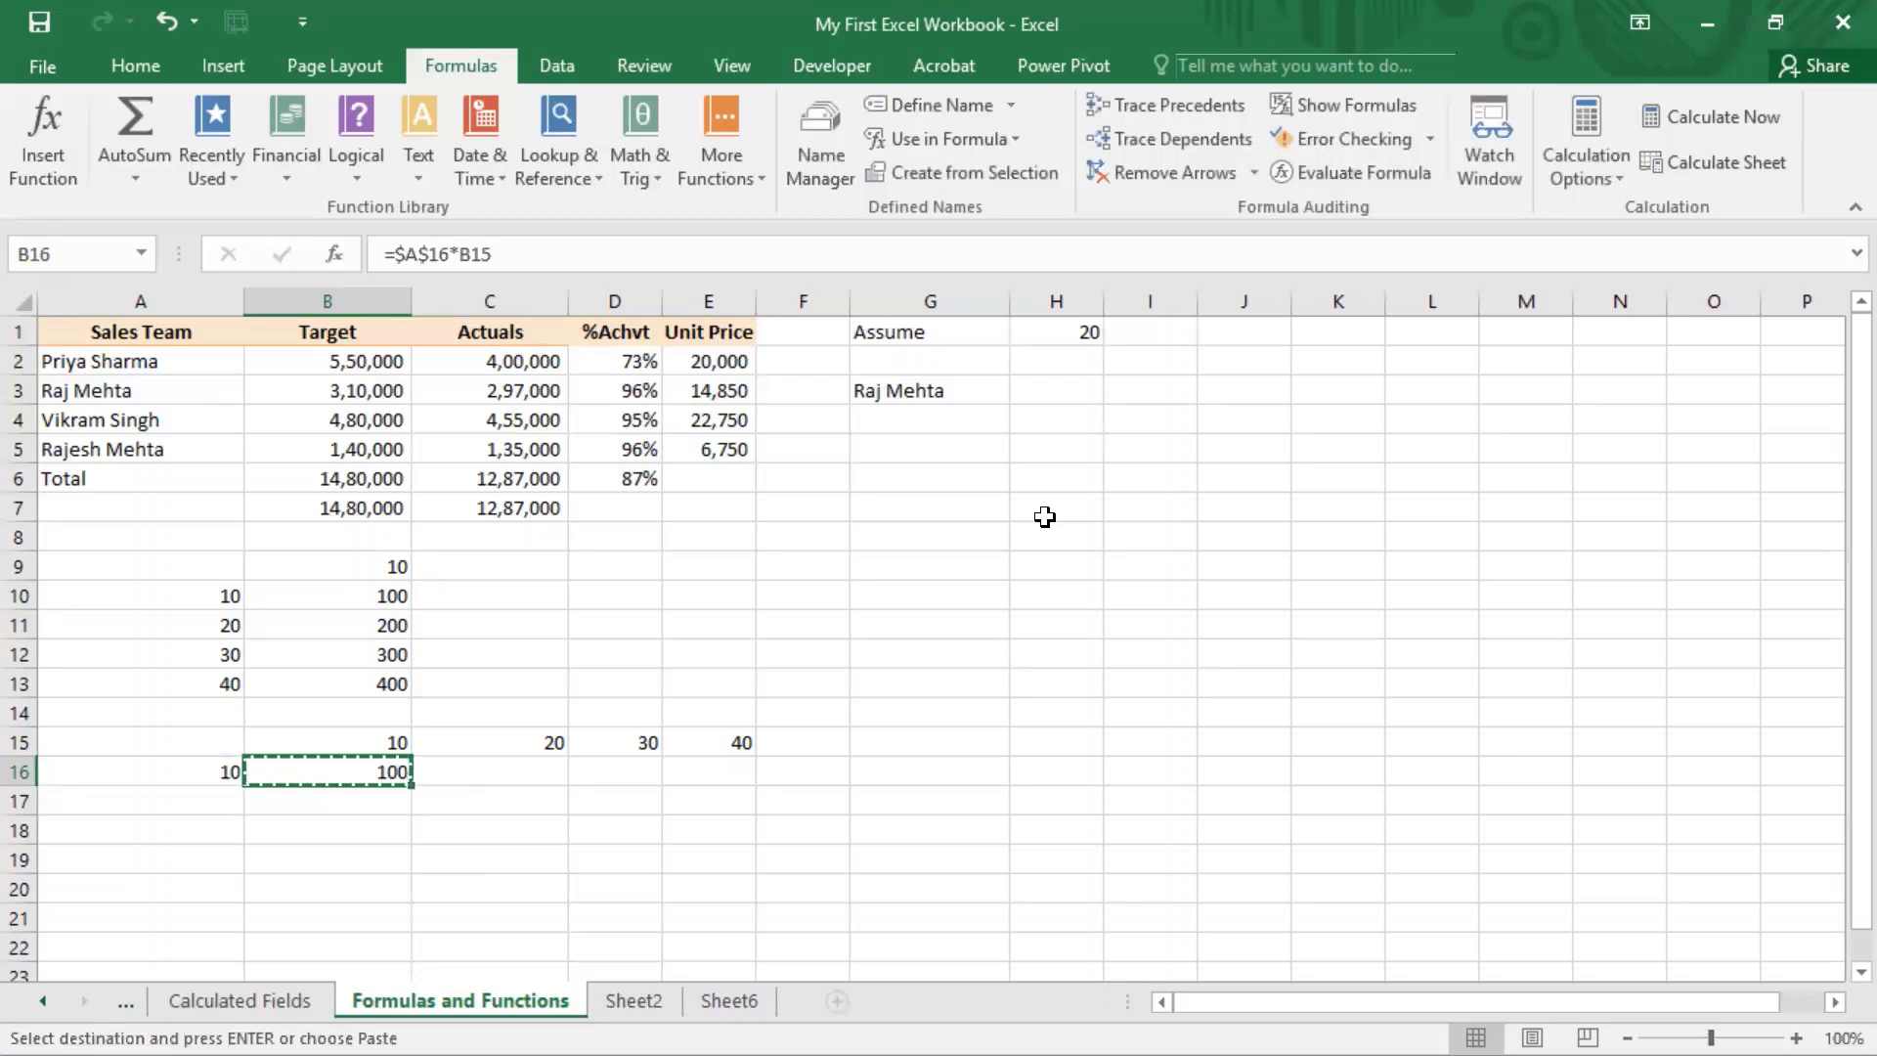
key("shift+Right")
key("shift+Right")
key("shift+Right")
key("ctrl+v")
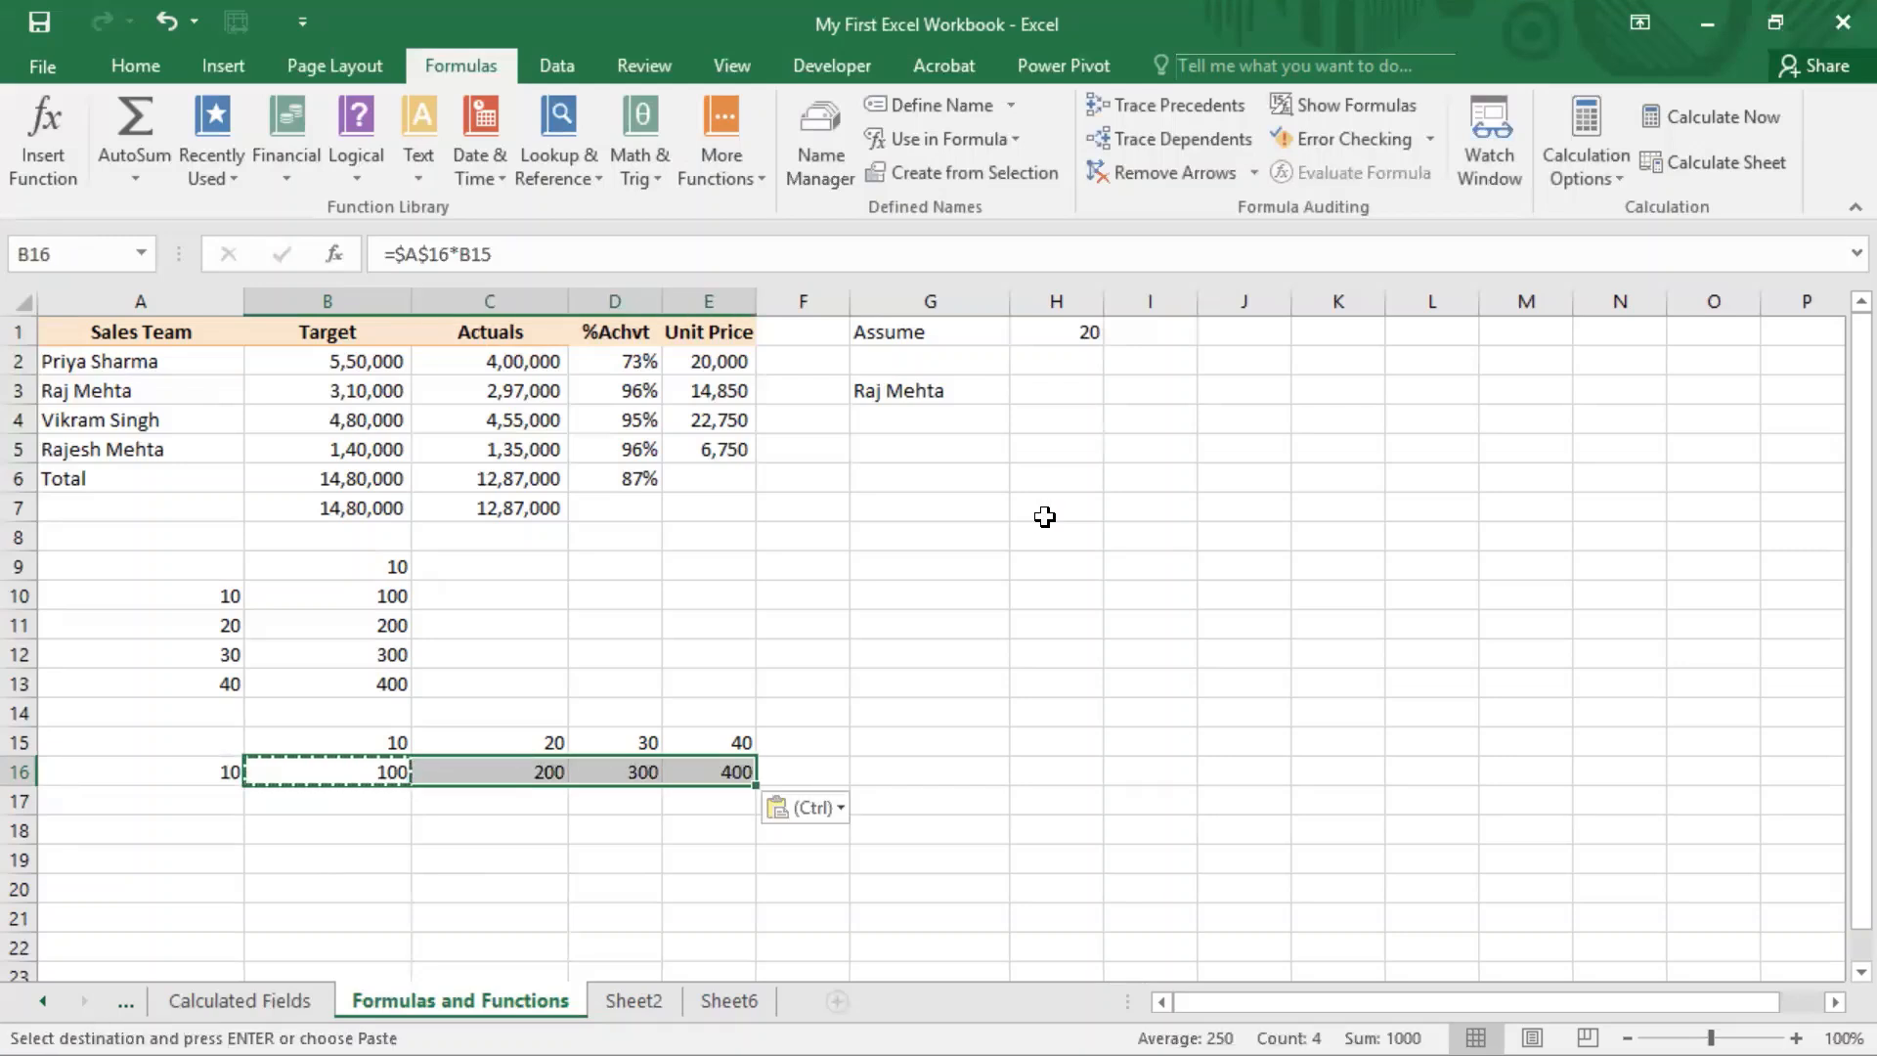
Step: Change the formula in cell B16 to =A$16*B15, locking only the row of the A16 reference
key("Left")
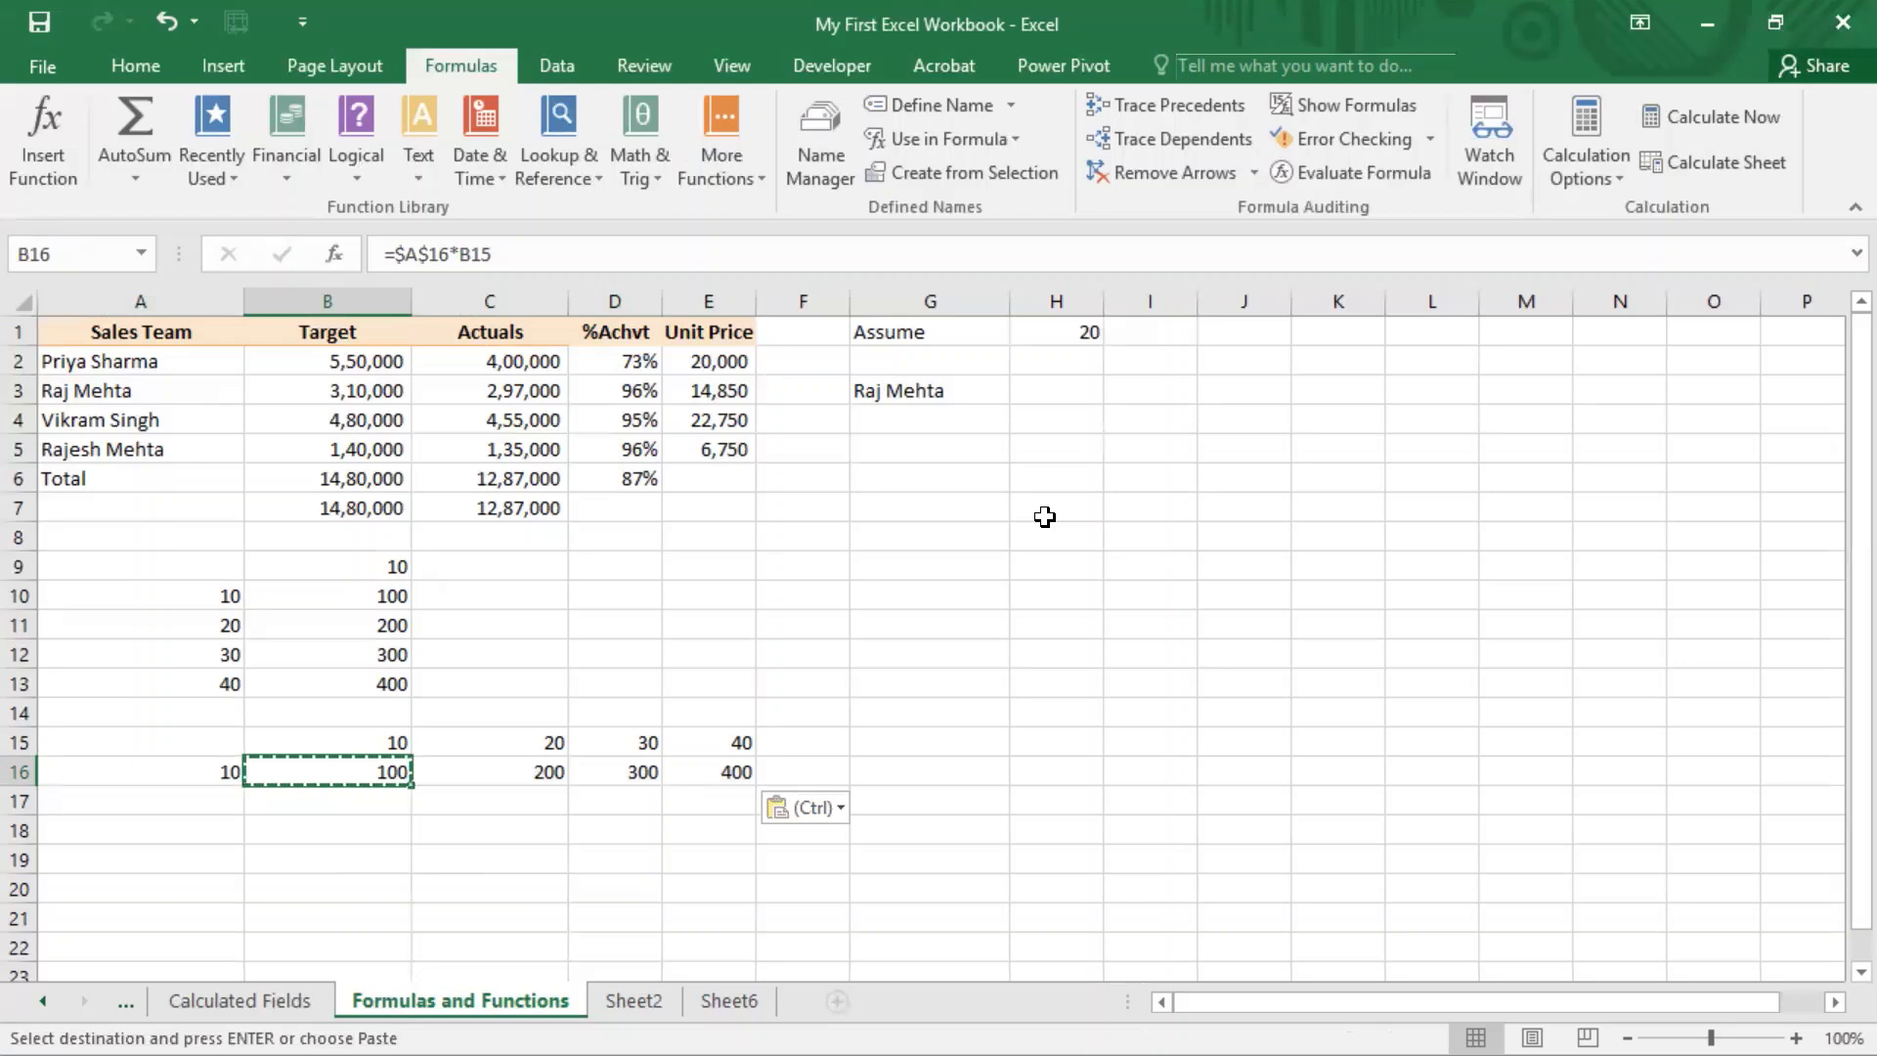
key("F2")
key("Left")
key("Left")
key("Left")
key("Left")
key("Left")
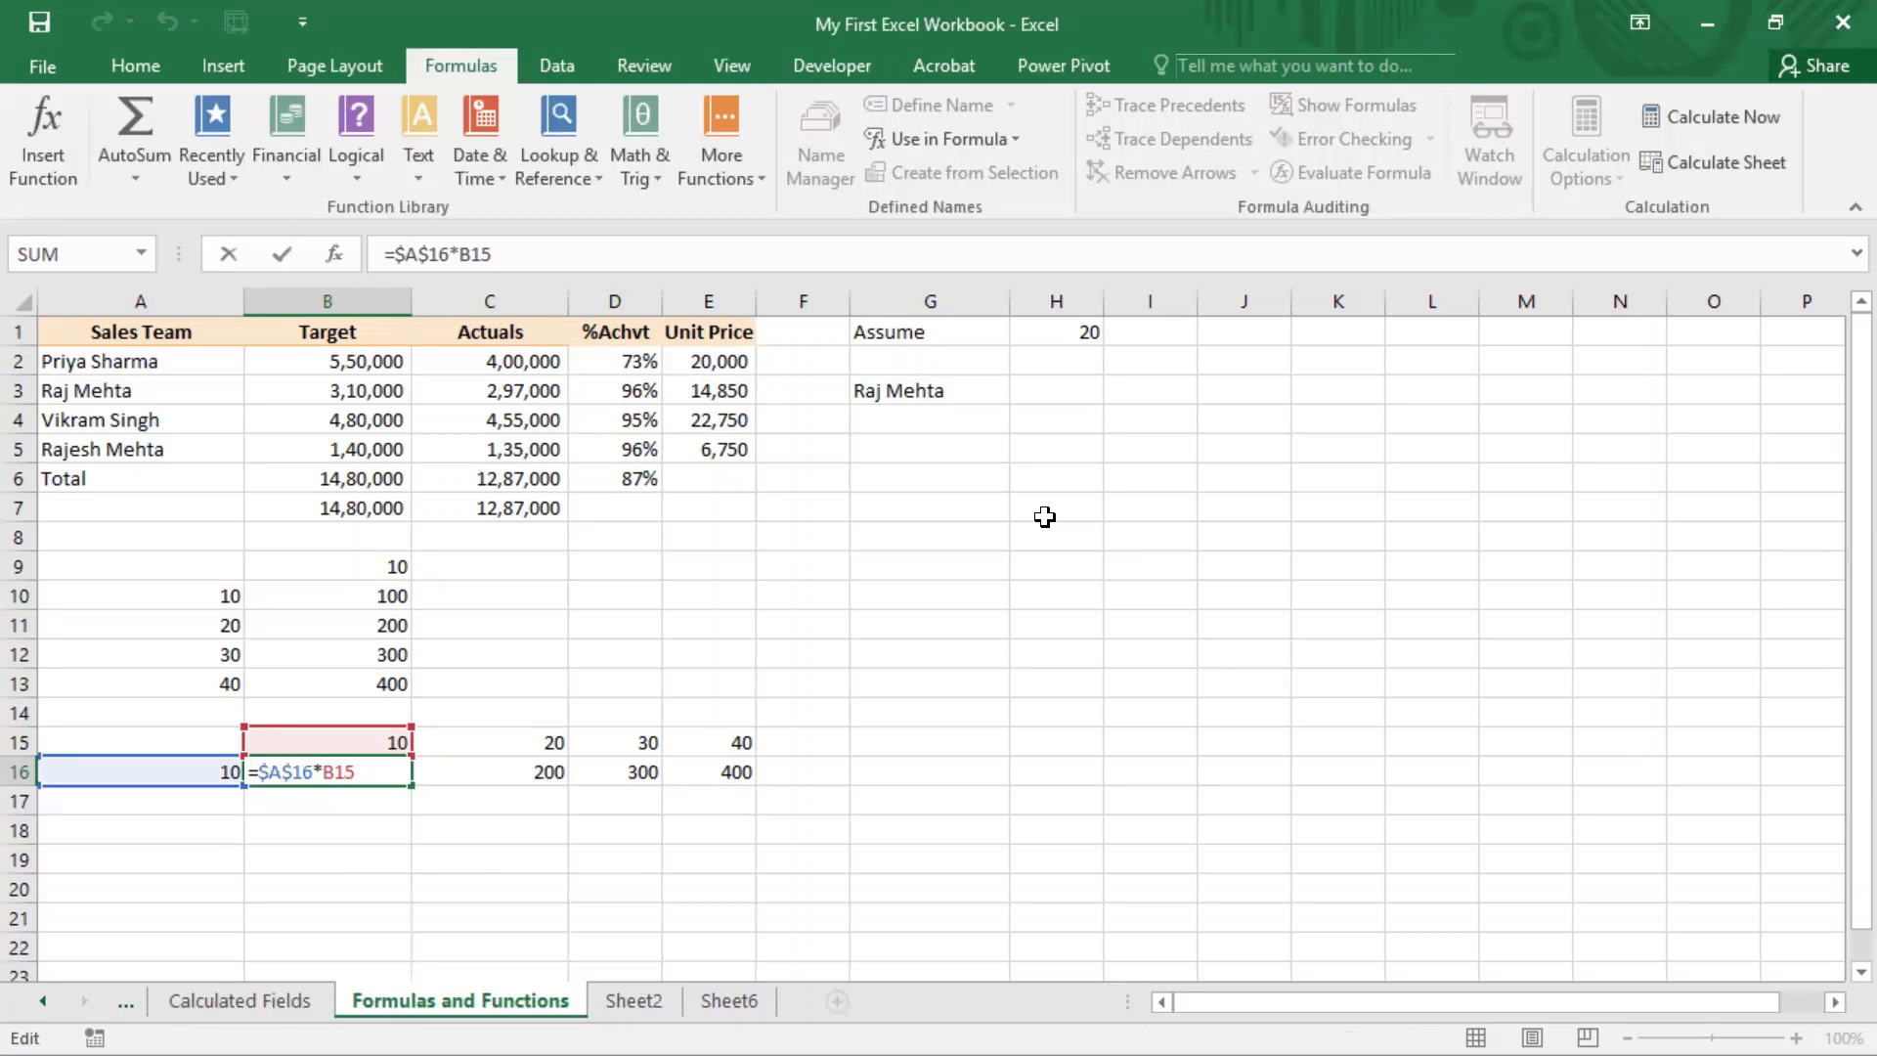
key("BackSpace")
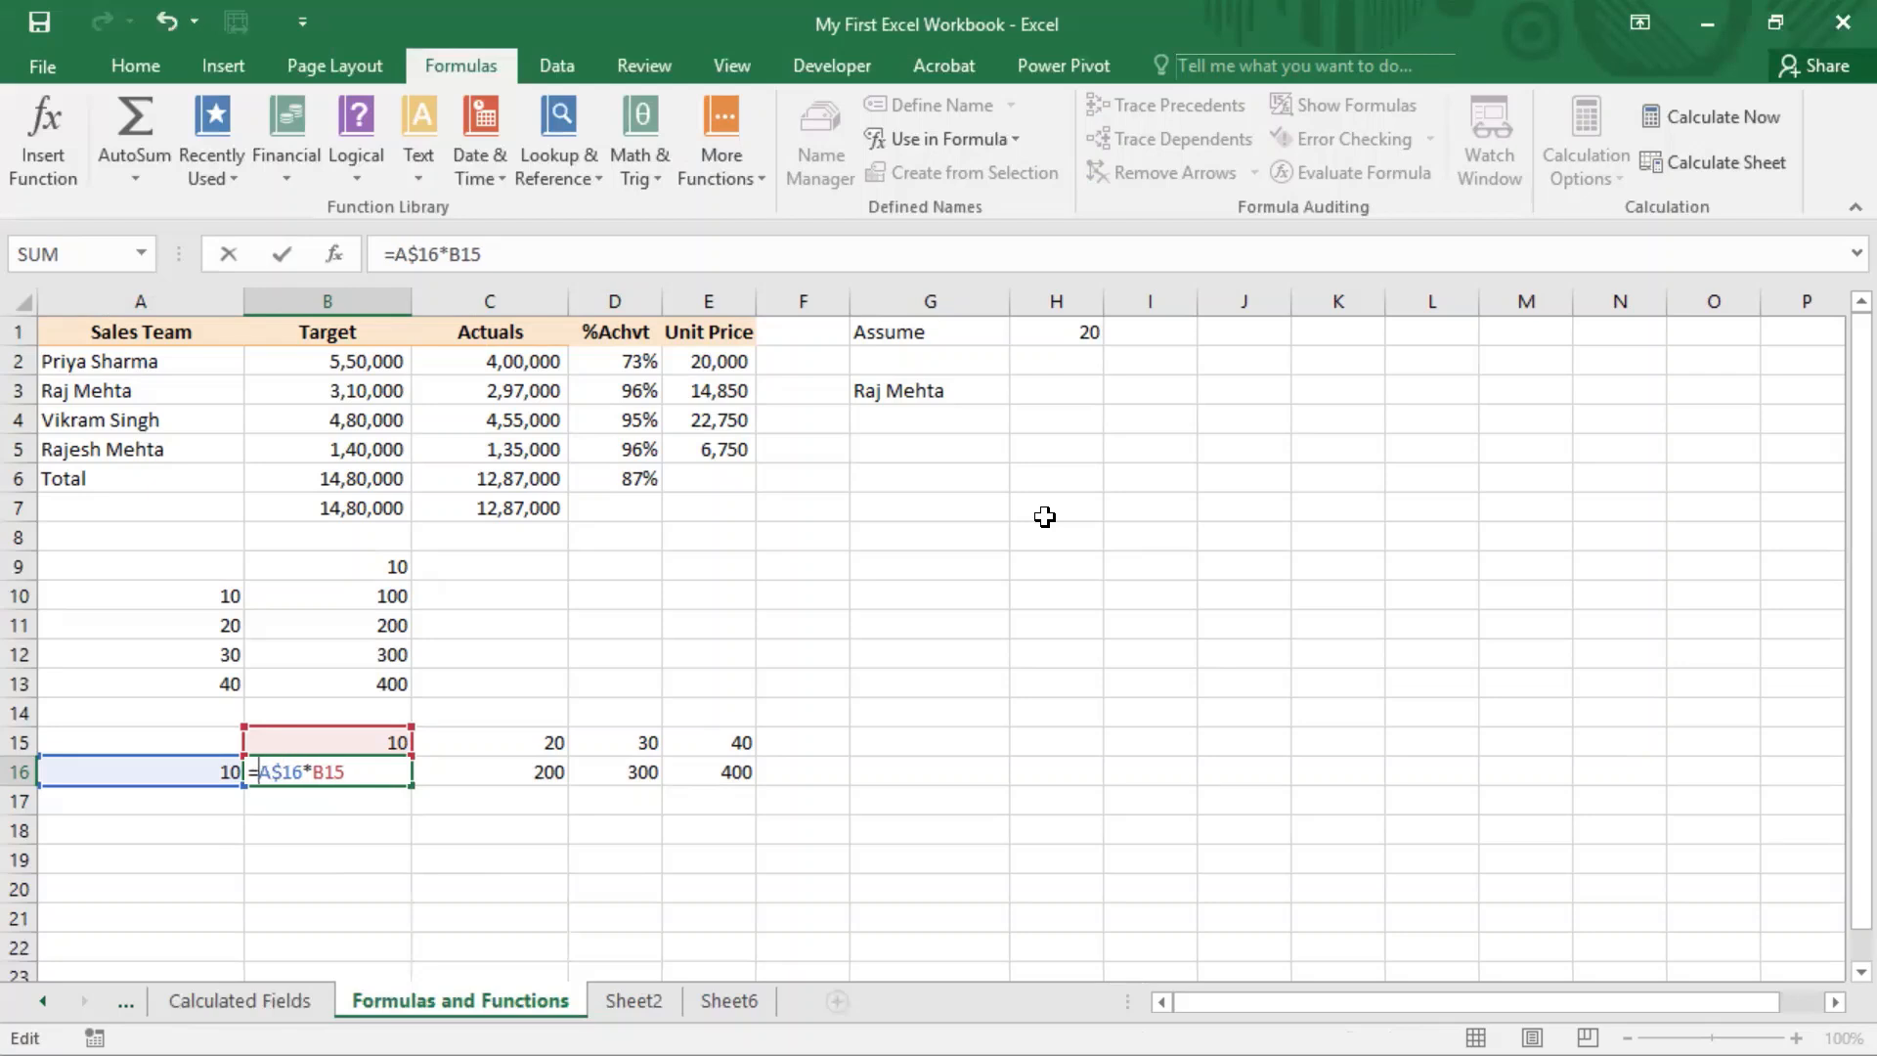
key("Return")
key("Up")
key("Up")
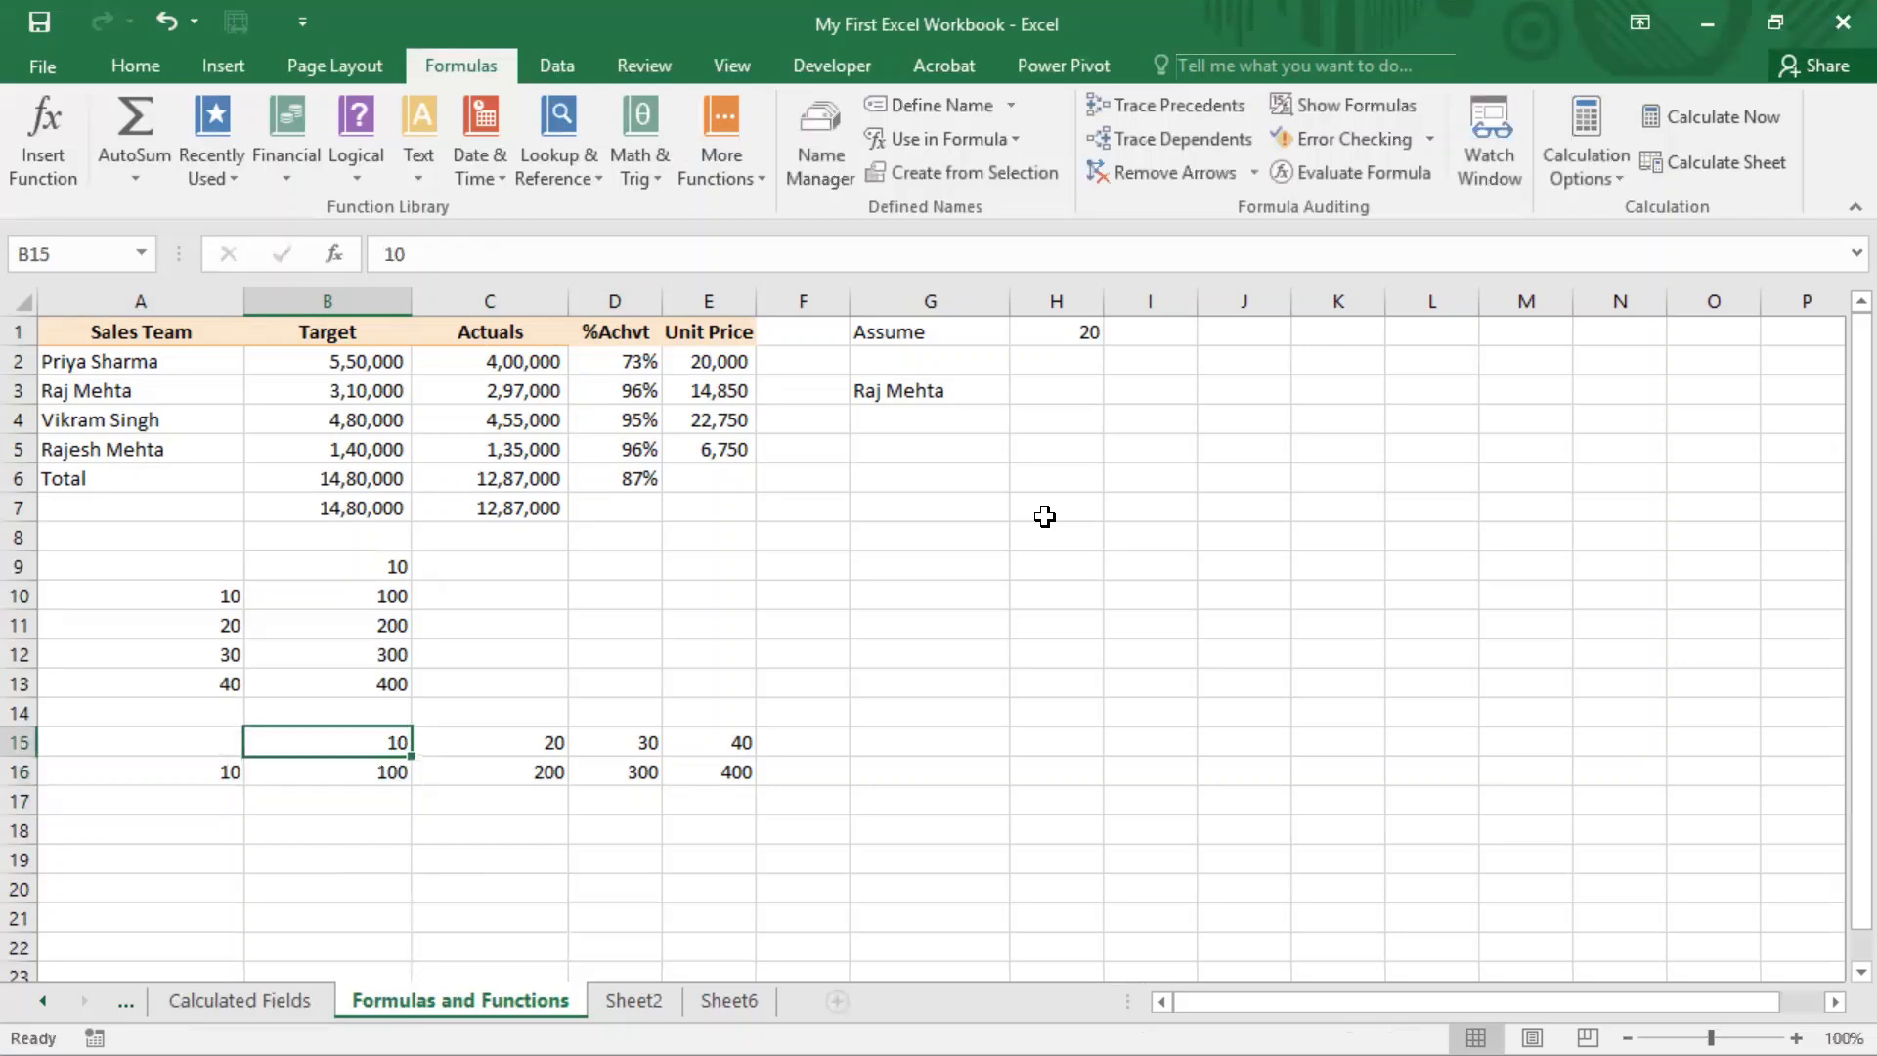
Step: Copy the row-locked formula in B16 across the row through E16
key("Down")
key("F2")
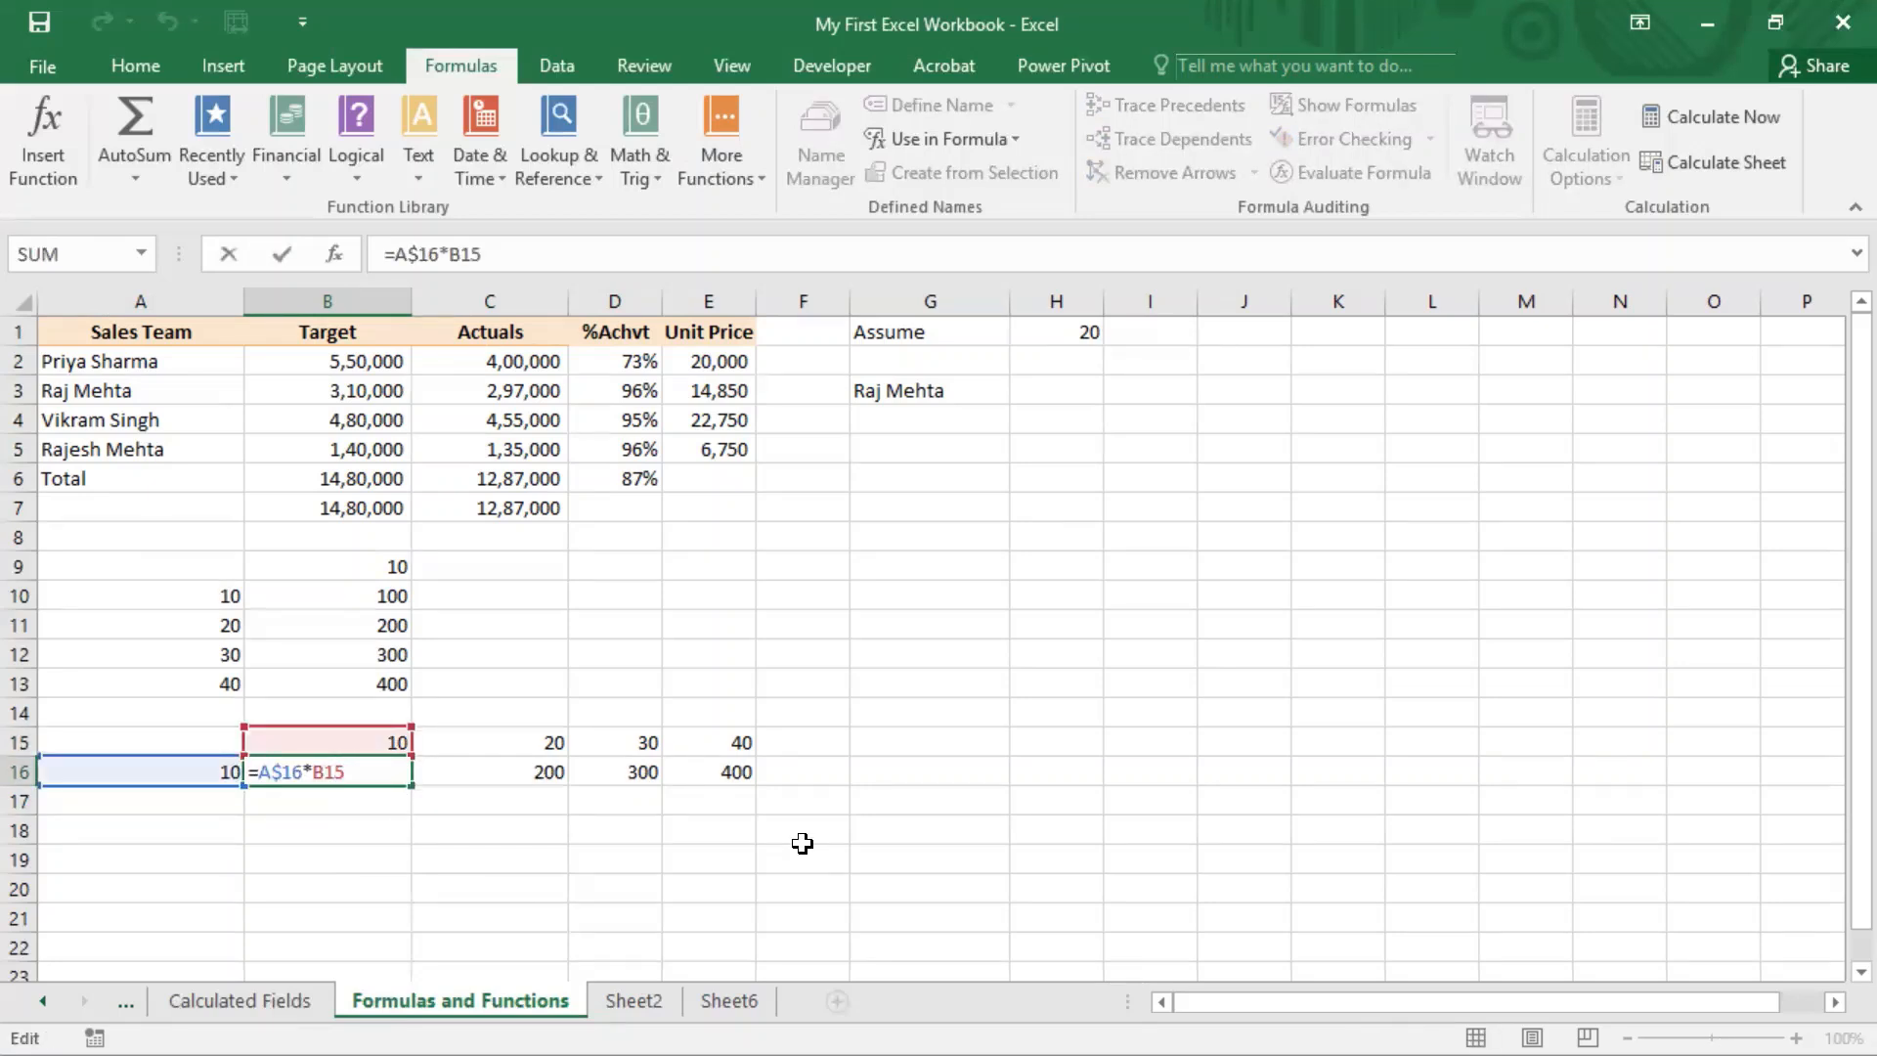
key("Return")
key("Up")
key("ctrl+c")
key("shift+Right")
key("shift+Right")
key("shift+Right")
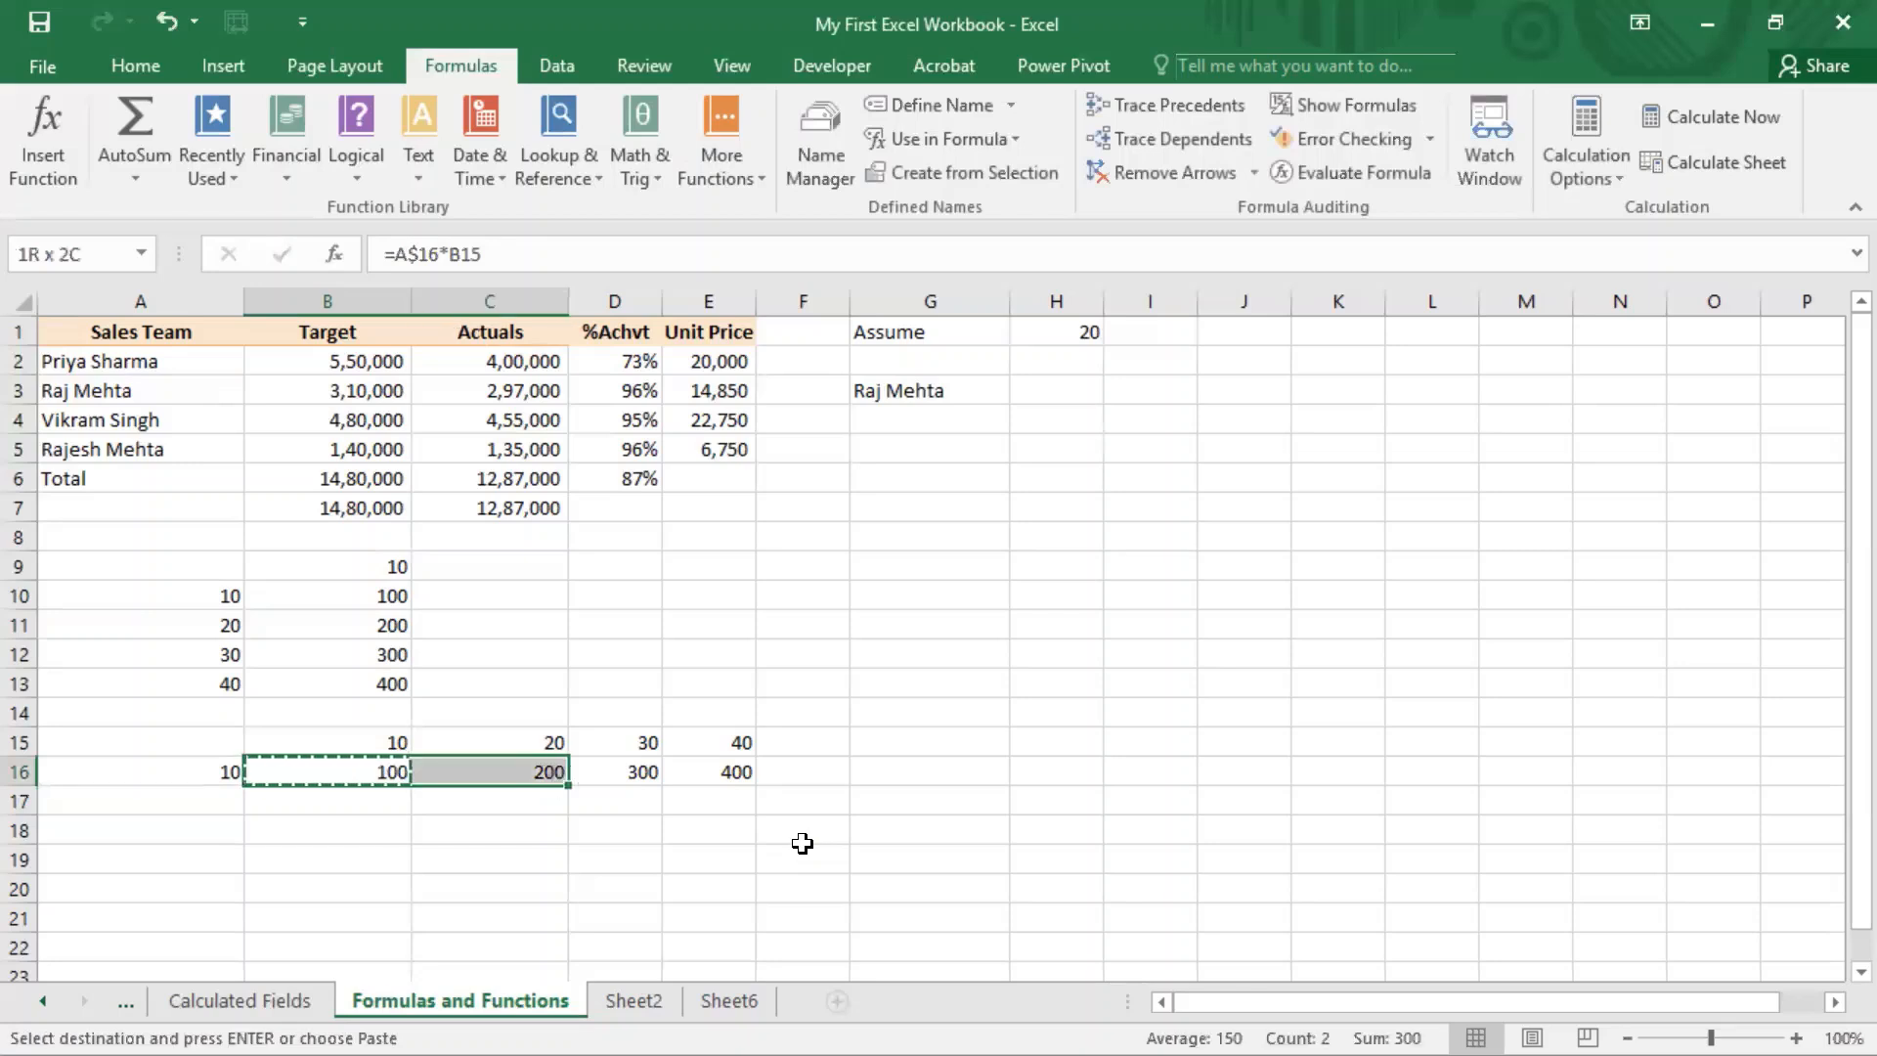
key("ctrl+v")
Step: Inspect the copied formulas in C16, D16 and E16 to see how the row-locked reference shifts
key("Left")
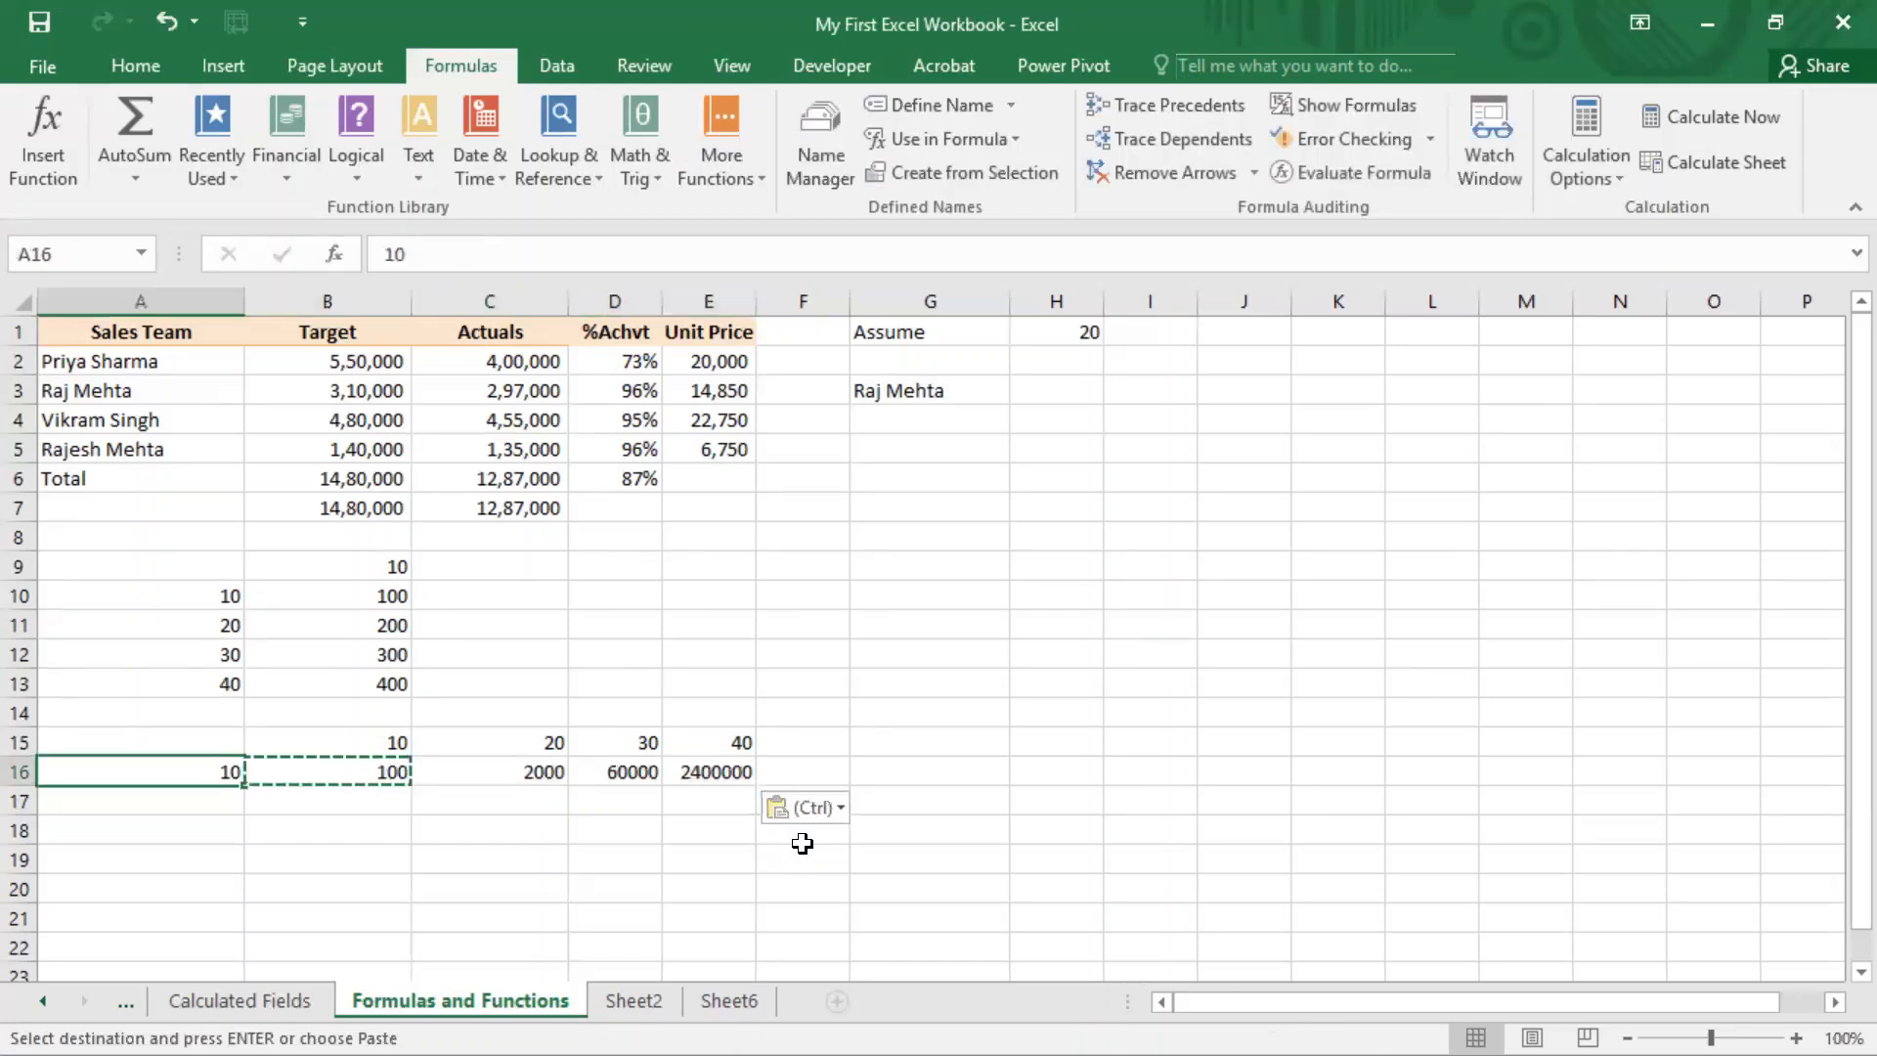
key("Right")
key("Right")
key("F2")
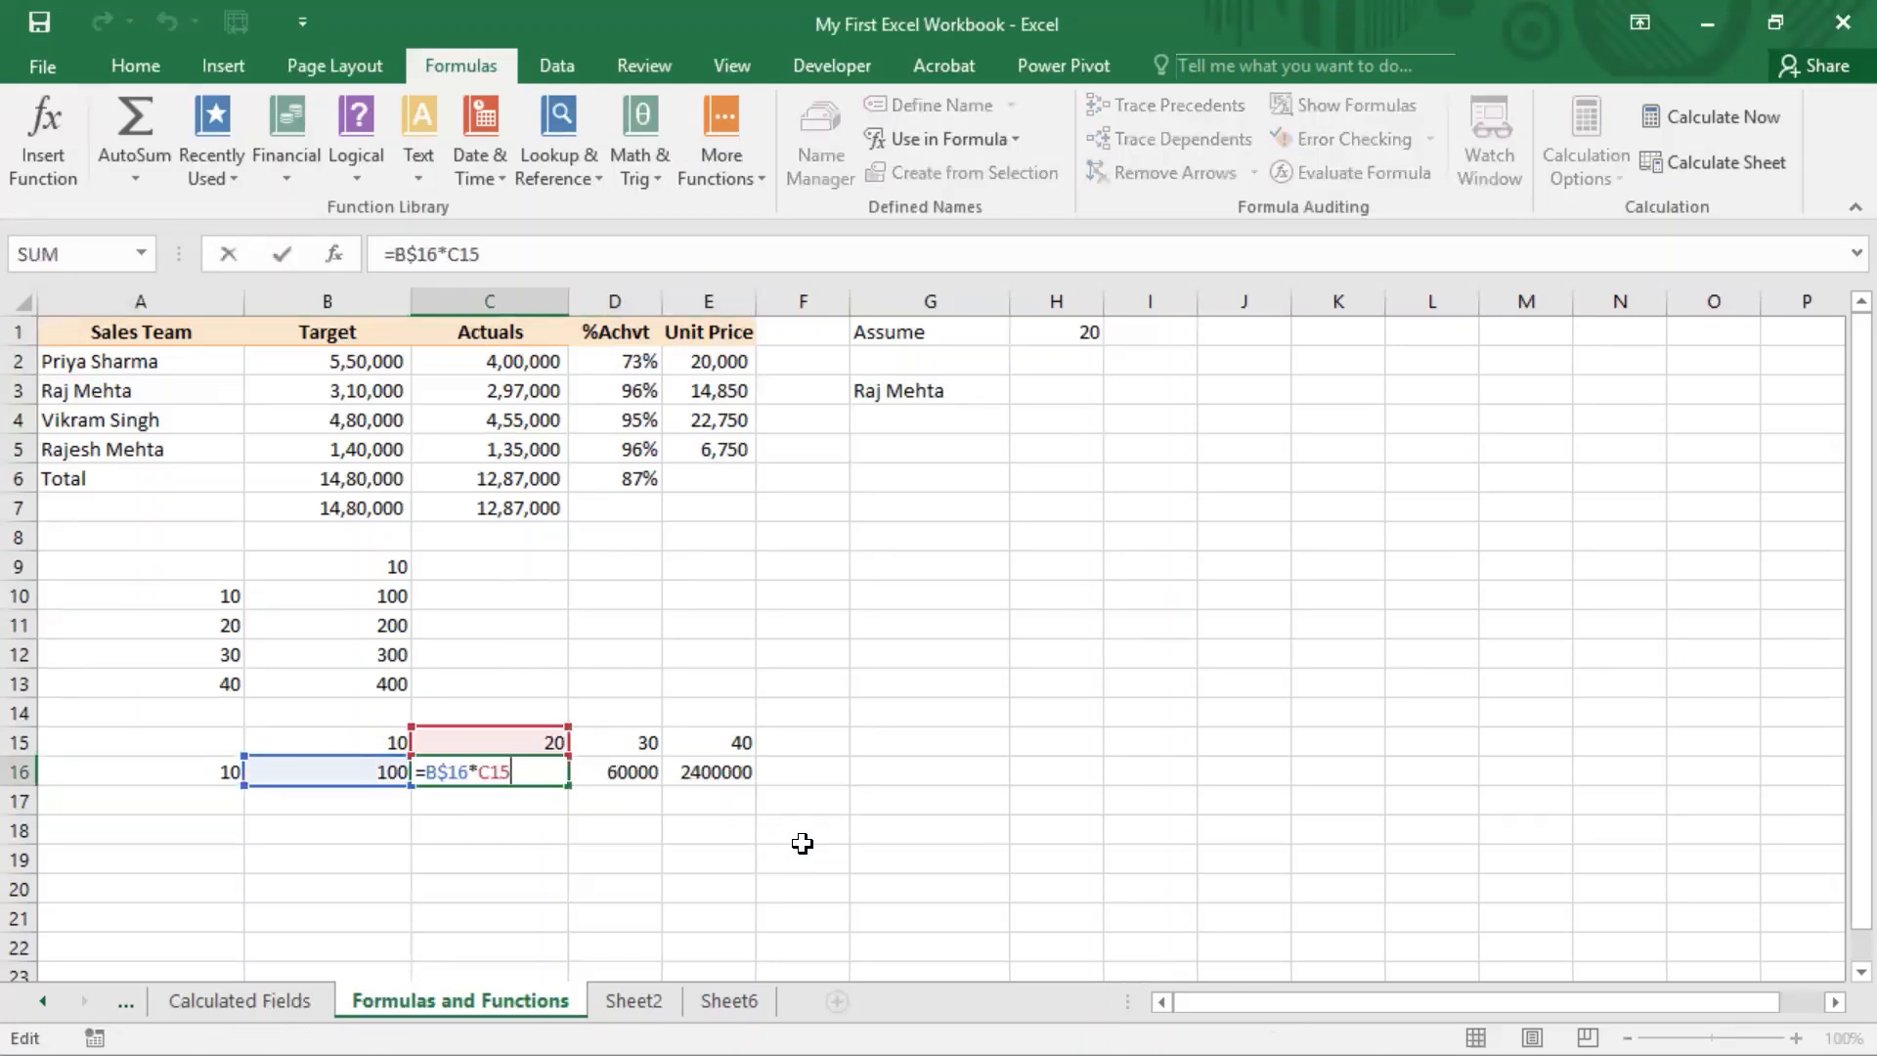
key("Escape")
key("Right")
key("F2")
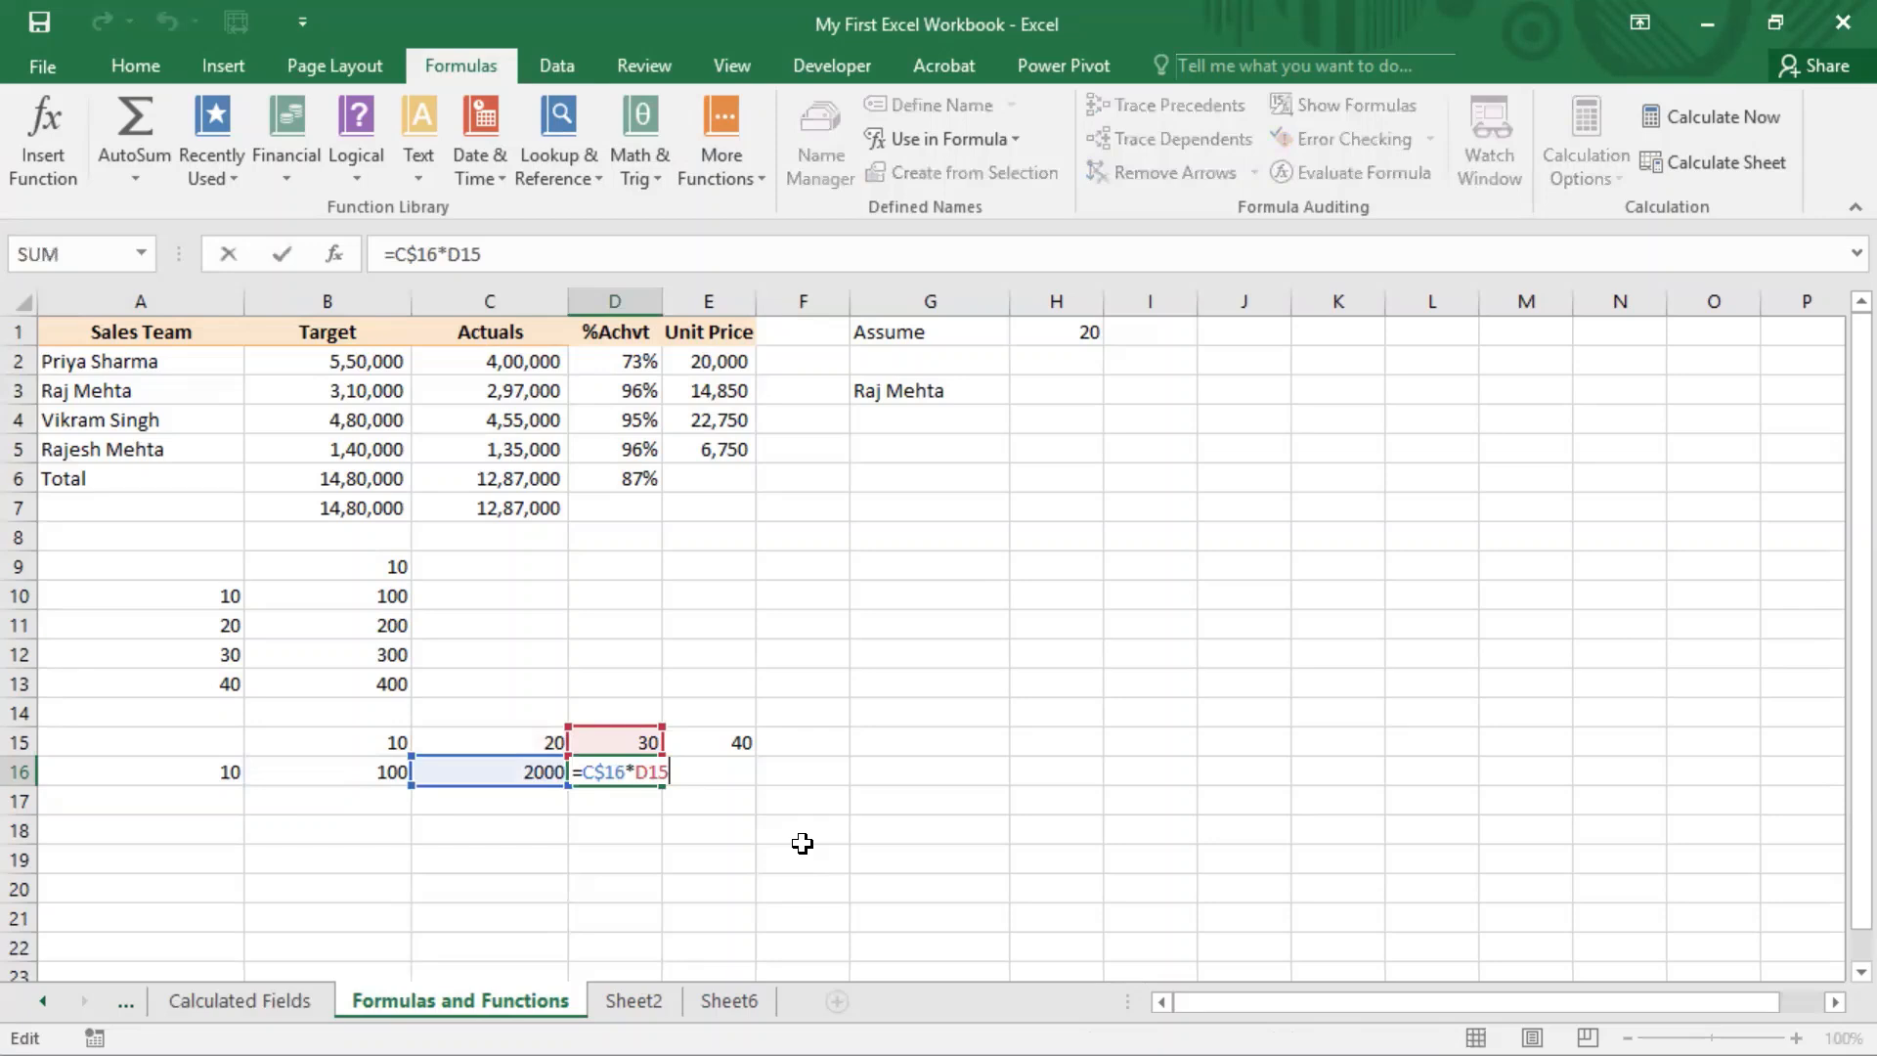
key("Escape")
key("Right")
key("F2")
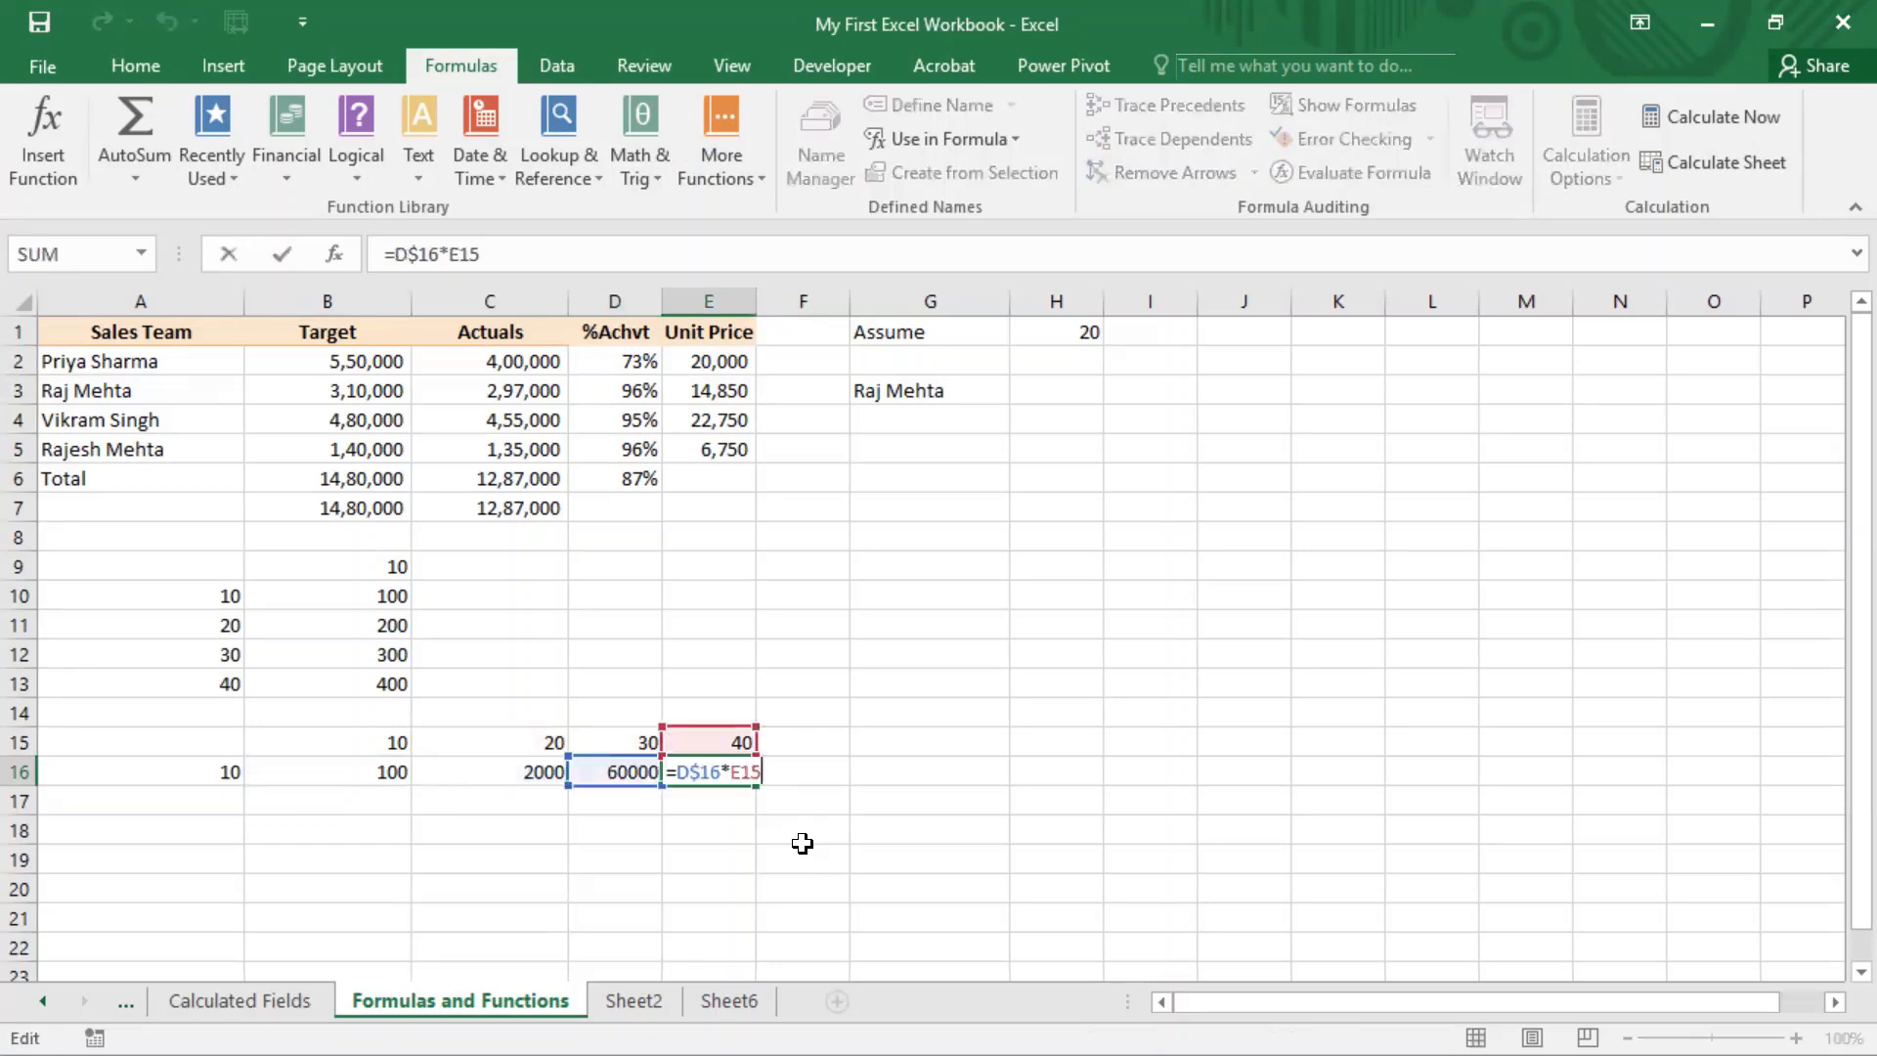
key("Left")
key("Left")
key("Left")
key("Left")
key("Left")
key("Escape")
Step: Compare the highlighted references of the formulas one by one from B16 through E16
key("Left")
key("Left")
key("Left")
key("F2")
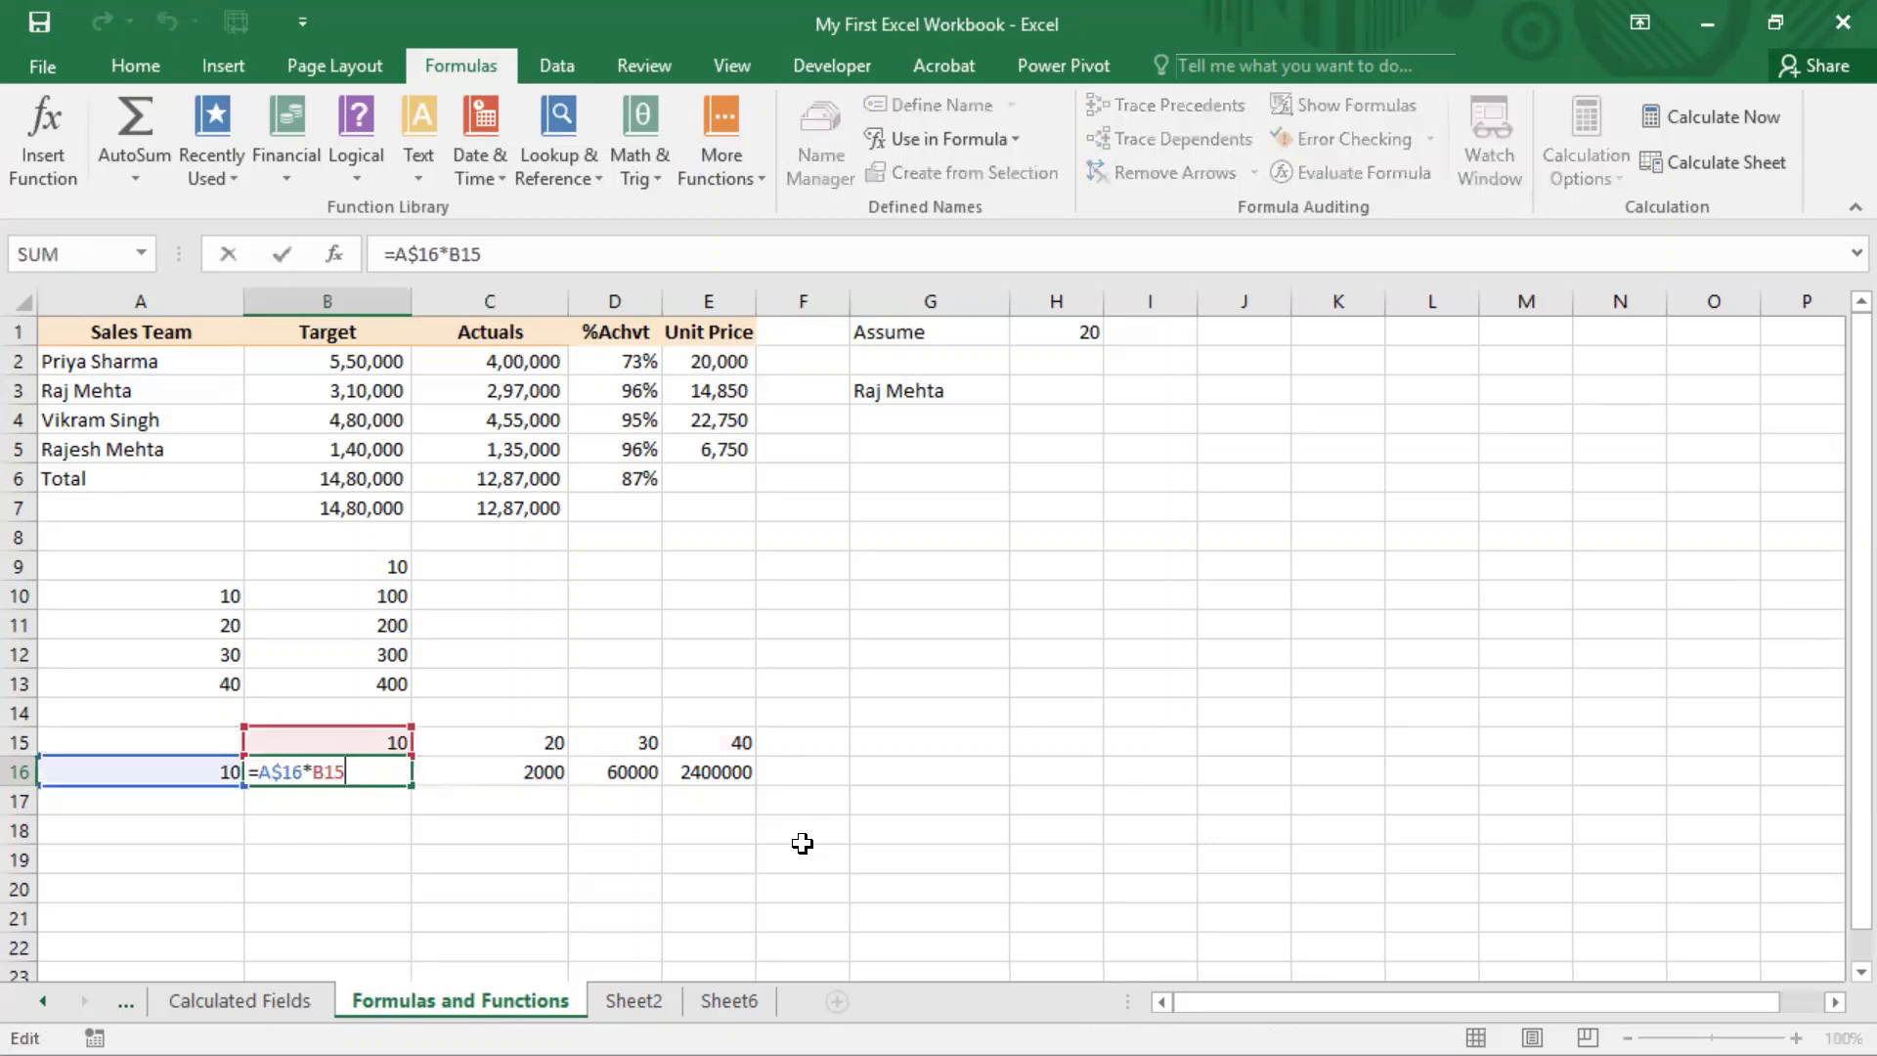
key("Escape")
key("Right")
key("F2")
key("Escape")
key("Right")
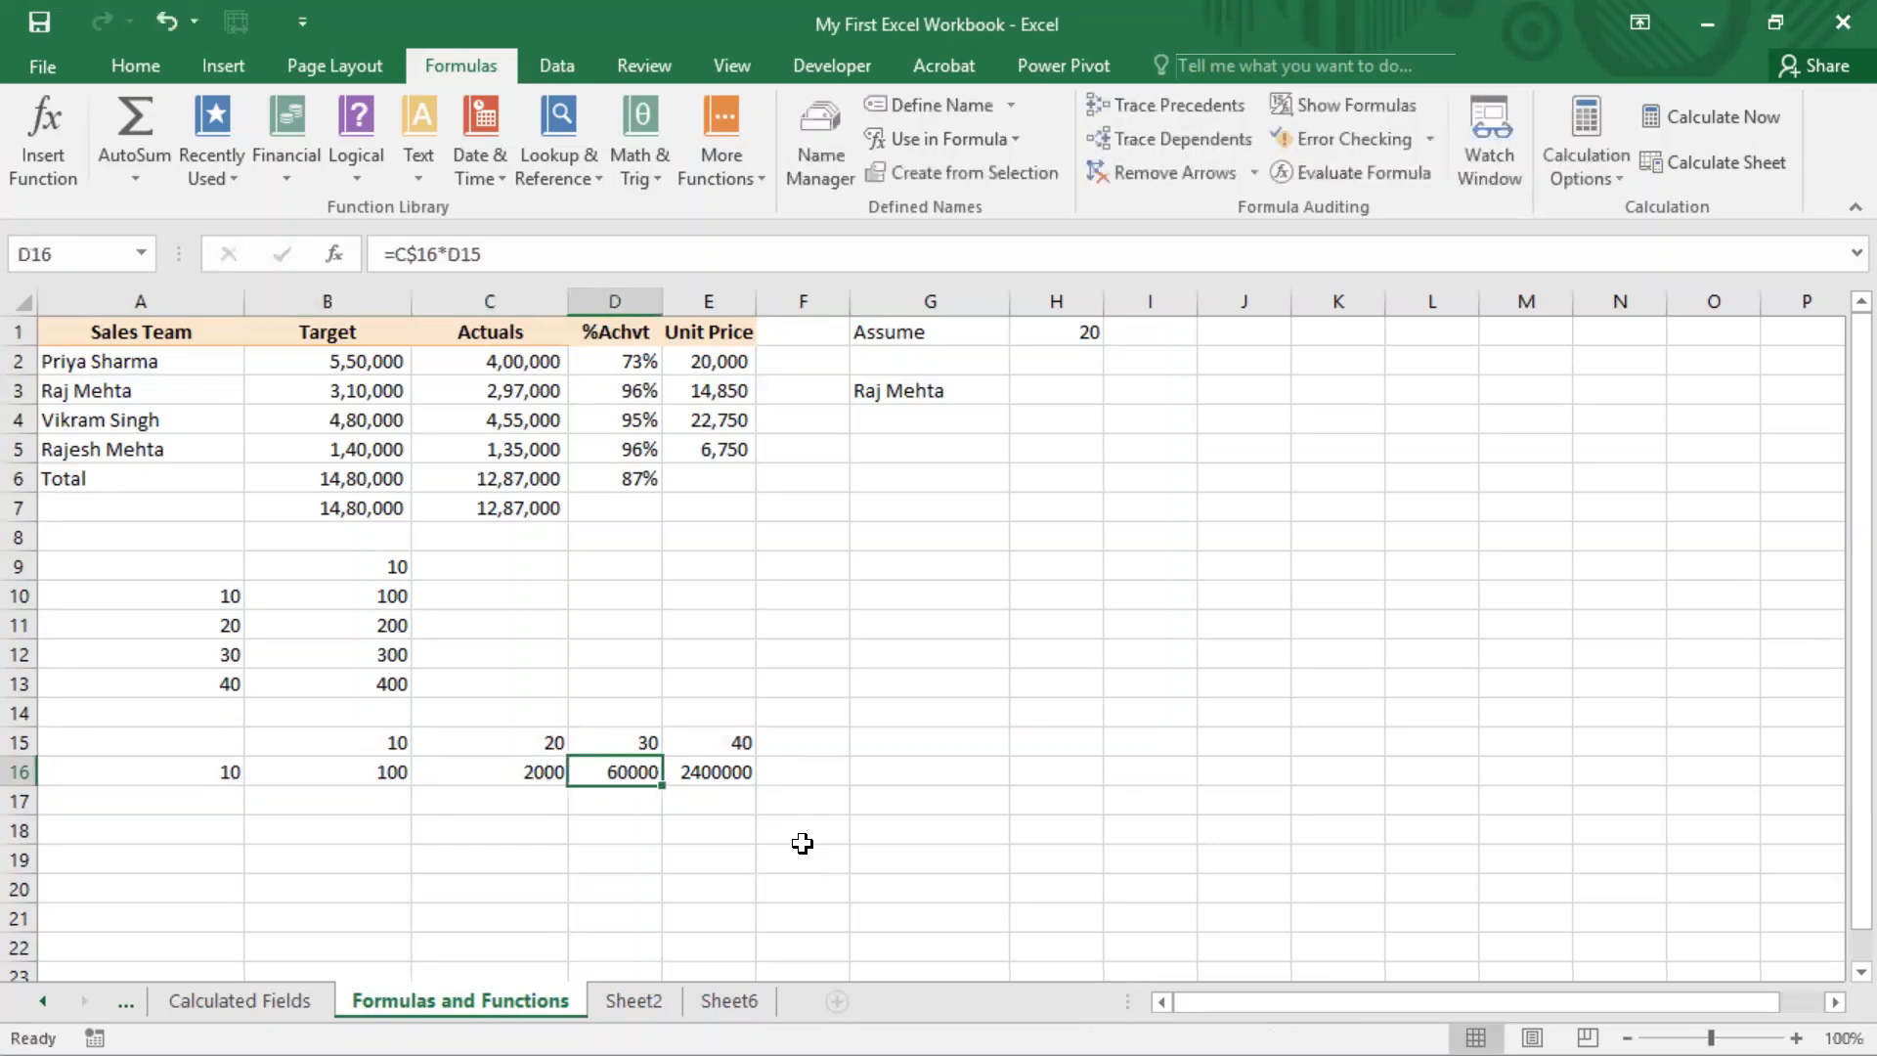
key("F2")
key("Escape")
key("Right")
key("F2")
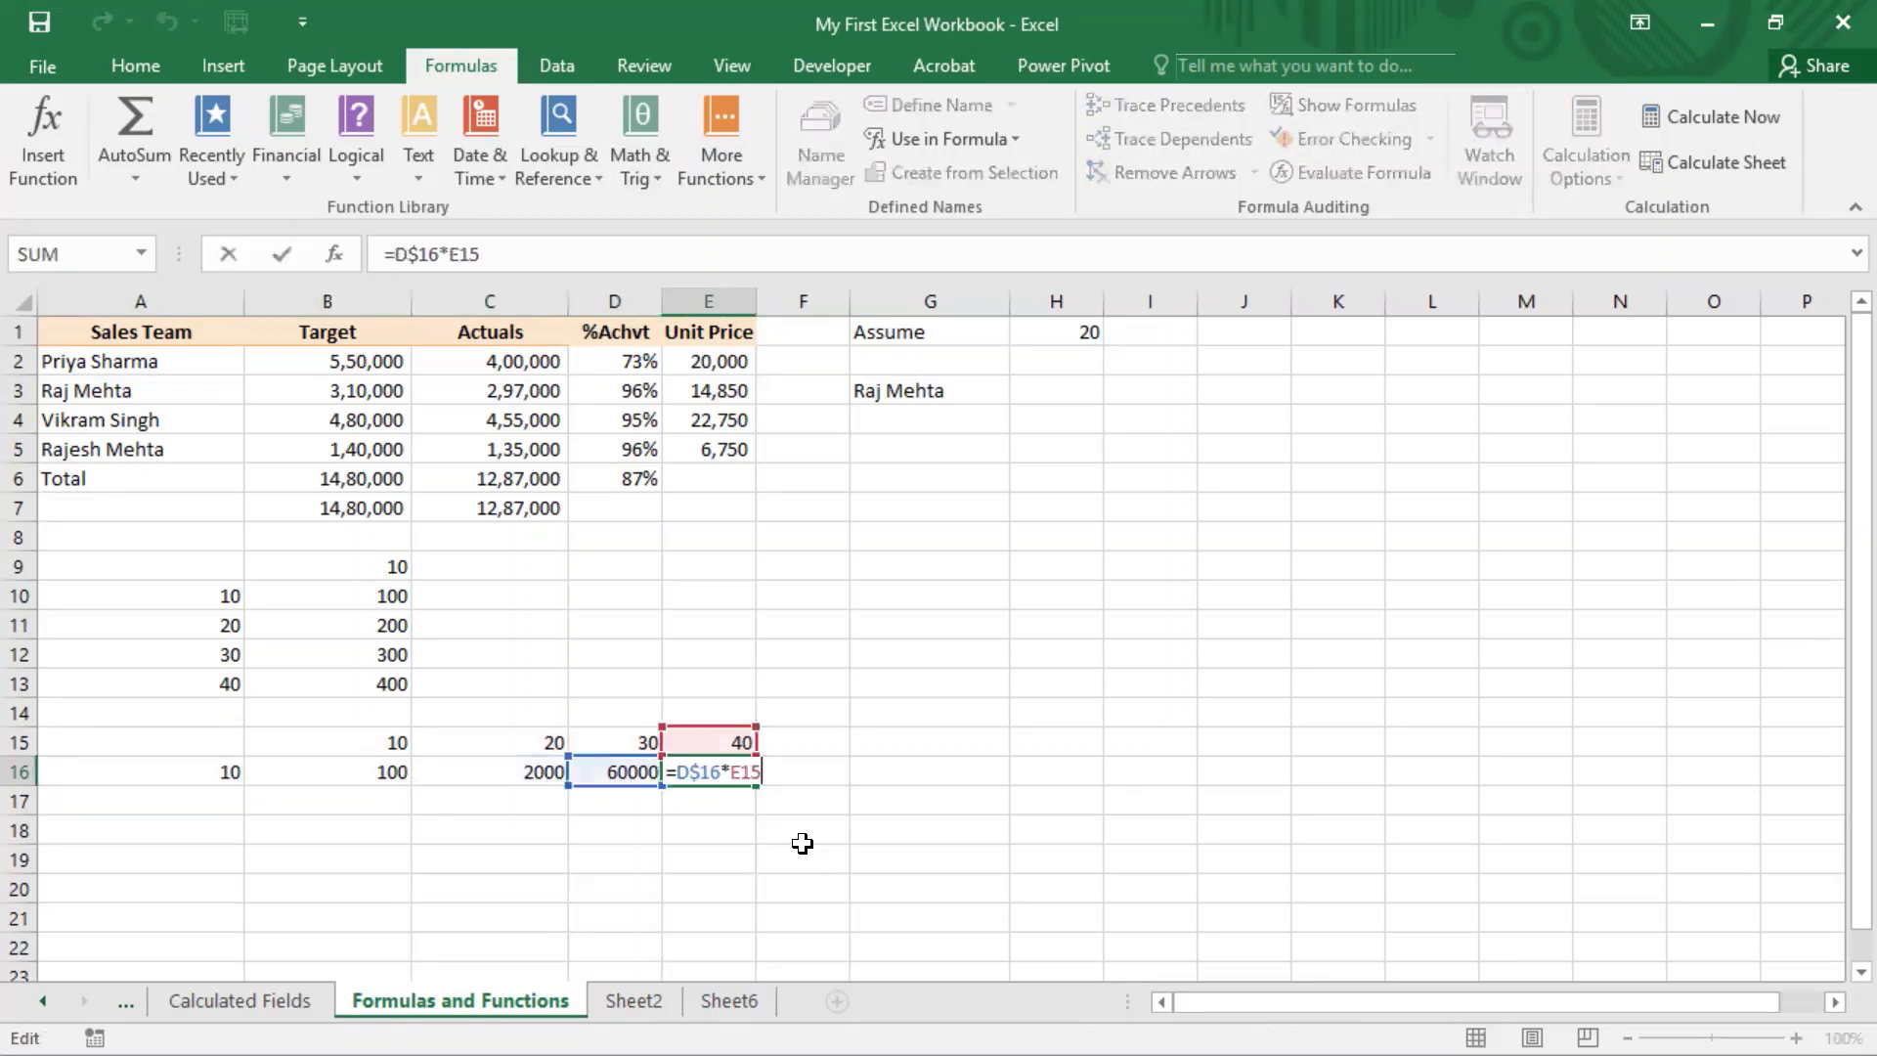
key("Escape")
Step: Change the formula in cell B16 to =$A16*B15, locking only the column of the A16 reference
key("Left")
key("Left")
key("Left")
key("F2")
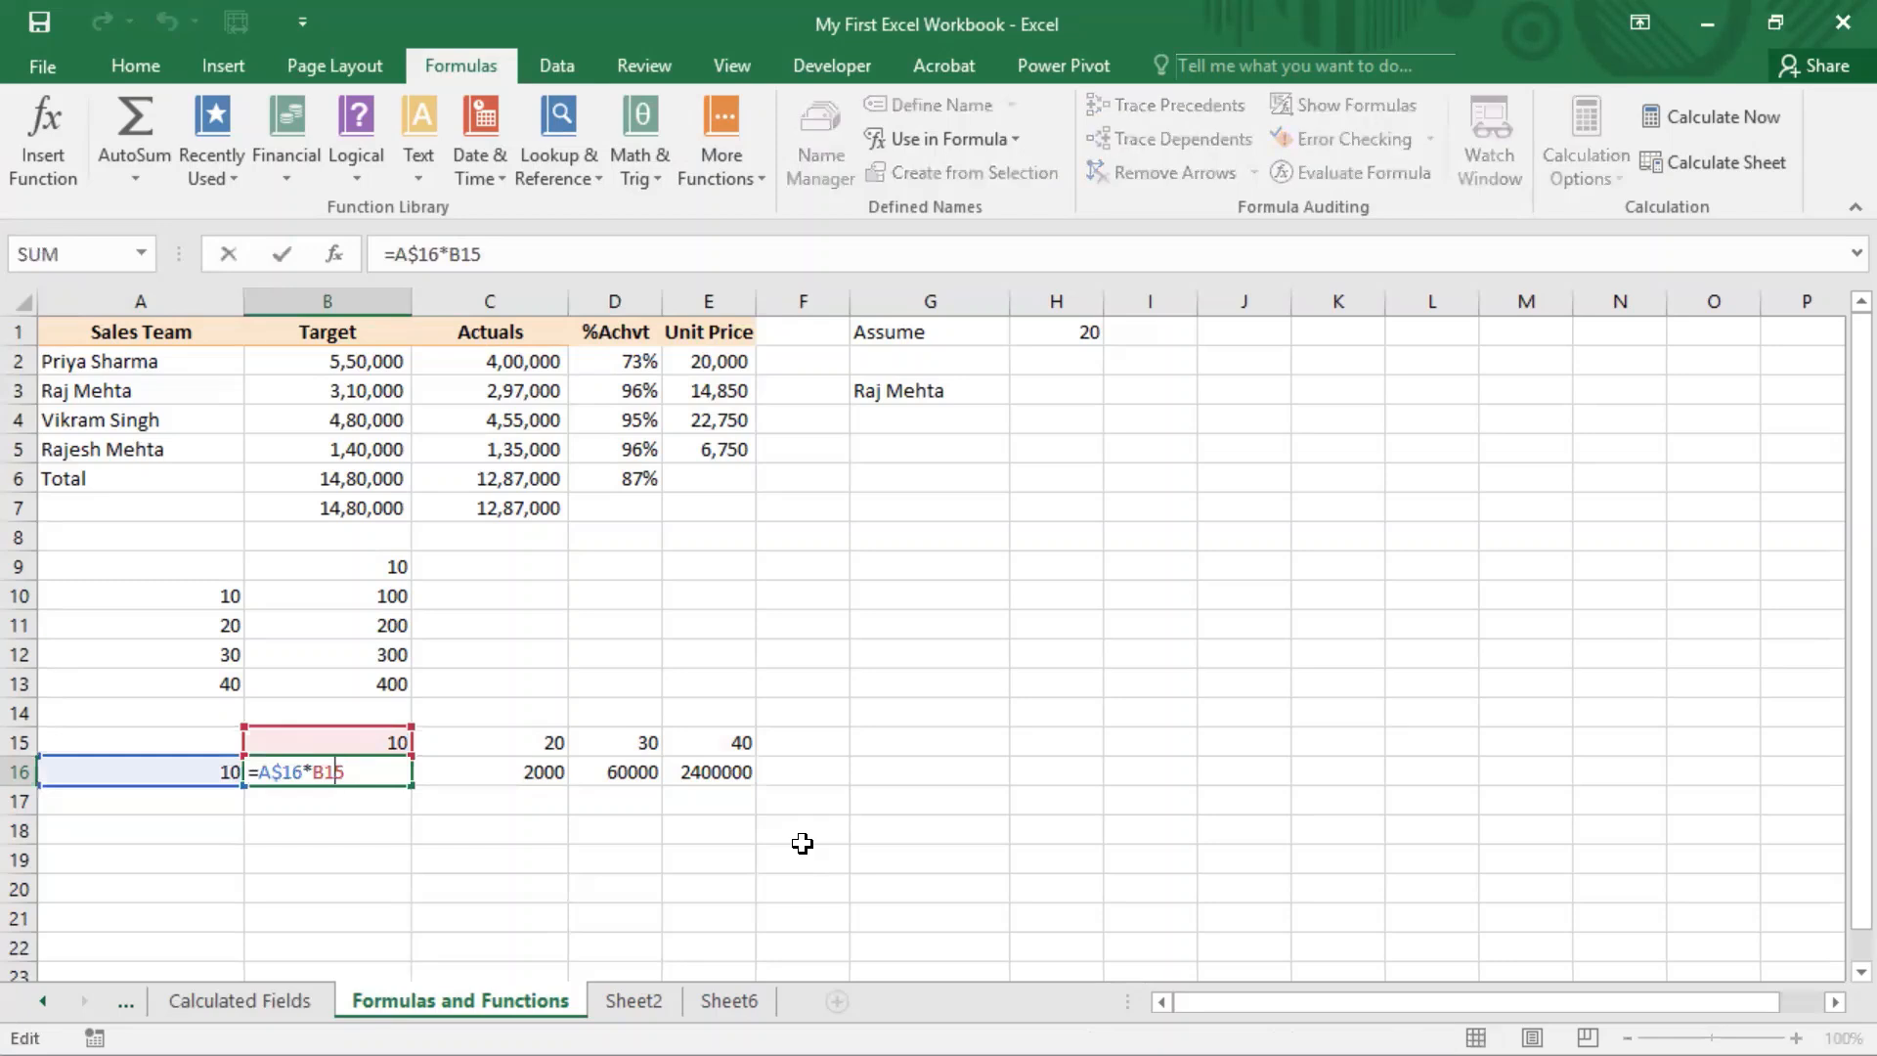
type("$")
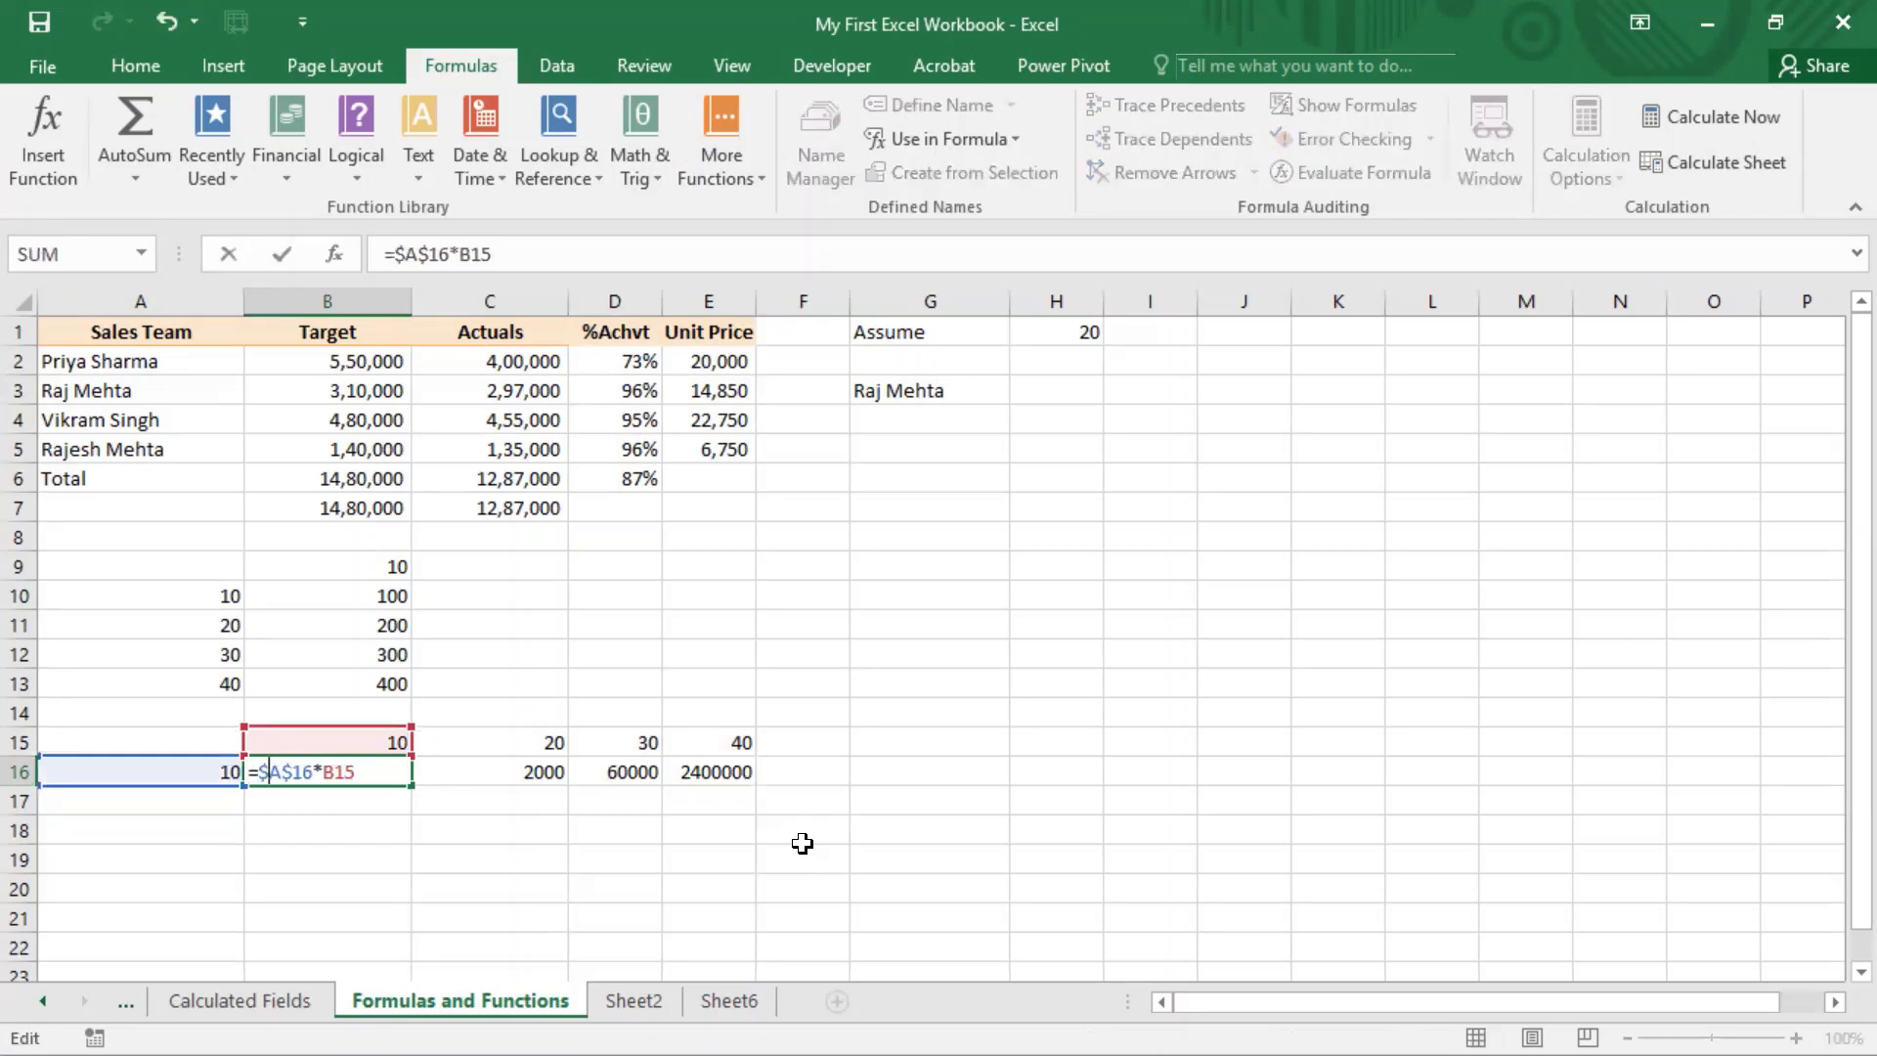
key("BackSpace")
key("Return")
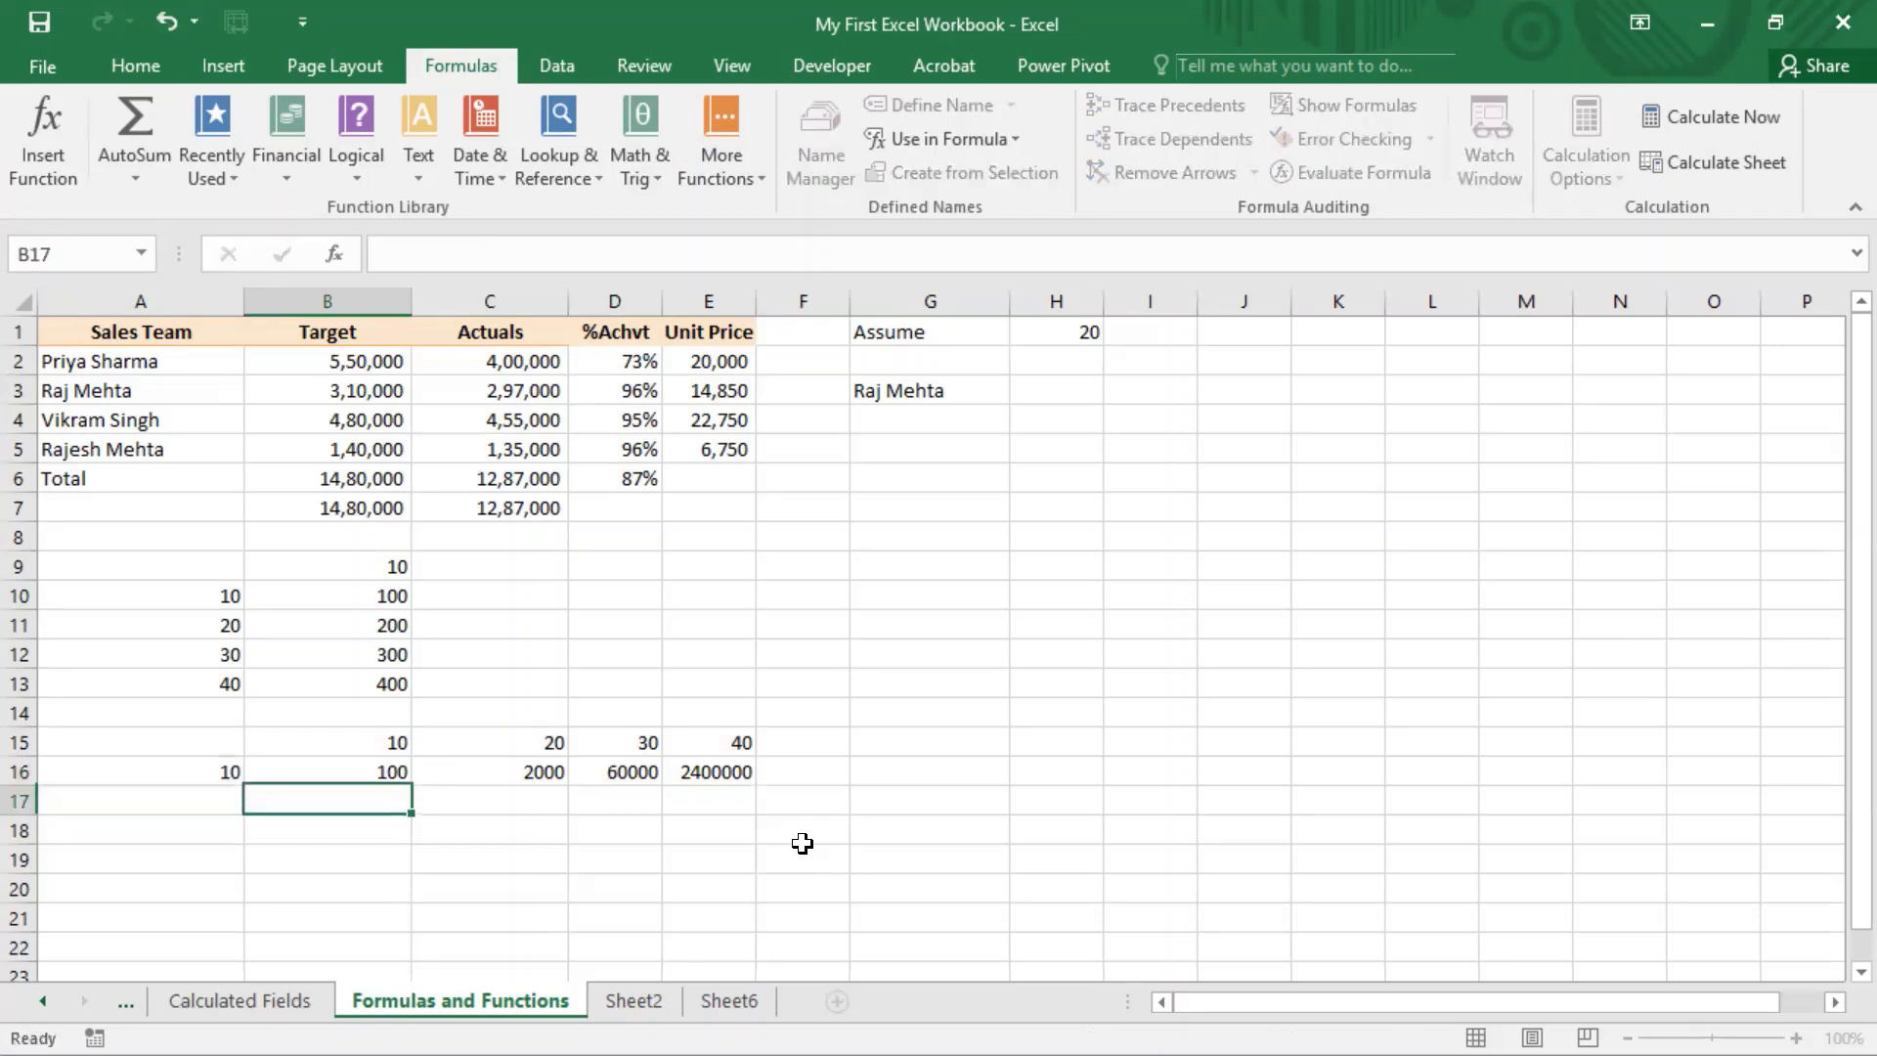
Step: Copy the column-locked formula in B16 across the row through E16
key("Up")
key("ctrl+c")
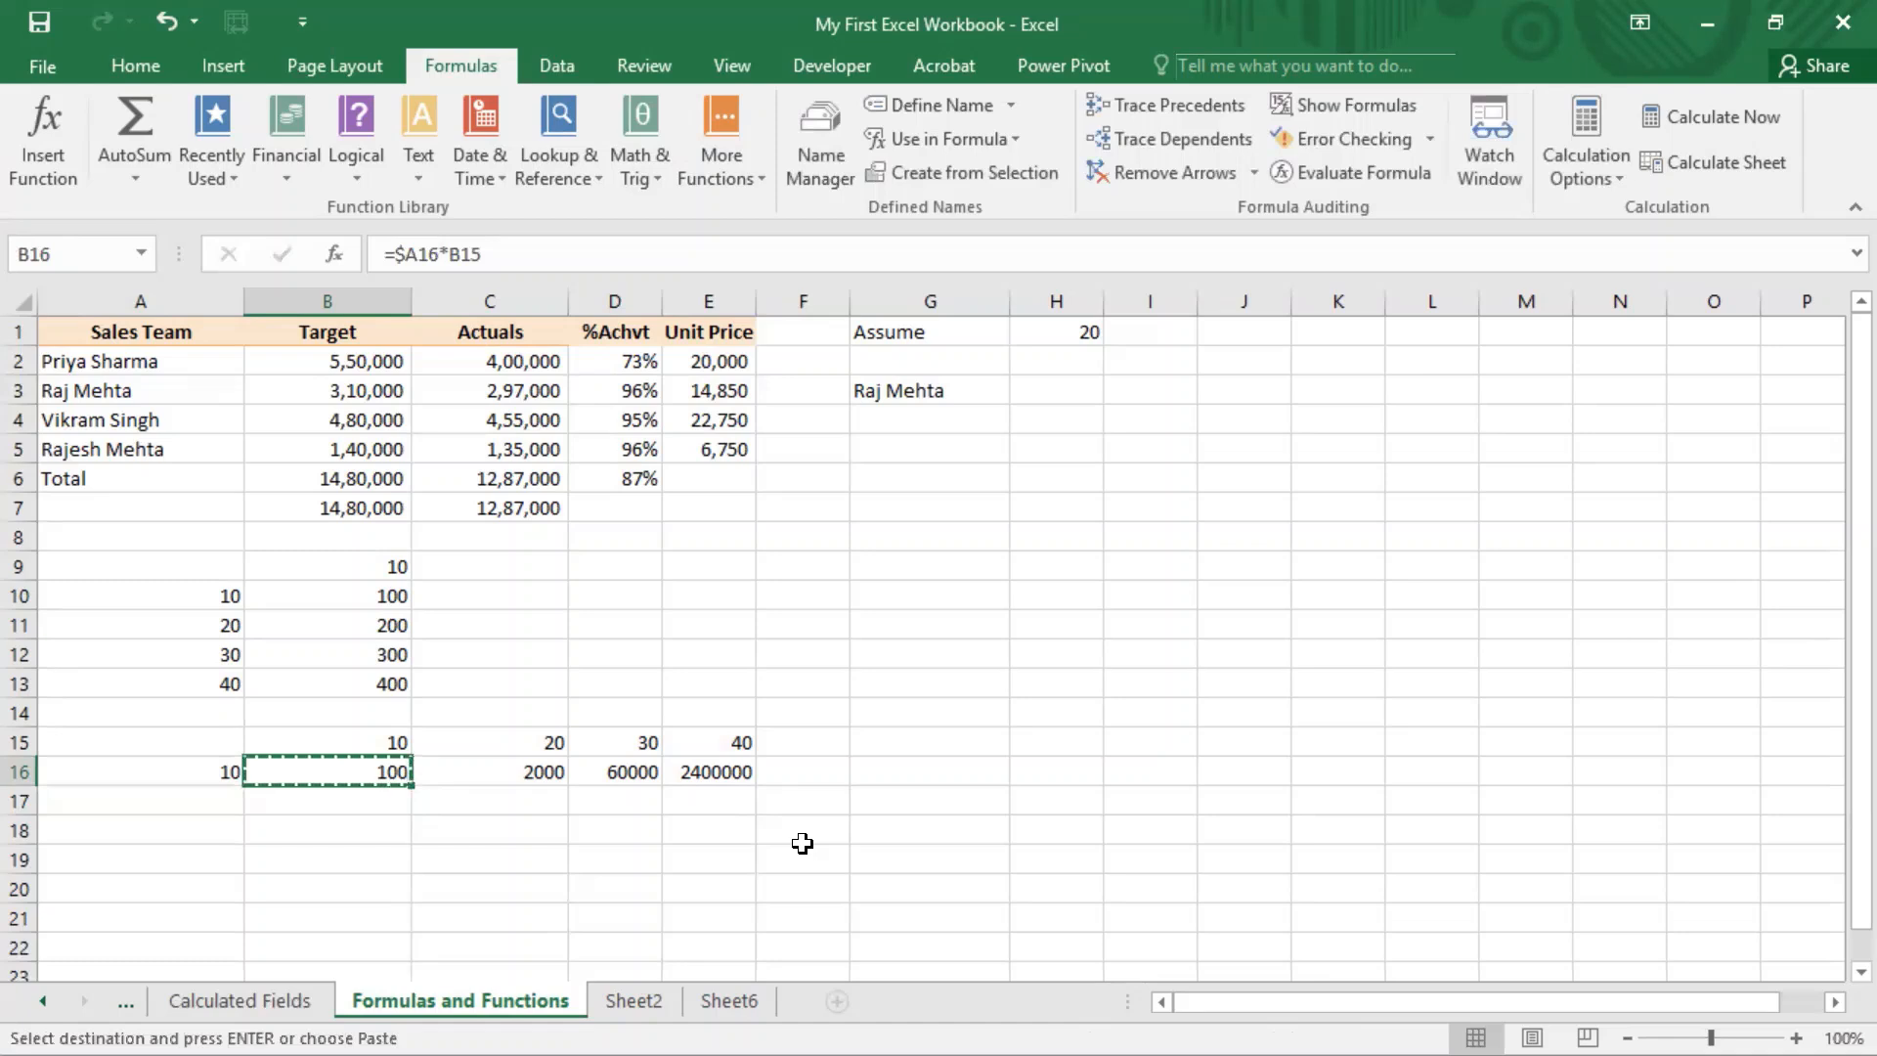
key("Right")
key("shift+Right")
key("shift+Right")
key("ctrl+v")
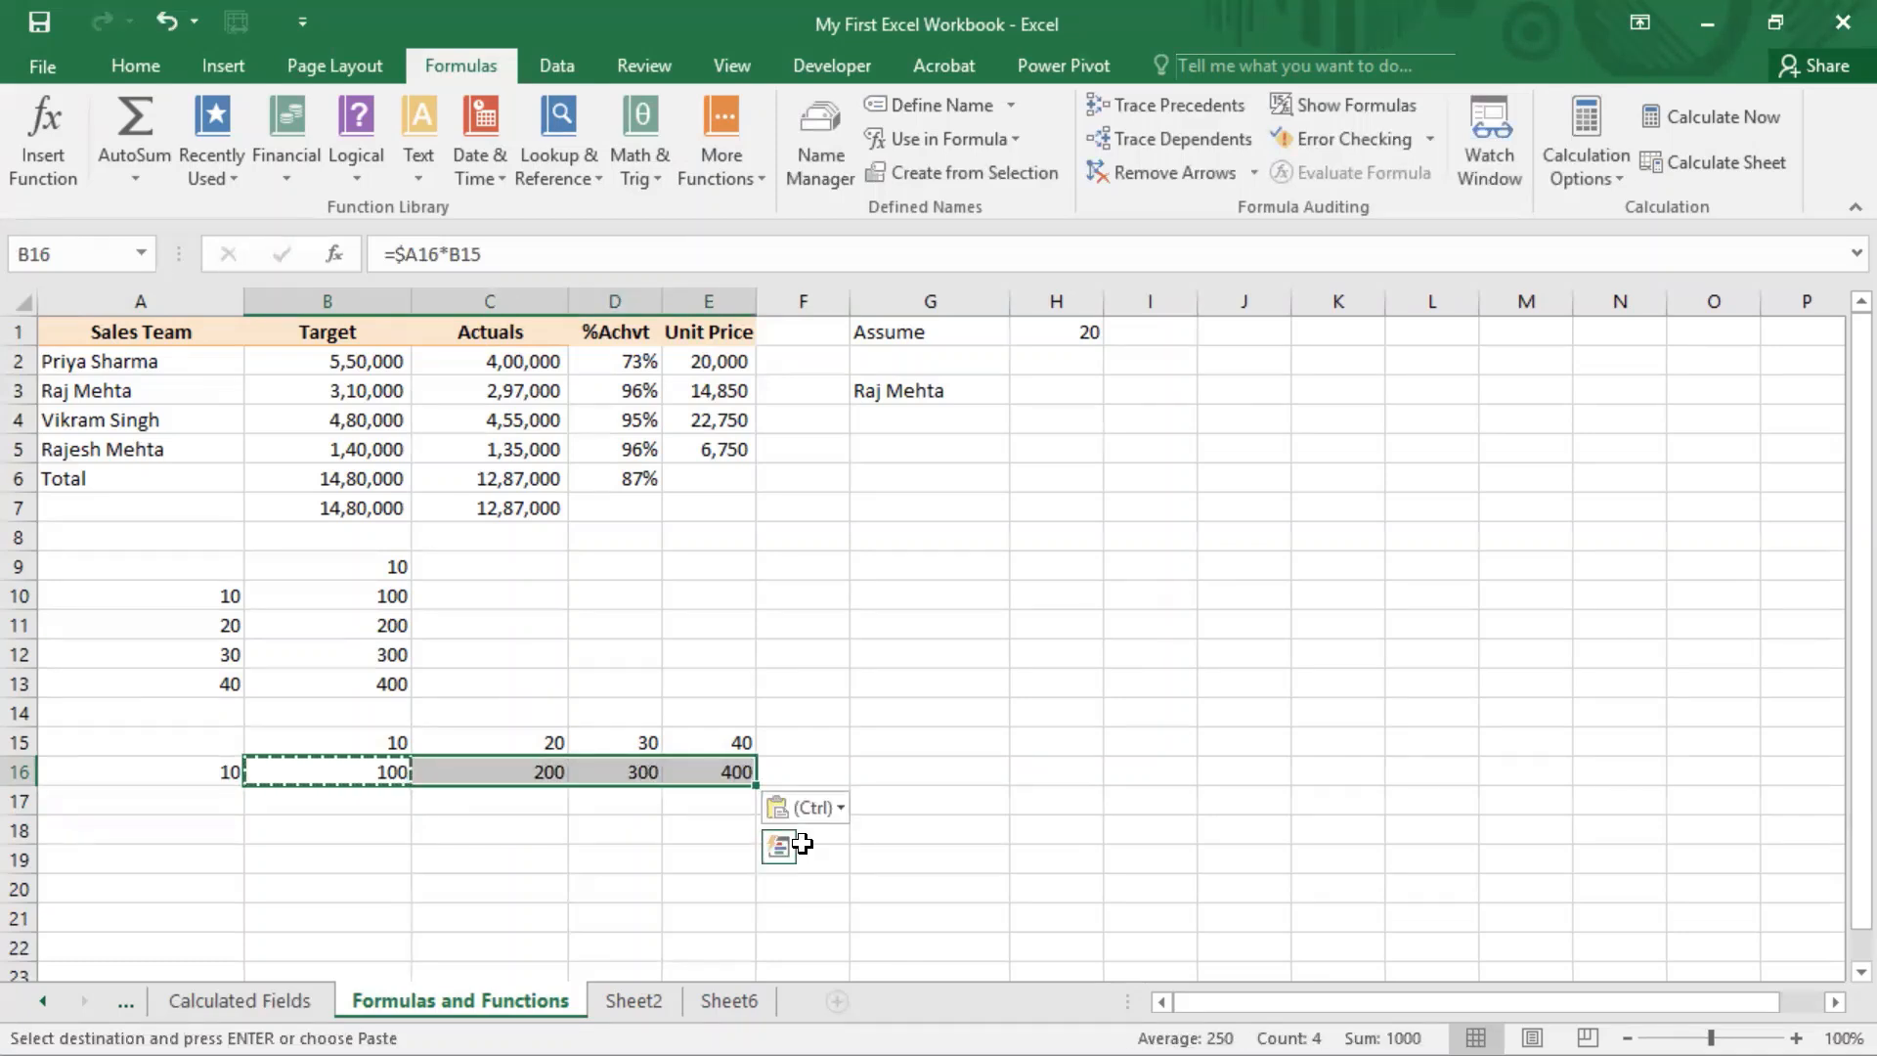
Step: Review the formulas of the column example in cells B10 to B13
key("Up")
key("Up")
key("Up")
key("Up")
key("Up")
key("Up")
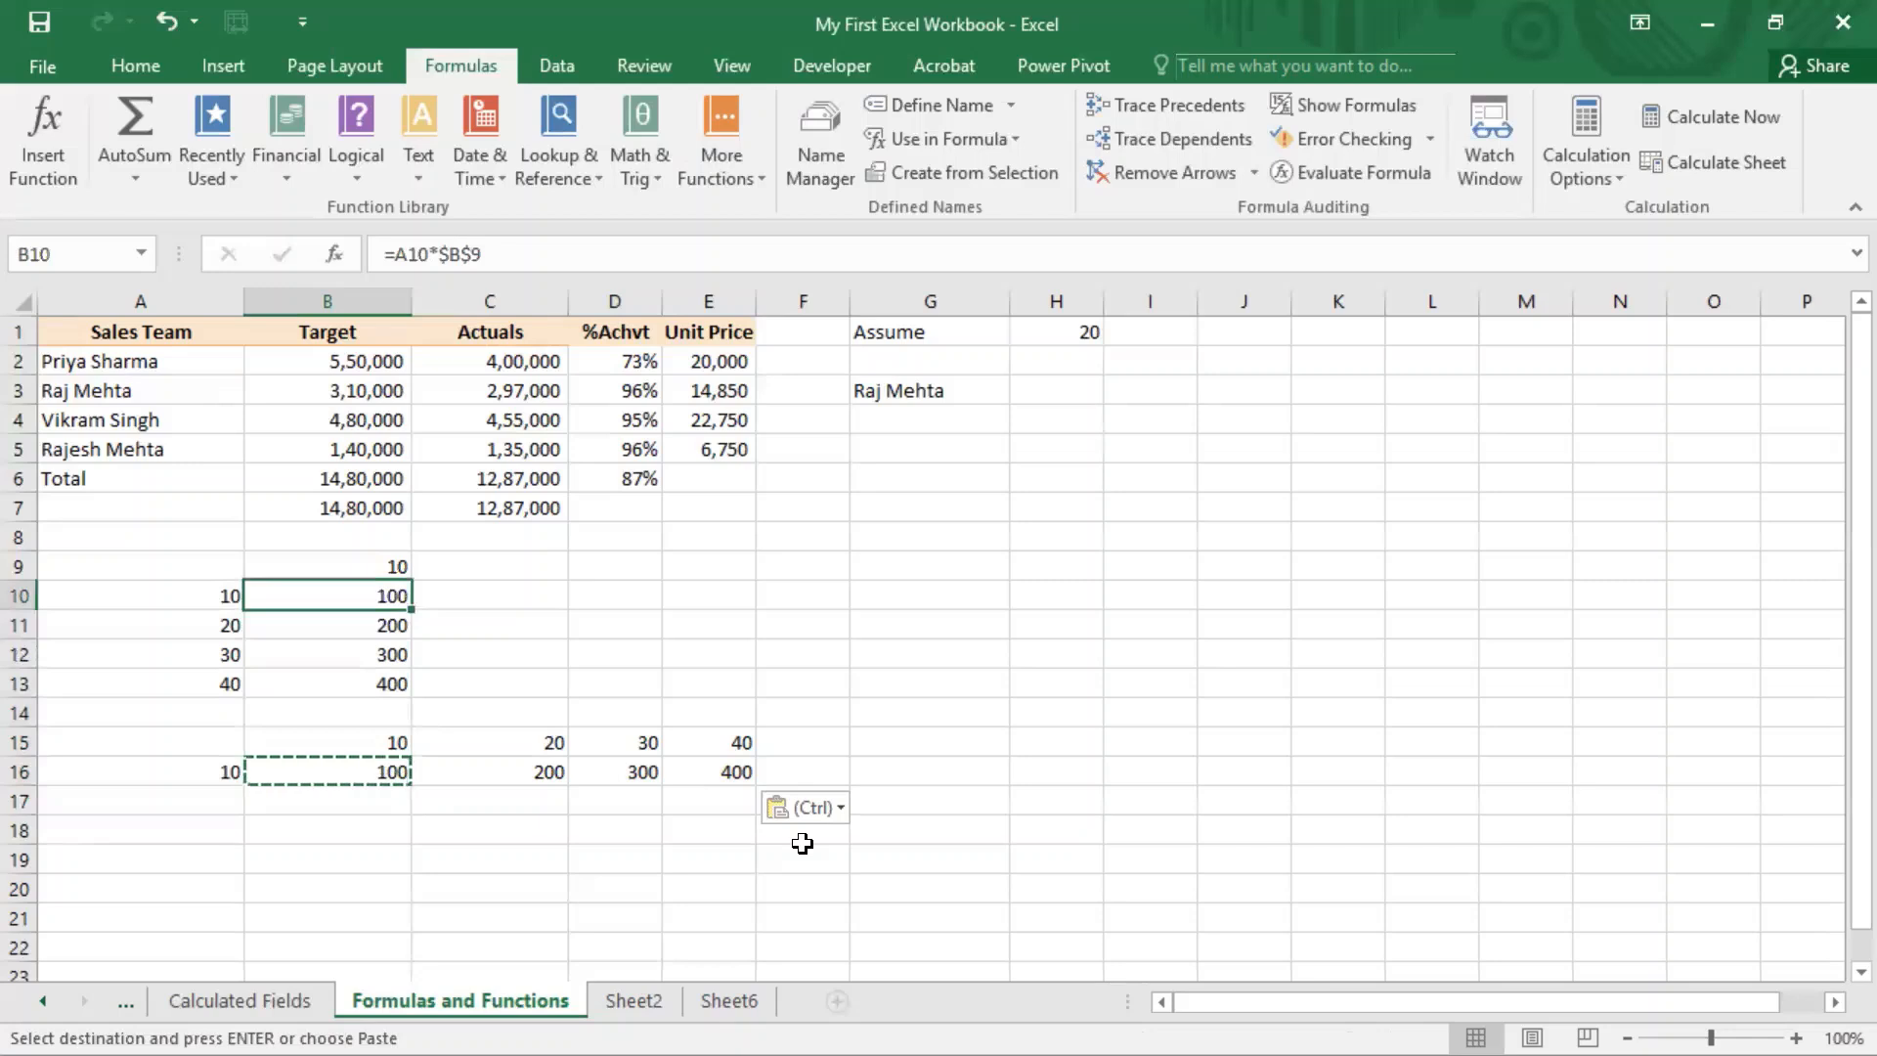
key("ctrl+shift+Down")
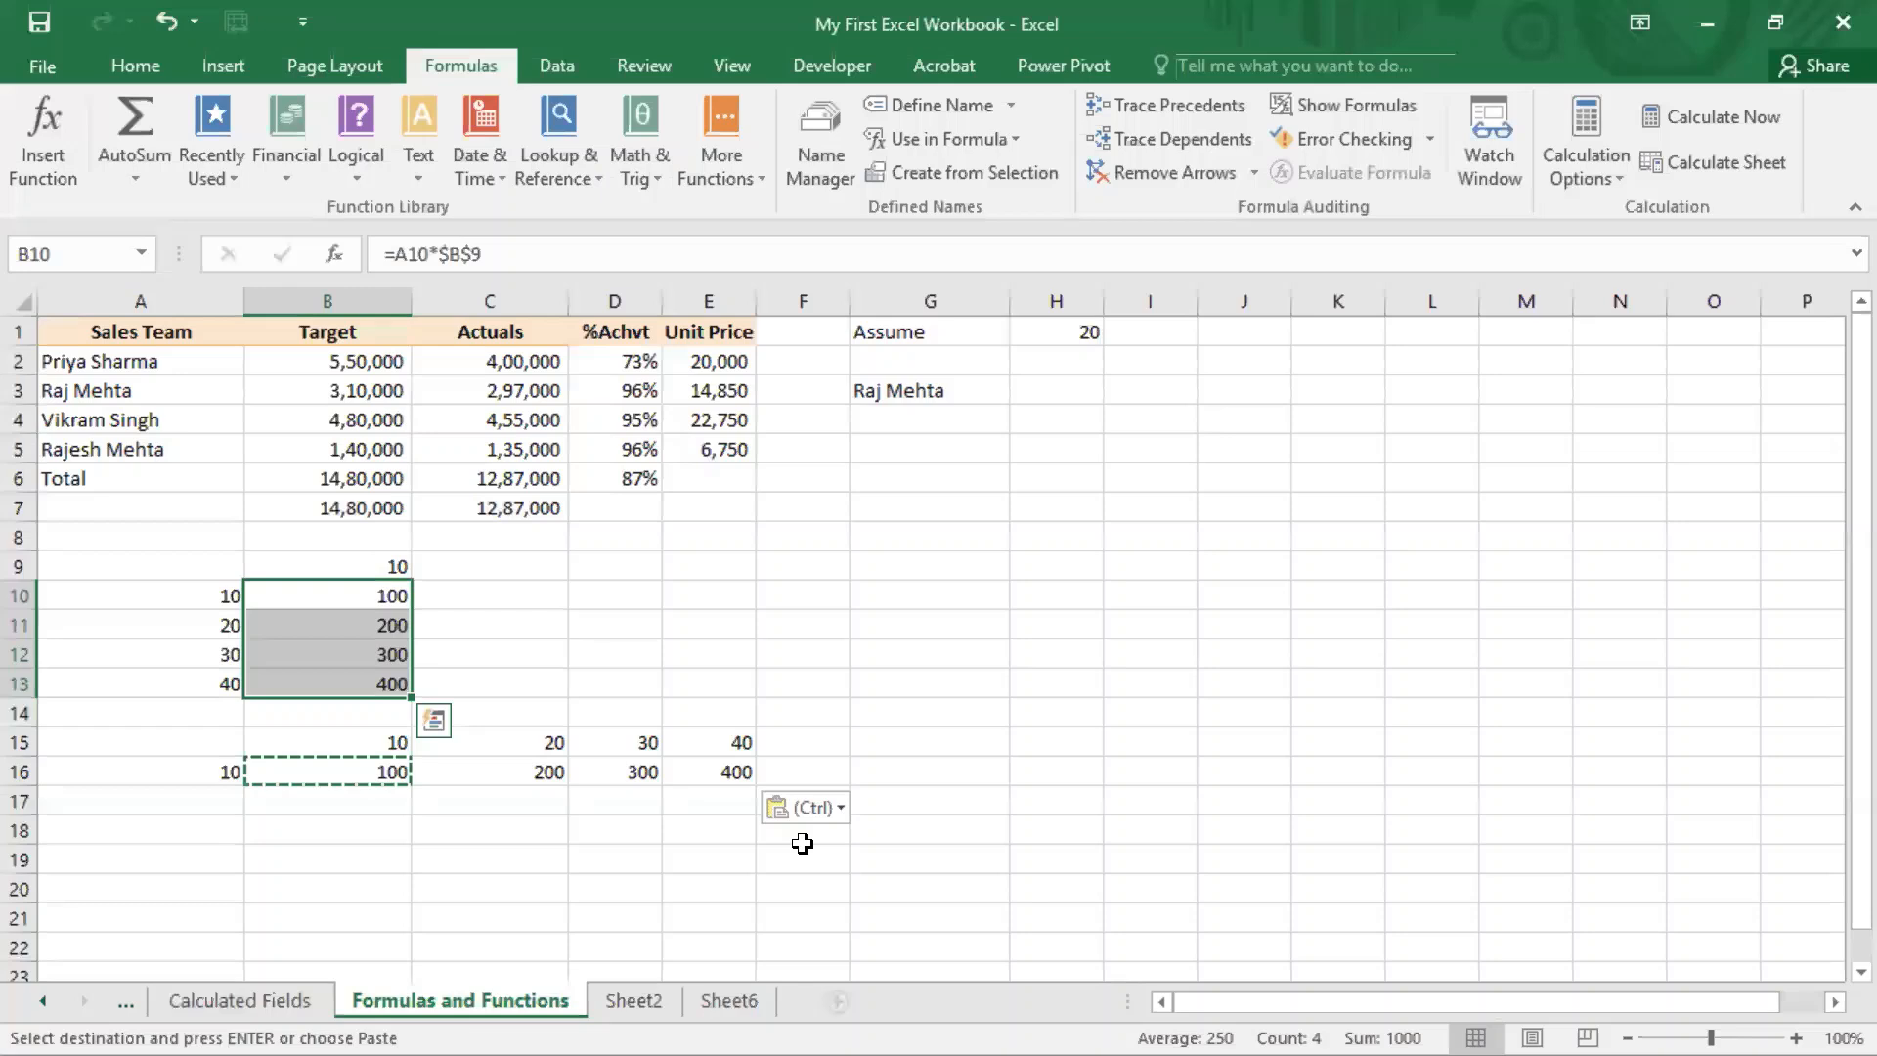
key("Down")
key("Down")
key("Down")
key("Down")
key("Up")
key("Up")
key("Up")
key("Up")
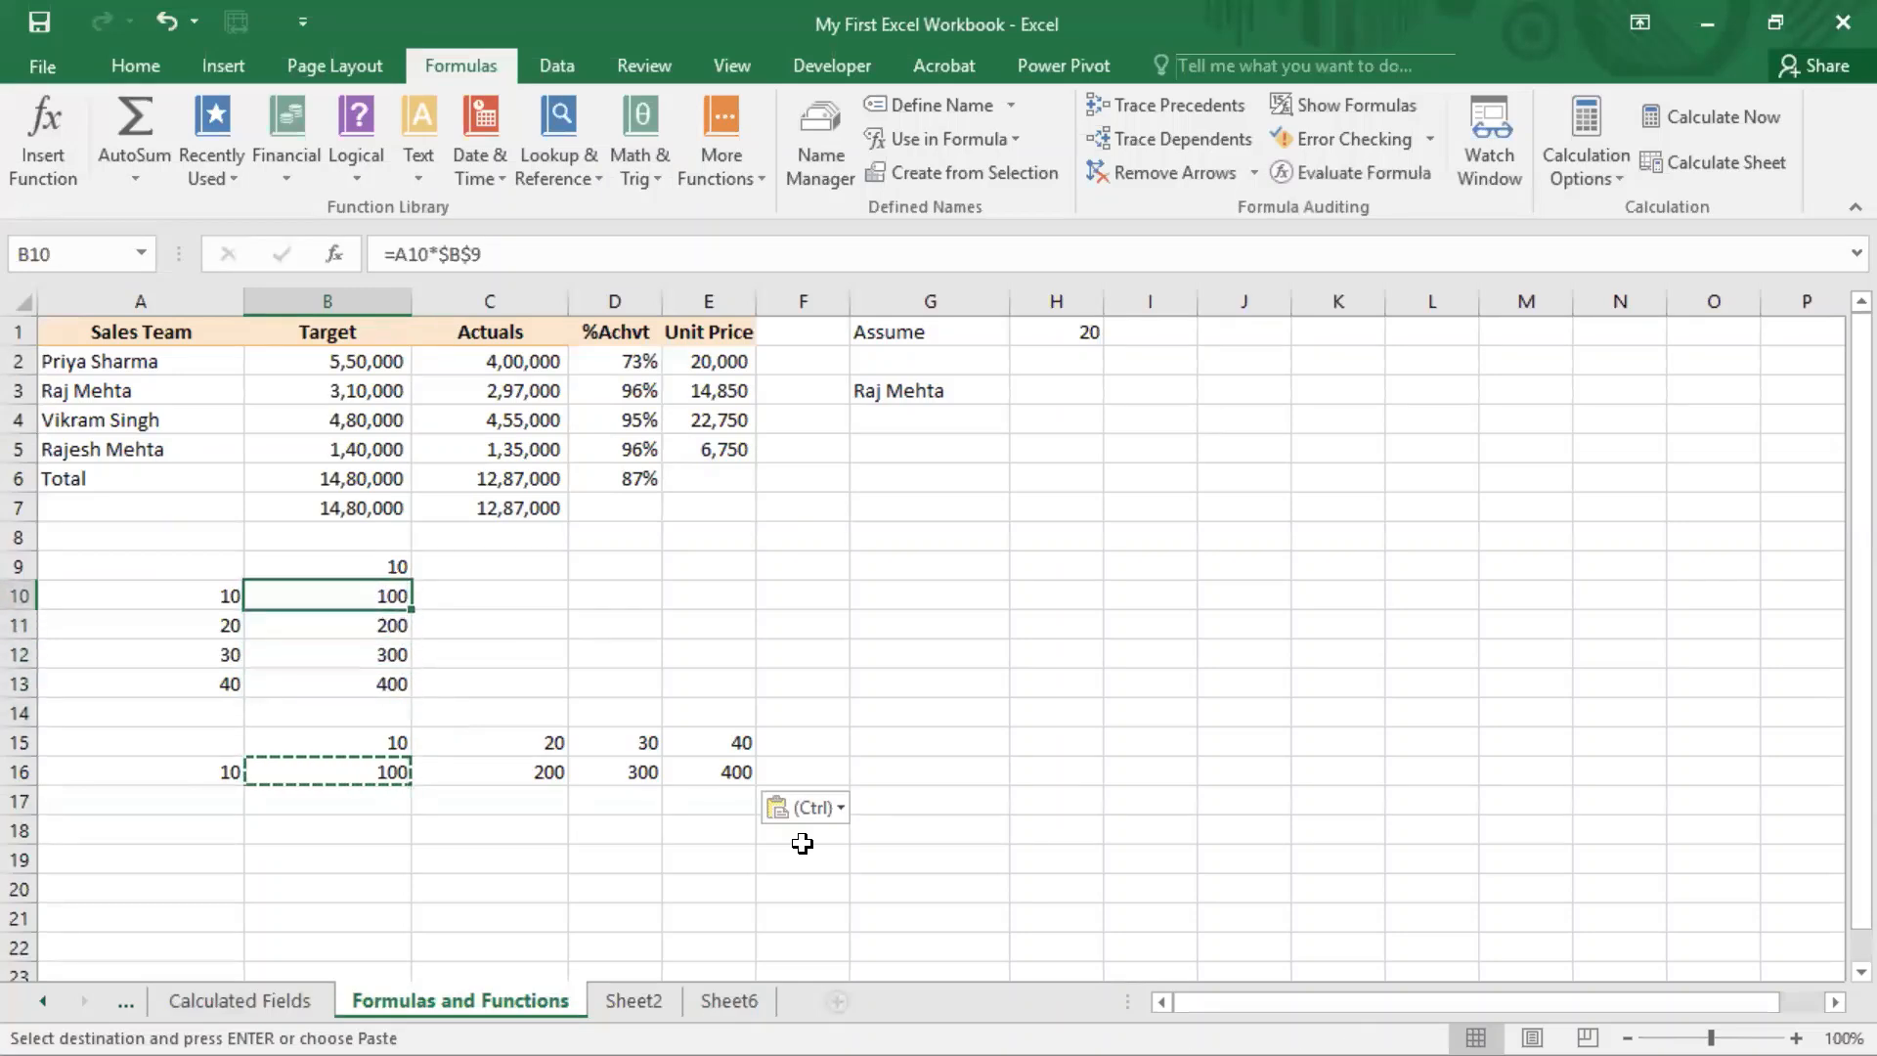
Step: Examine which cells the formula in B10 refers to and how its multiplier reference is locked
key("Down")
key("Up")
key("Down")
key("Up")
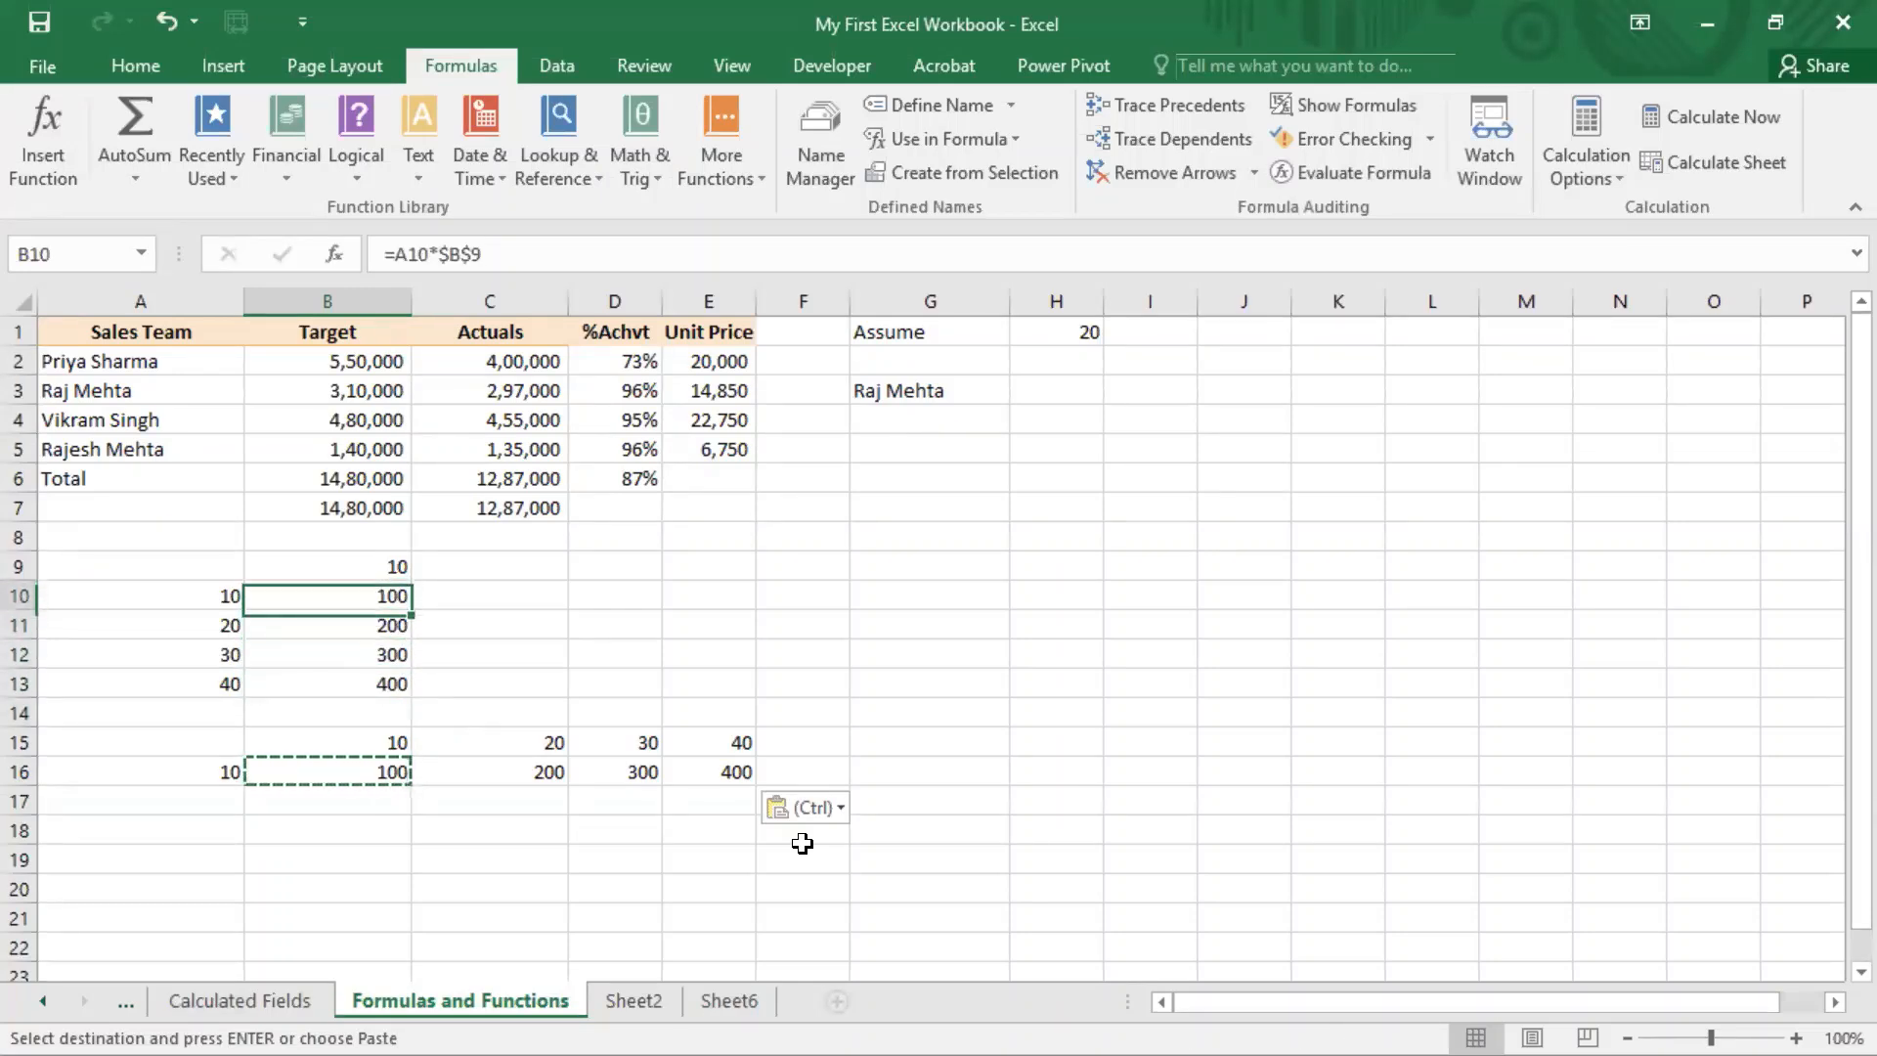
key("Up")
key("Down")
key("F2")
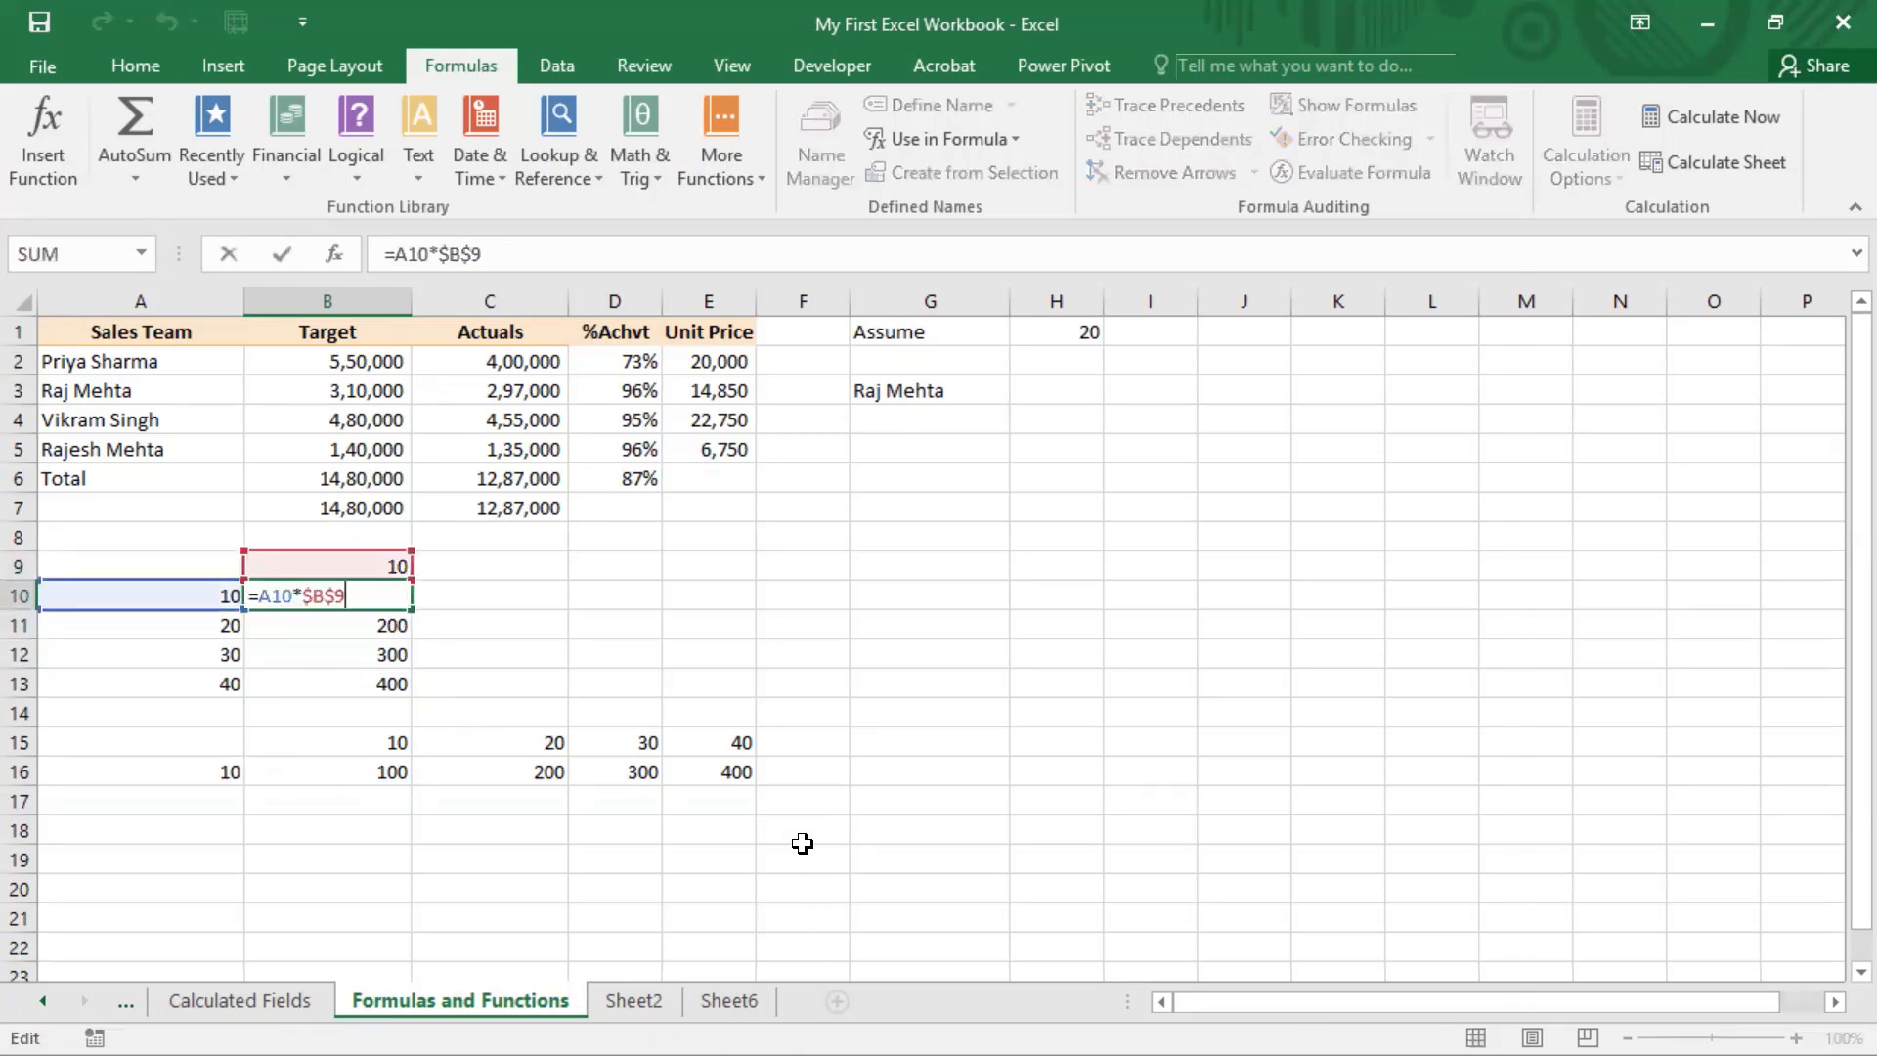
key("Escape")
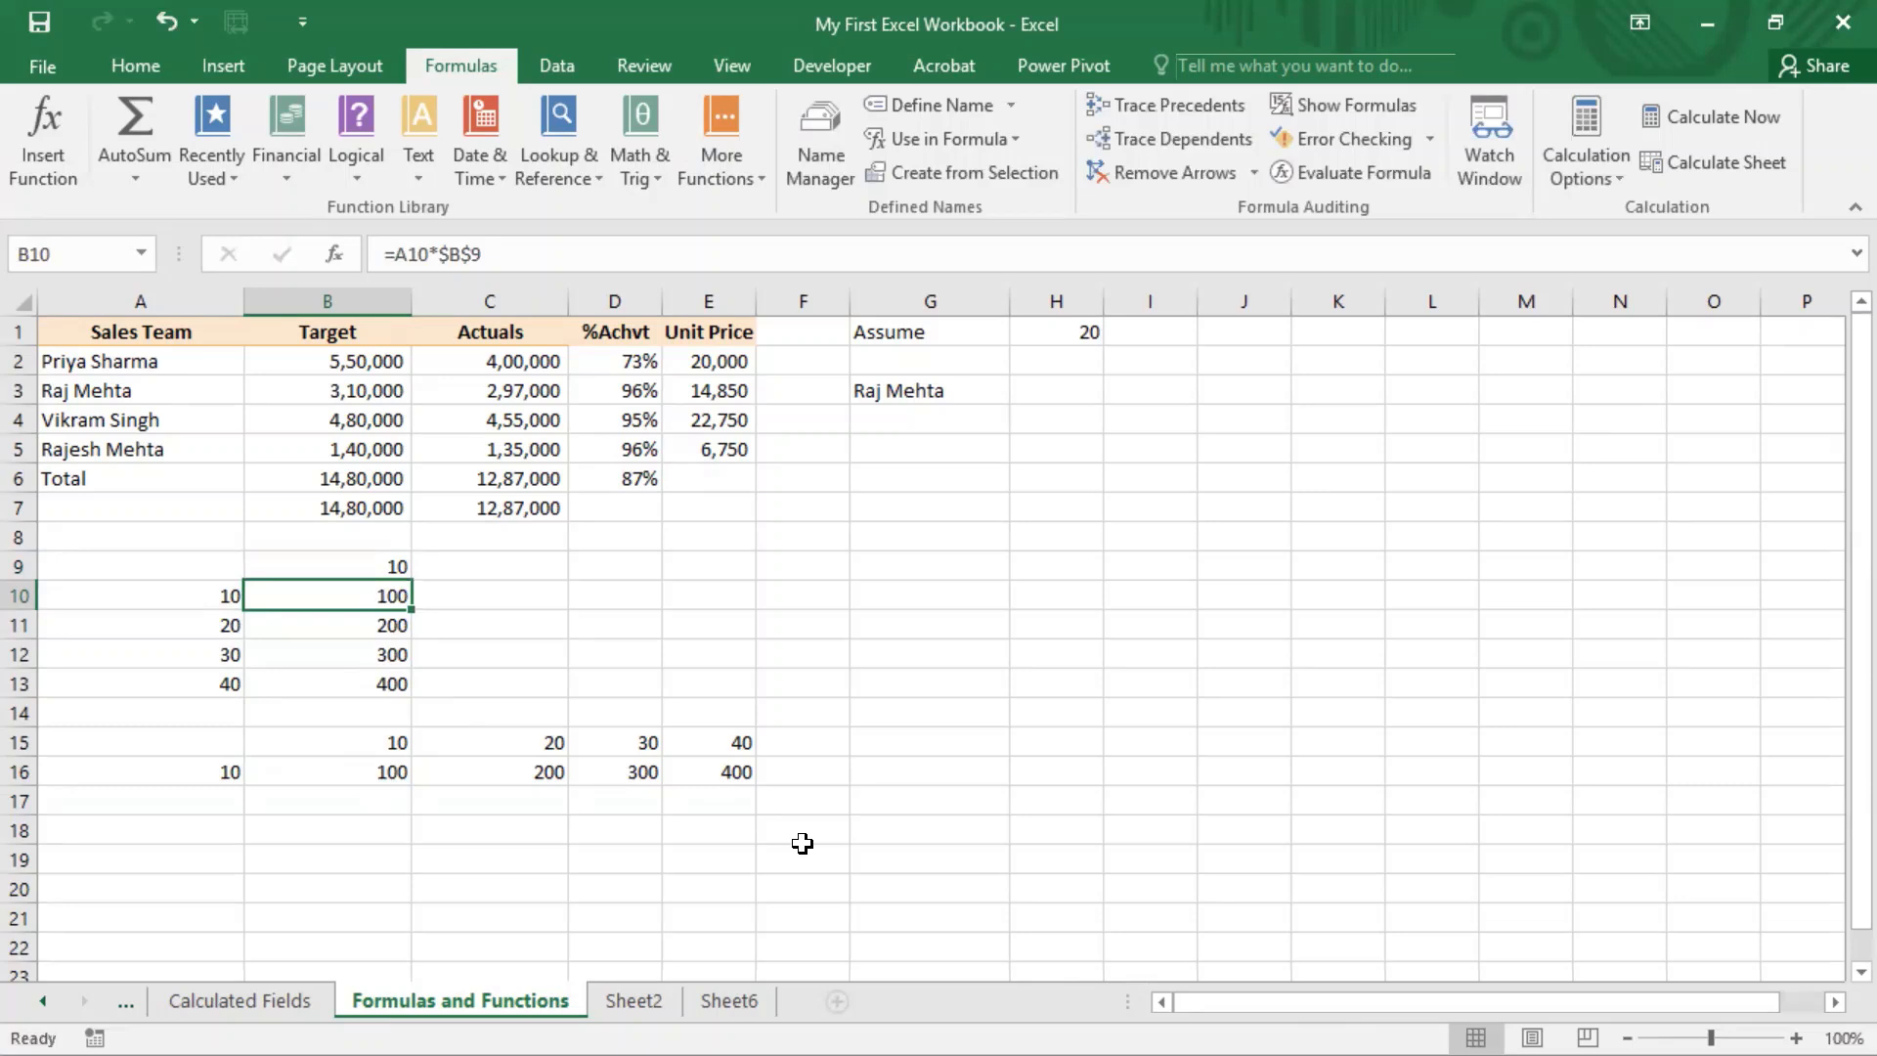
Step: Review the formulas of the row example in cells B16 to E16
key("Down")
key("Down")
key("Down")
key("Down")
key("Down")
key("Down")
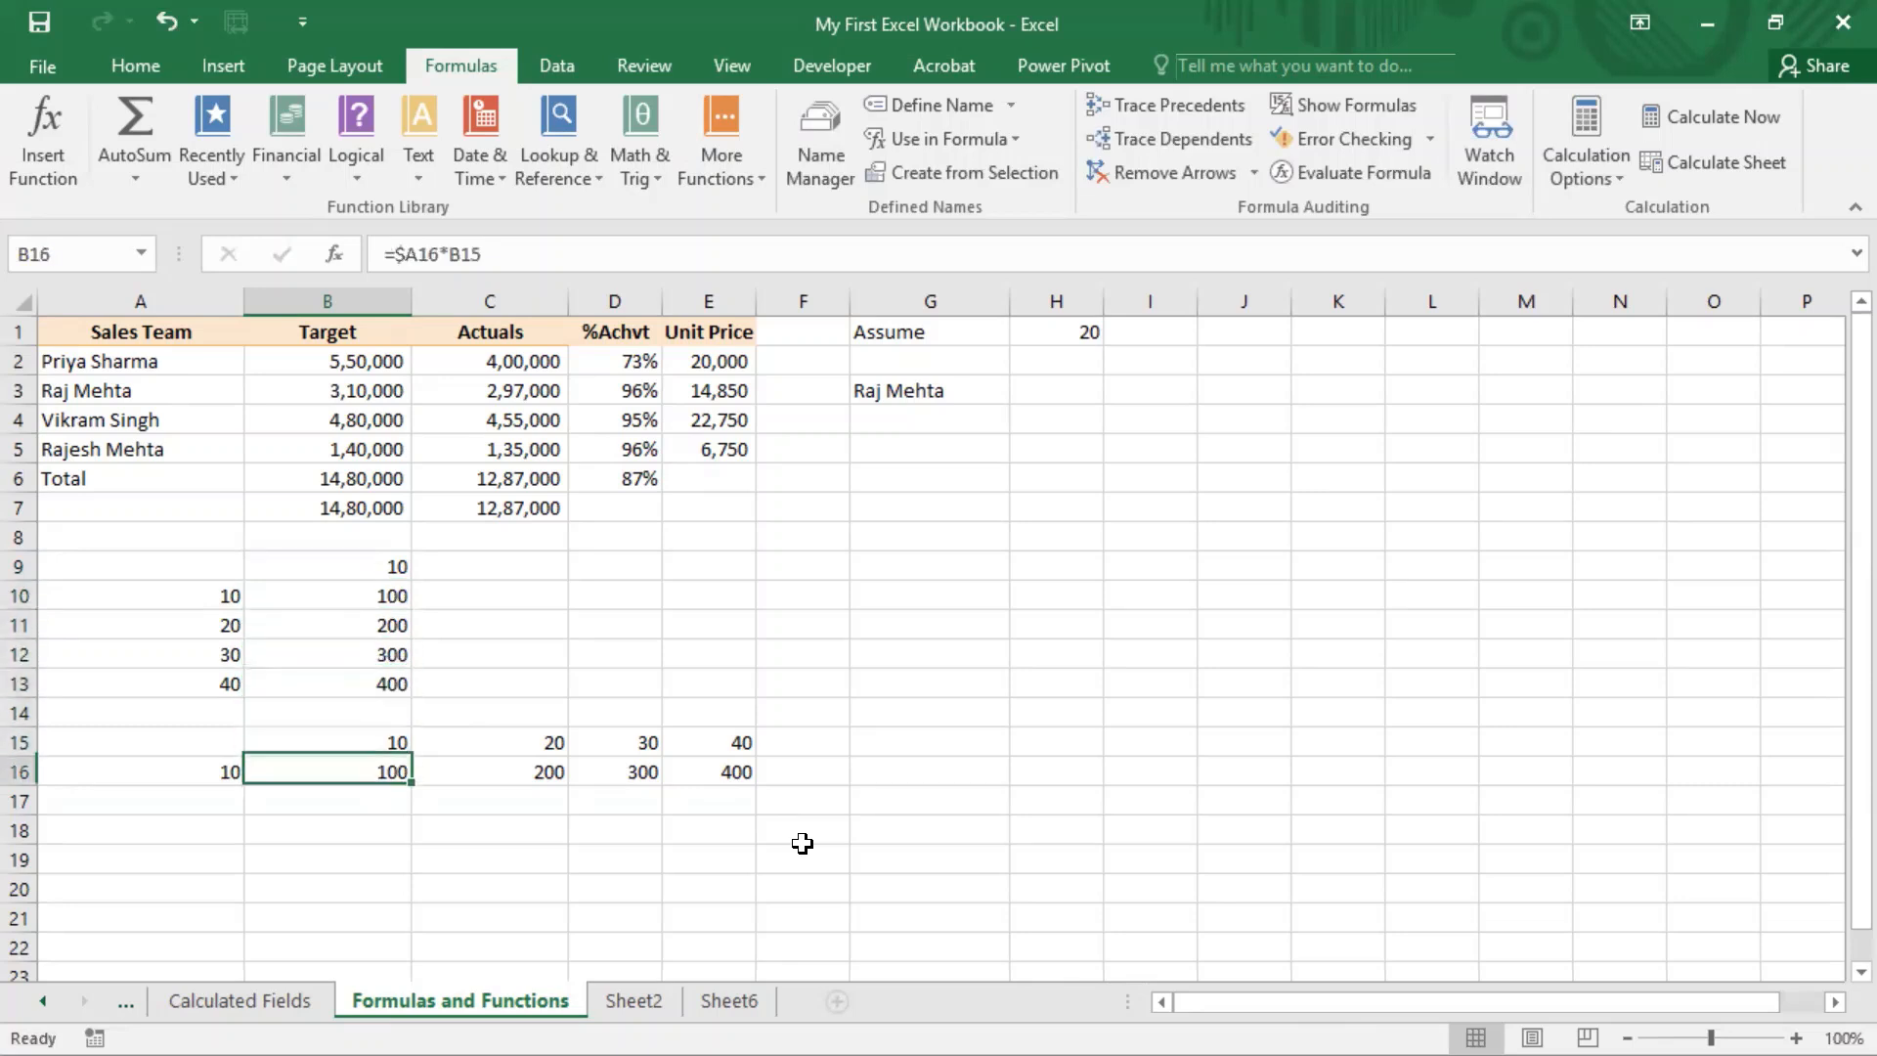
key("Right")
key("Right")
key("Right")
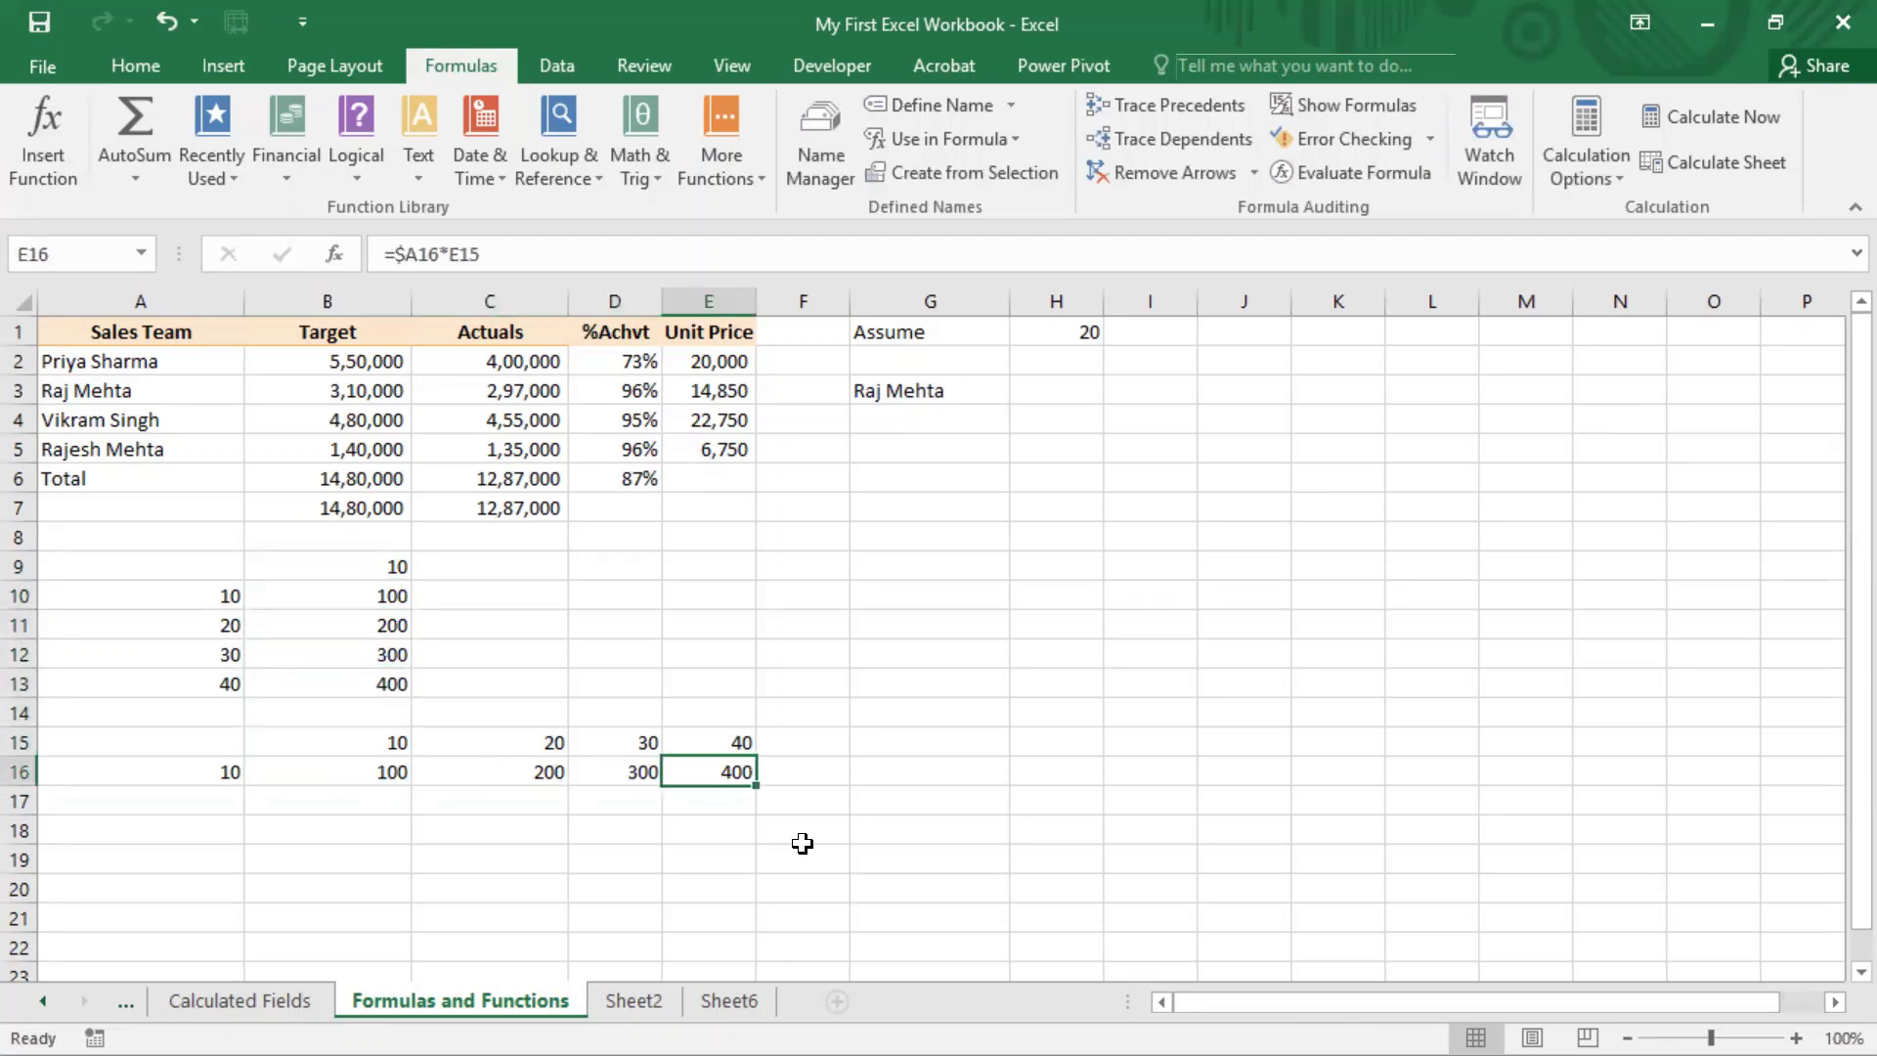
Step: Examine the column lock on the A16 reference in cell B16's formula
key("Left")
key("Left")
key("Left")
key("F2")
key("Left")
key("Left")
key("Left")
key("Left")
key("Left")
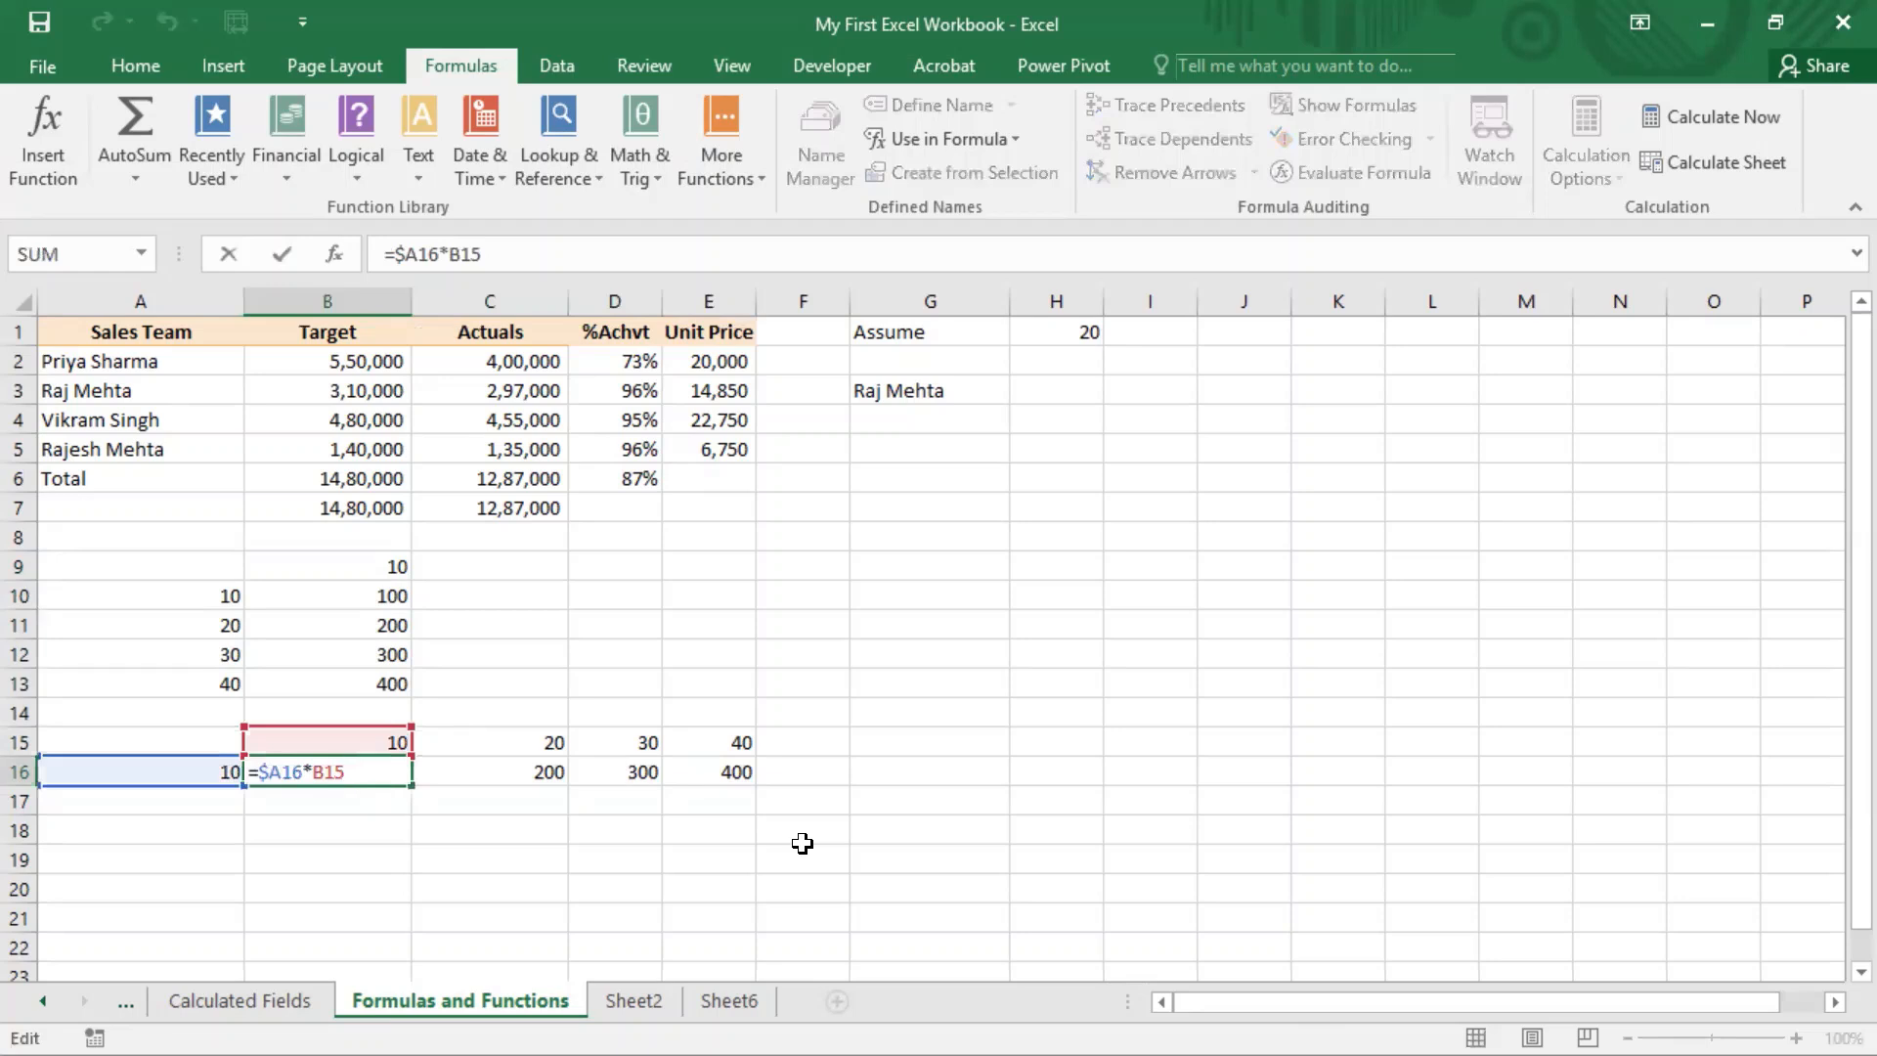
key("Left")
key("Left")
key("ctrl+Return")
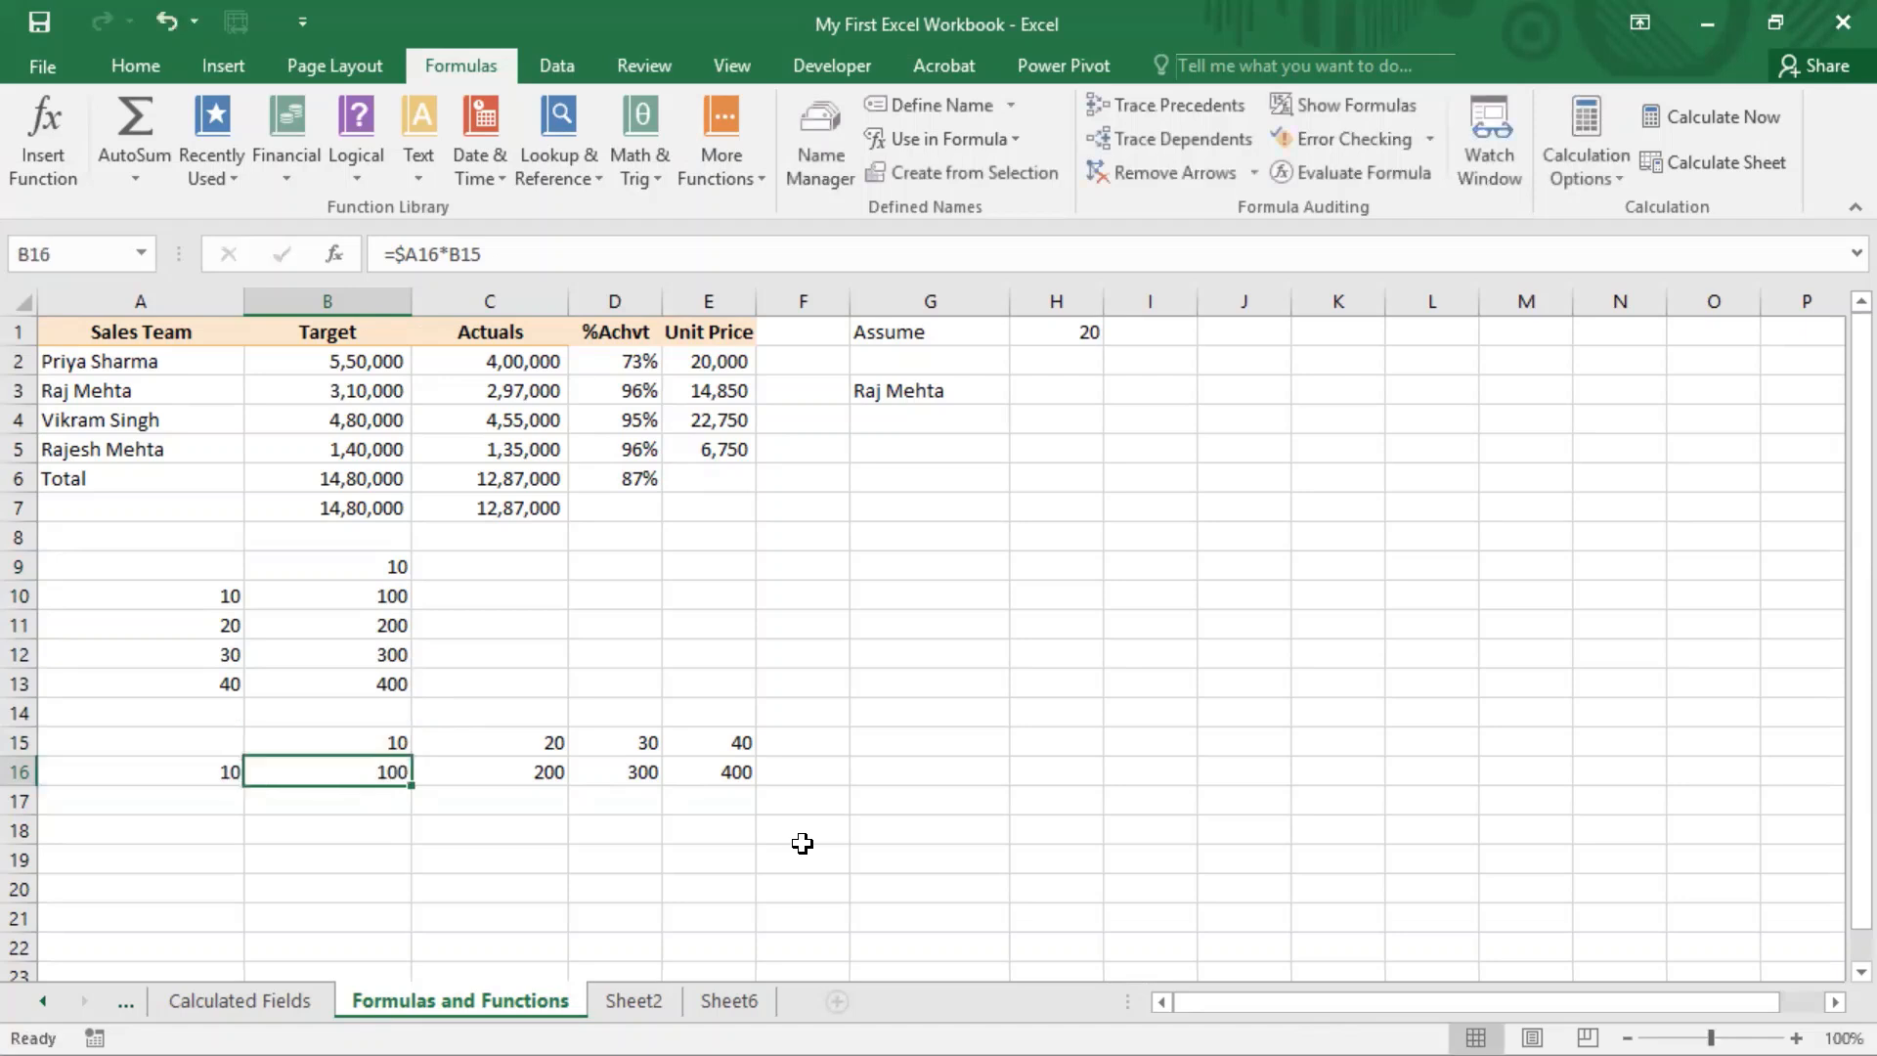
key("Up")
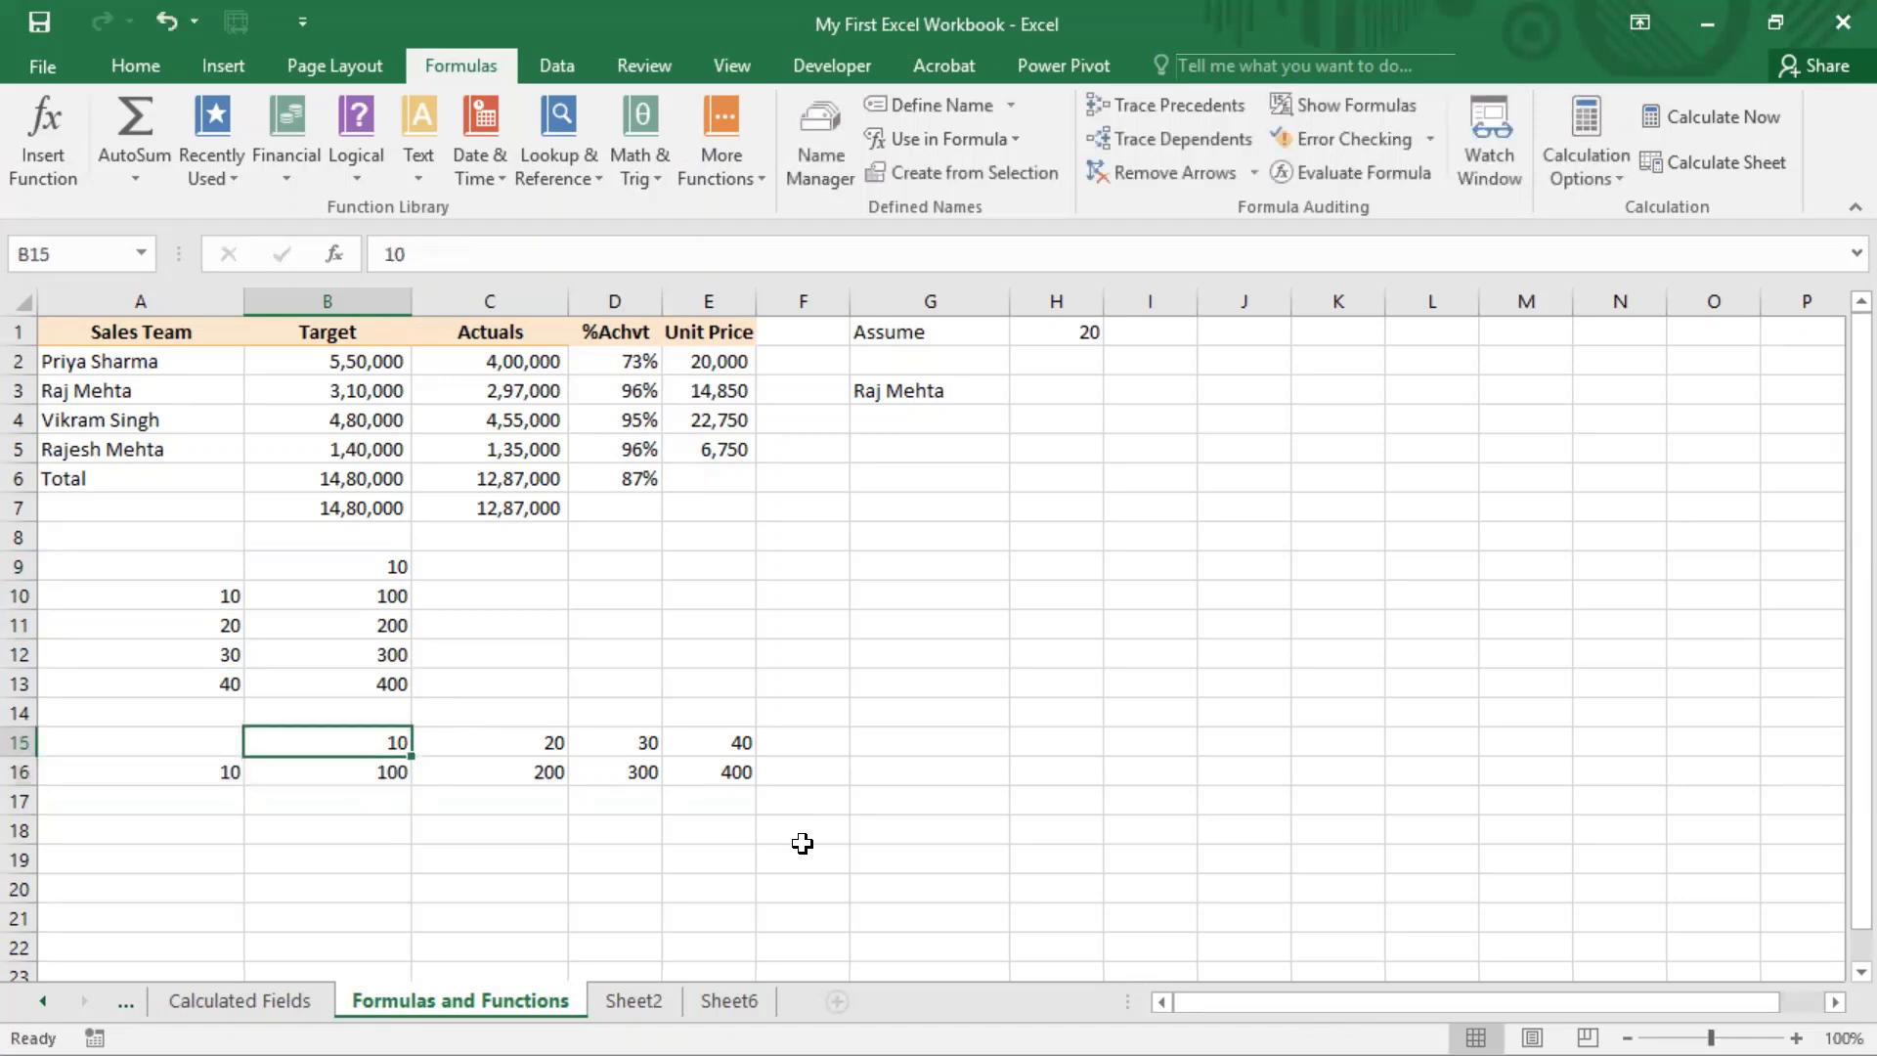
key("Down")
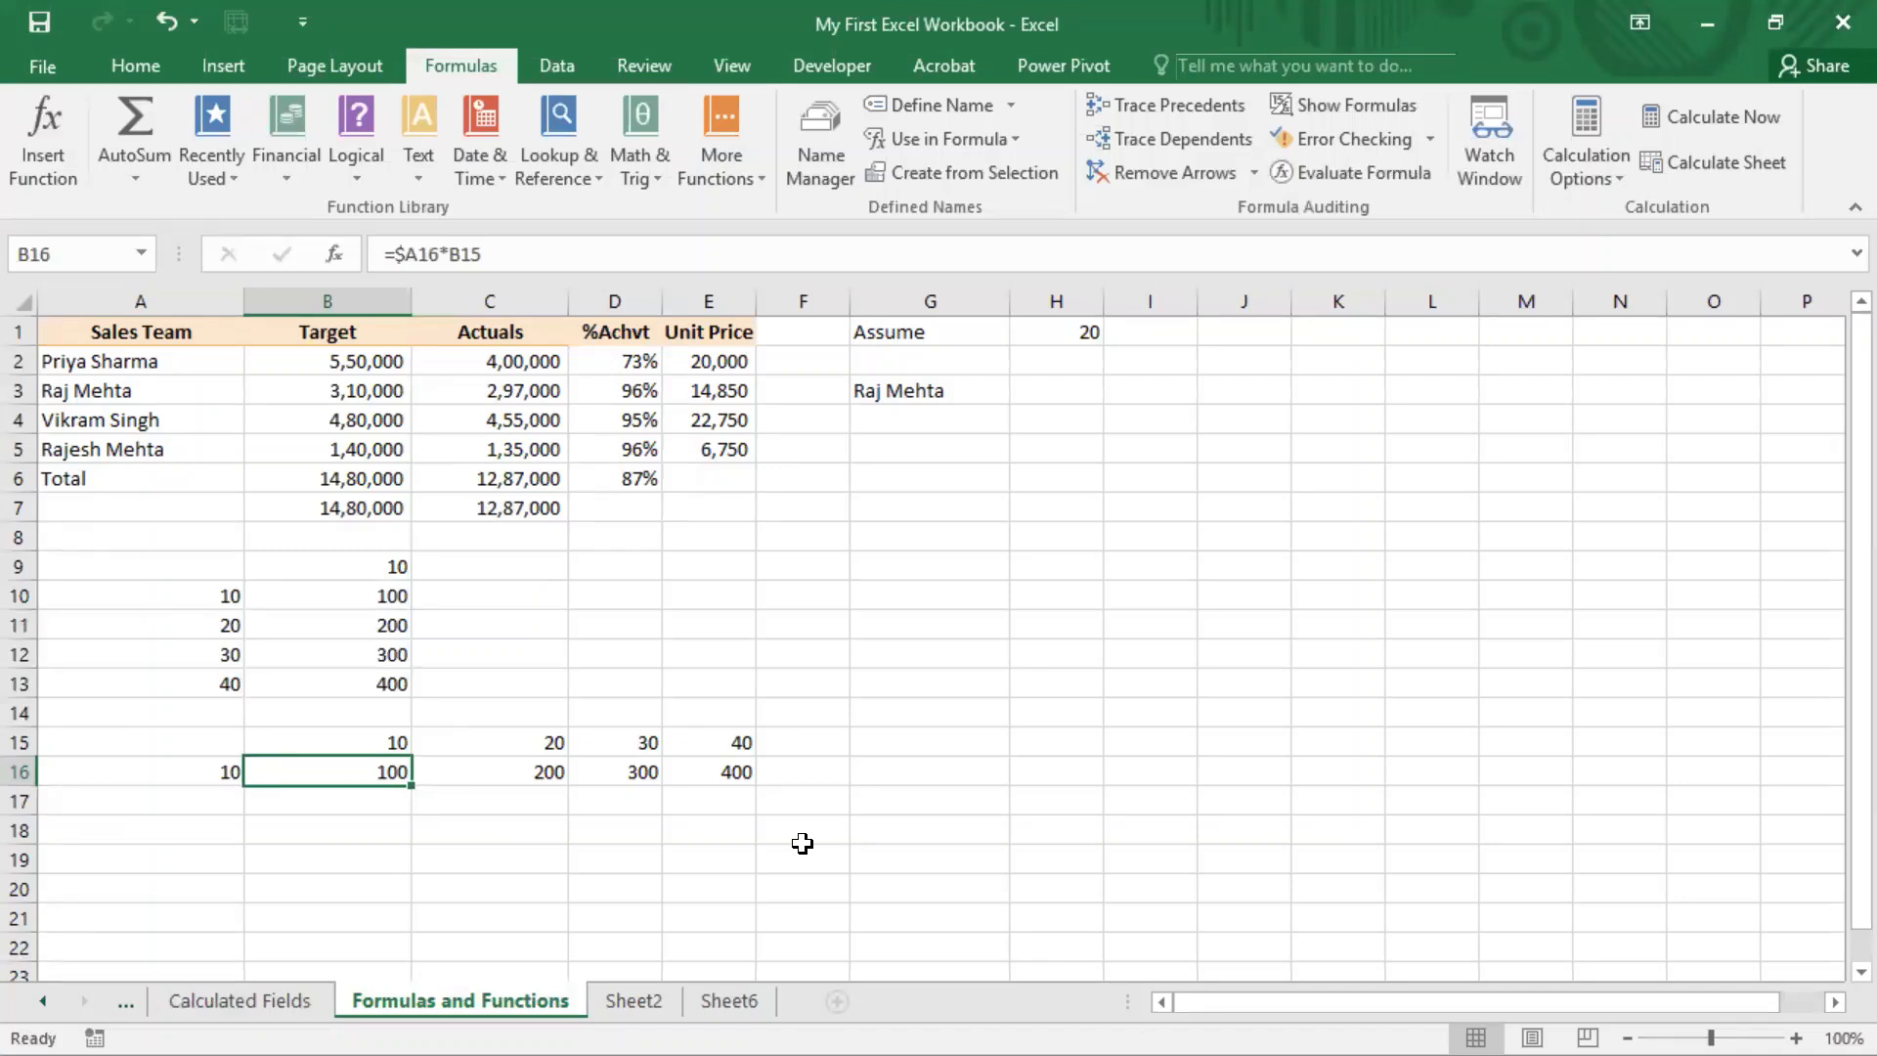
left_click(937, 3)
key("F2")
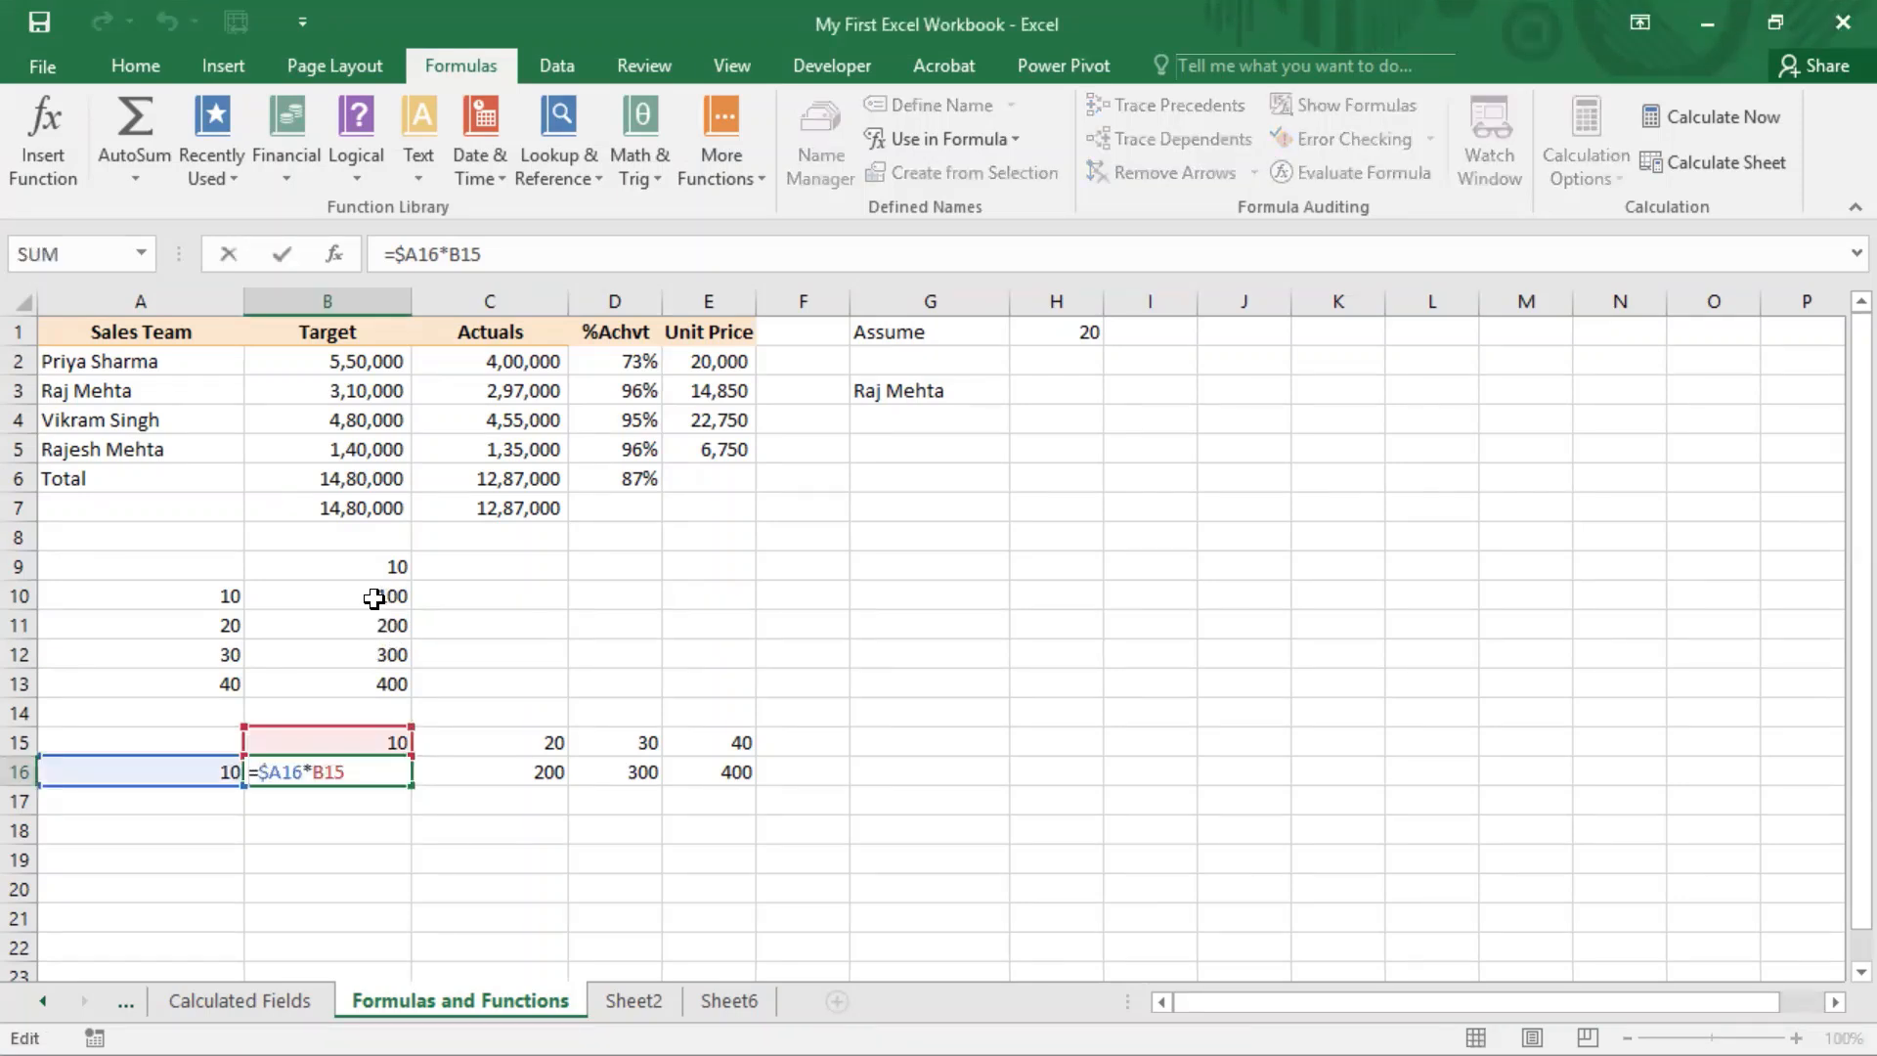
type("=")
left_click(528, 603)
key("Escape")
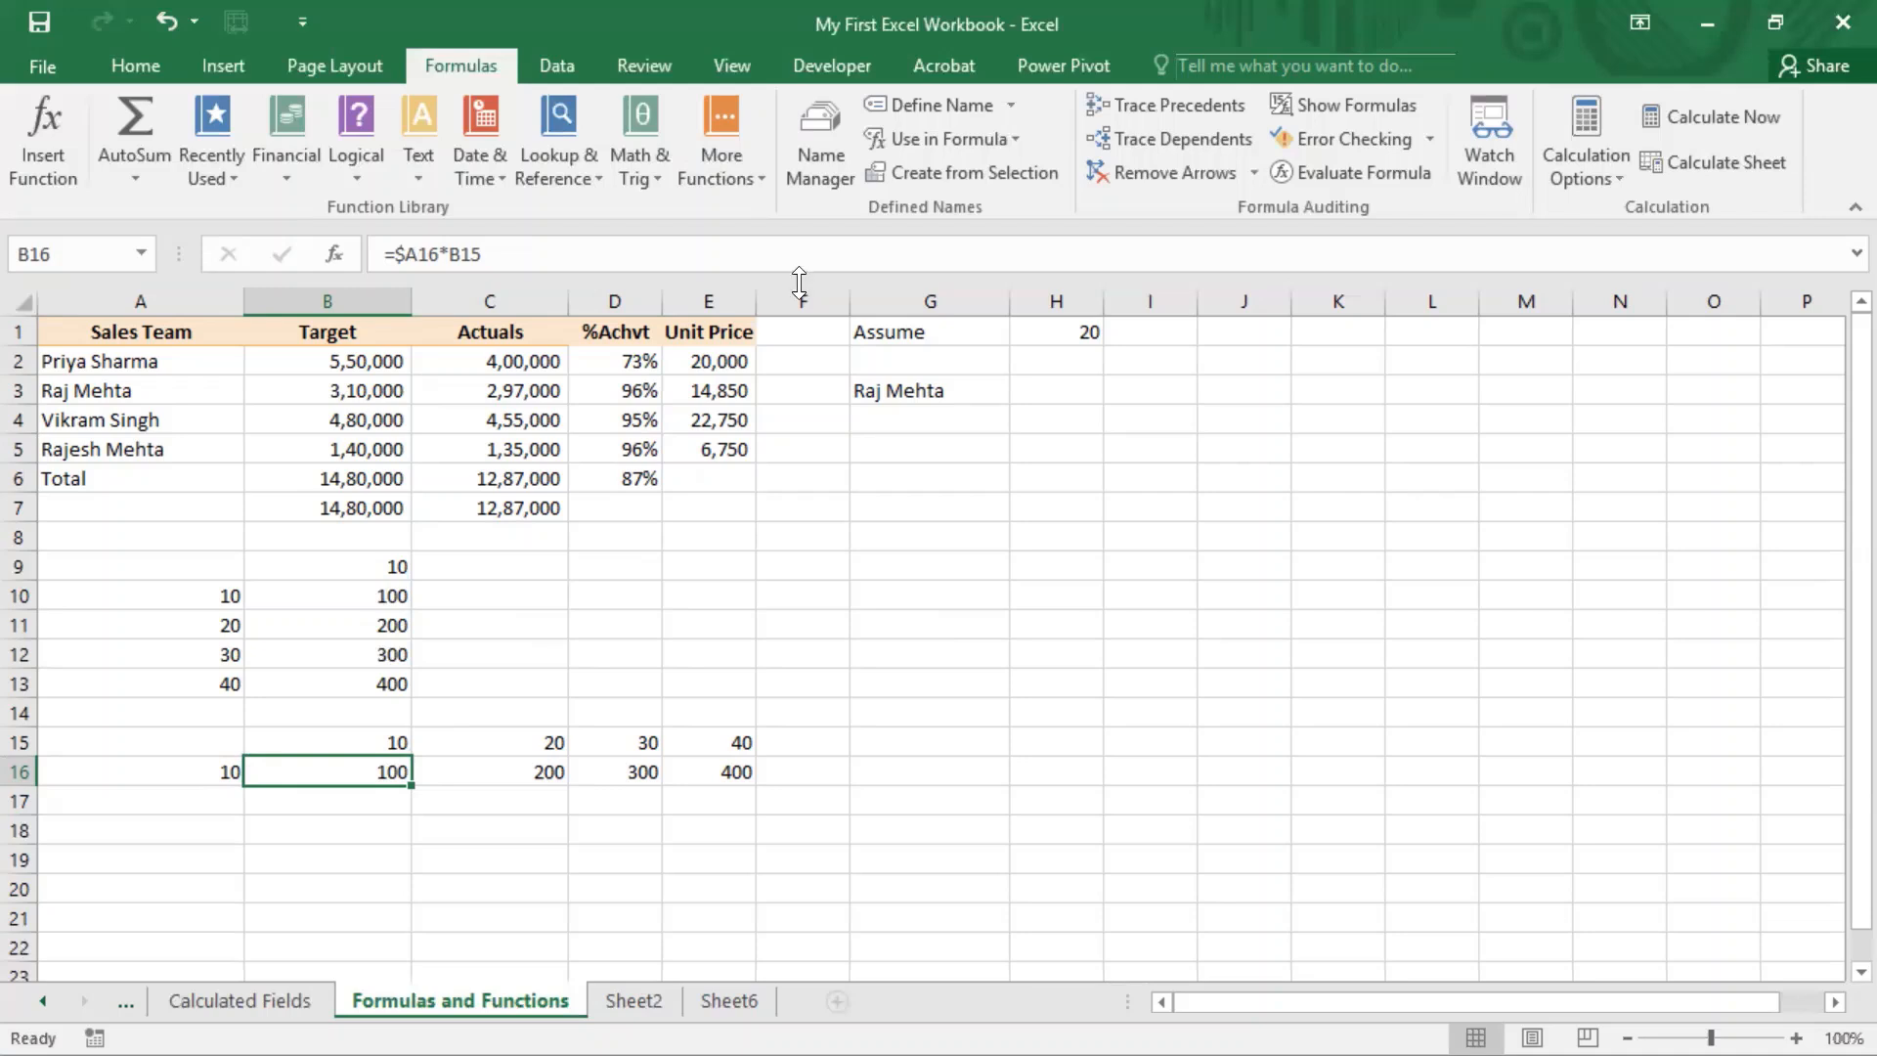
left_click(937, 4)
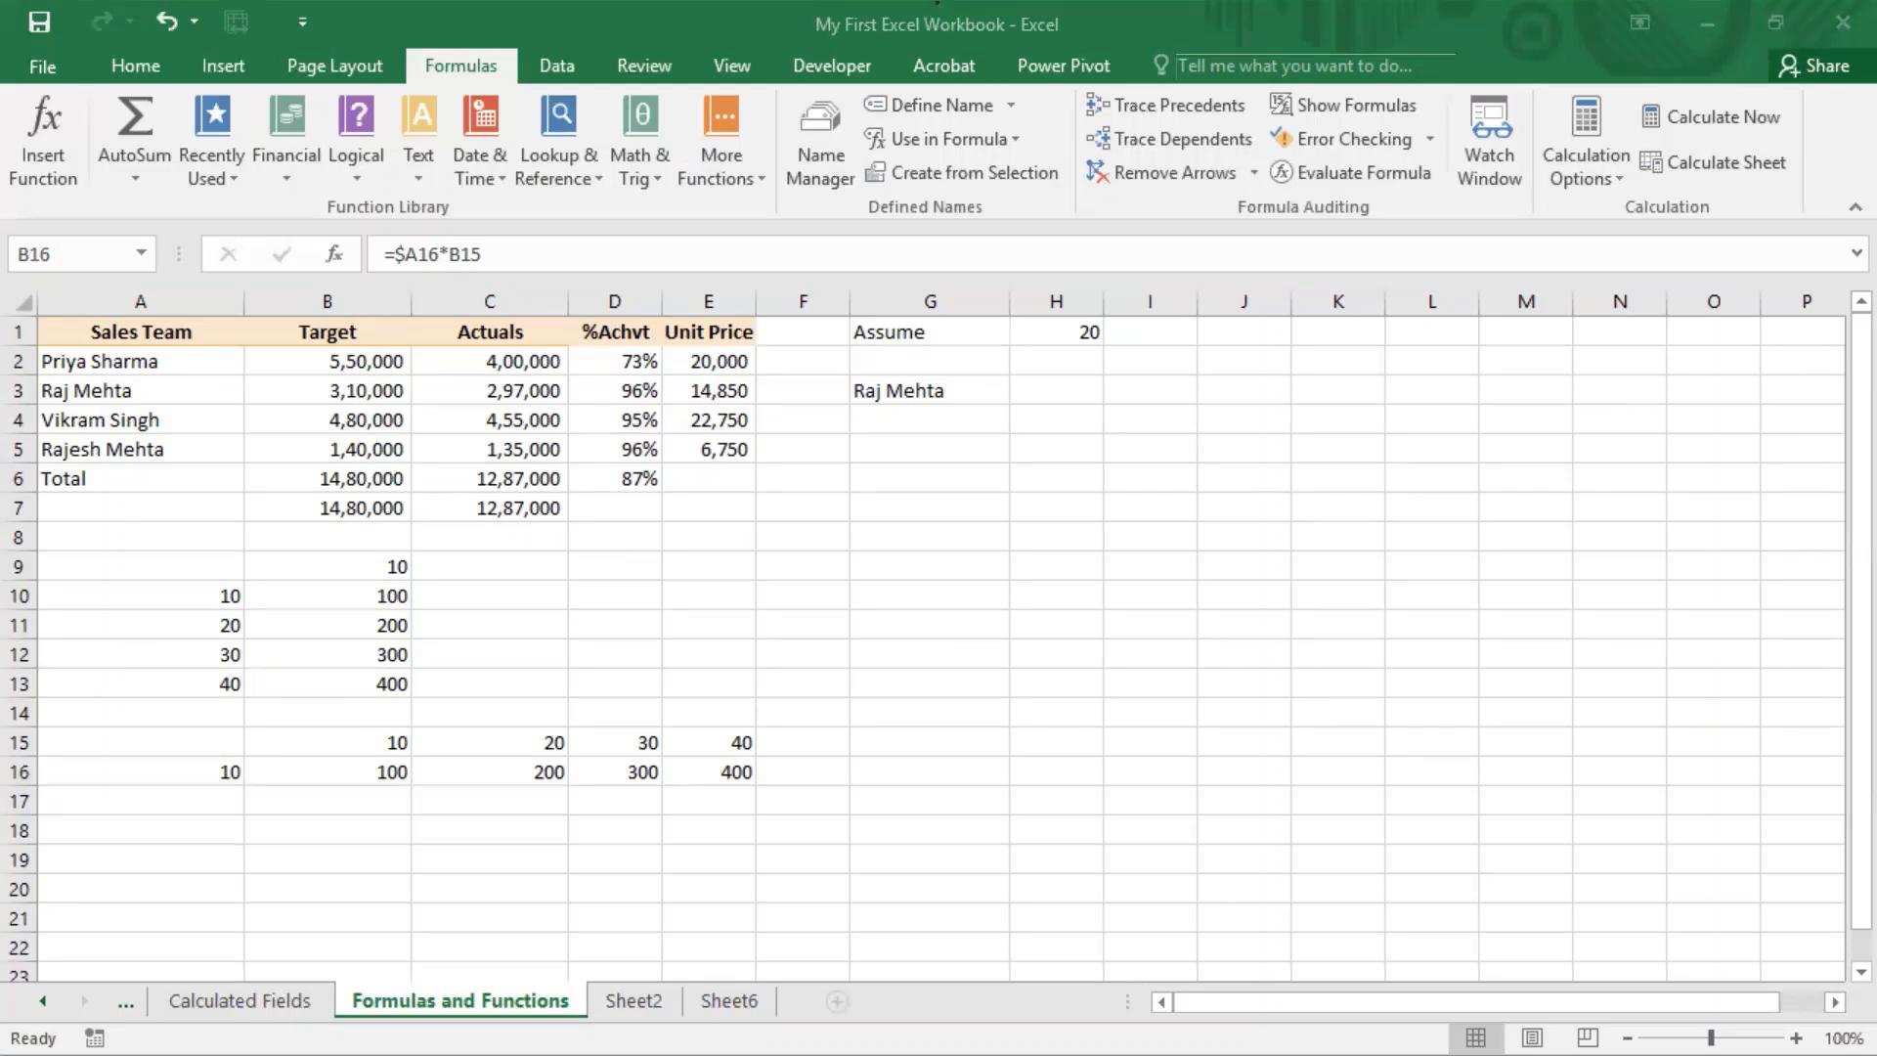
left_click(1063, 560)
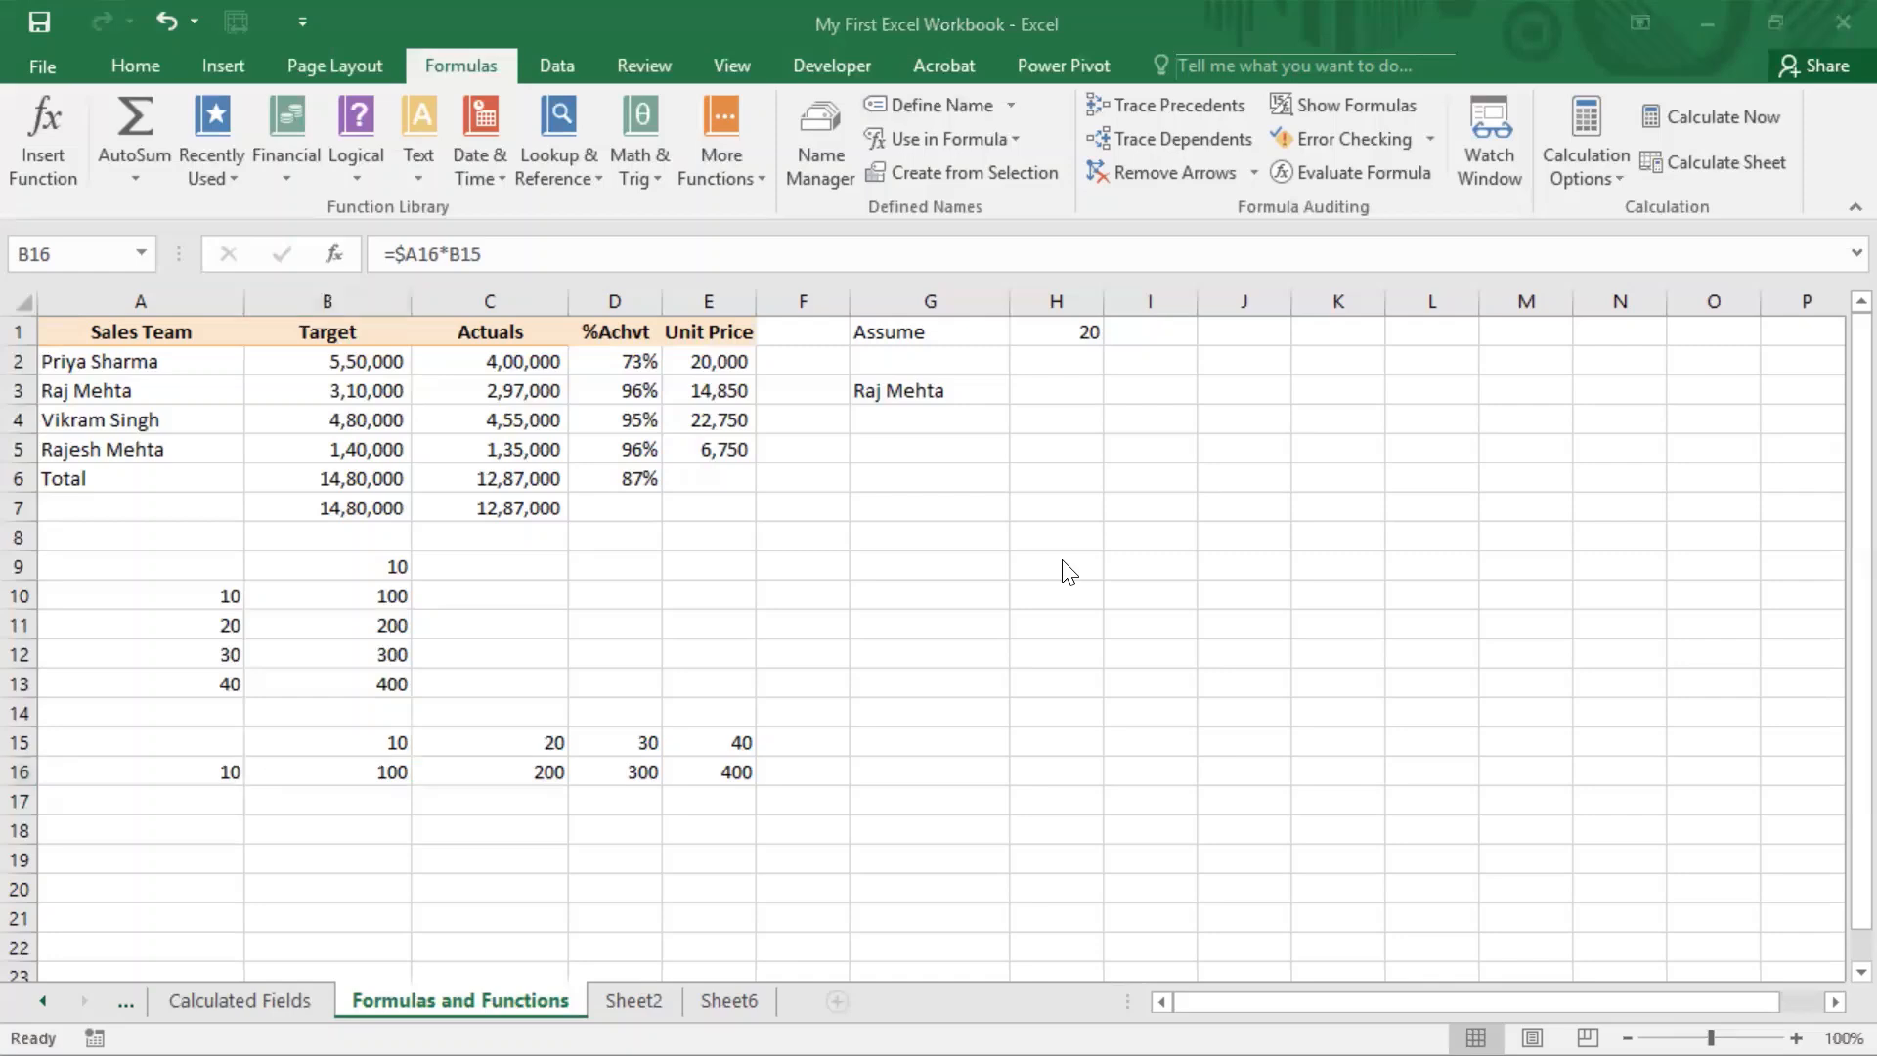